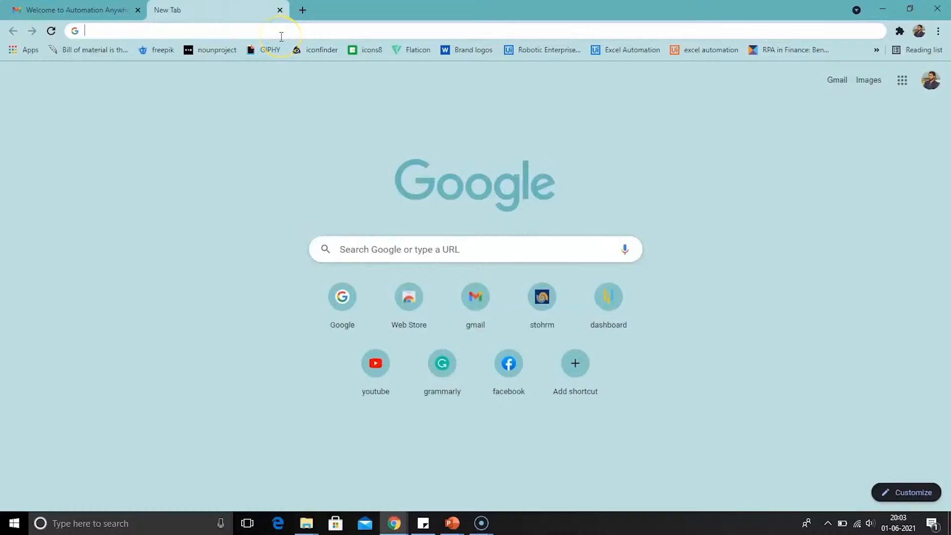
Go to automationanywhere.com and open the free Community Edition sign-up page from the developer resources
text(automationanywhere.com)
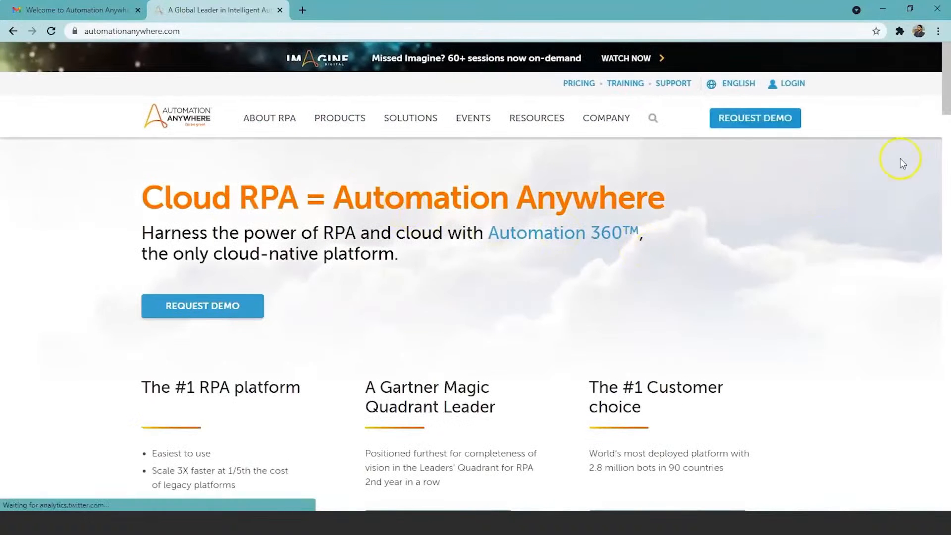
drag(945, 102, 927, 457)
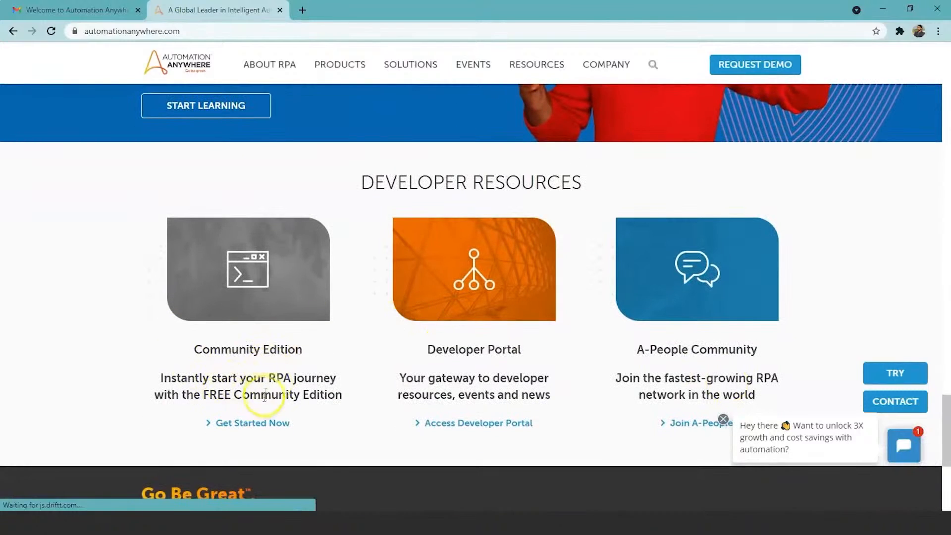
click(253, 426)
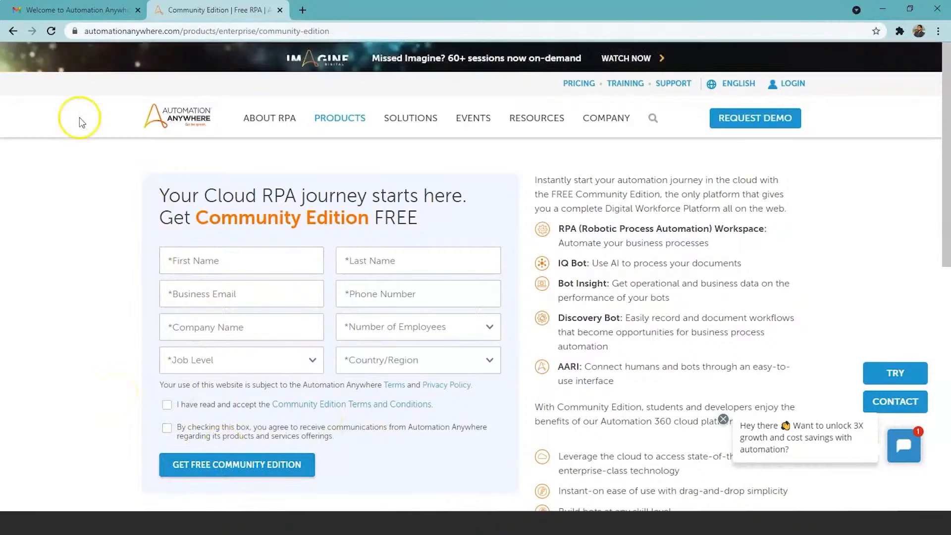
Open the Control Room link in the Community Edition welcome email and log in with the account password
click(87, 9)
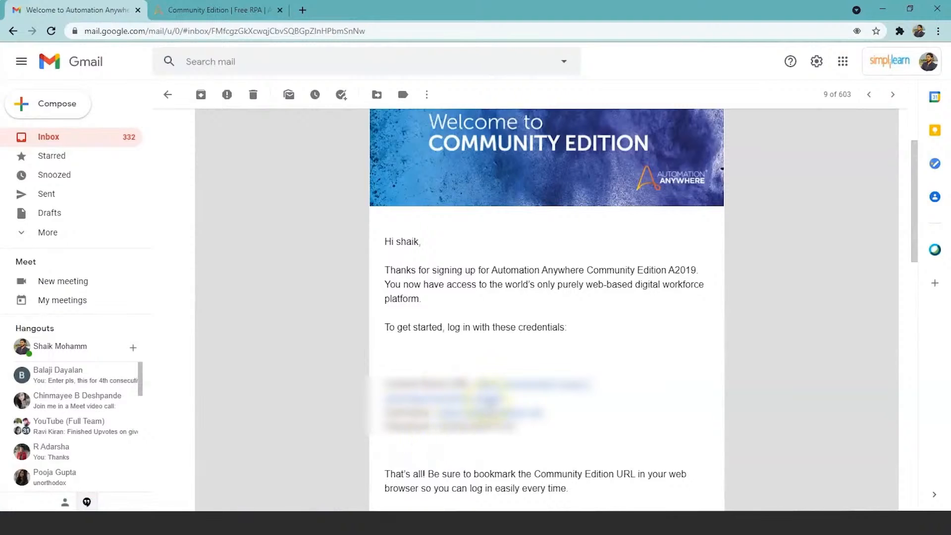
click(493, 387)
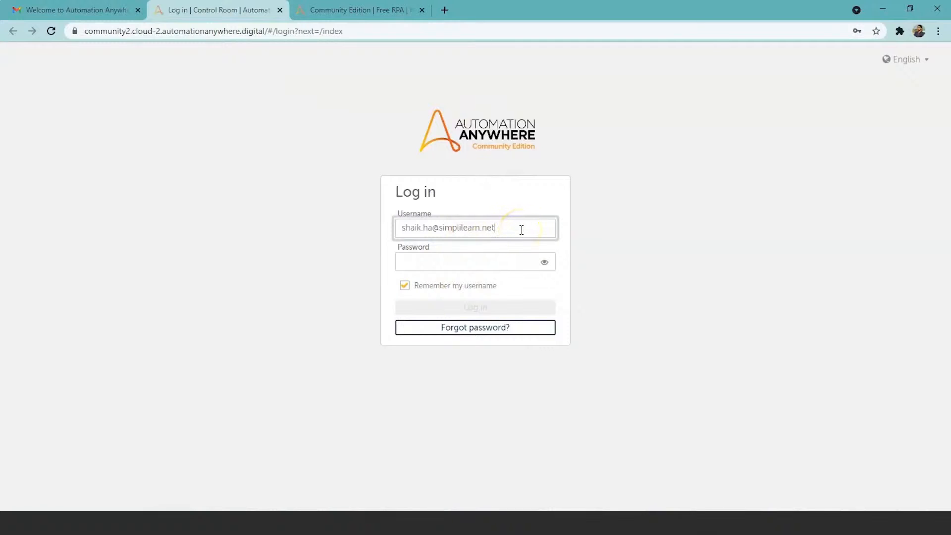
click(424, 260)
click(440, 305)
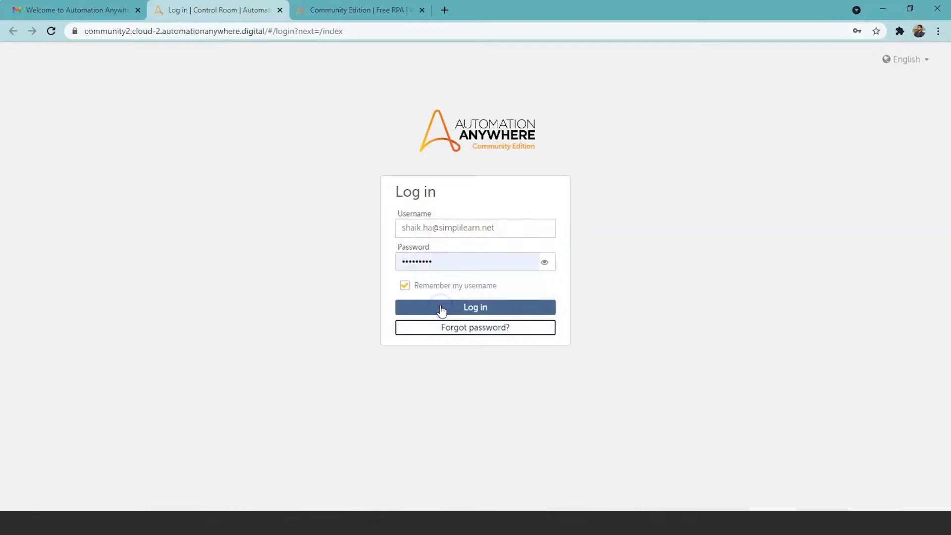
click(440, 308)
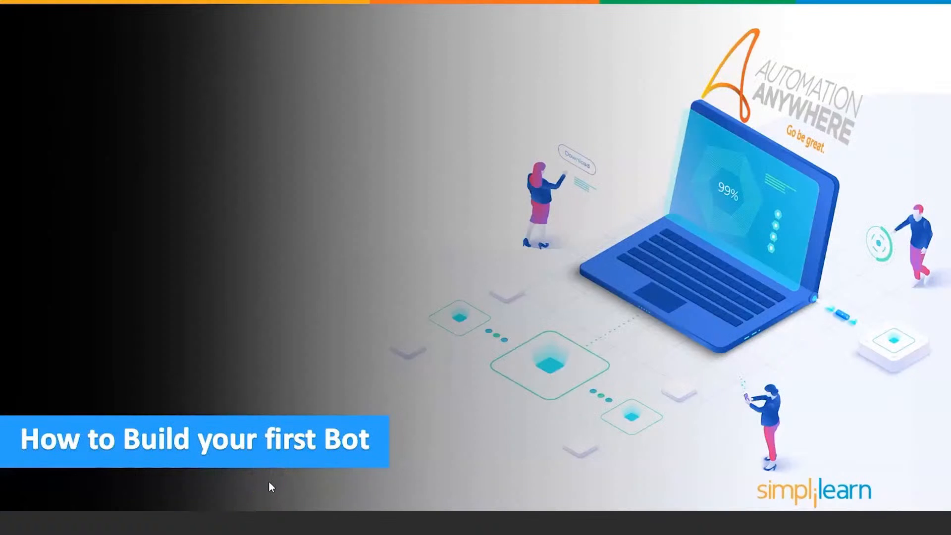
Create a task bot named "first bot" in the \Bots\ folder and open it for editing
key(alt+Tab)
key(alt+Tab)
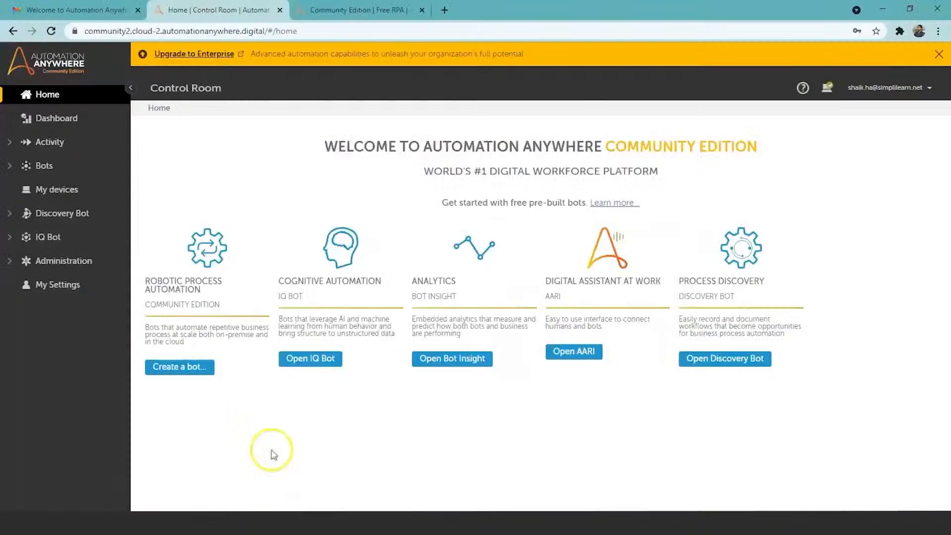
click(187, 445)
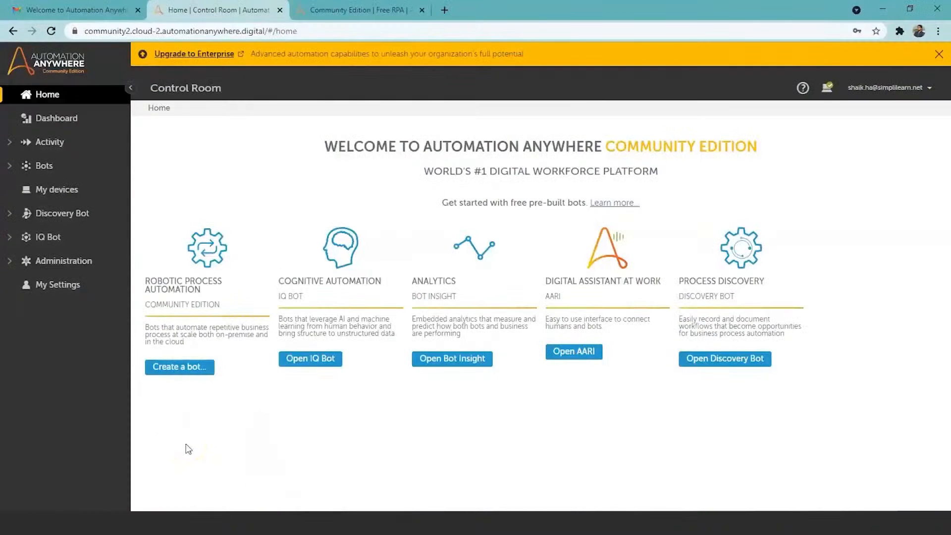
click(191, 375)
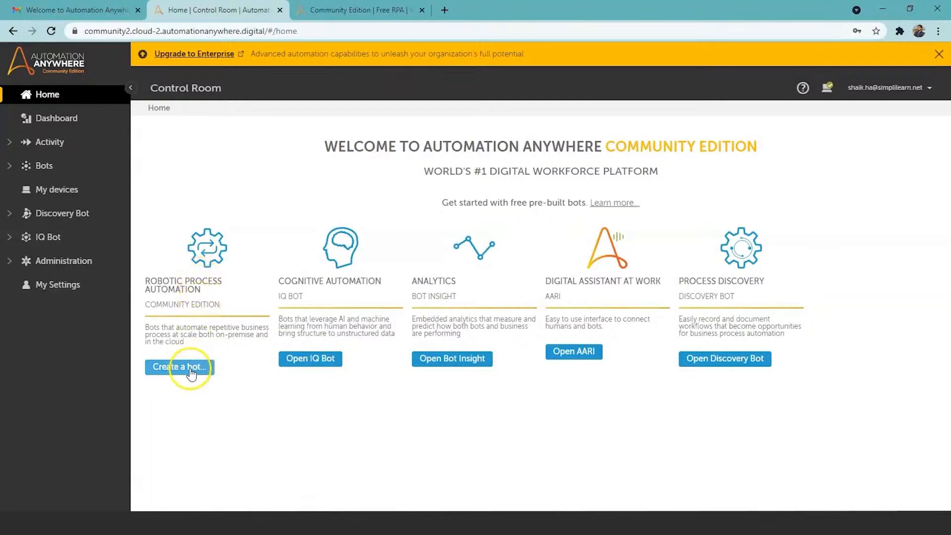
click(191, 375)
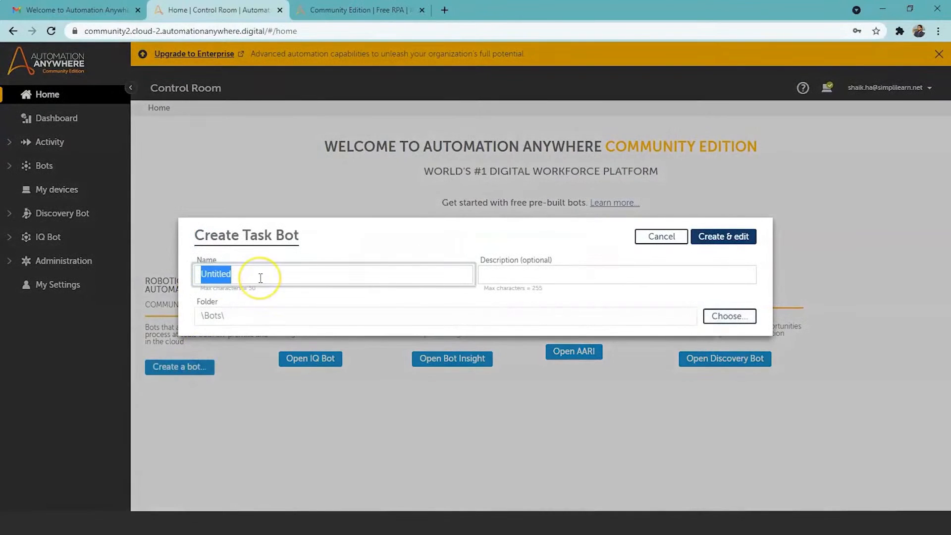
key(BackSpace)
click(263, 277)
text(first )
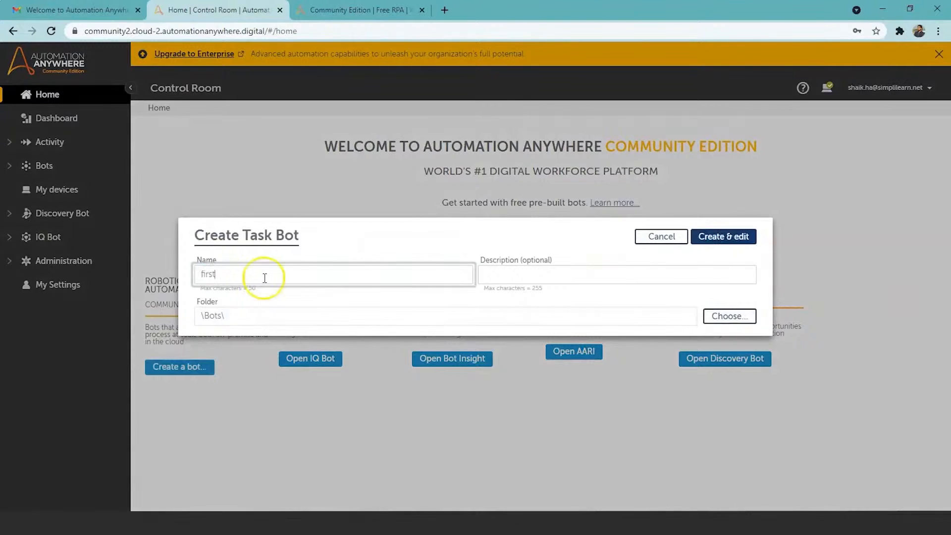
text(bot)
click(732, 232)
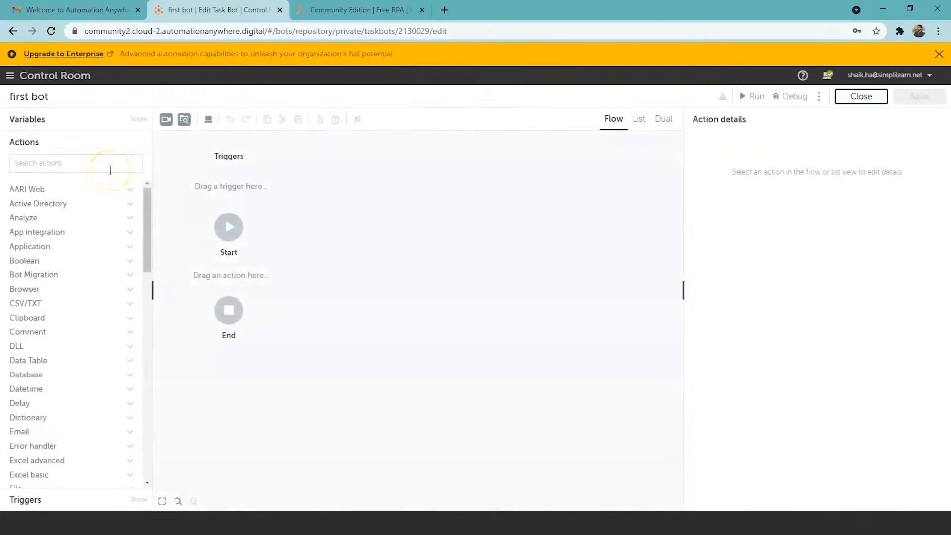
Find the Message box action and add it to the bot's flow between Start and End
click(81, 164)
text(messa)
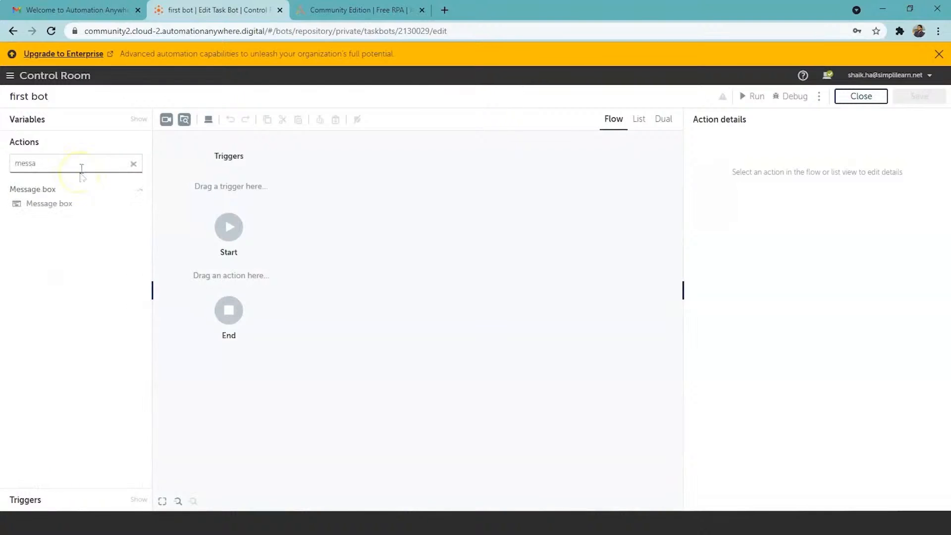
double_click(70, 205)
click(266, 312)
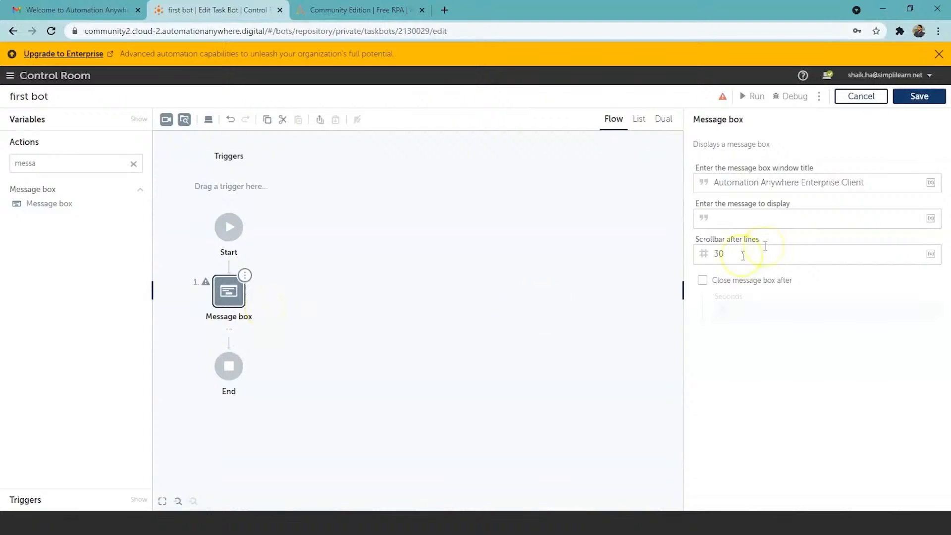
Set the message box's display message to "Hello! How are you"
click(768, 218)
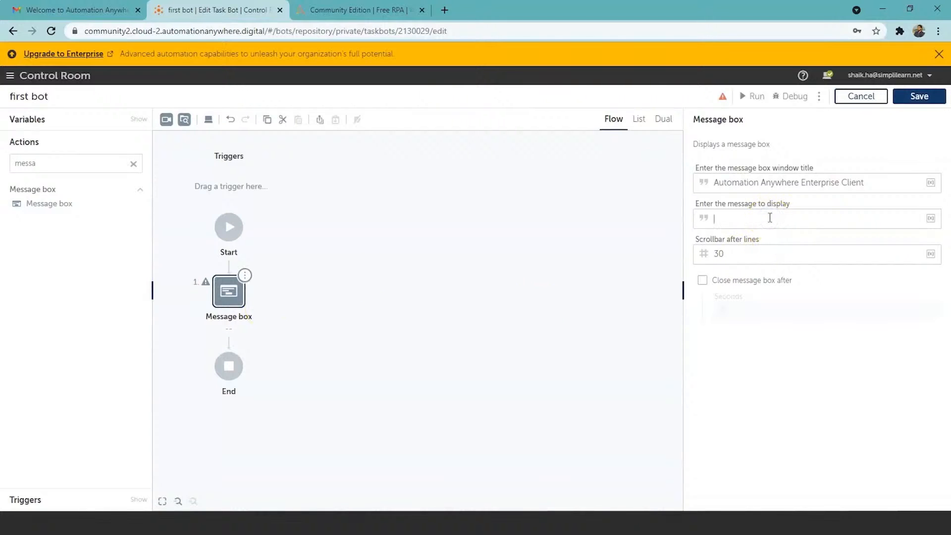
text(Hello! How are you)
Save the bot and run it
click(908, 99)
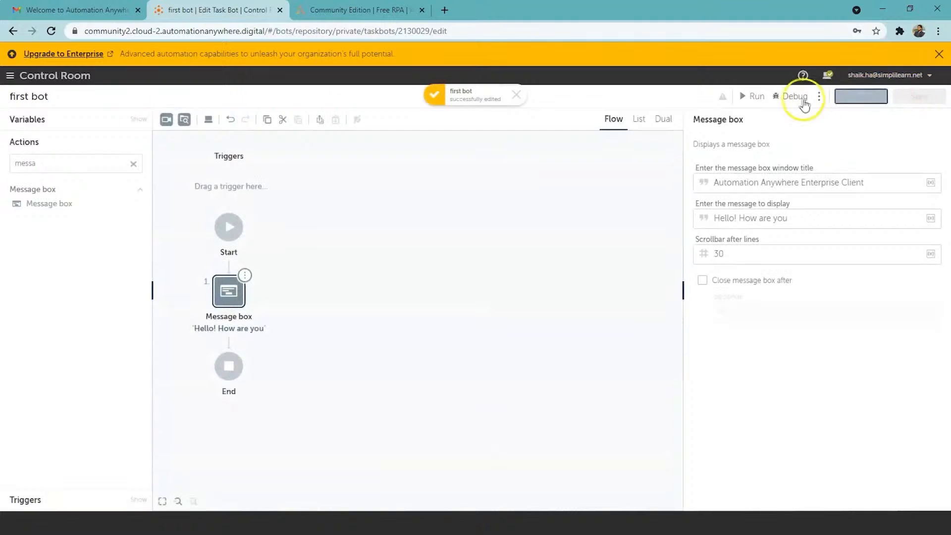
click(750, 96)
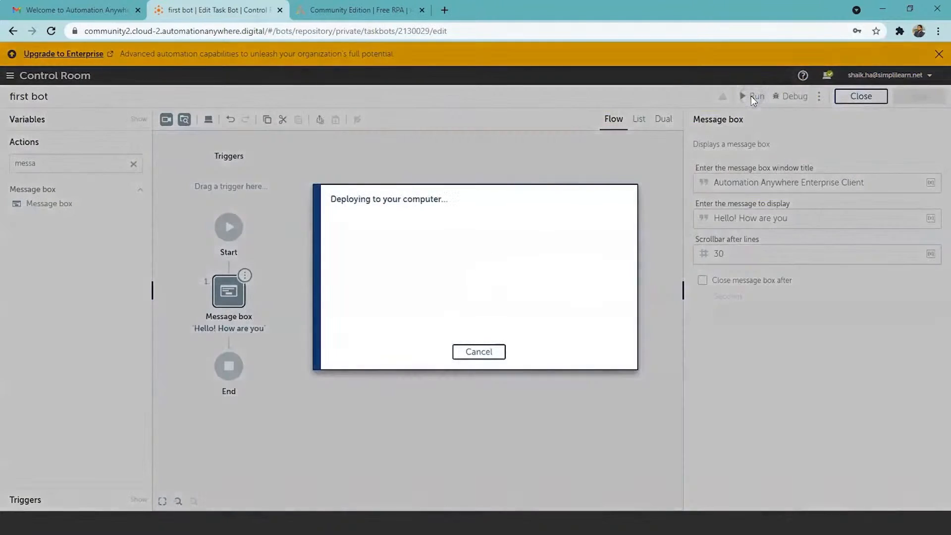
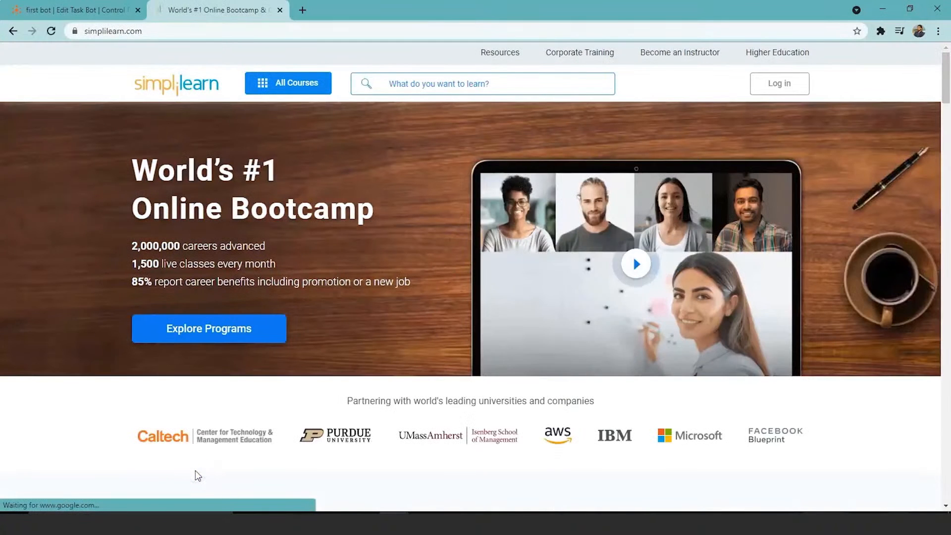
Open Simplilearn's login page, run the first bot to check its automated login, and close the resulting dashboard page
click(785, 83)
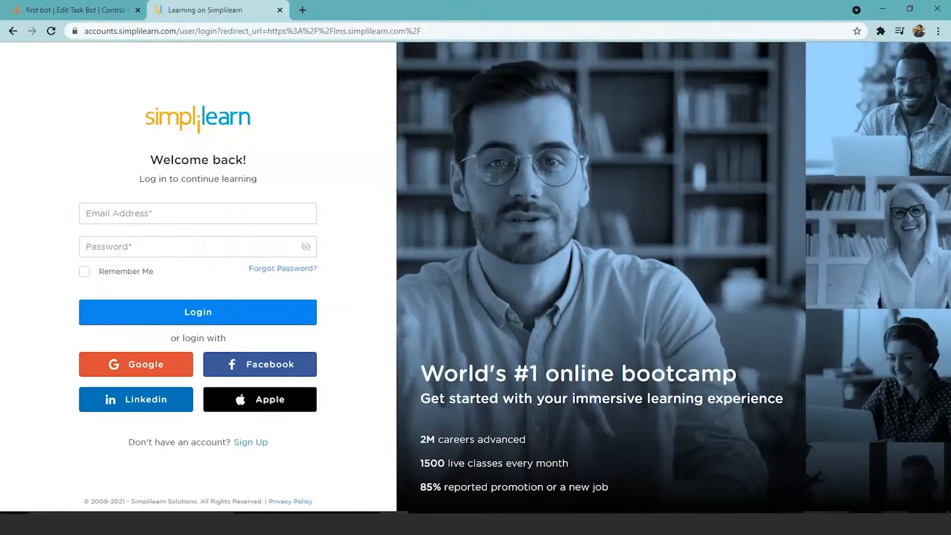
click(74, 9)
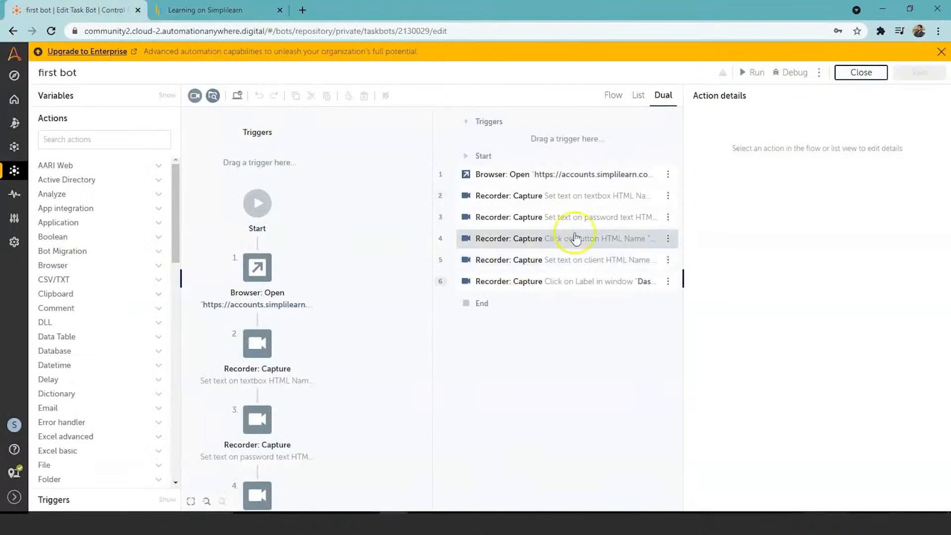
click(754, 72)
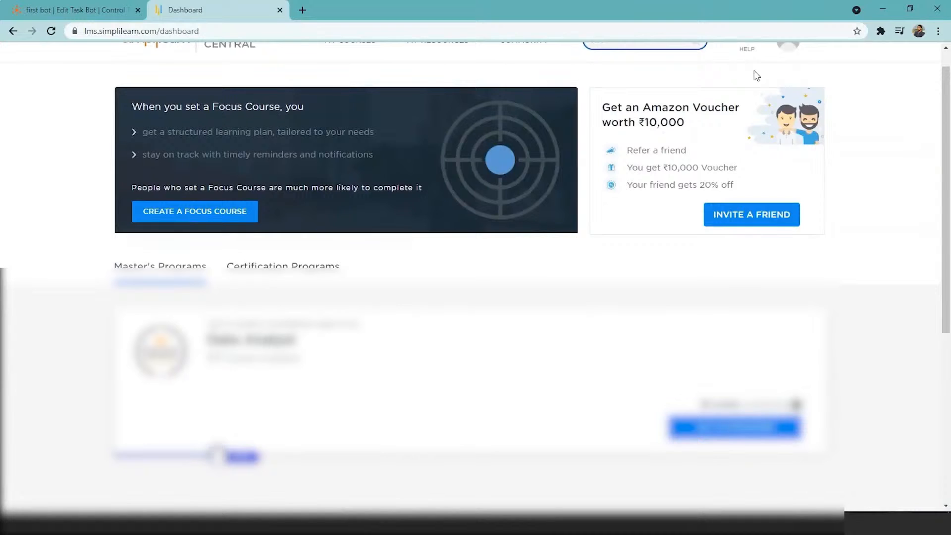
click(944, 214)
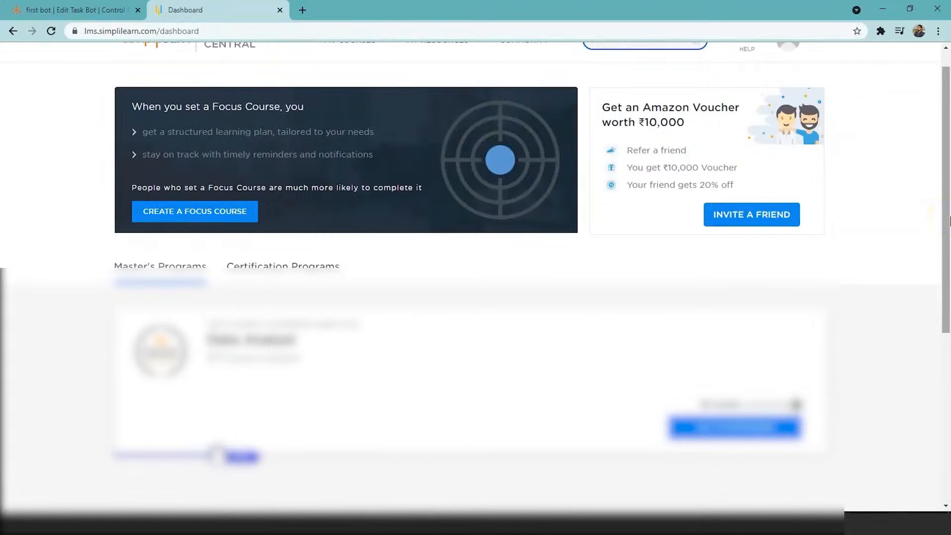
drag(948, 222, 949, 177)
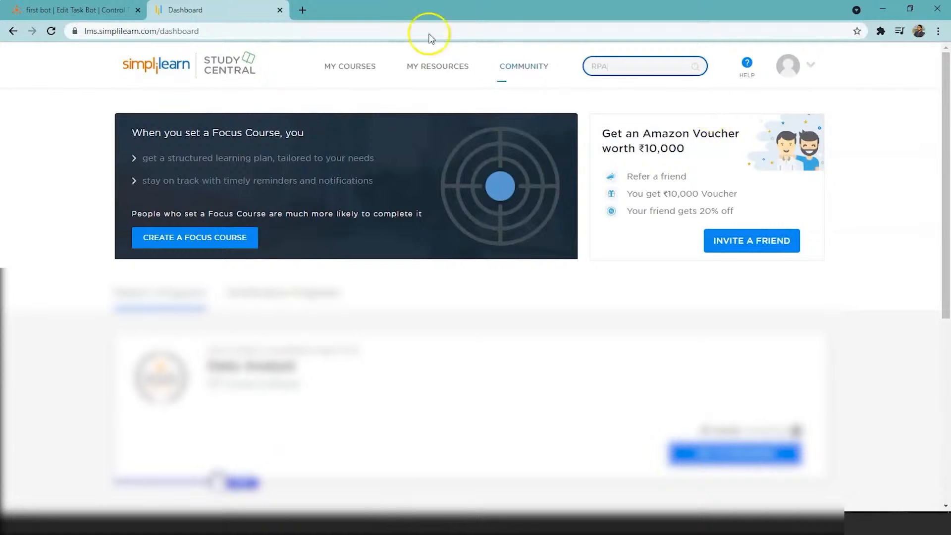
click(279, 10)
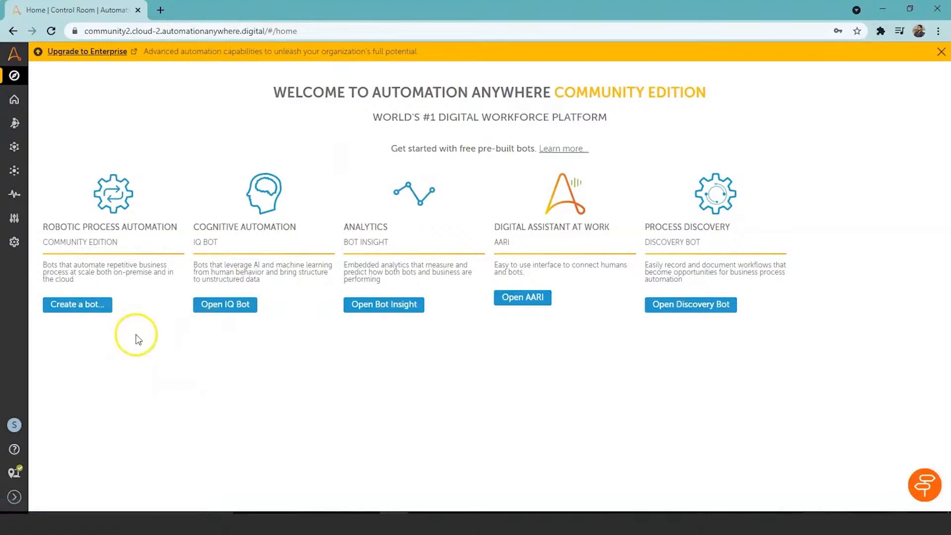
Create a task bot named "Login Bot" in the \Bots\ folder and open it for editing
click(93, 309)
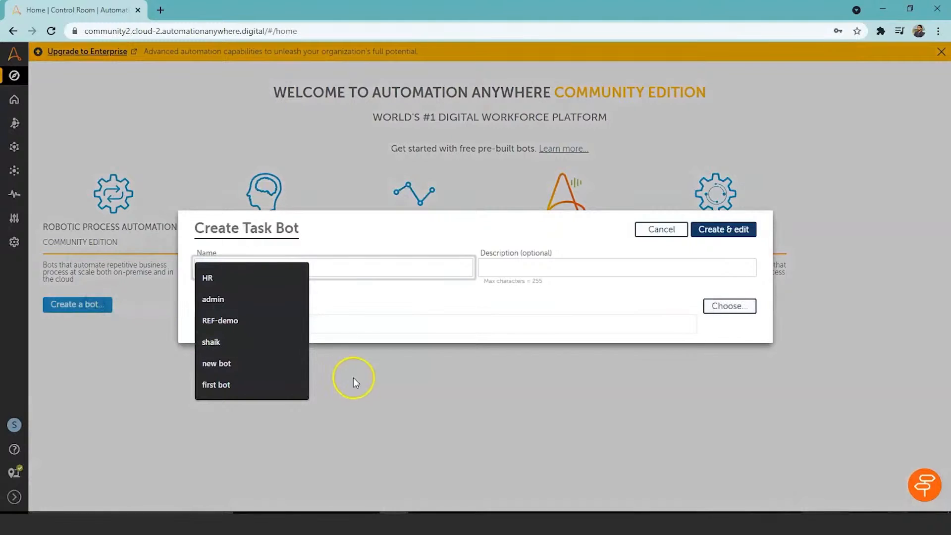
click(382, 390)
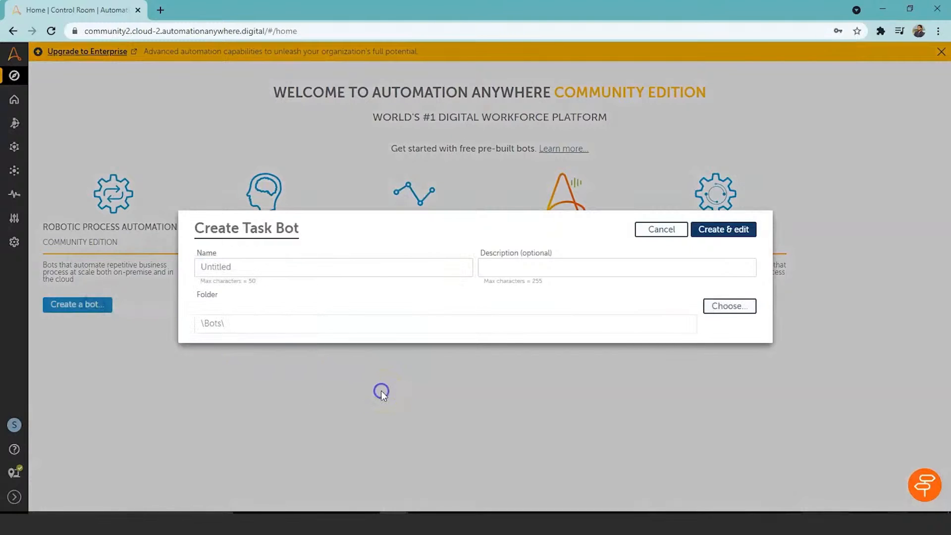
double_click(321, 268)
key(BackSpace)
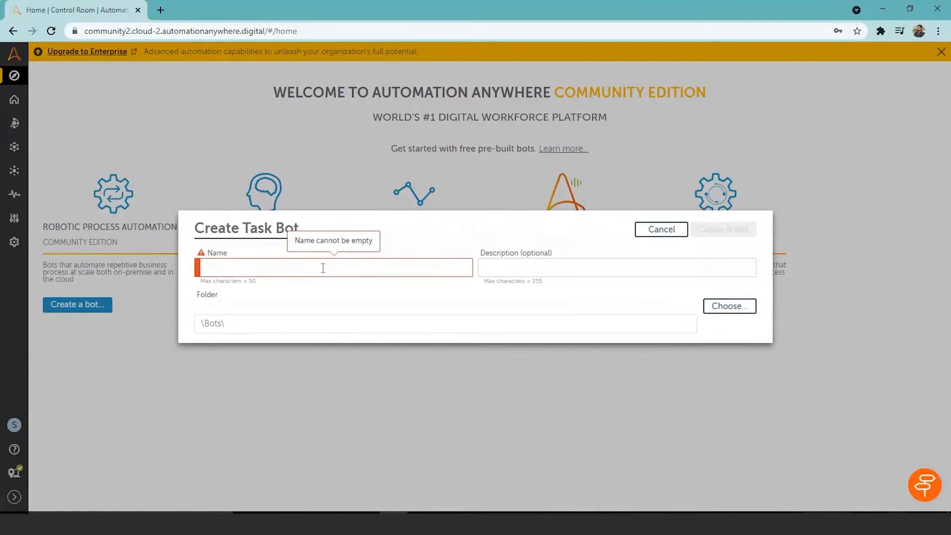
text(Login Bot)
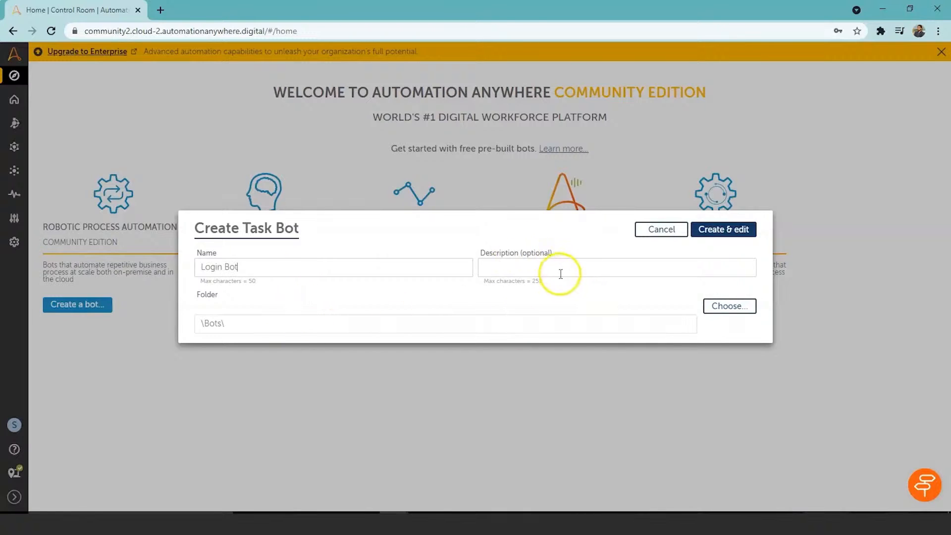
click(722, 231)
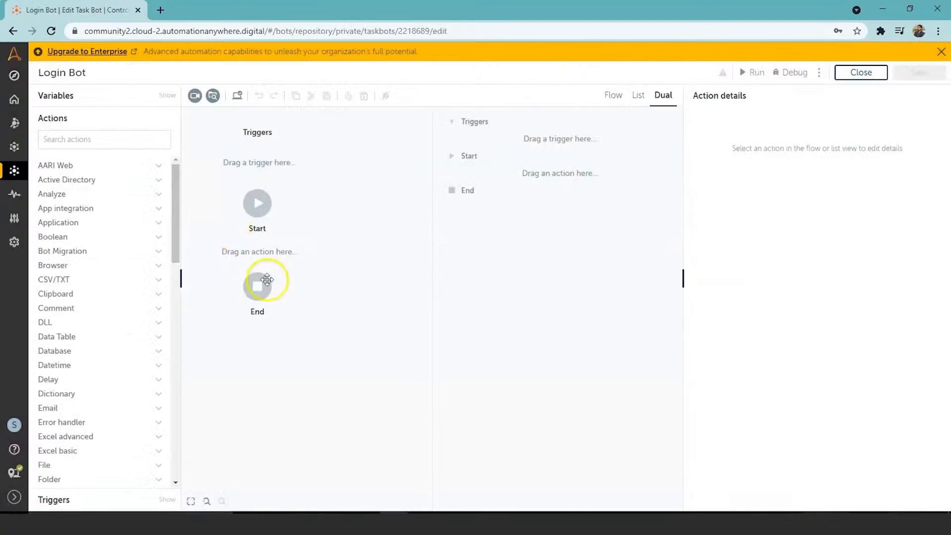
Compare the Flow, List and Dual views of the empty bot, returning to the Dual view
click(613, 98)
click(640, 96)
click(662, 95)
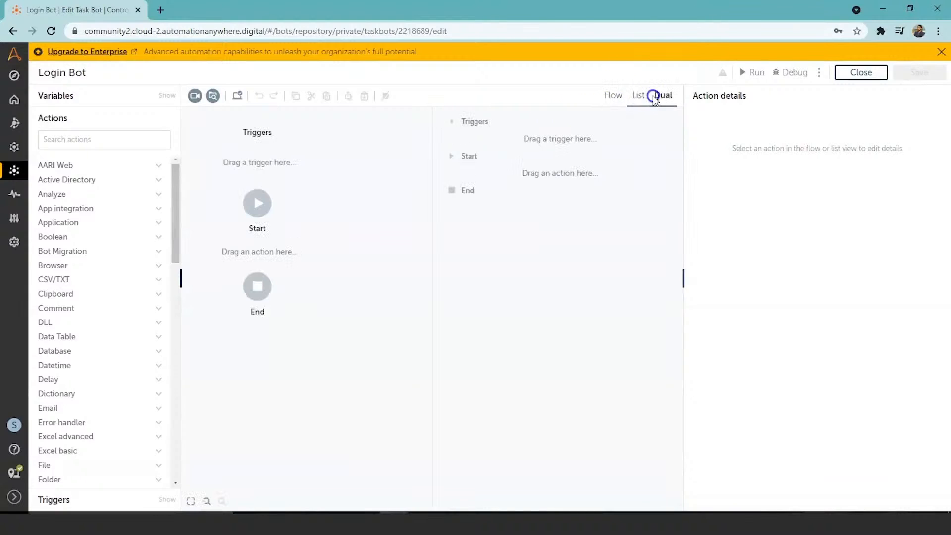
click(622, 99)
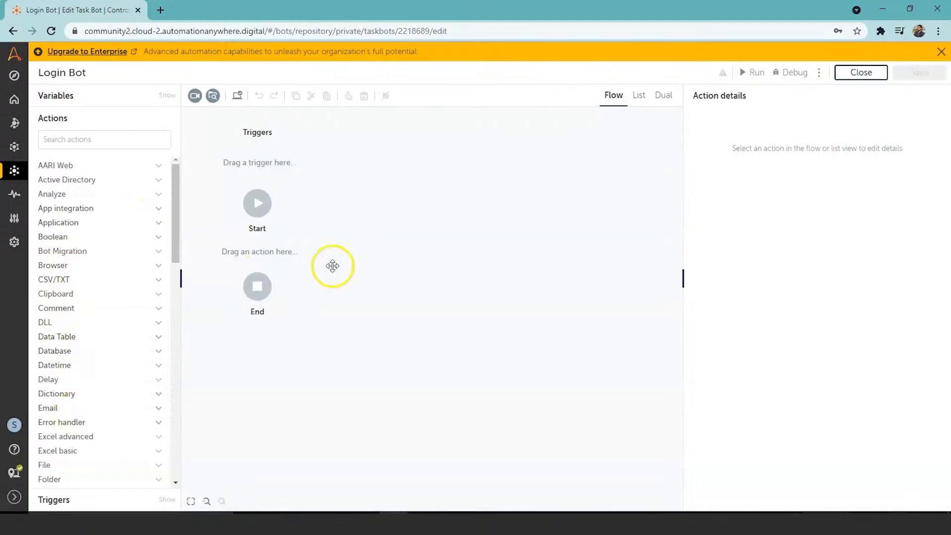
click(638, 95)
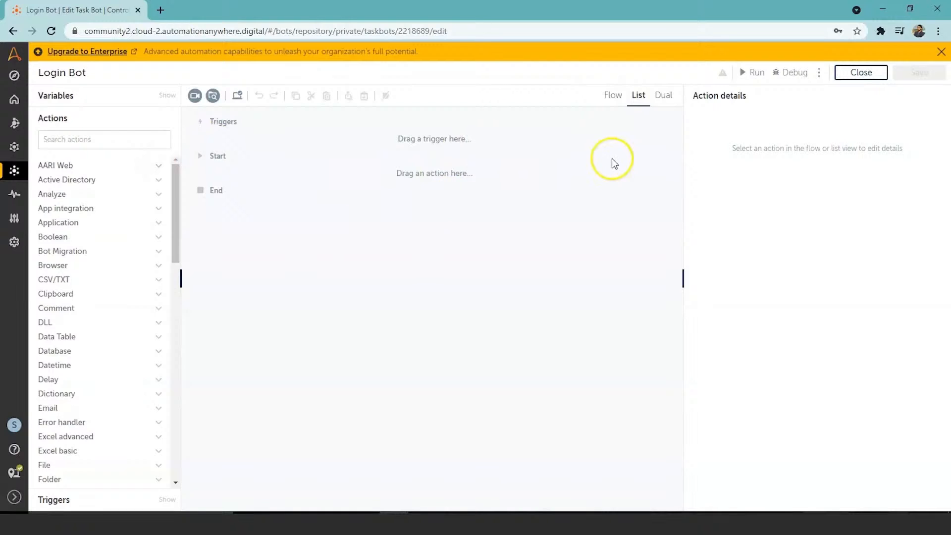
click(668, 104)
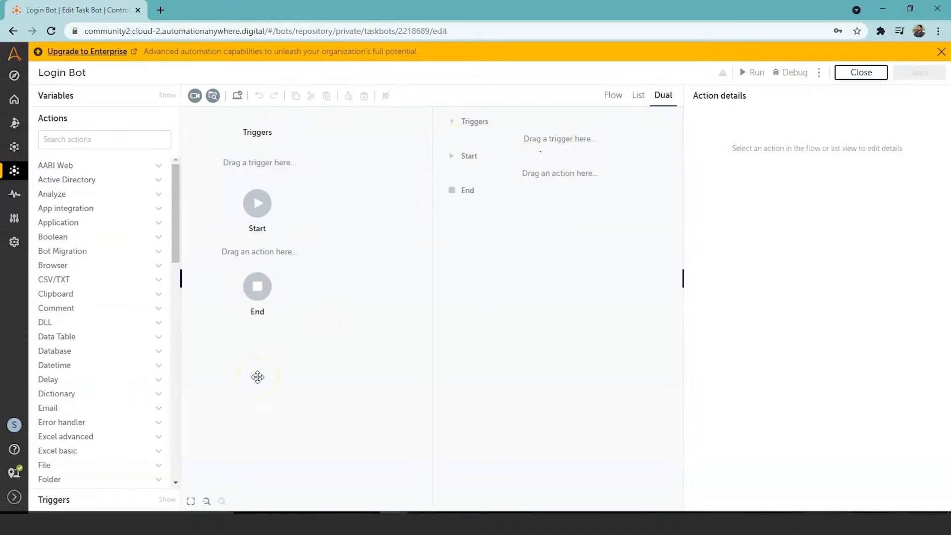
Add the Browser Open action between Start and End, with Google Chrome as the browser for the new window
click(104, 139)
text(browser)
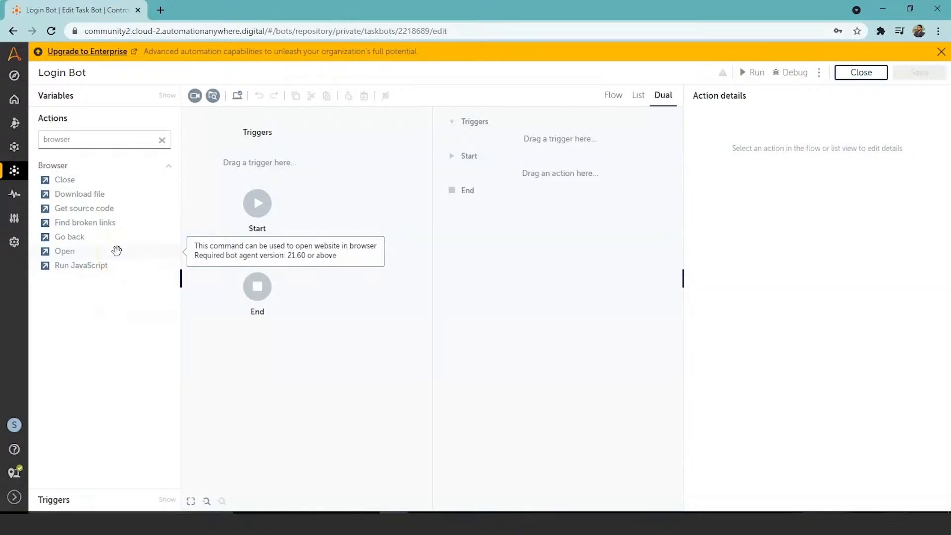
double_click(65, 251)
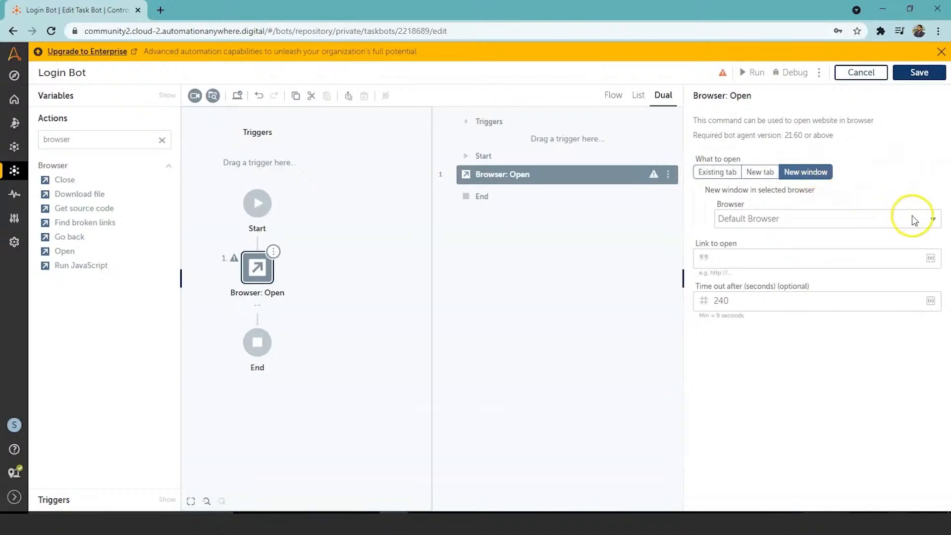
click(934, 222)
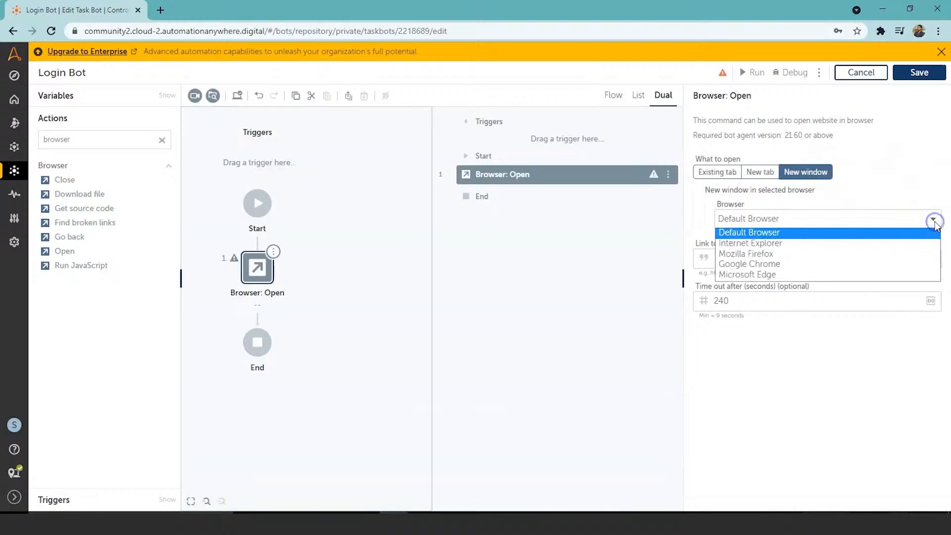
click(823, 263)
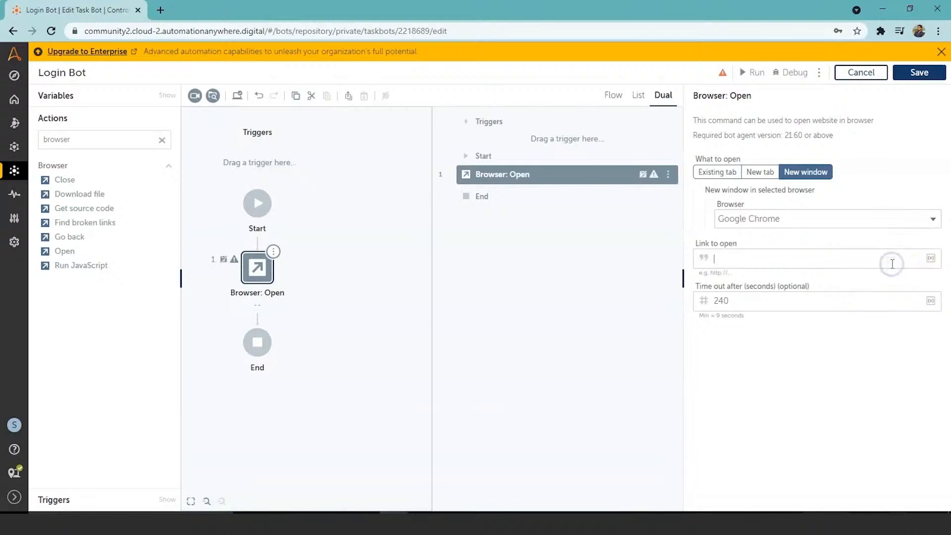
In a new browser tab, search for simplilearn, log out of the site's active account and open its login page
click(166, 8)
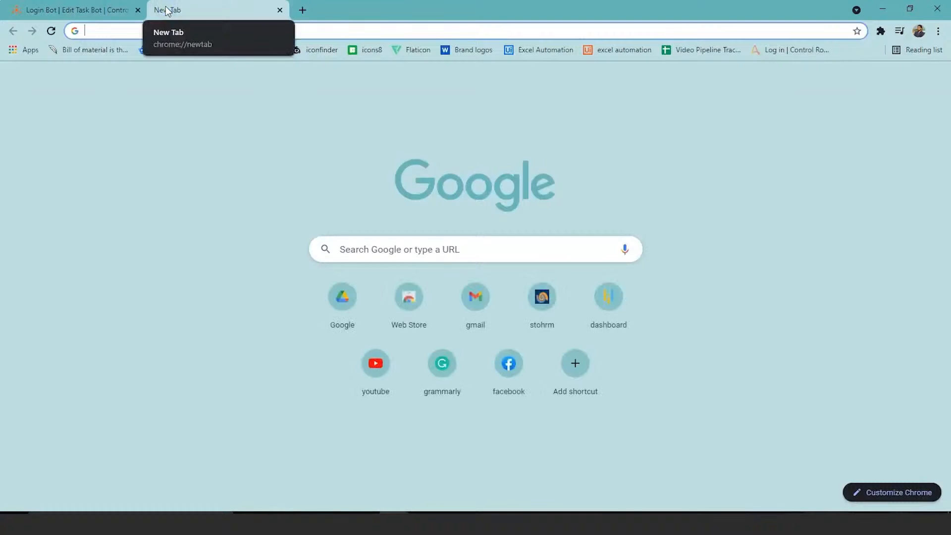
text(s)
key(Return)
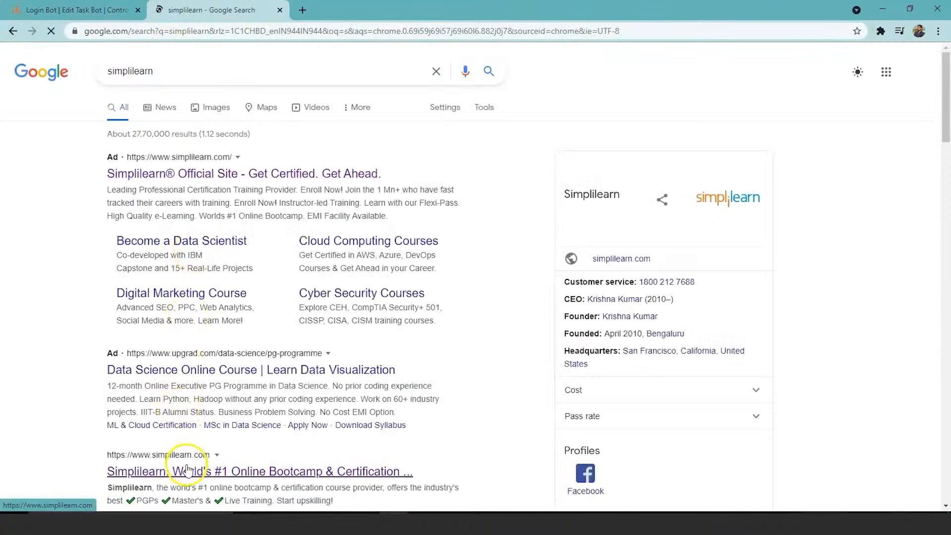
click(188, 470)
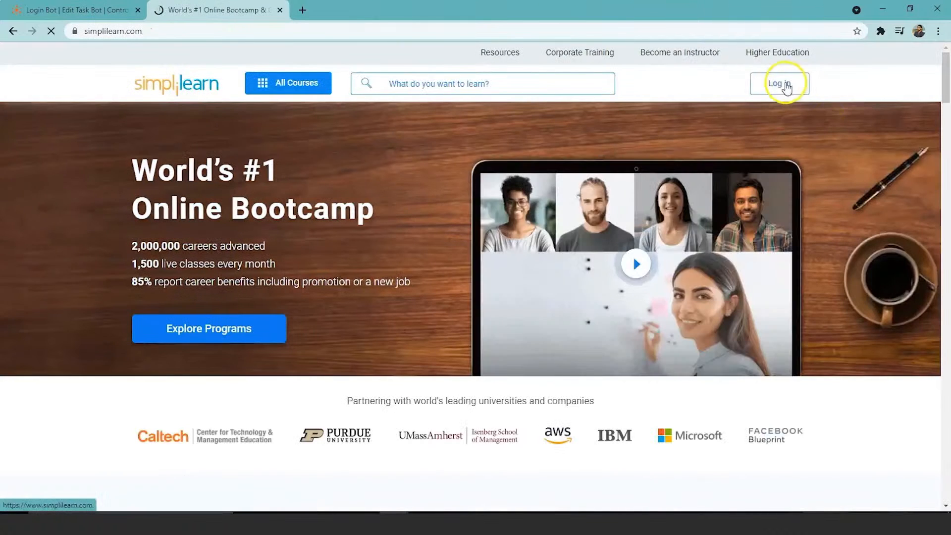
click(780, 85)
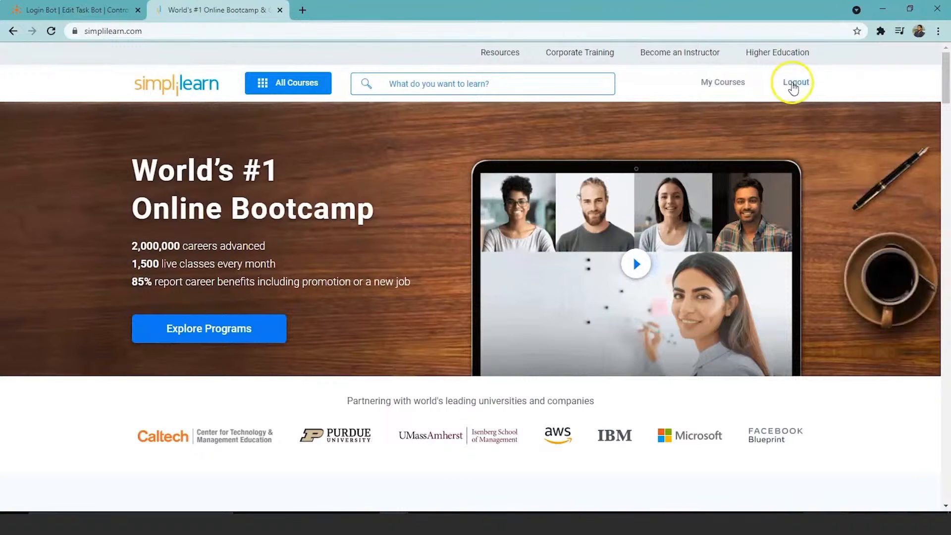
click(794, 83)
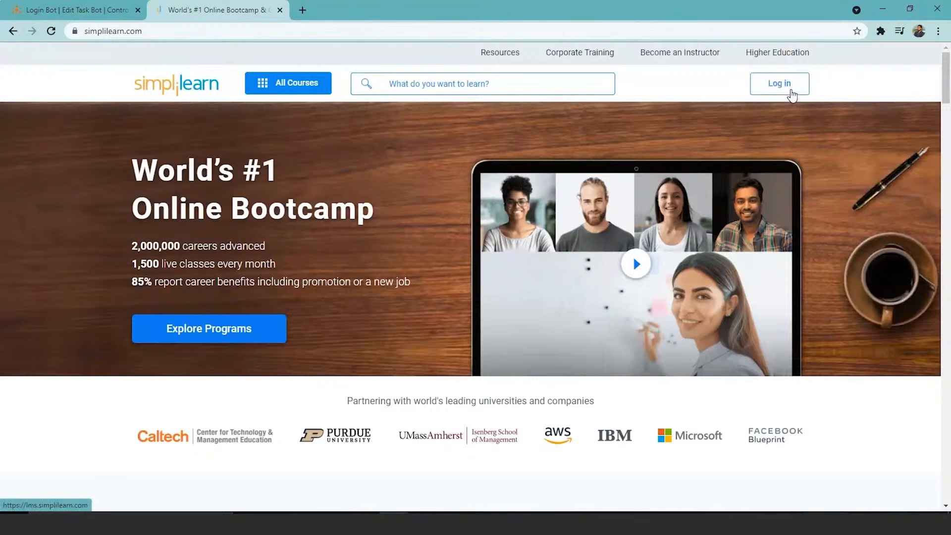
click(790, 91)
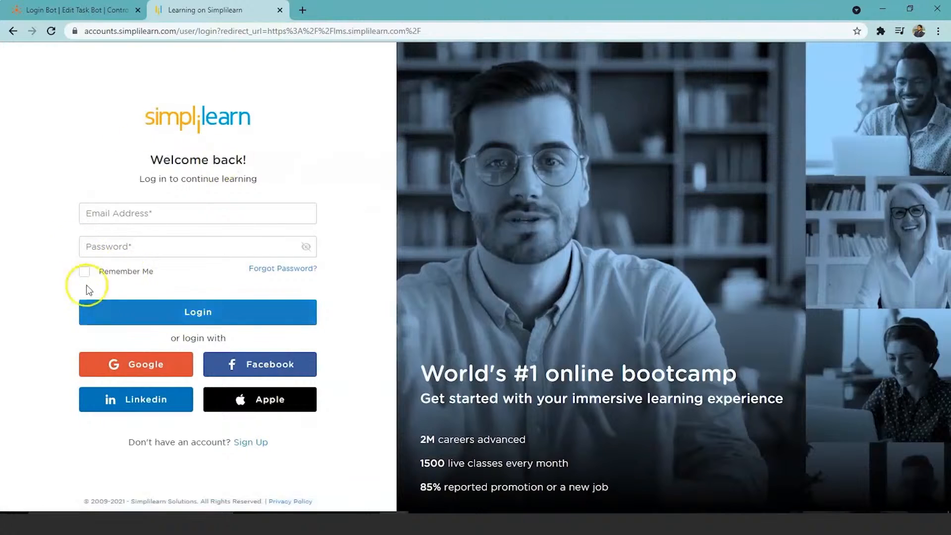
Copy the Simplilearn login page's address into the Browser Open action as the link to open
click(422, 29)
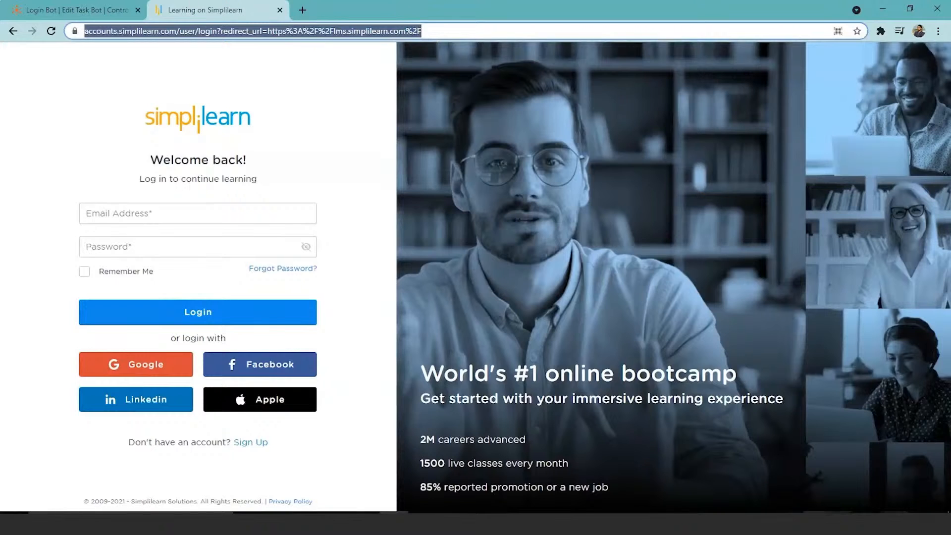
key(ctrl+Tab)
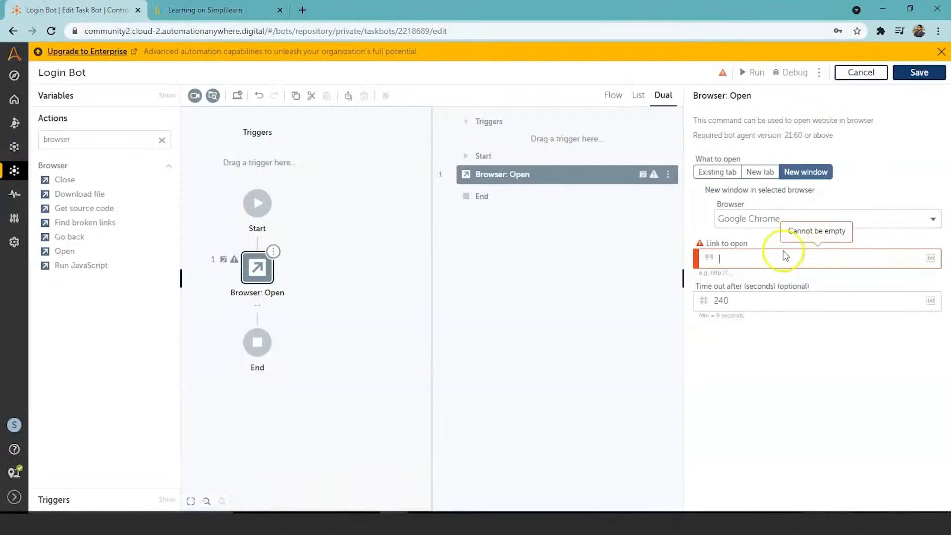
key(ctrl+v)
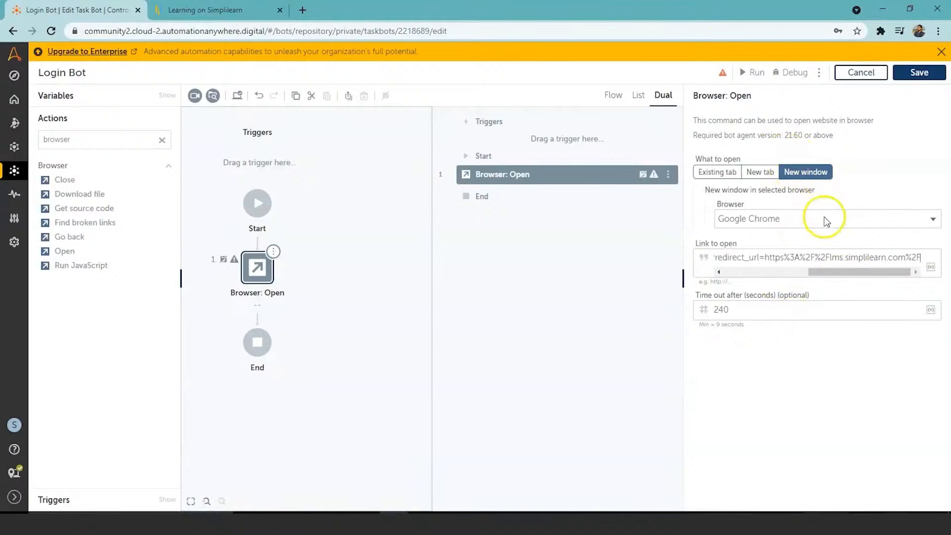
Save the Login Bot, run it and close the login page it opens
click(914, 72)
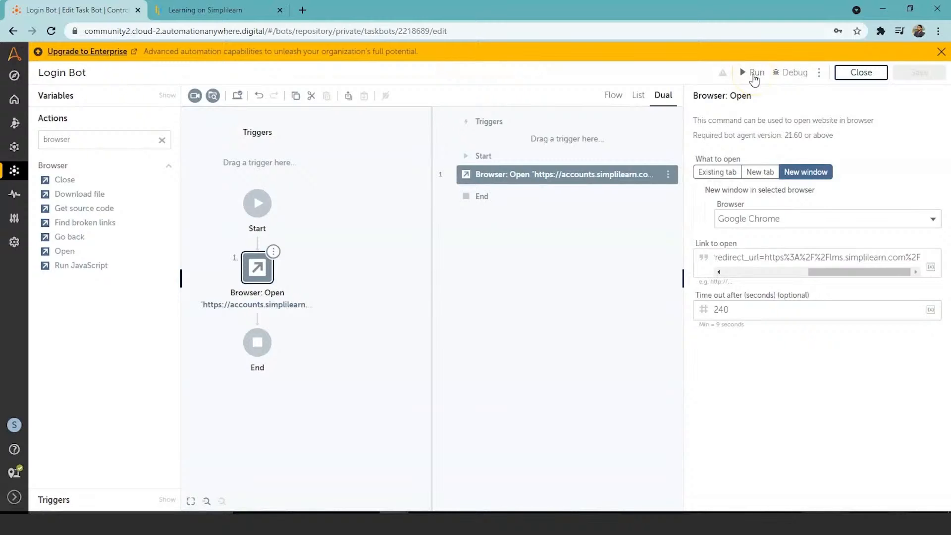
click(753, 75)
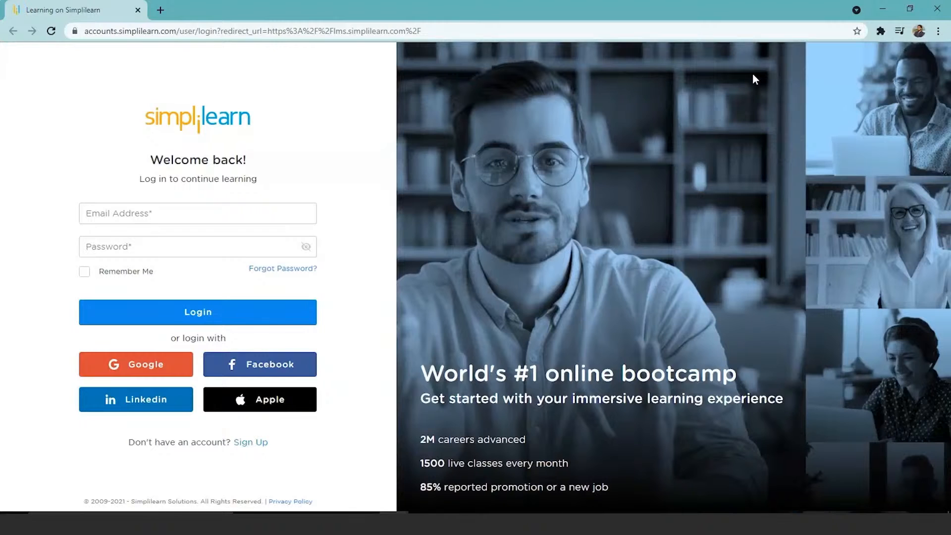
click(138, 10)
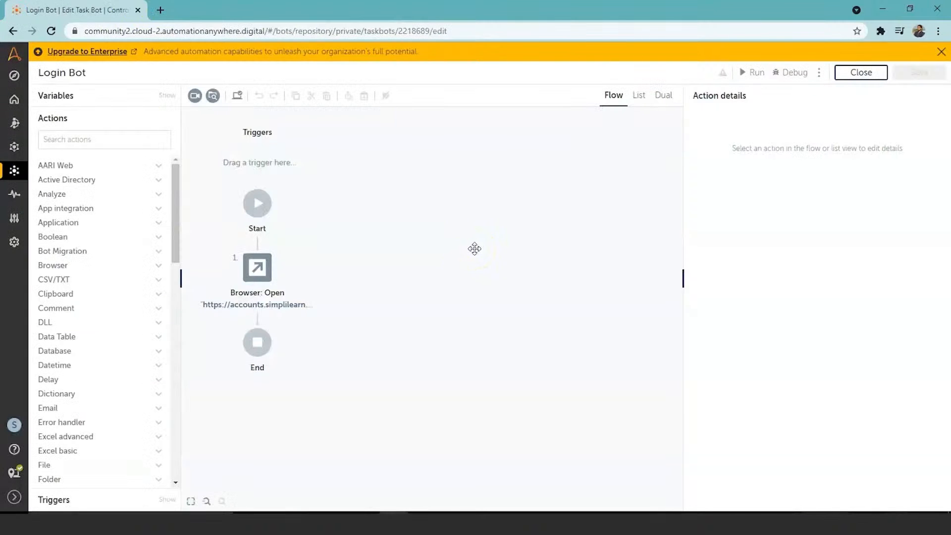
Find the Recorder Capture action and add it to the flow after Browser: Open
click(100, 139)
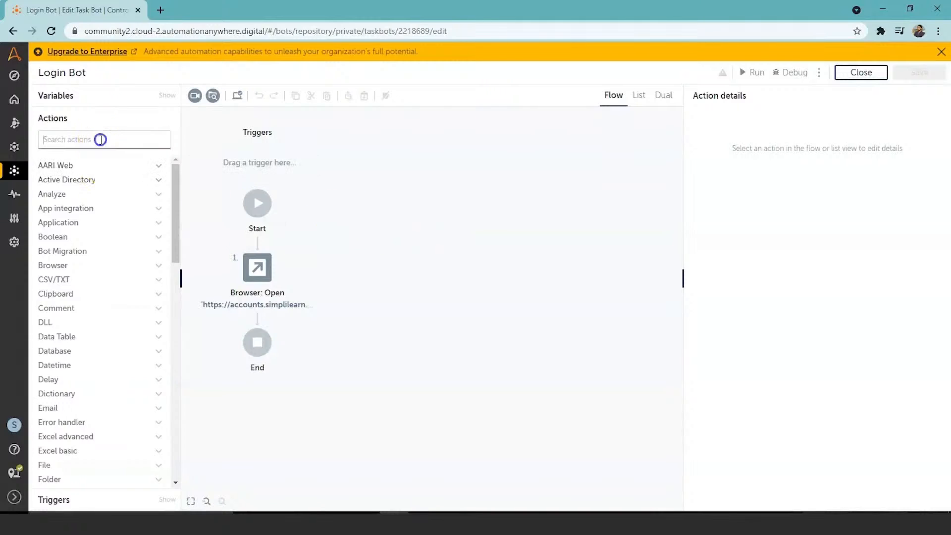
text(reco)
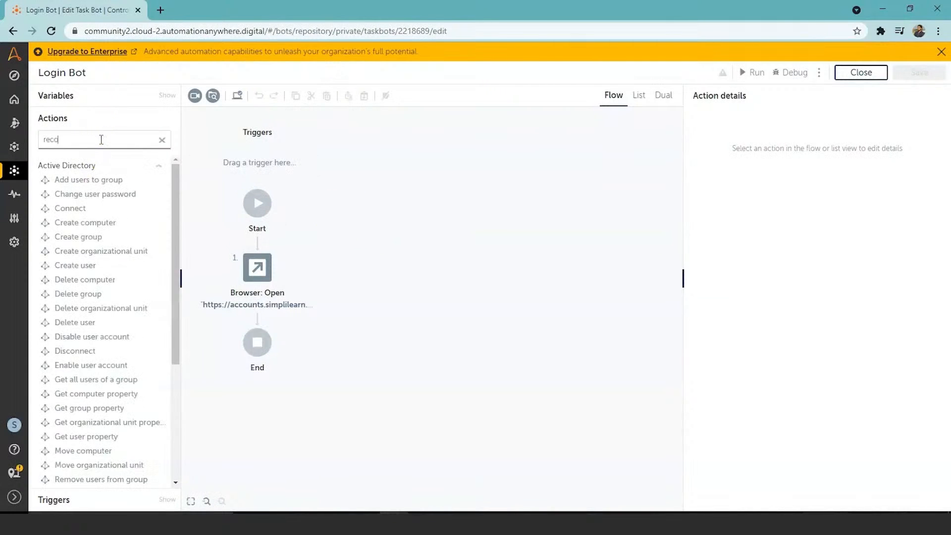
text(r)
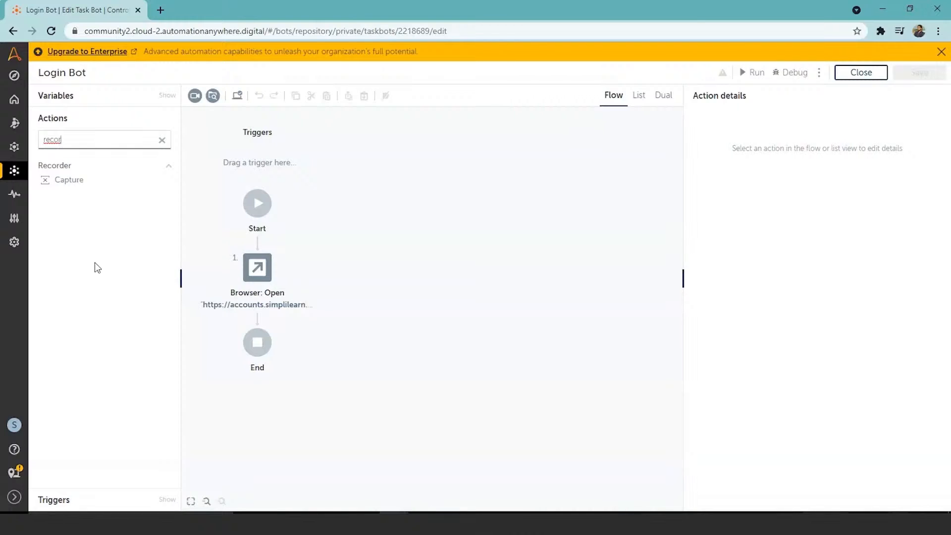
double_click(80, 181)
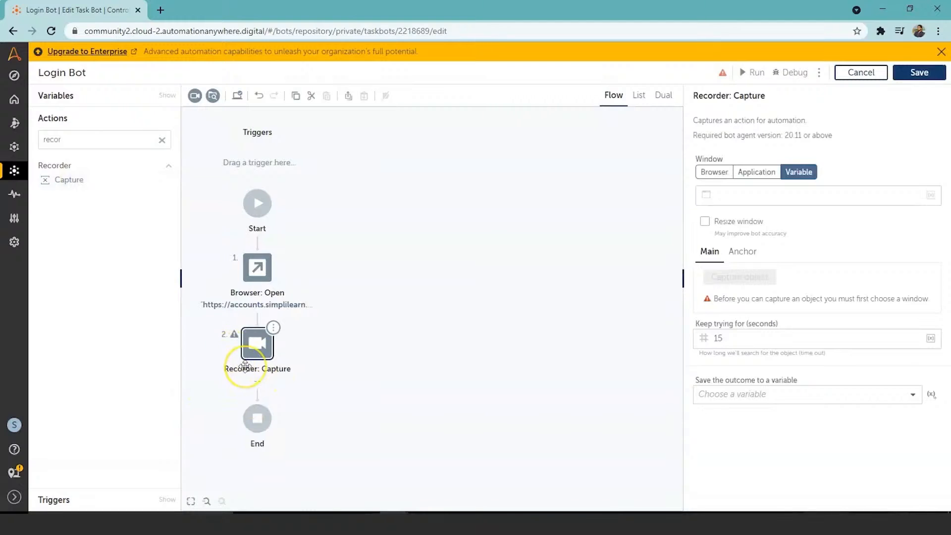
Show the bot in dual view and set the Recorder Capture window to the "Learning on Simplilearn" browser tab
click(664, 97)
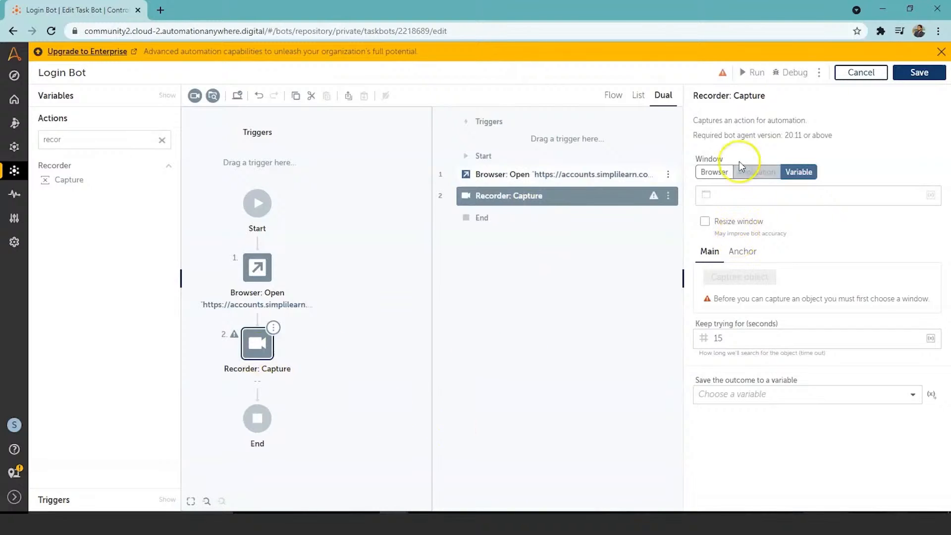
click(718, 172)
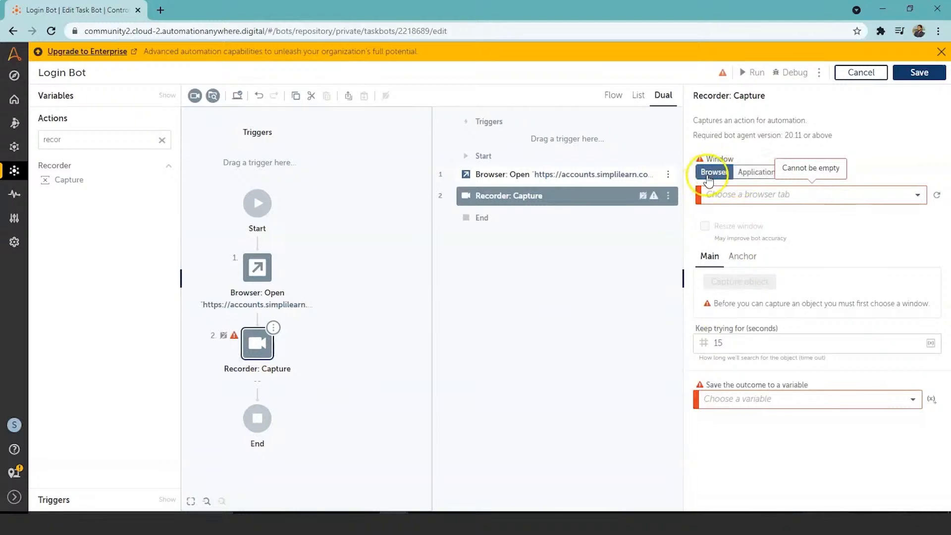
click(936, 196)
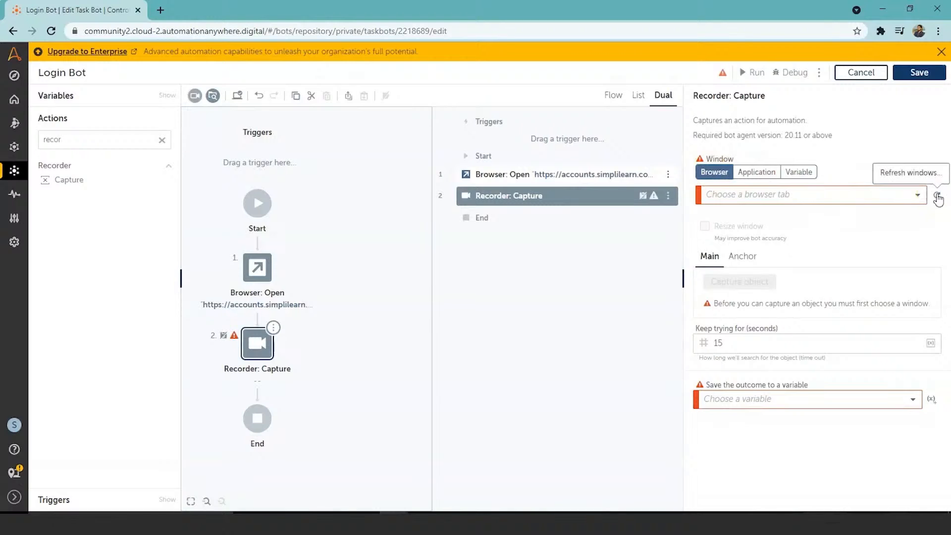
click(922, 197)
click(922, 197)
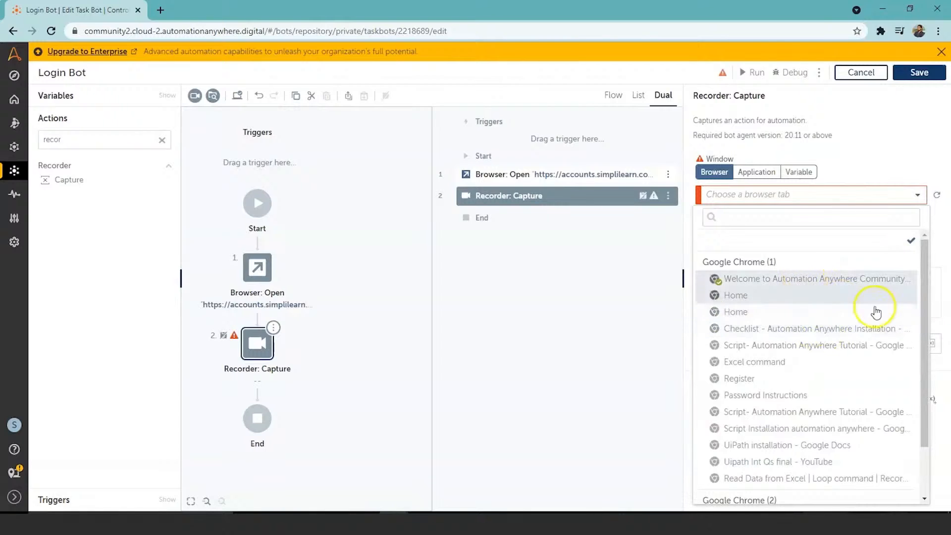
drag(923, 311, 925, 382)
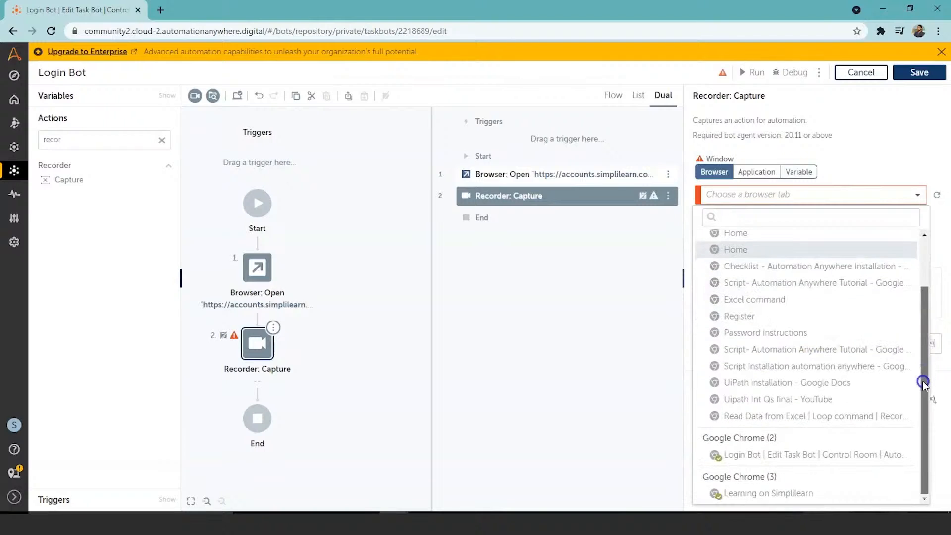
click(765, 494)
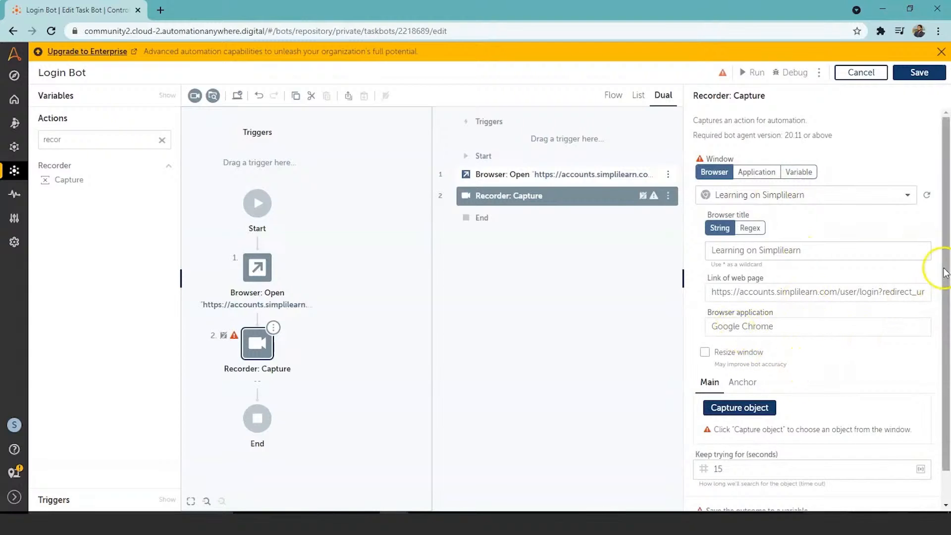
Capture the login page's Email Address box as the object and choose Set text as the action to take on it
drag(944, 271, 944, 299)
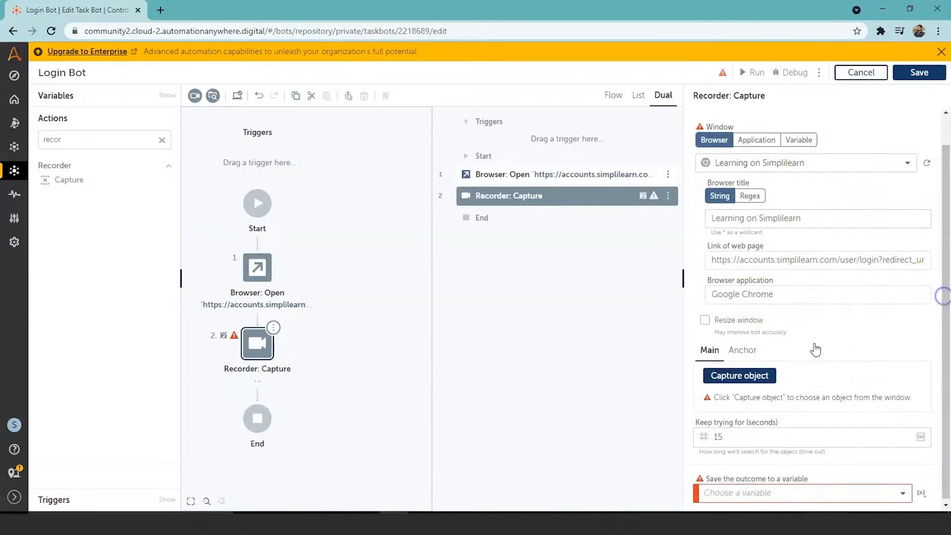
click(755, 379)
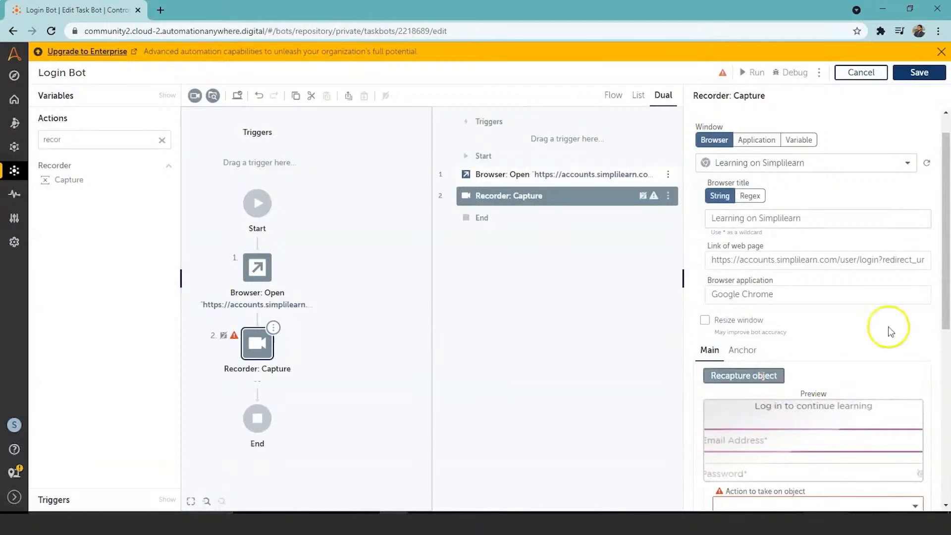
drag(946, 293, 944, 361)
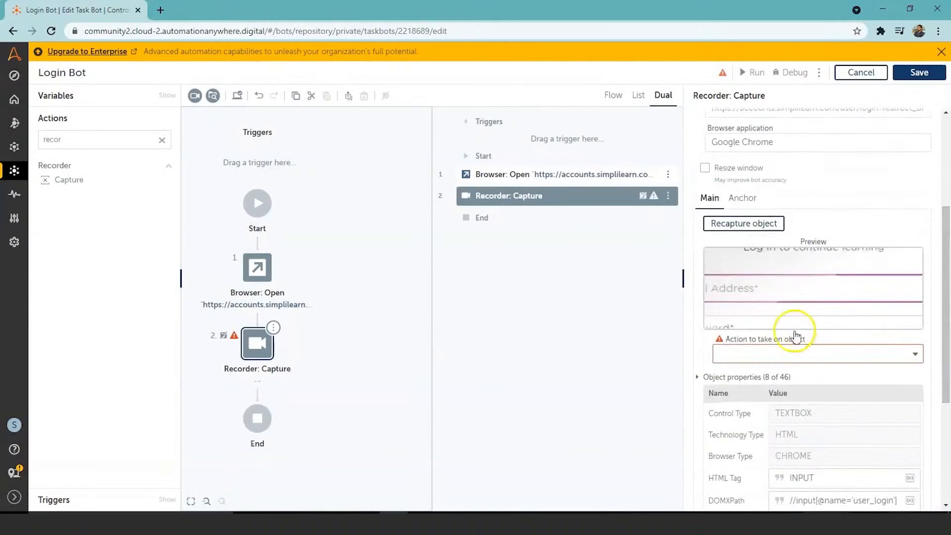
click(914, 355)
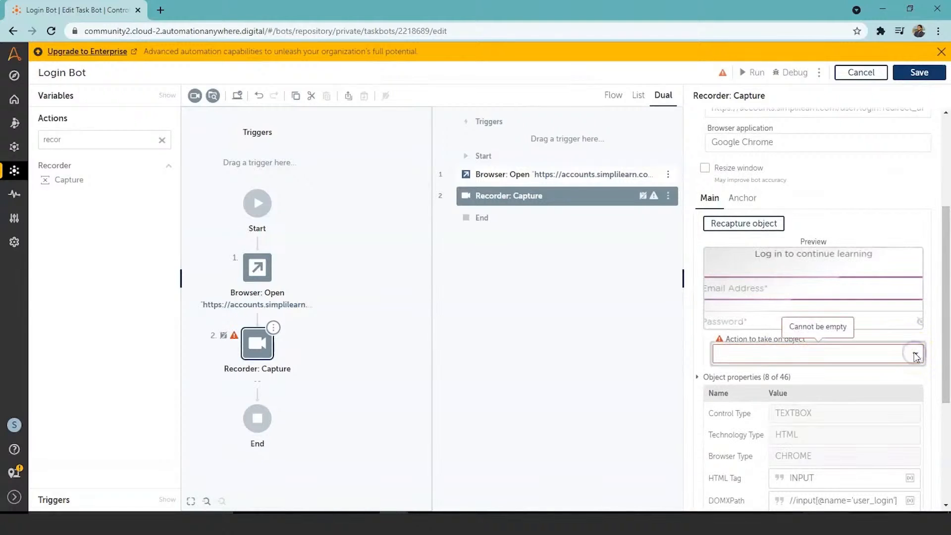
click(918, 354)
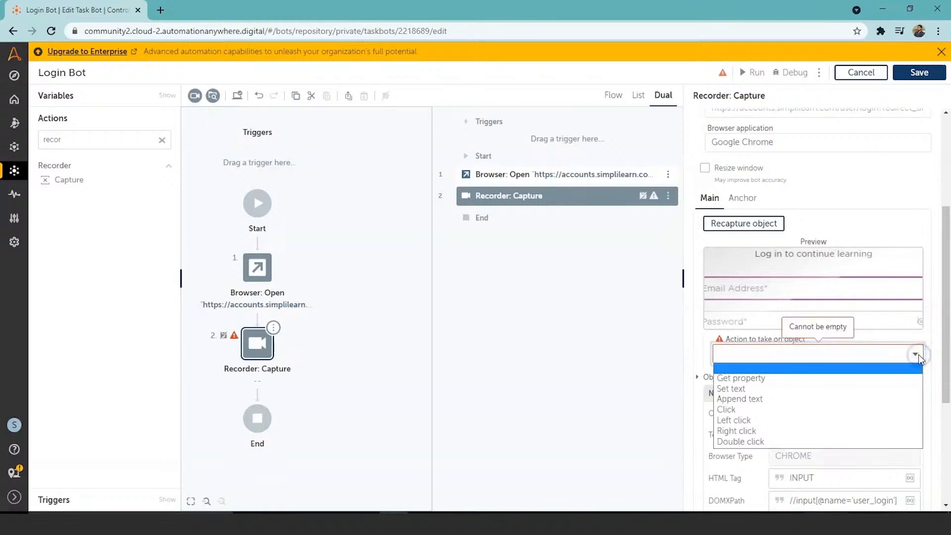
click(858, 393)
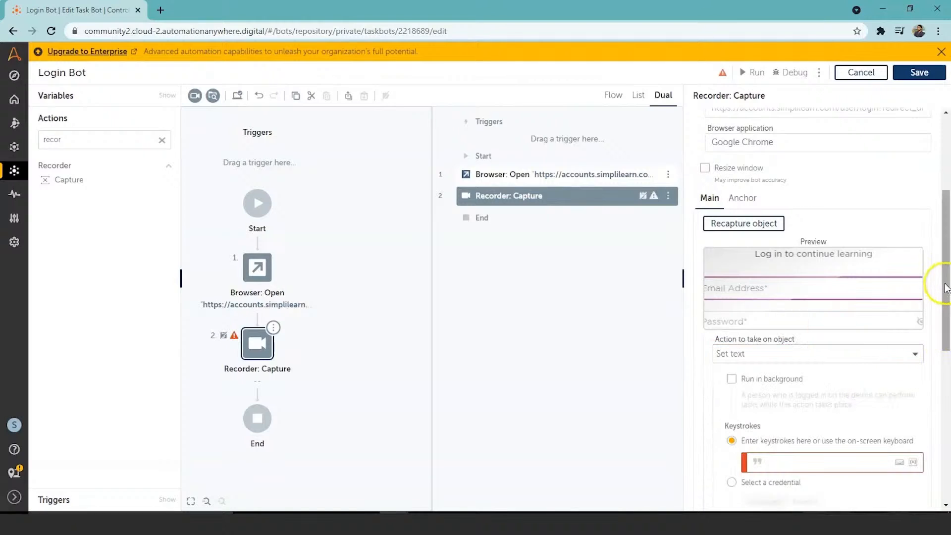
Enter the account's email address as the keystrokes for the Email Address box and review the remaining capture settings
drag(944, 289, 944, 317)
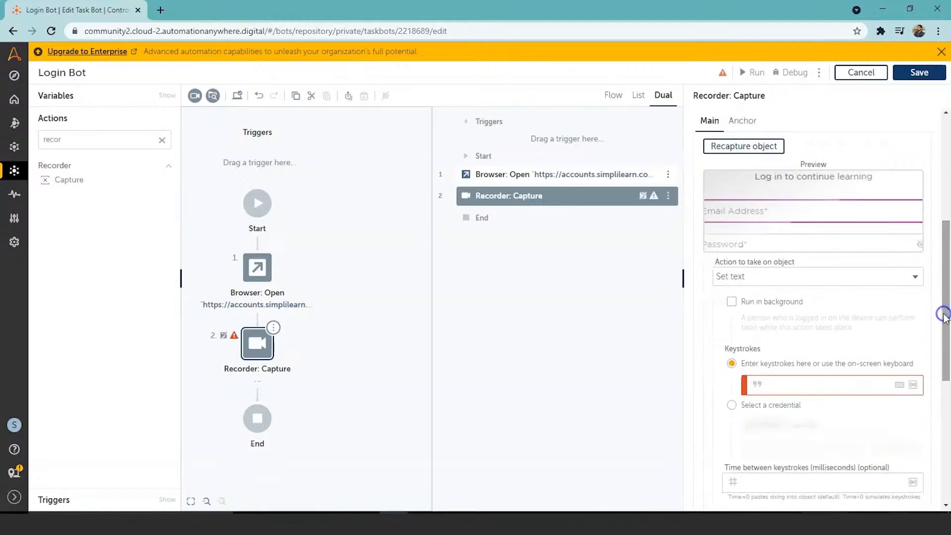
click(817, 389)
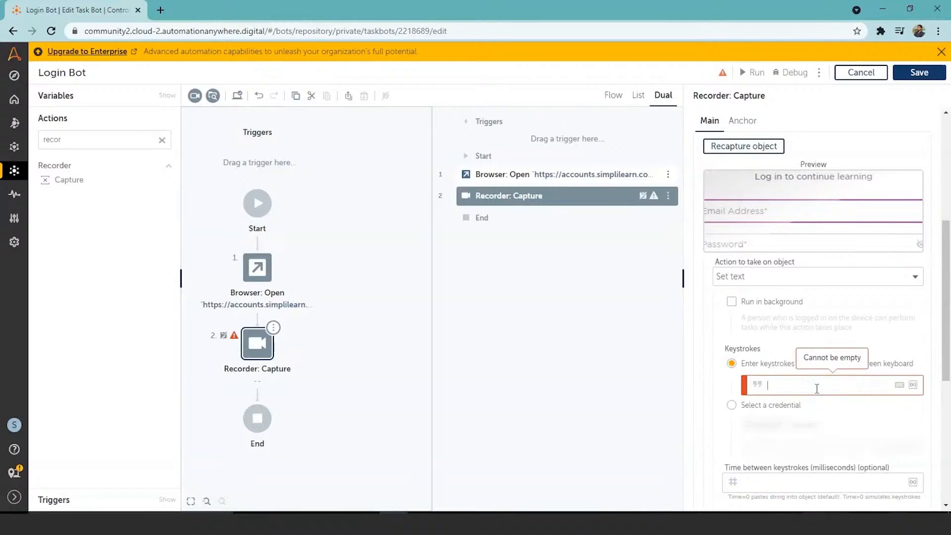
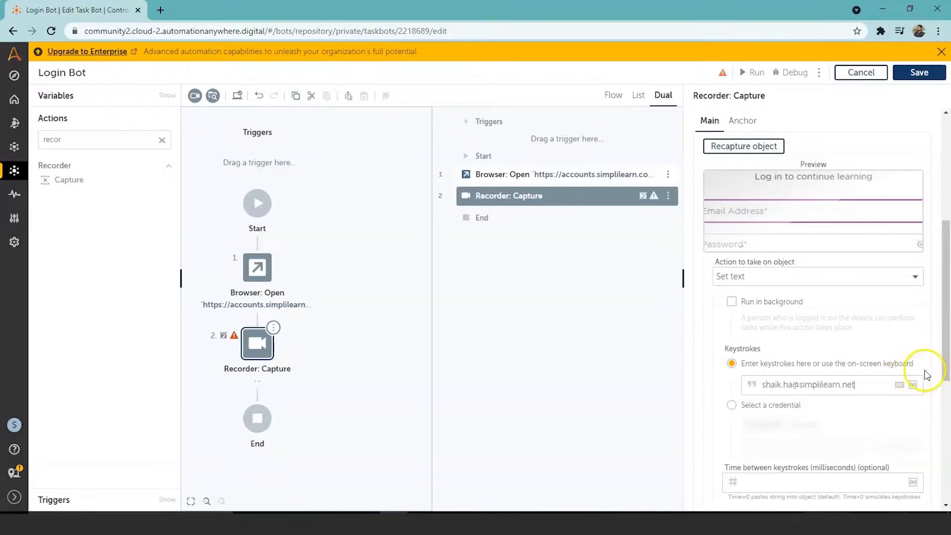
drag(944, 340, 946, 395)
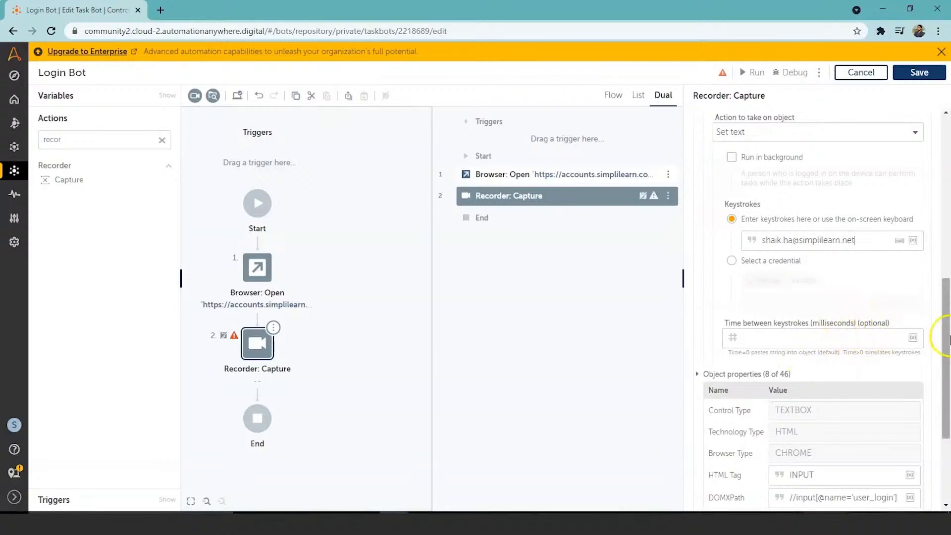
drag(947, 337, 947, 399)
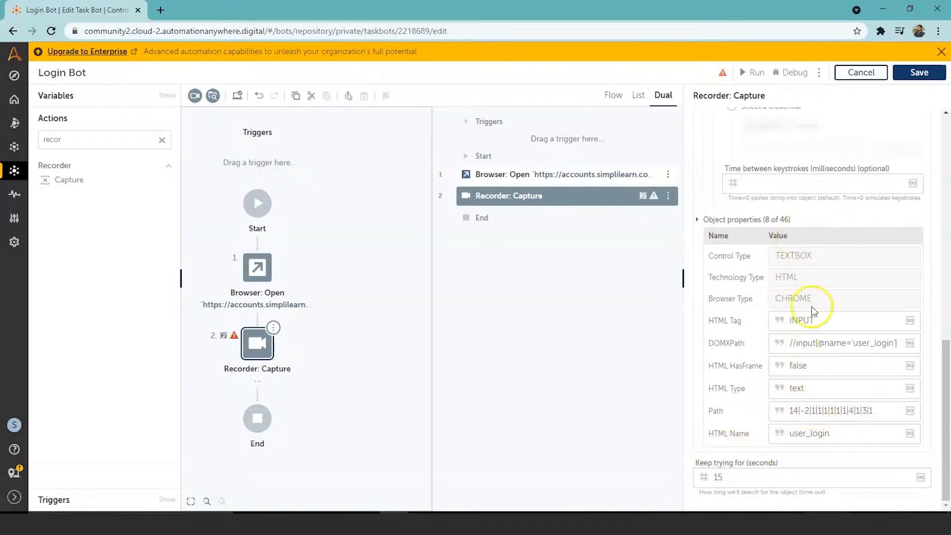
drag(937, 397, 946, 303)
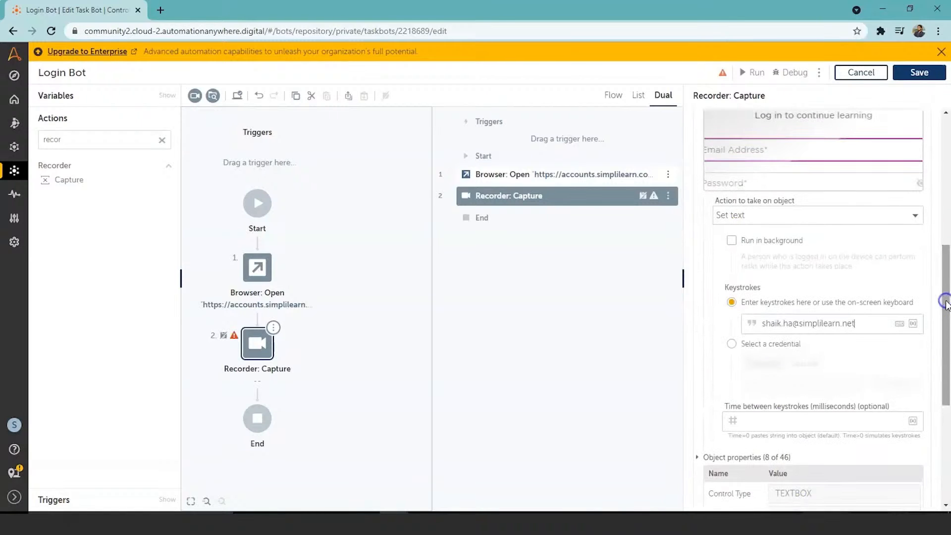
drag(943, 270, 948, 134)
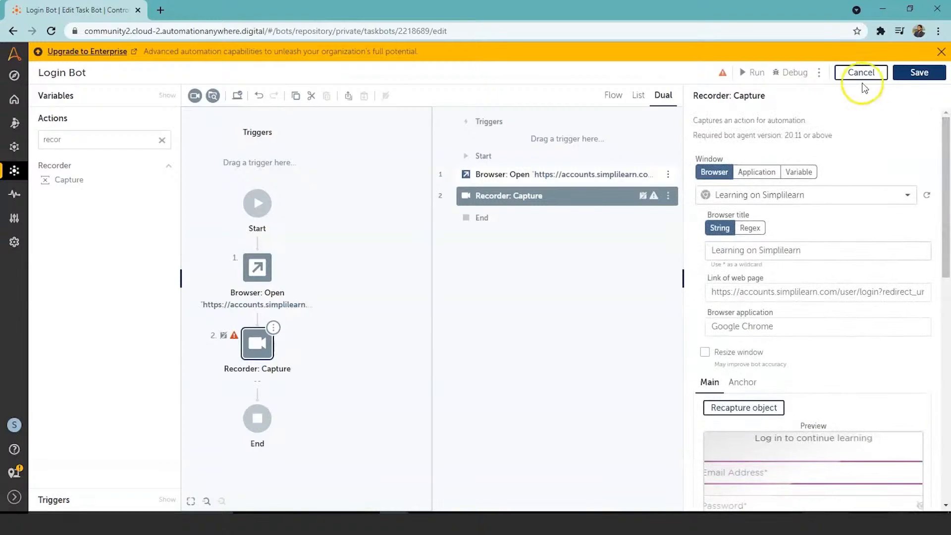
Save the Login Bot, run it and dismiss the run result
click(909, 75)
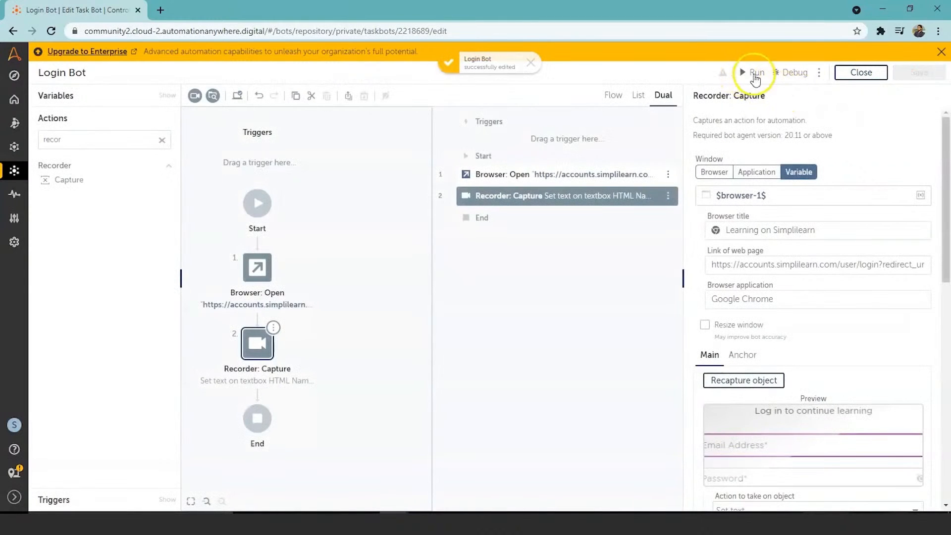
click(754, 78)
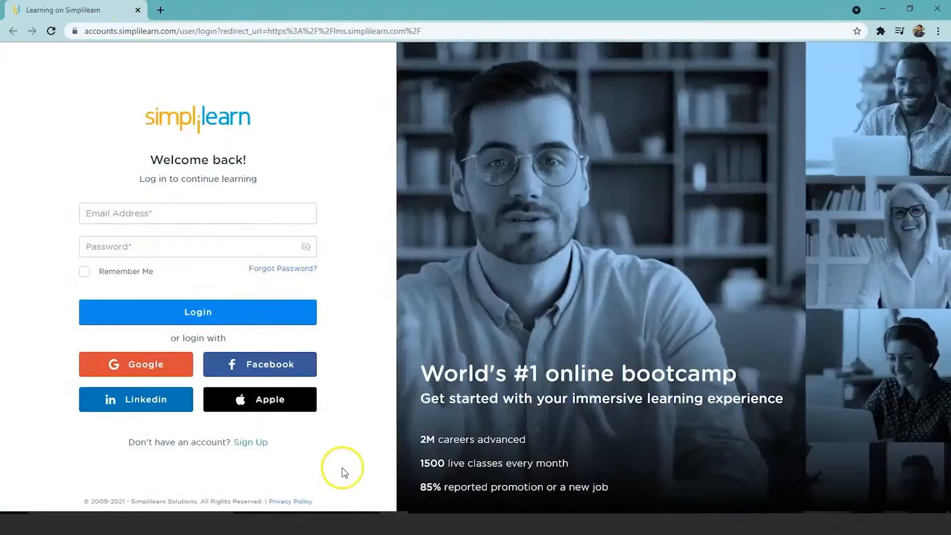
click(389, 498)
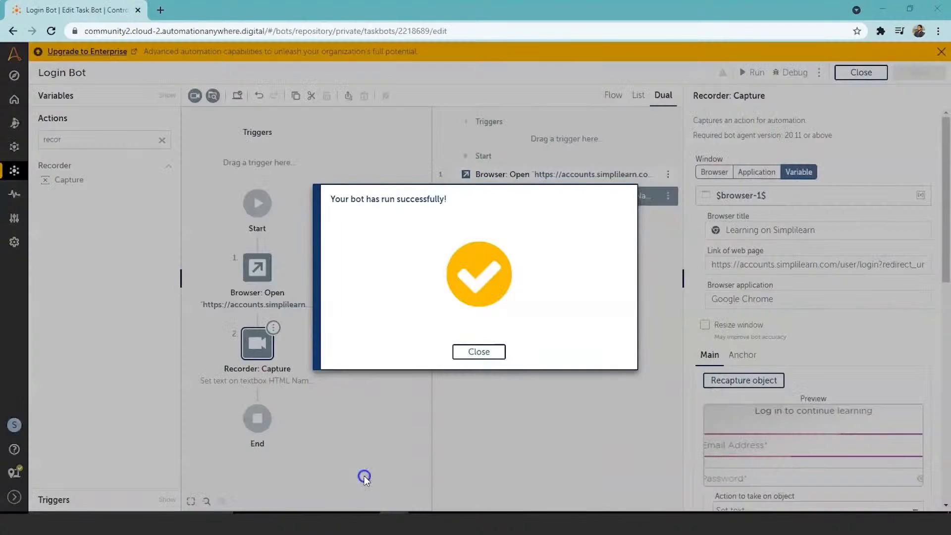
click(478, 352)
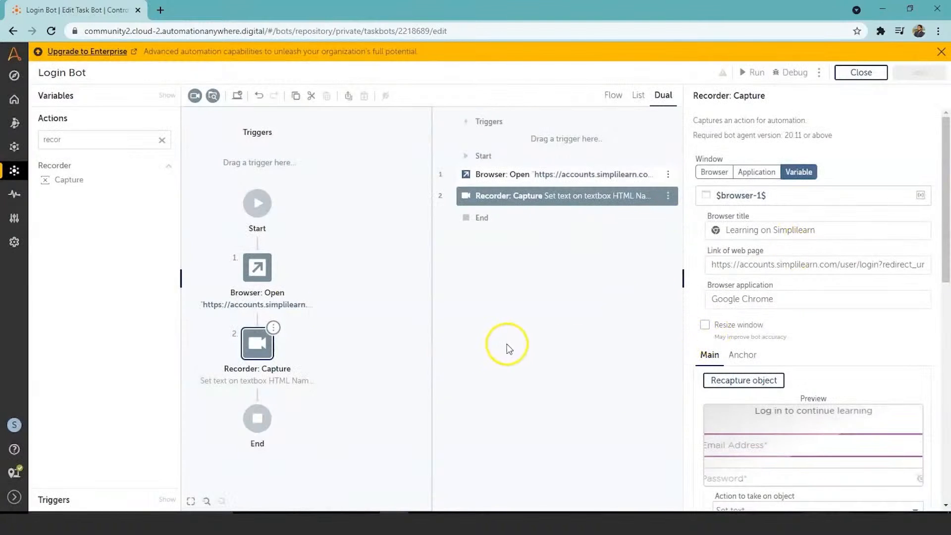
Add a second Recorder Capture after the first and set its window to the "Learning on Simplilearn" browser tab
double_click(75, 183)
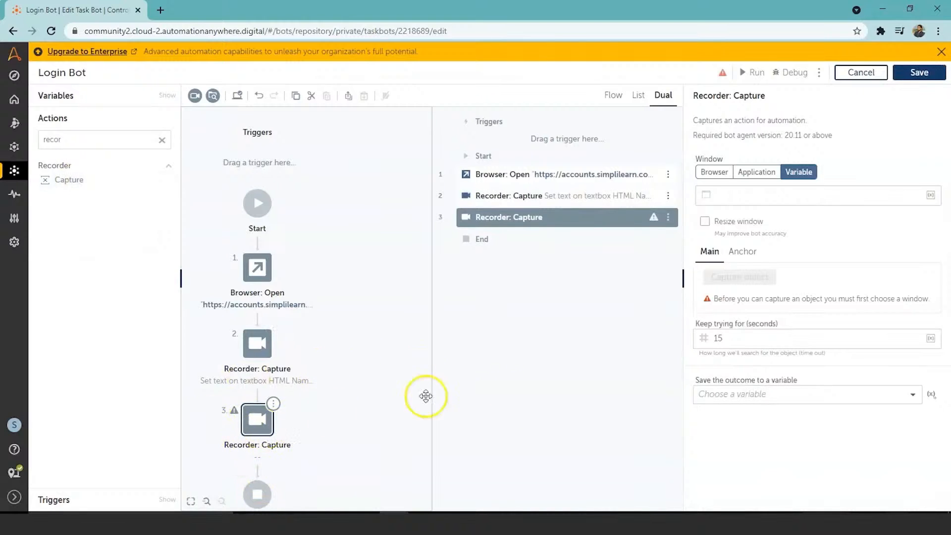
click(714, 172)
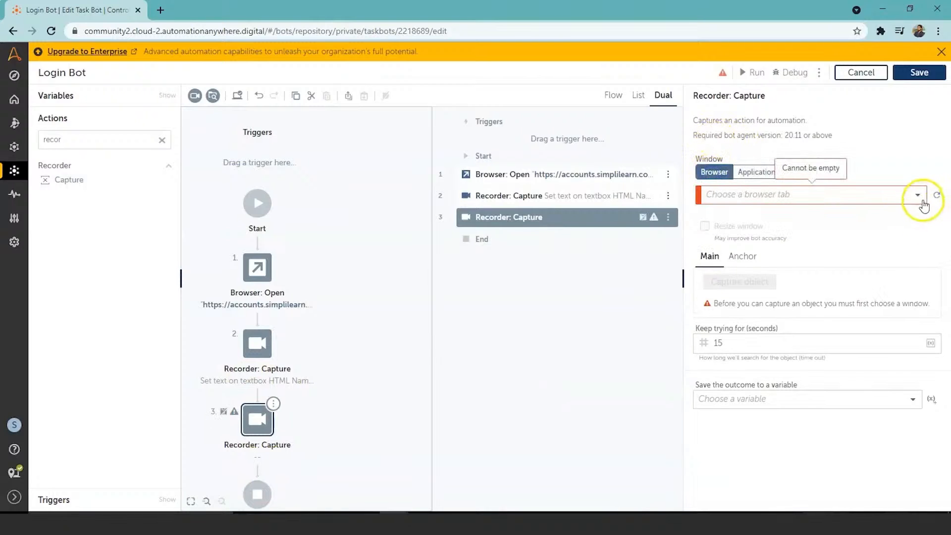
click(917, 198)
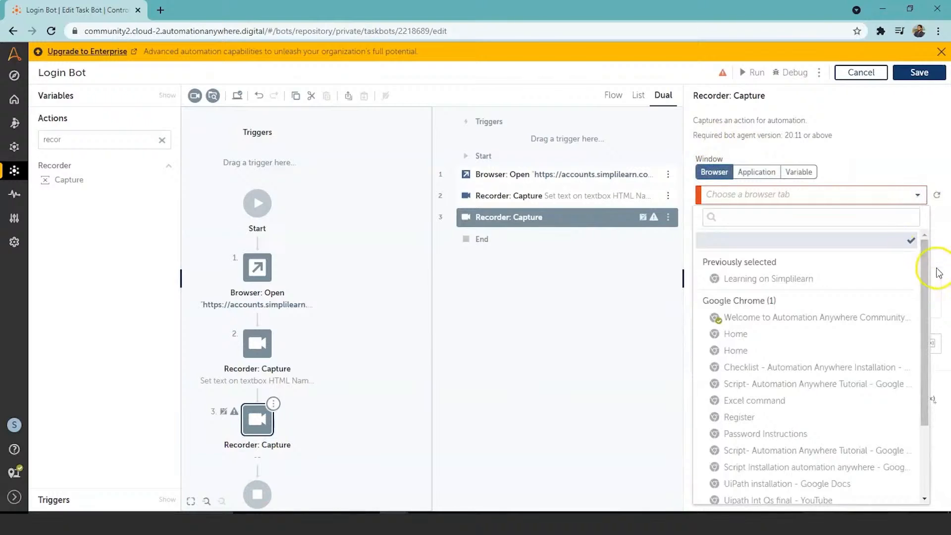
click(829, 281)
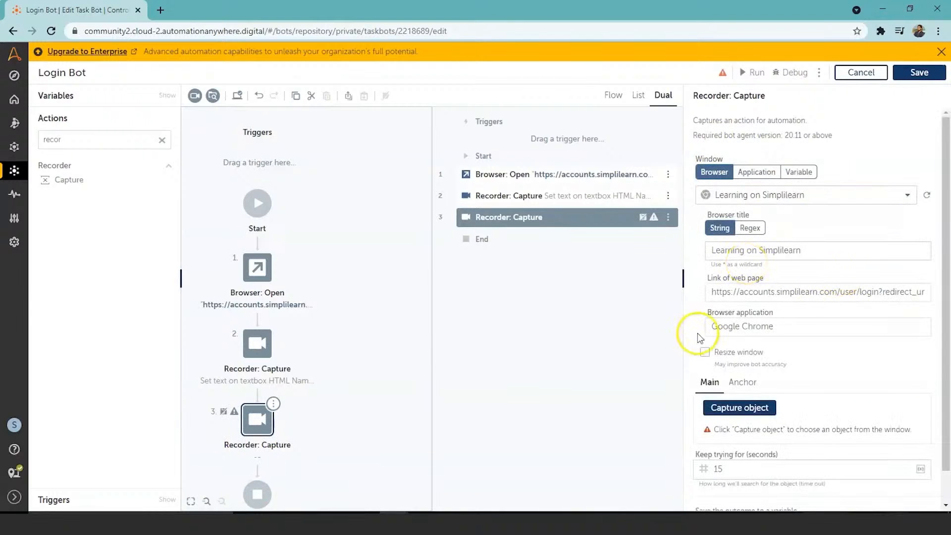
Capture the login page's Password box and choose Set text as the action to take on it
click(751, 407)
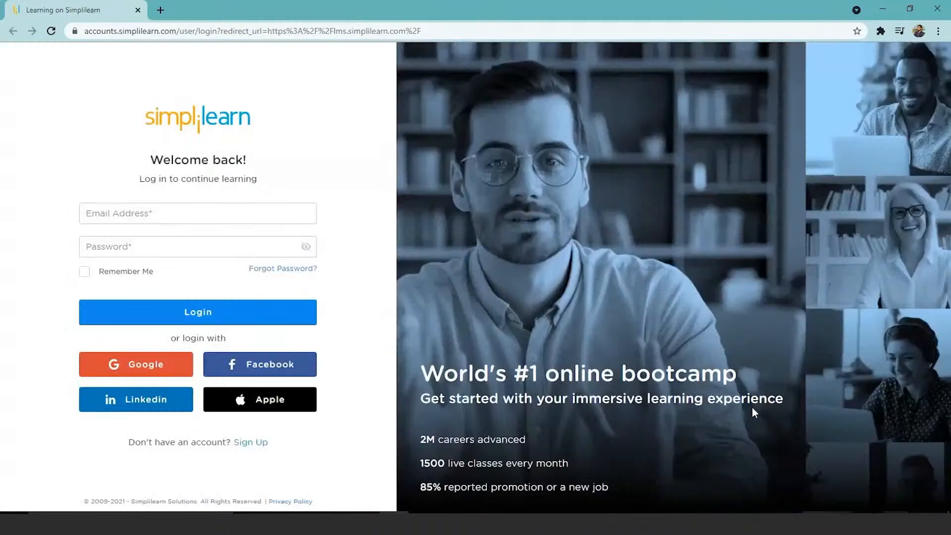
click(244, 250)
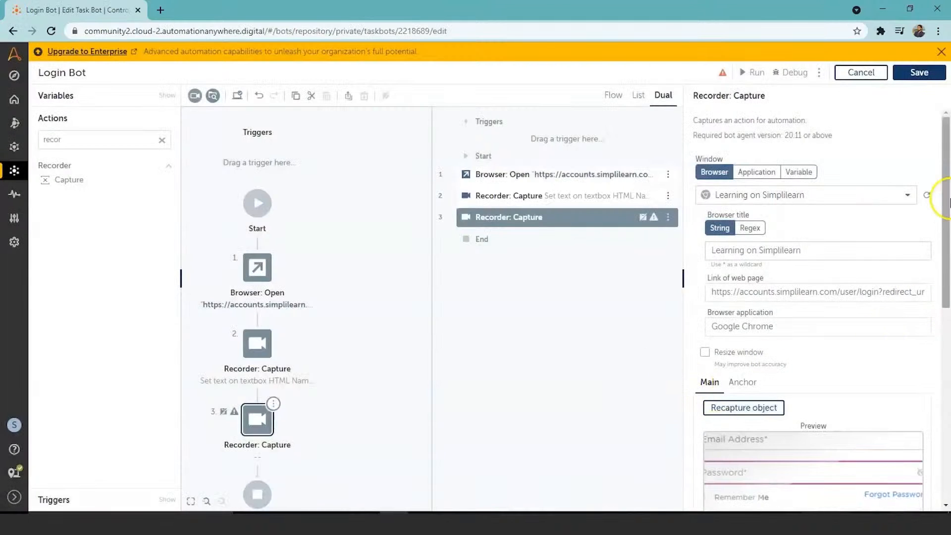
drag(945, 201, 947, 285)
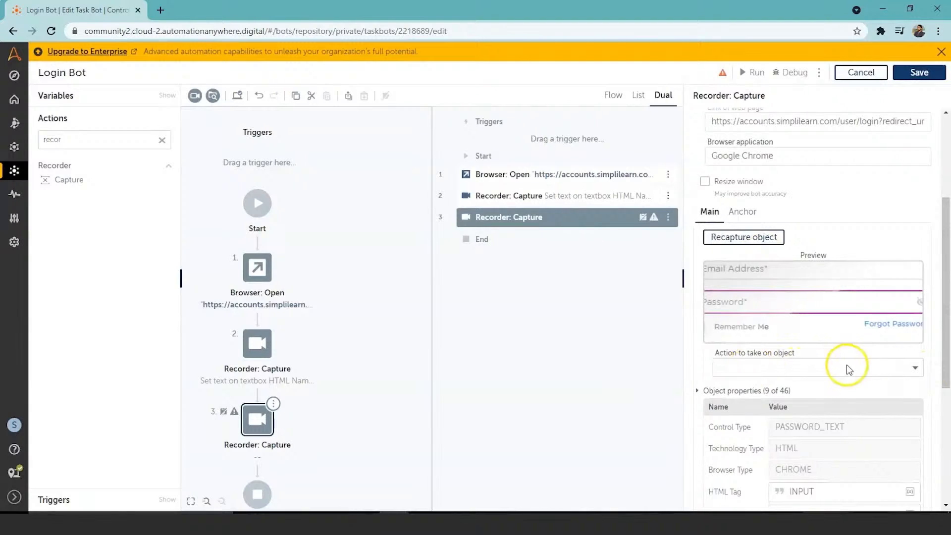
click(914, 367)
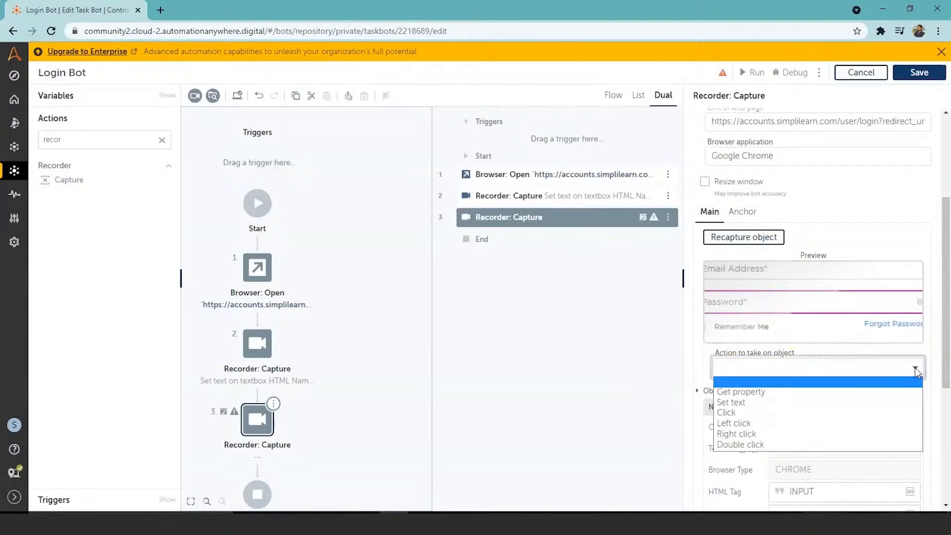
click(854, 408)
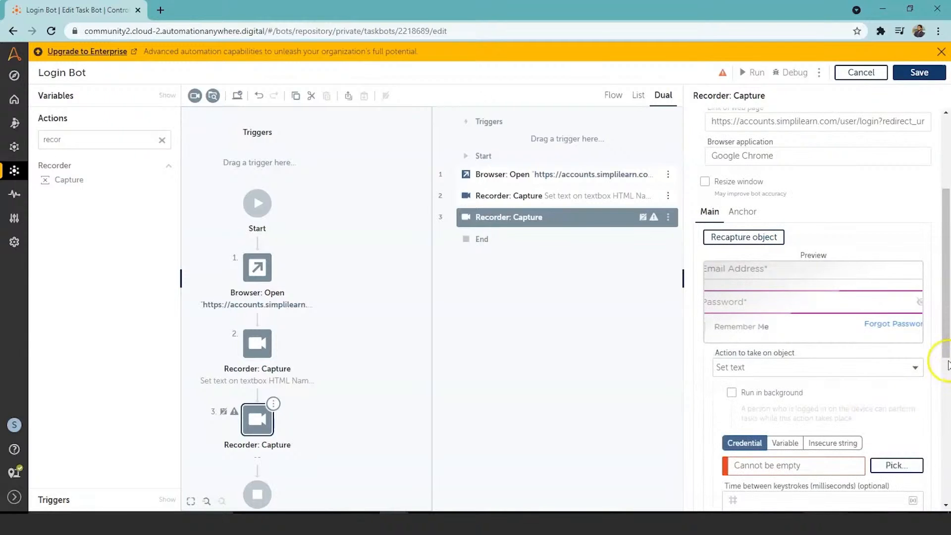
Open the credential picker for the Password box text, choose the Email_Address locker and cancel the selection
scroll(947, 321, down, 1)
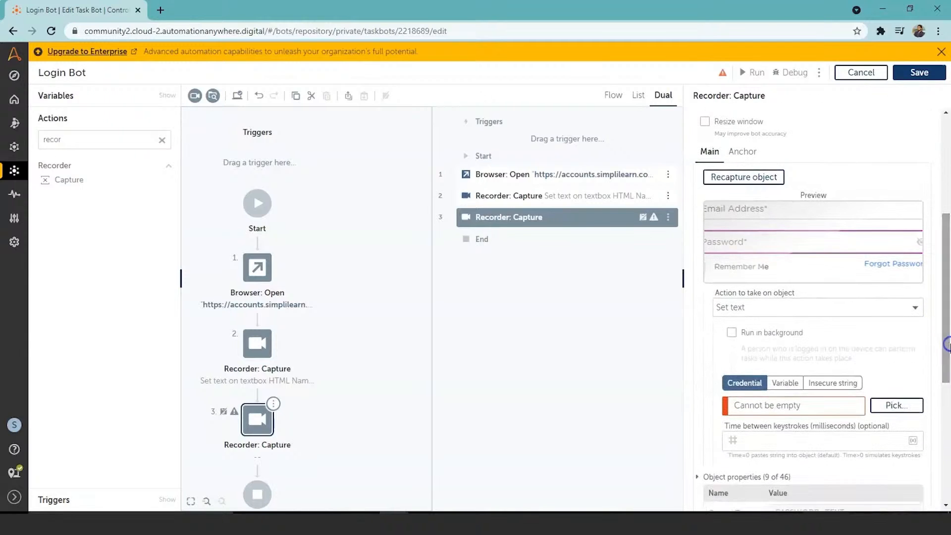
click(761, 405)
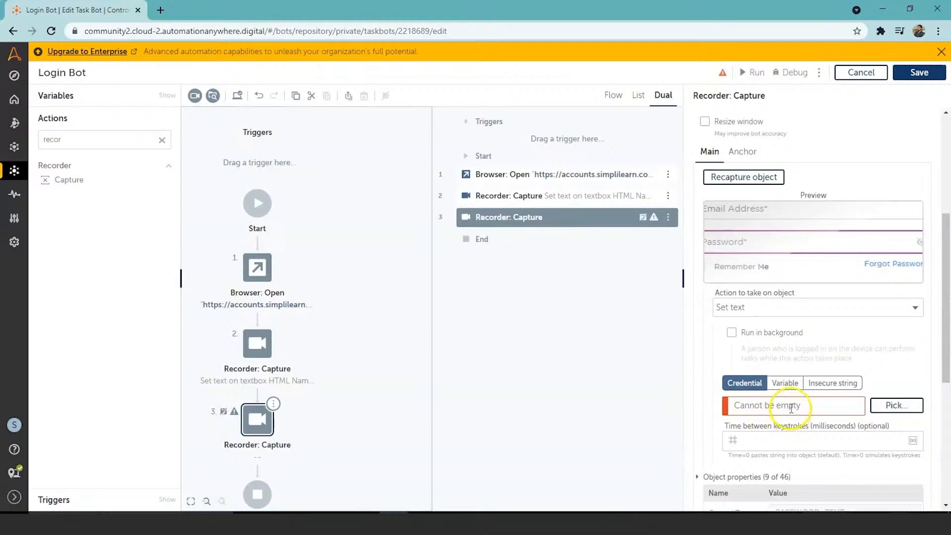
click(897, 406)
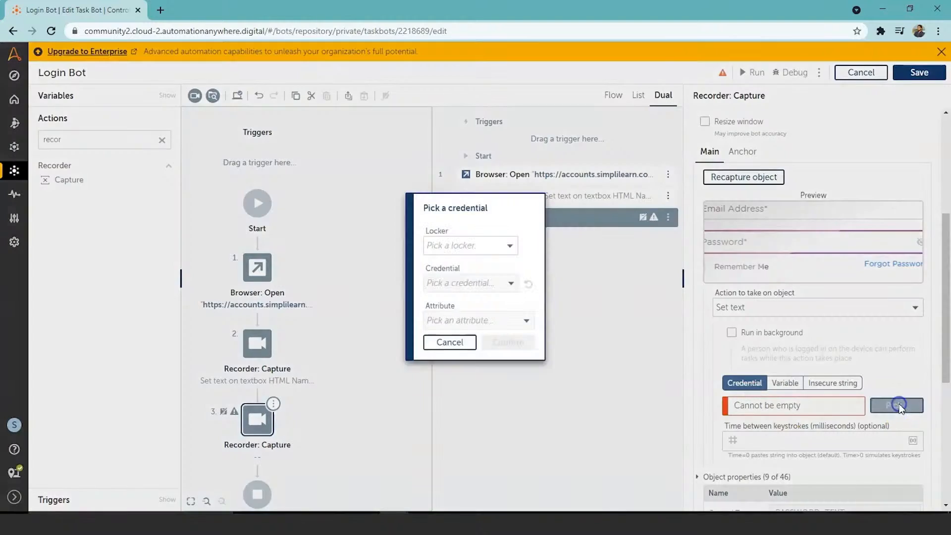
click(511, 246)
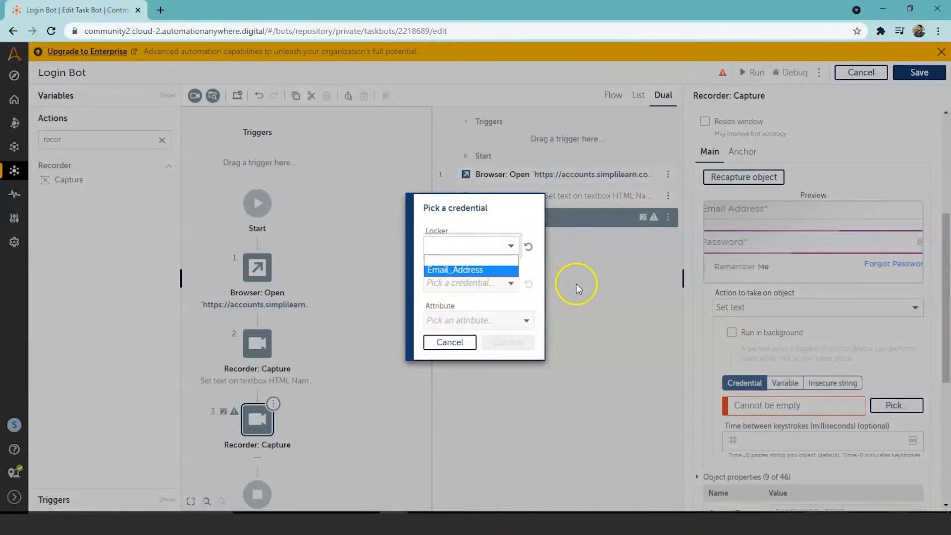
click(501, 271)
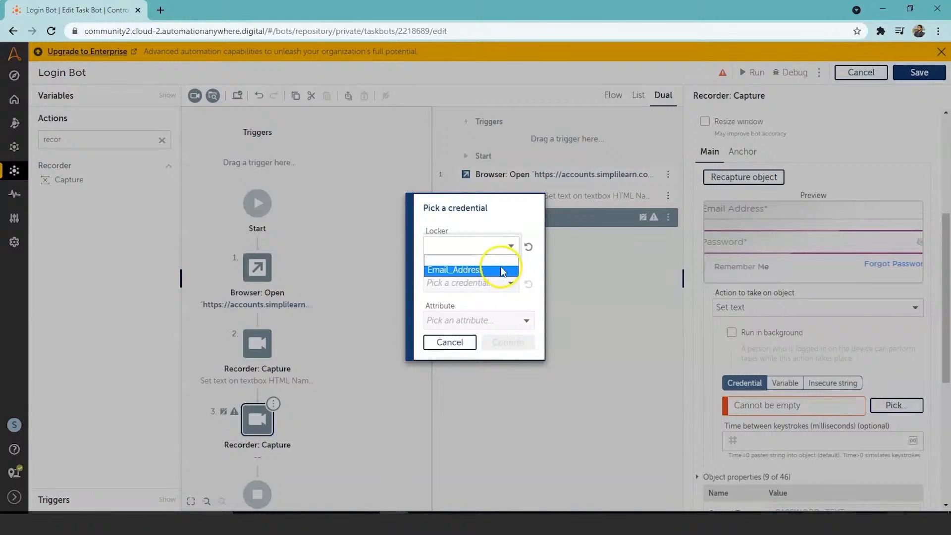
click(449, 341)
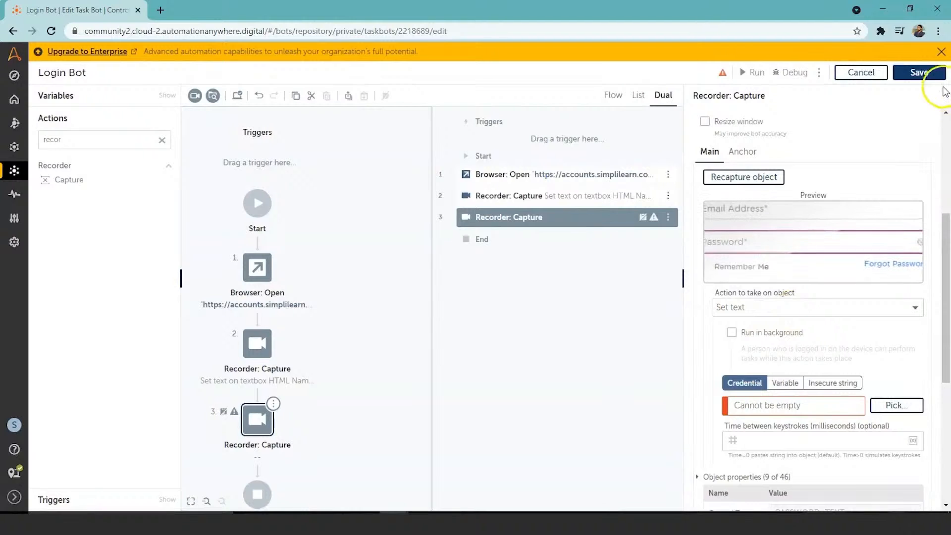
Save the Login Bot and go to the Control Room's Credentials management page
click(925, 73)
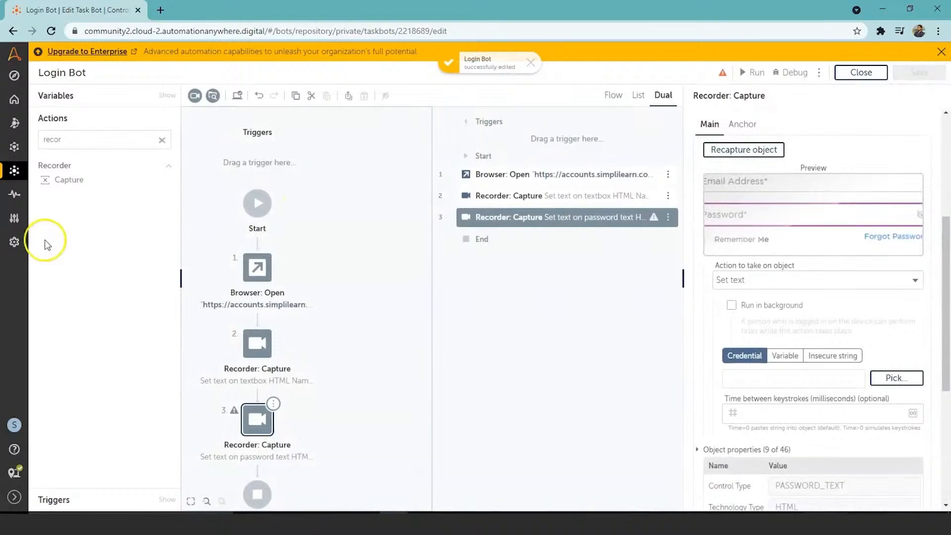
mouse_move(16, 197)
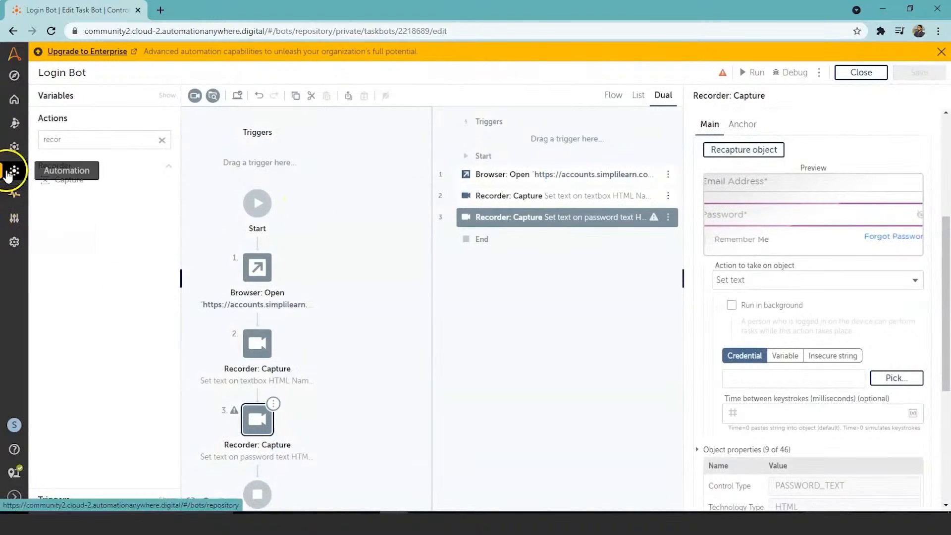
mouse_move(15, 216)
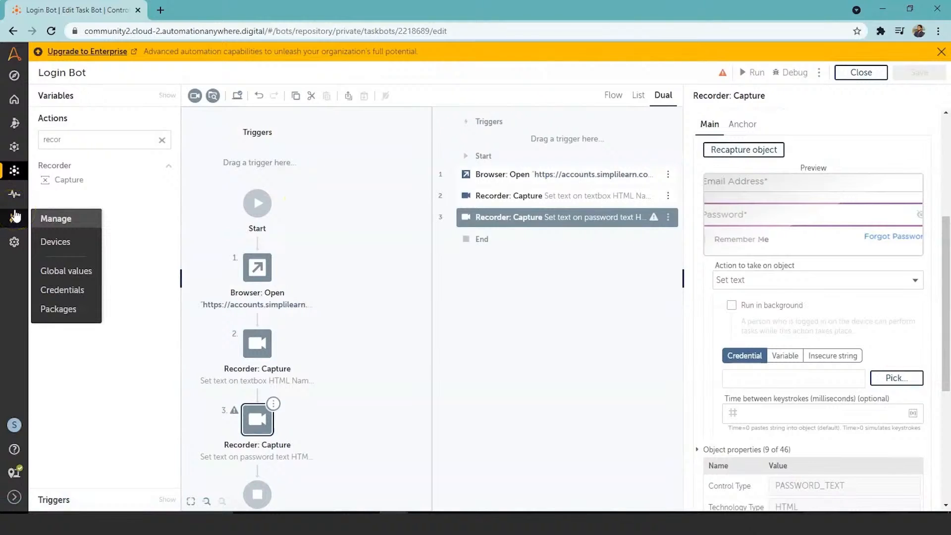
click(61, 290)
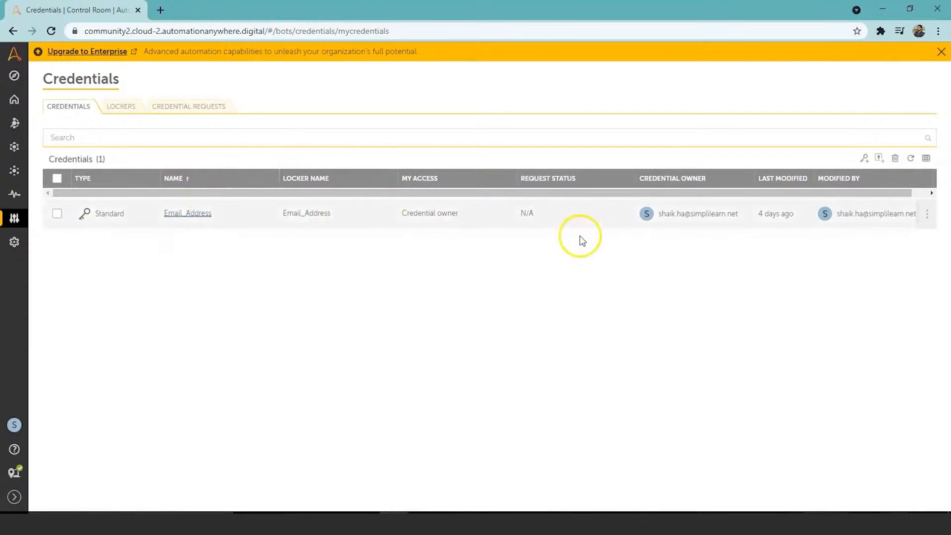
Start creating a new credential named "username", leaving its description empty
click(862, 162)
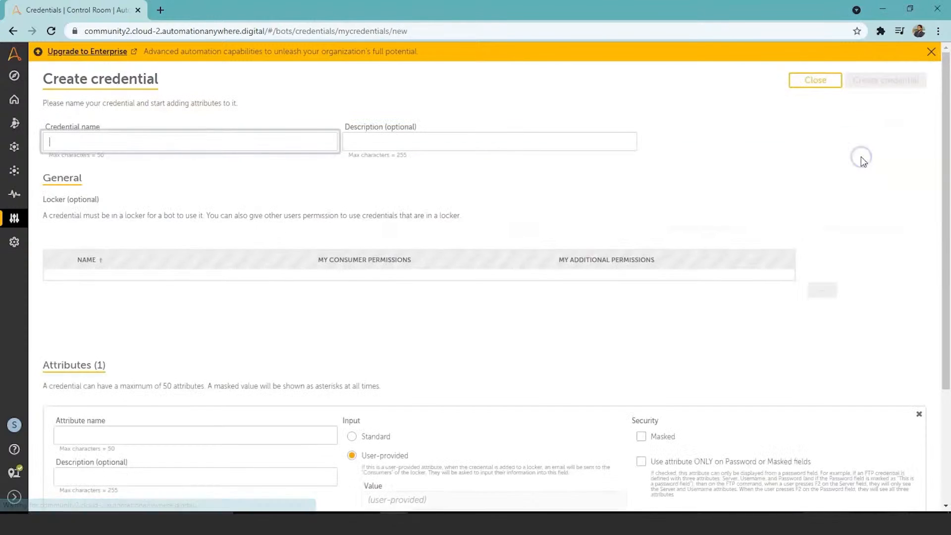
click(285, 149)
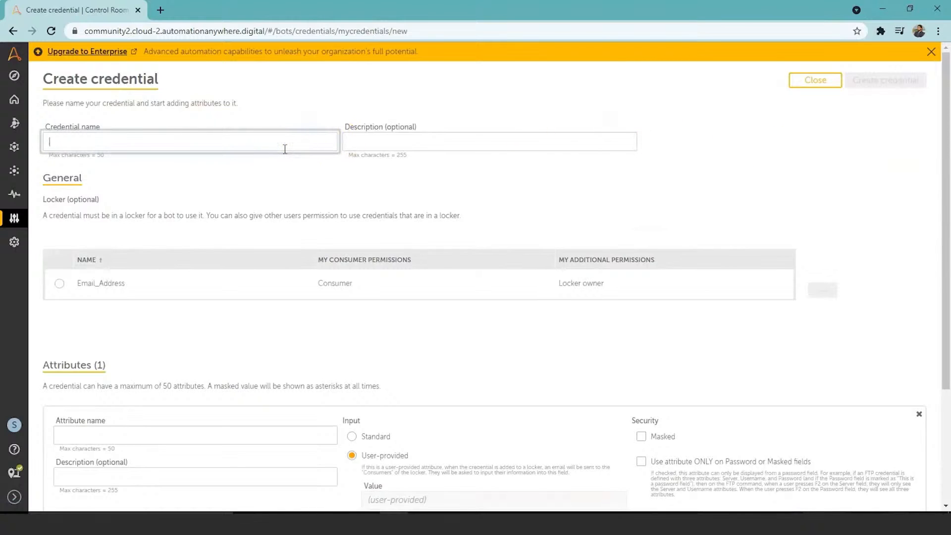
text(username)
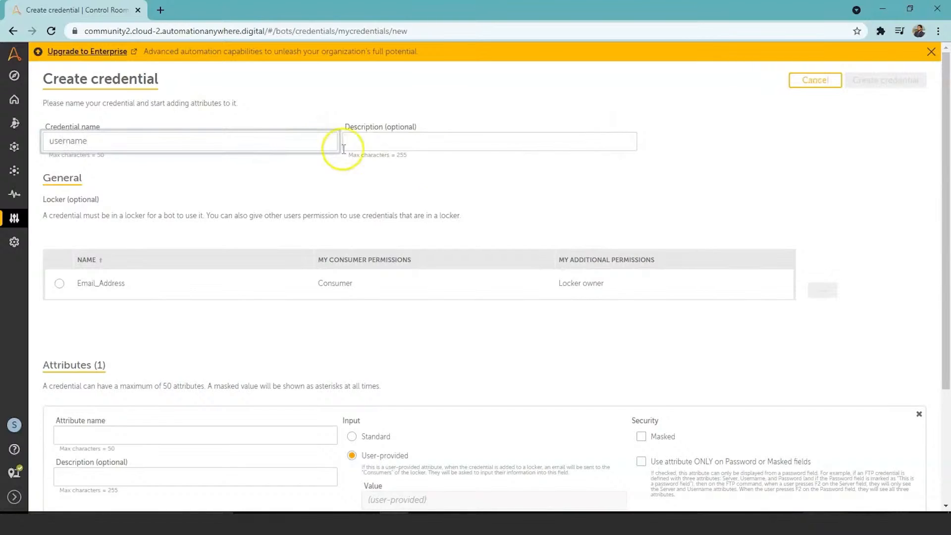
click(453, 142)
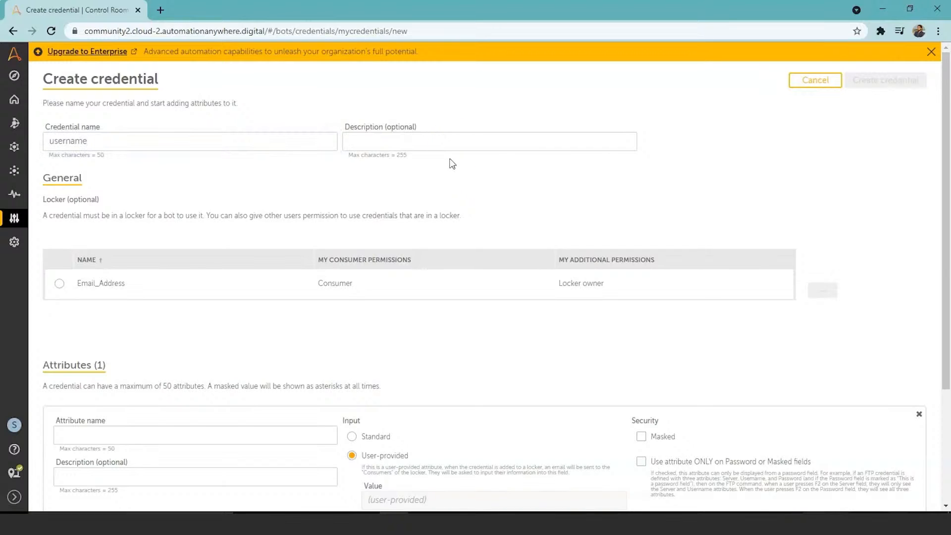
drag(949, 112, 943, 267)
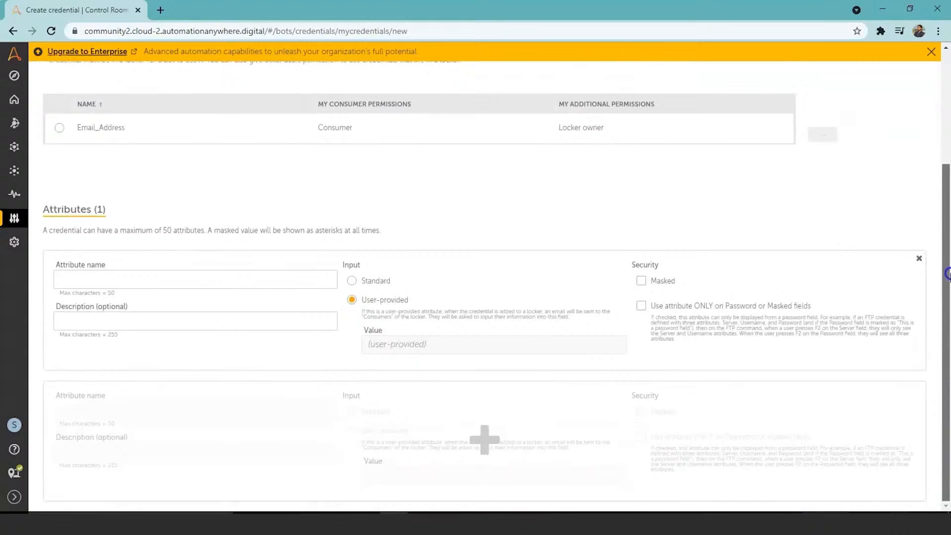
Name the first attribute "email_address", set its input to Standard and enter the account's email address as its value
click(238, 277)
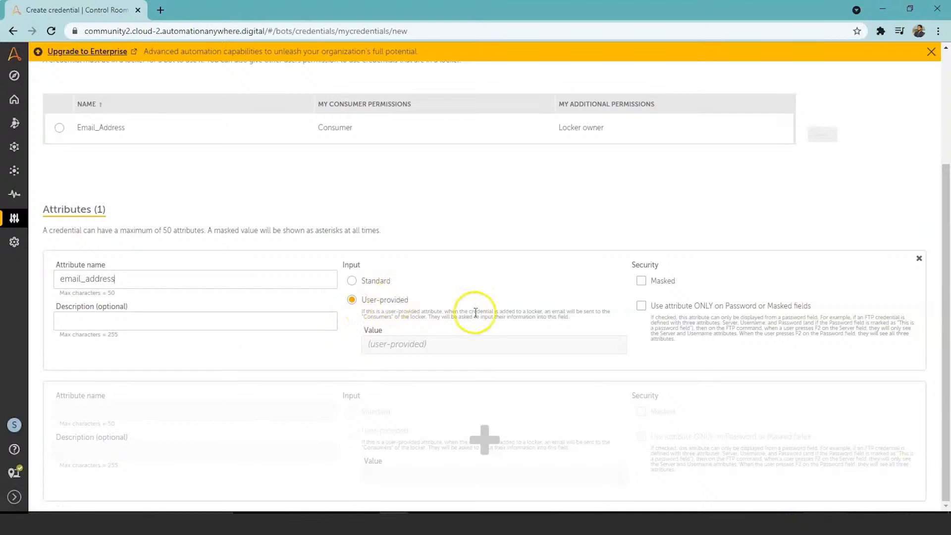
click(351, 281)
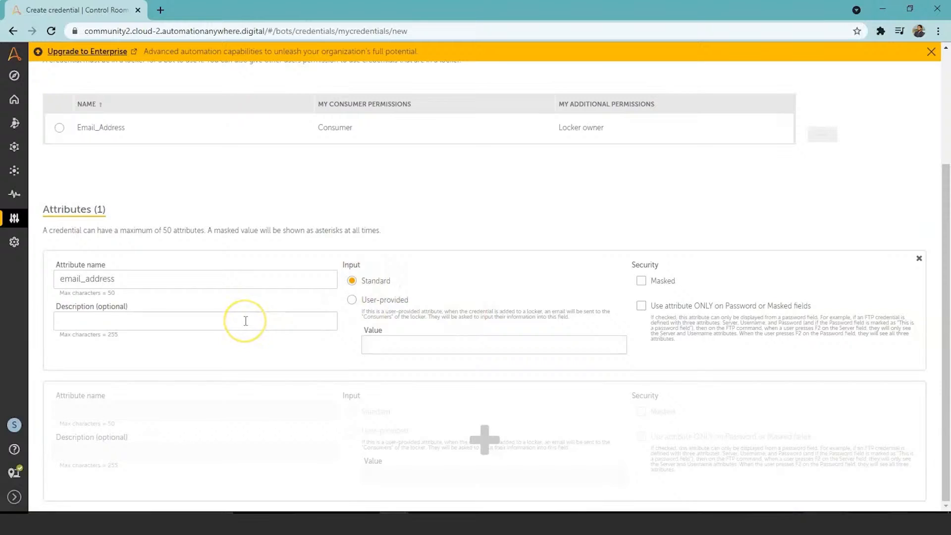
click(372, 344)
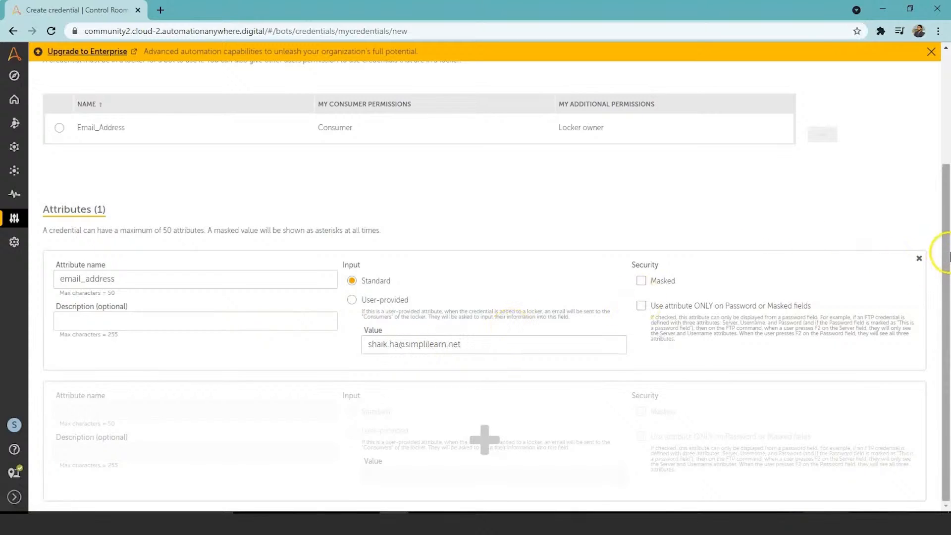
Add a second attribute named "password" with Standard input, mask it and enter the account password as its value
click(483, 439)
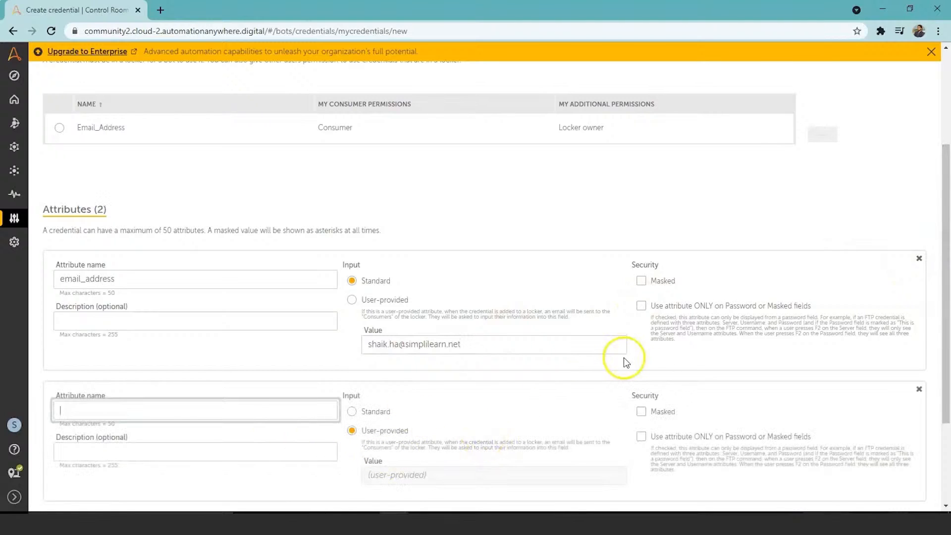
drag(946, 223, 947, 276)
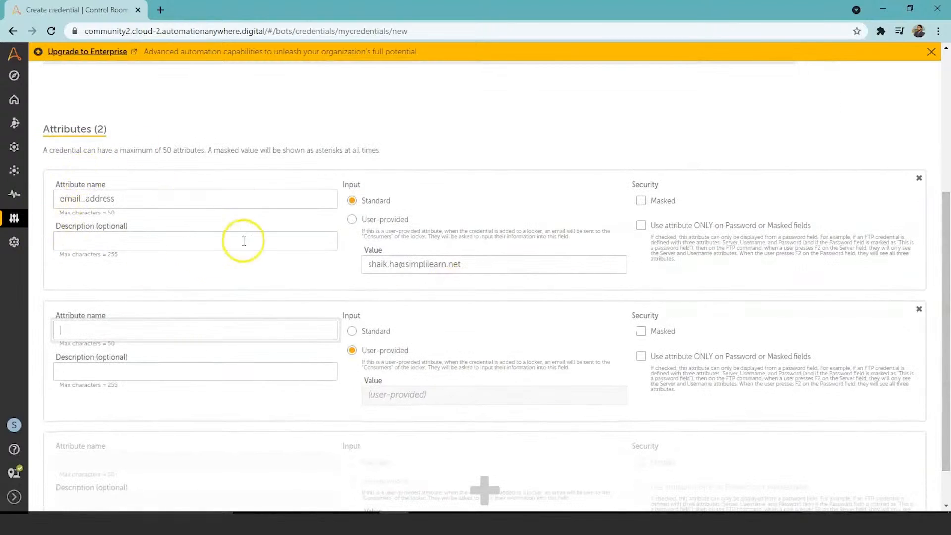
click(254, 328)
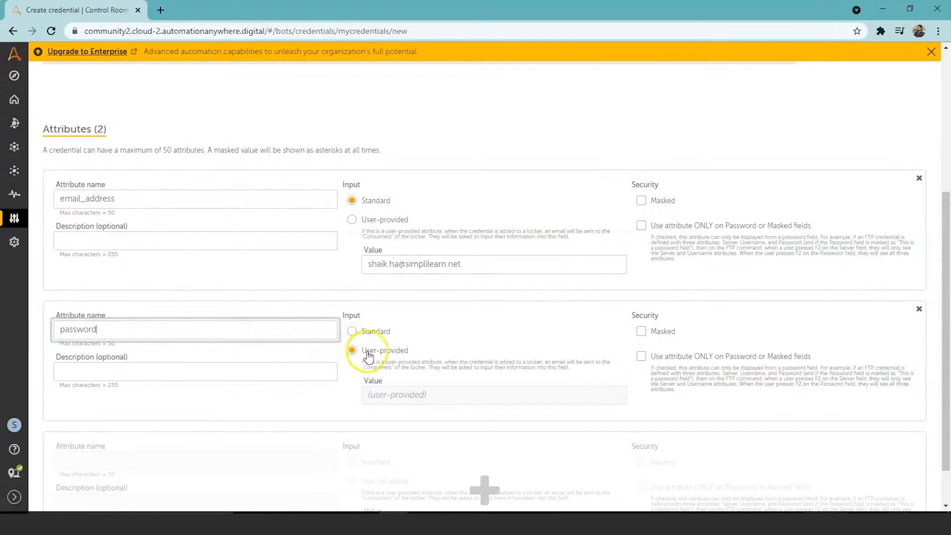
click(349, 332)
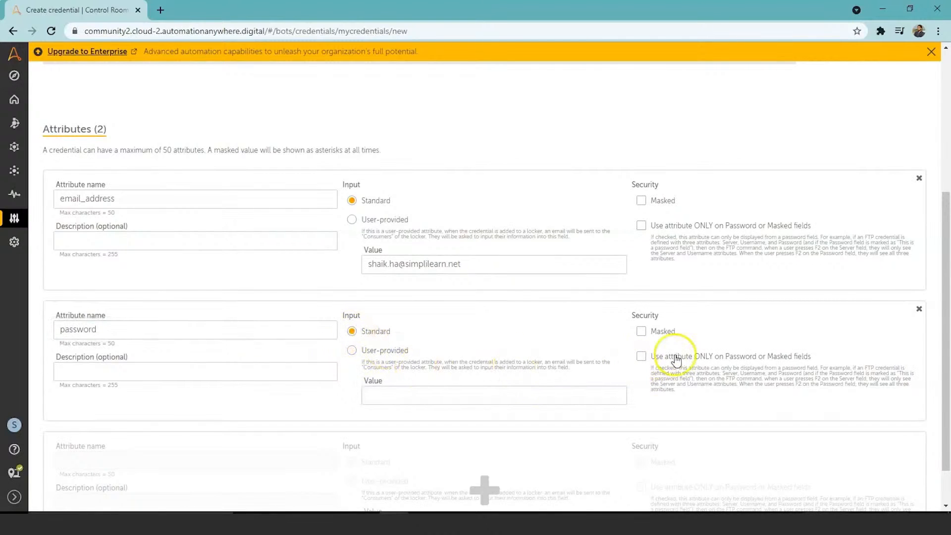
click(642, 332)
click(568, 396)
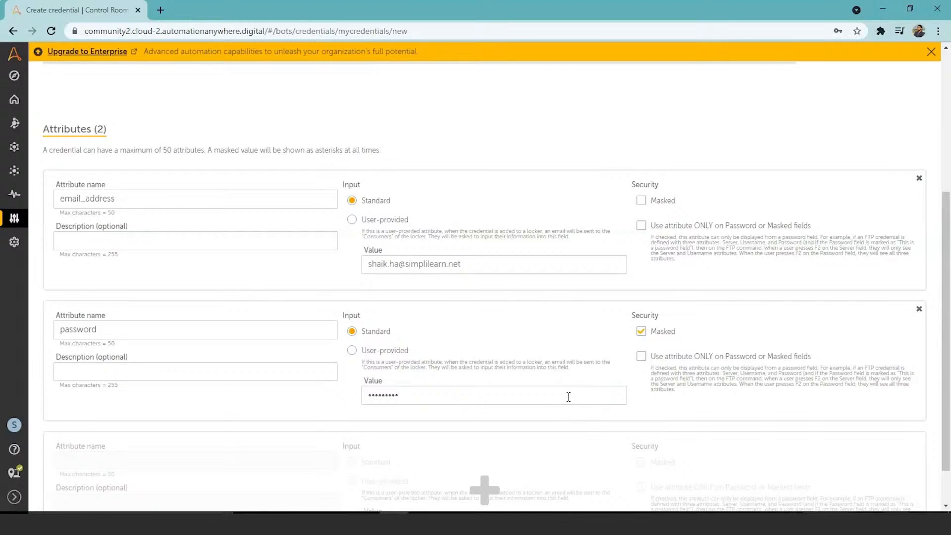
Review the completed credential form and discard it without creating the credential
mouse_move(946, 211)
mouse_down()
mouse_move(950, 417)
mouse_move(941, 205)
mouse_up()
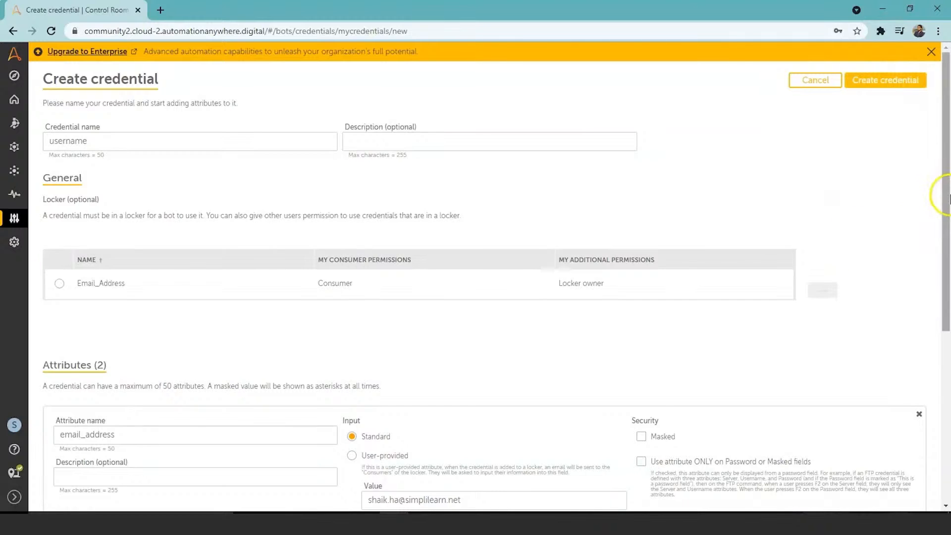
mouse_move(947, 198)
mouse_down()
mouse_move(944, 346)
mouse_move(943, 194)
mouse_up()
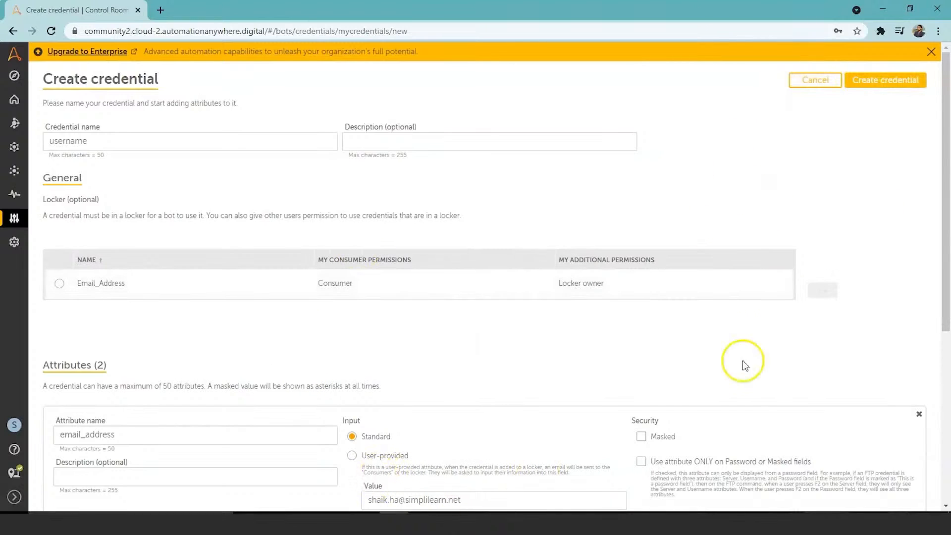
click(818, 84)
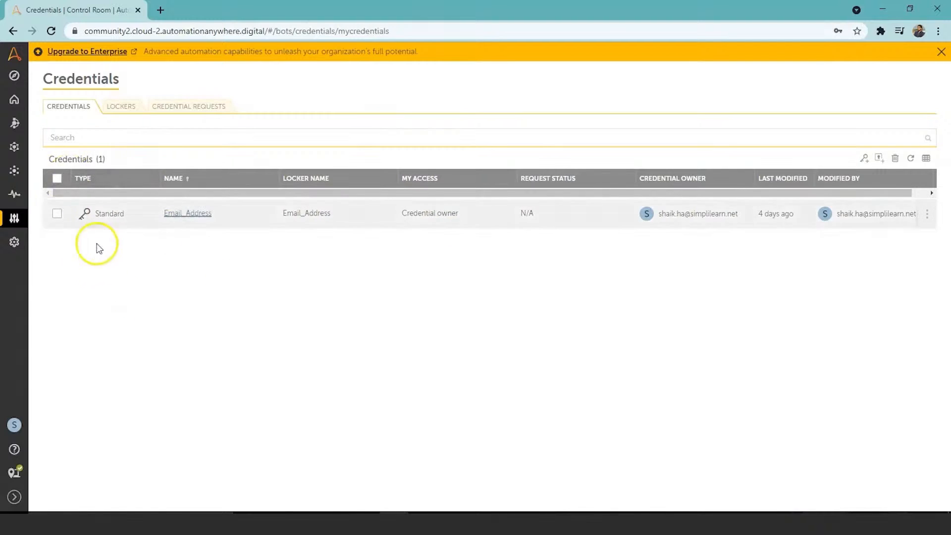
Start creating a new locker named "Username" and show its credentials section
click(119, 105)
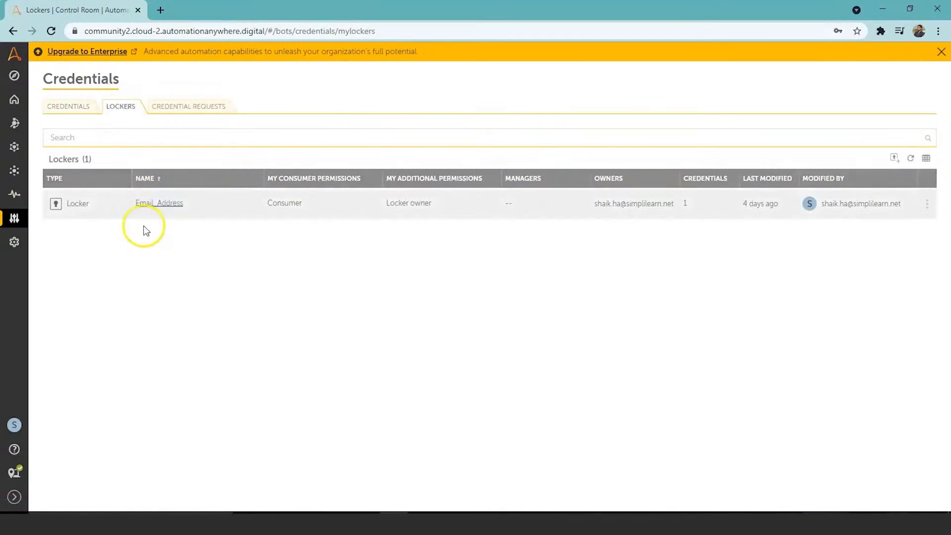
click(899, 159)
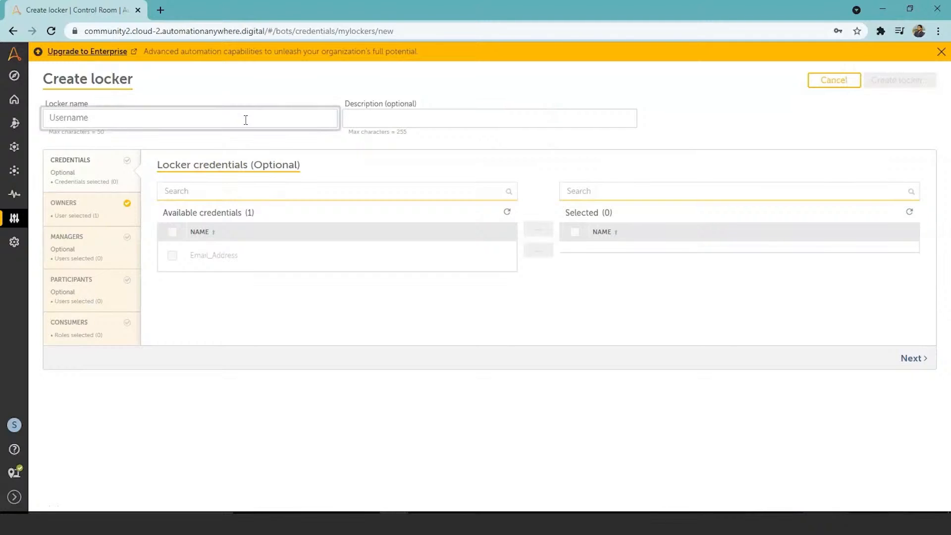
click(96, 170)
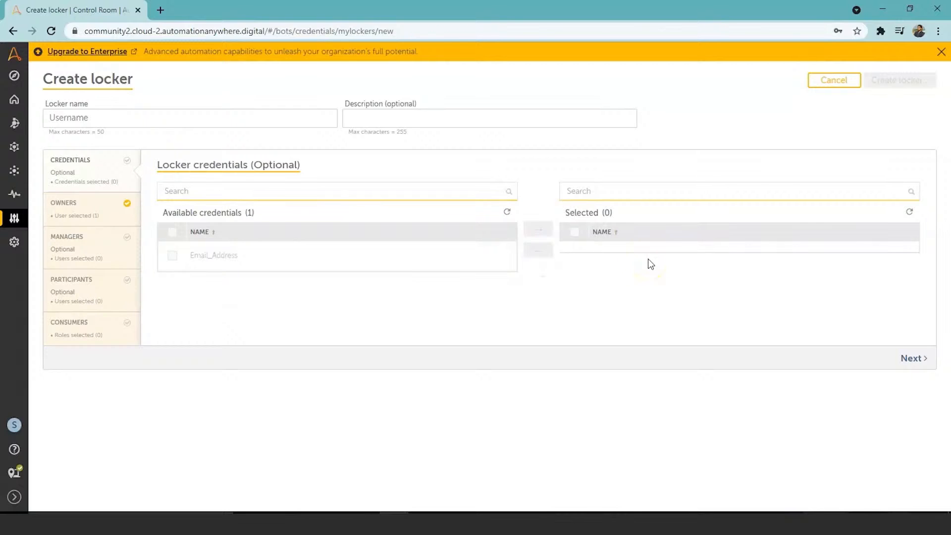
Review the locker's owners, managers and participants, and tick the CE_user role among the available consumers
click(69, 210)
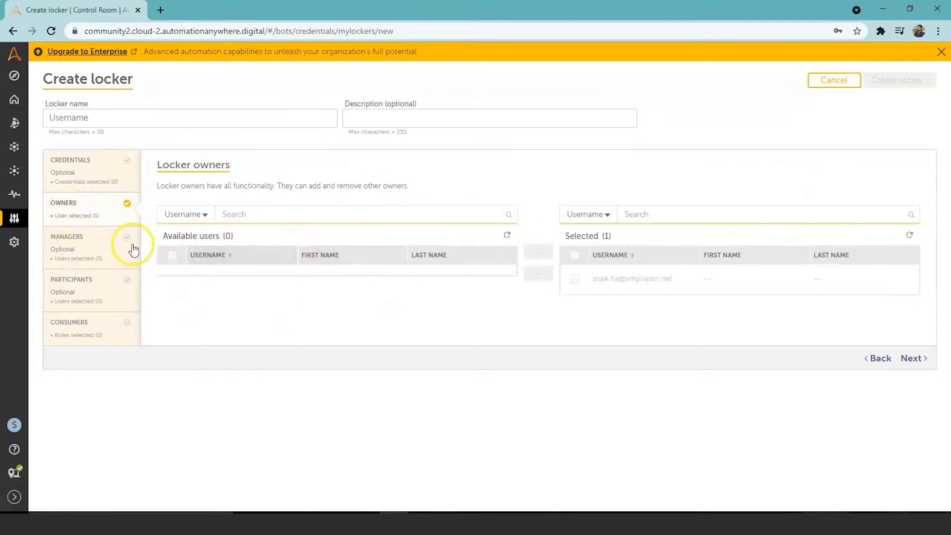
click(86, 239)
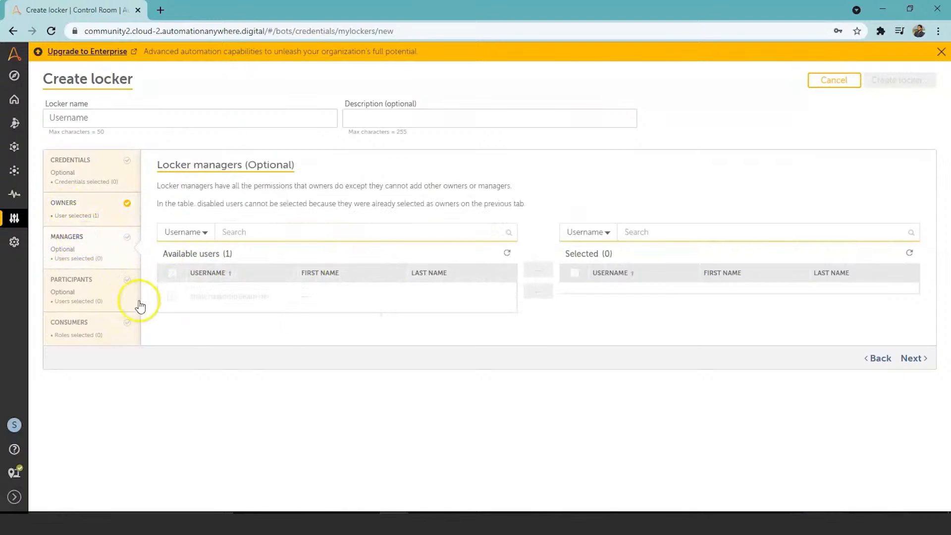
click(96, 280)
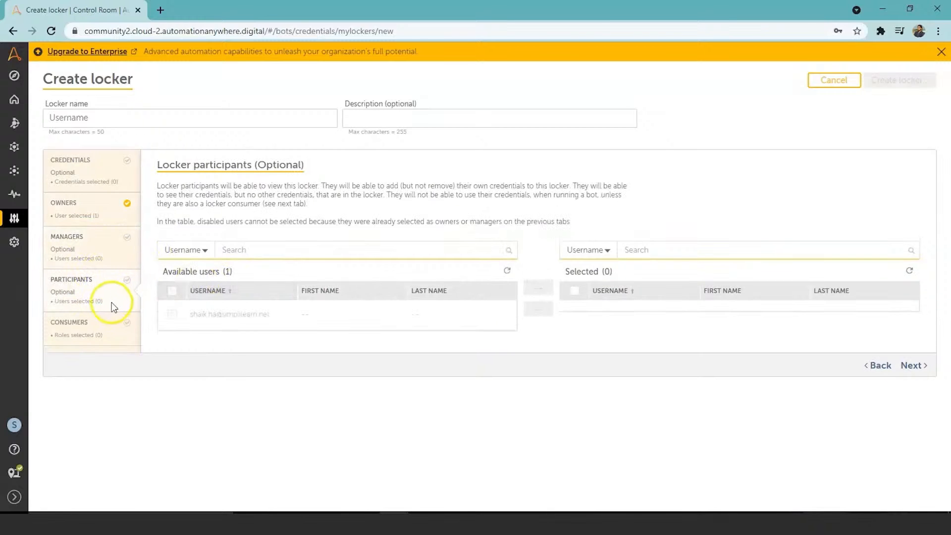
click(86, 329)
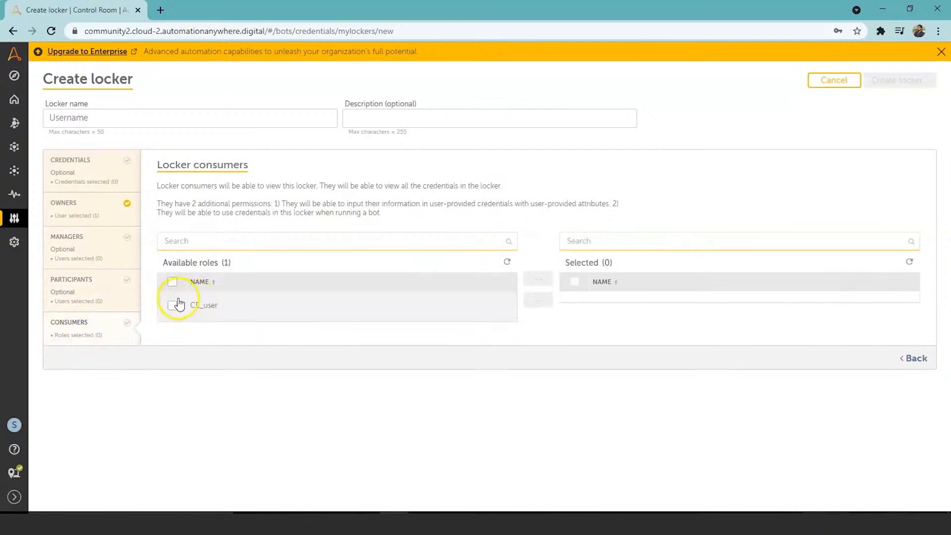
click(175, 305)
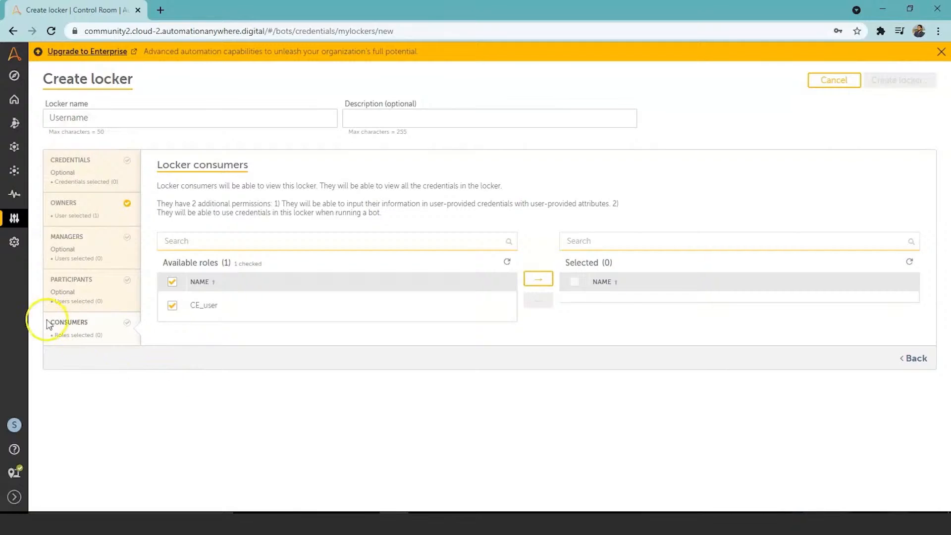
Leave the unsaved locker form, discarding its changes, and return to the Automation list of bots
click(15, 178)
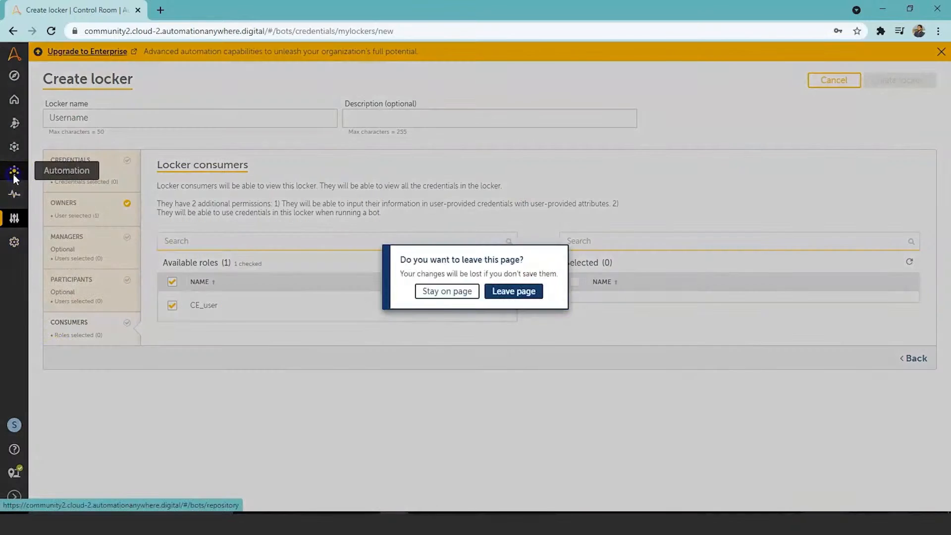
key(Escape)
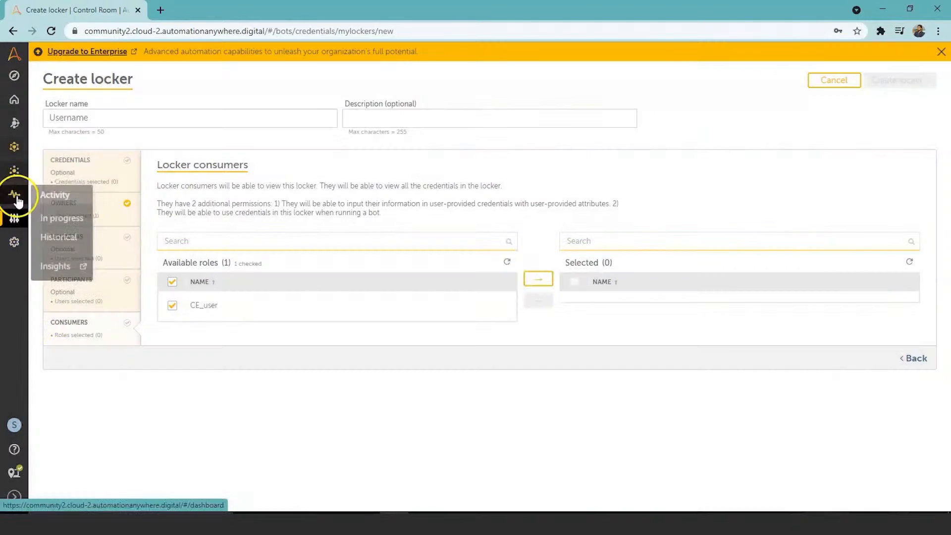
click(13, 168)
click(512, 295)
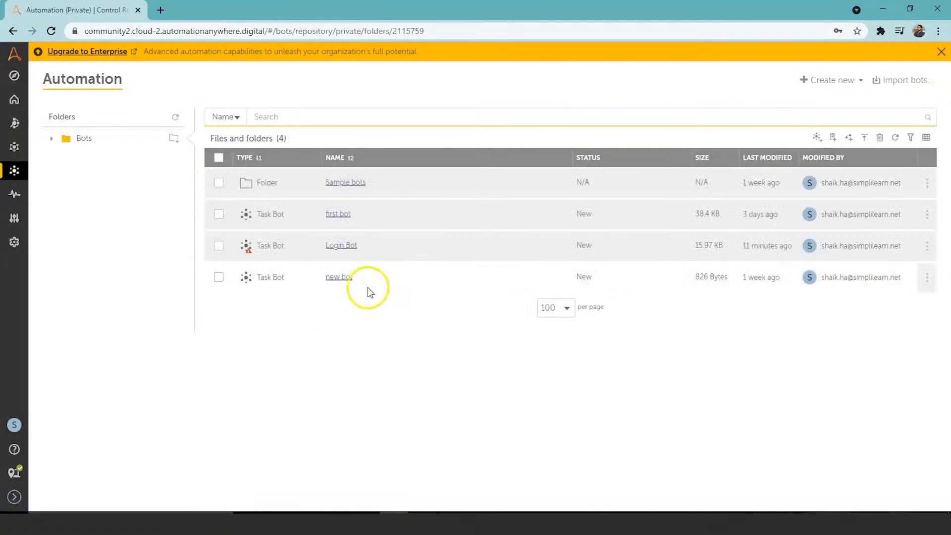
Open Login Bot for editing and bring up the credential picker for the password field's Recorder: Capture action
click(338, 244)
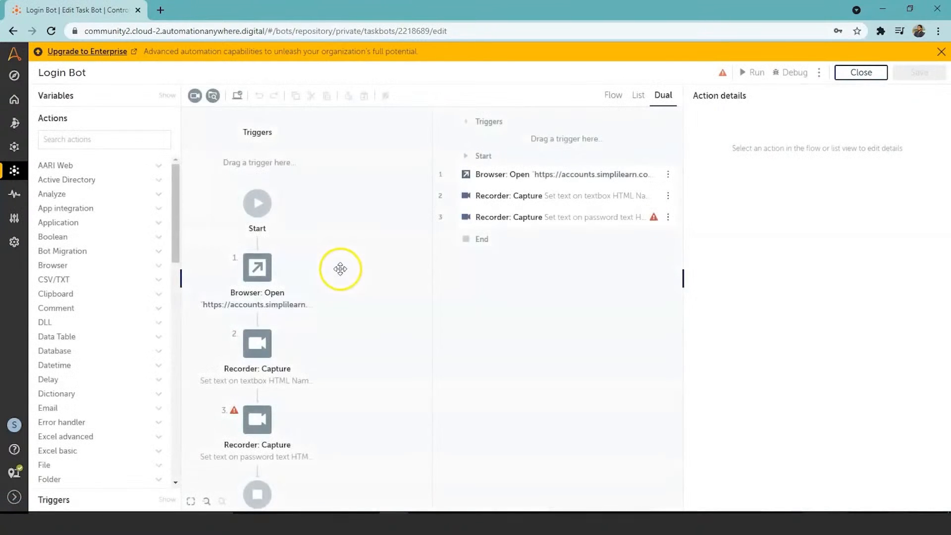
click(255, 422)
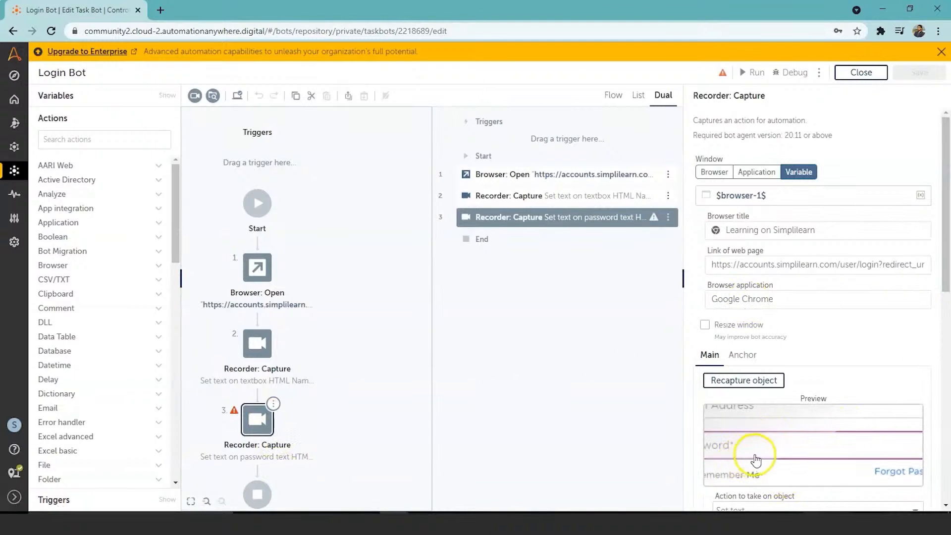
drag(946, 251, 947, 351)
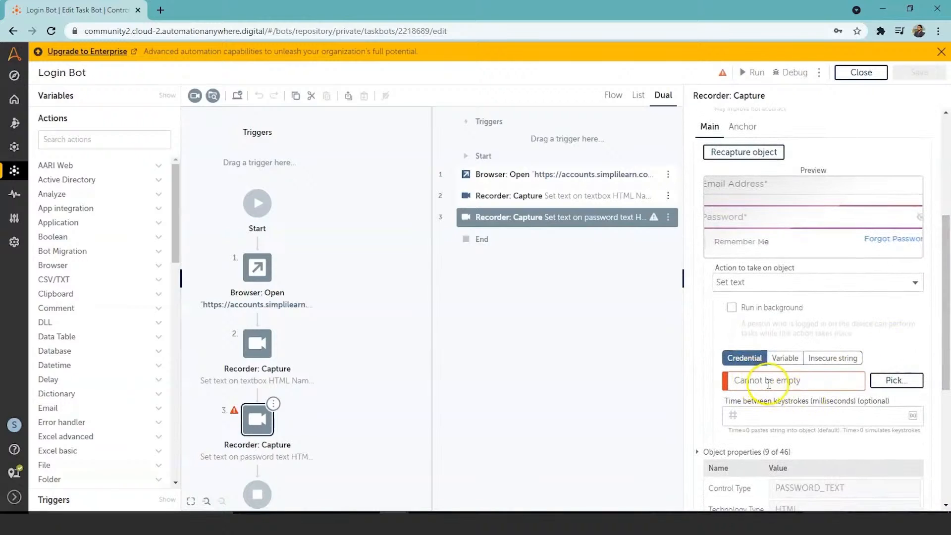
click(897, 378)
click(898, 382)
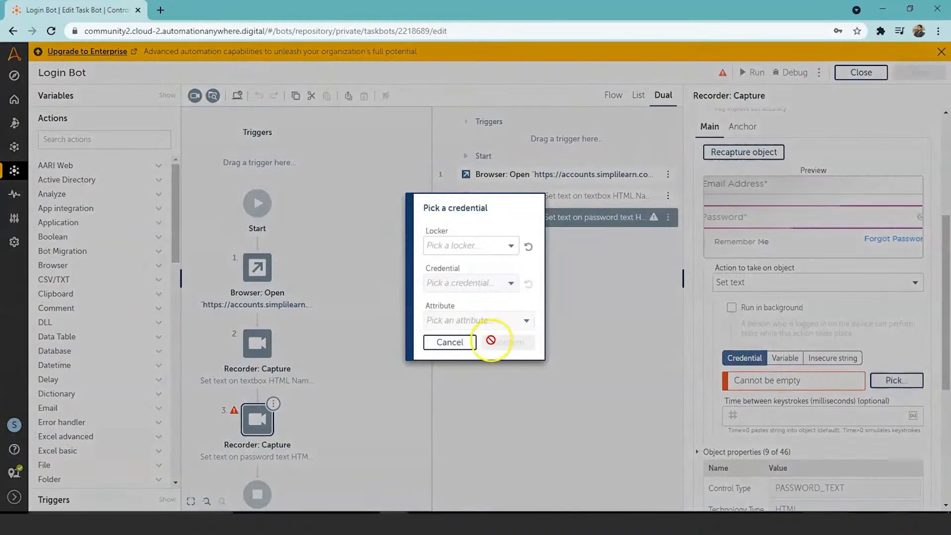
Assign the password capture the Password attribute of the Email_Address credential in the Email_Address locker
click(509, 248)
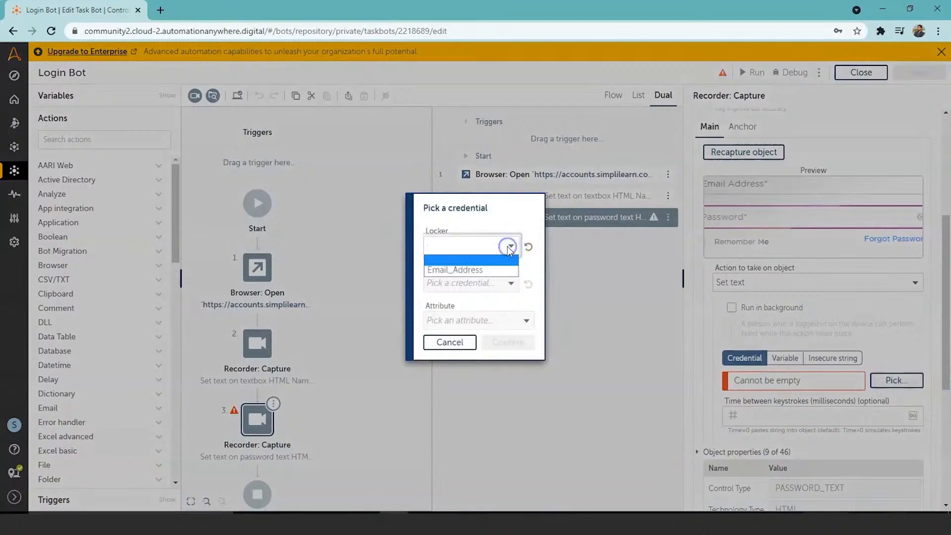
click(495, 270)
click(511, 280)
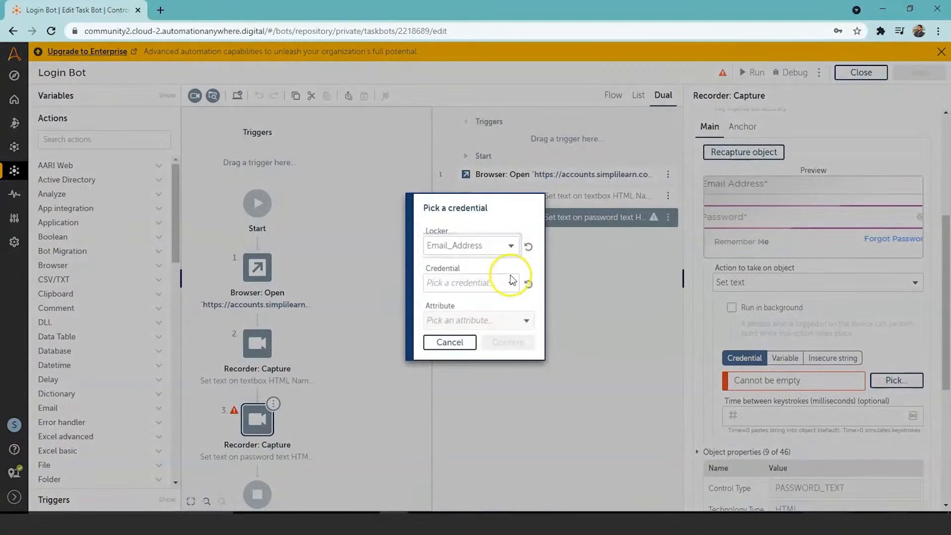
click(512, 282)
click(500, 309)
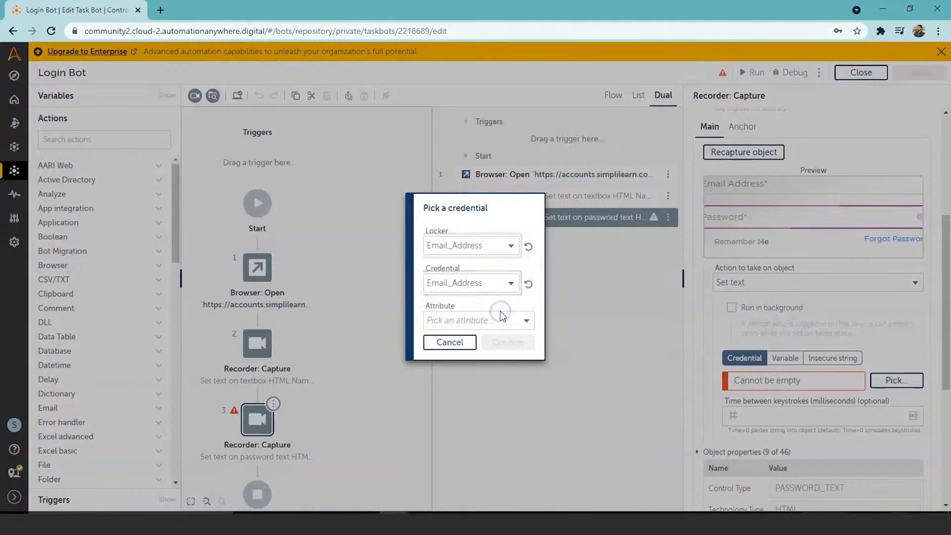
click(526, 320)
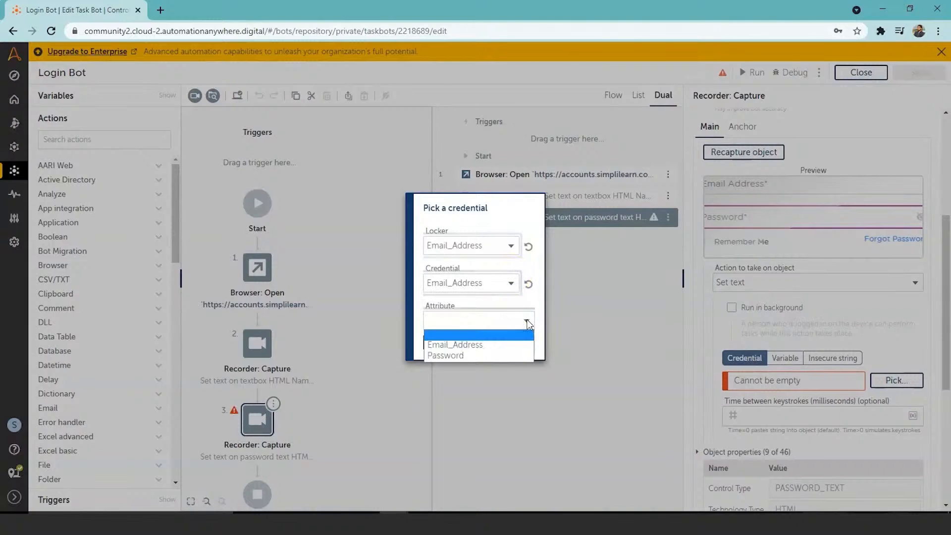
click(515, 356)
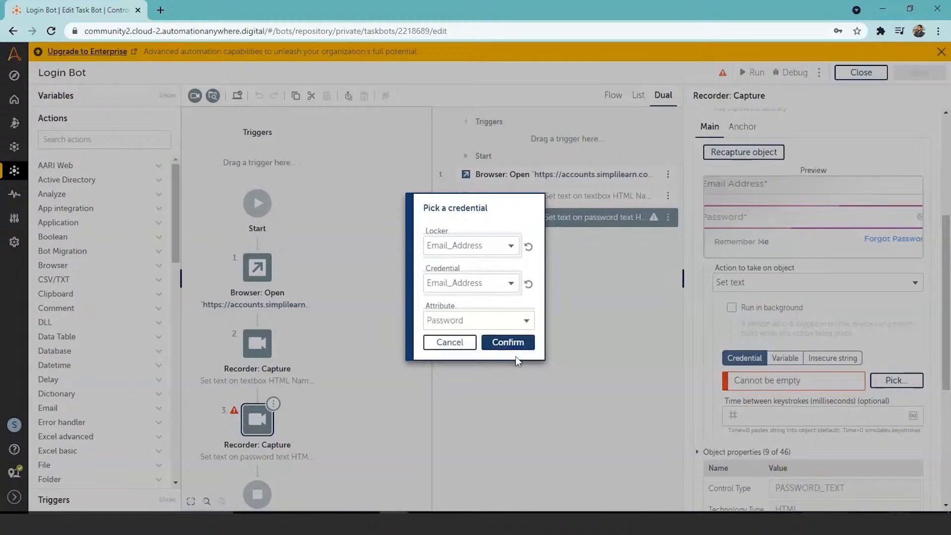
click(510, 340)
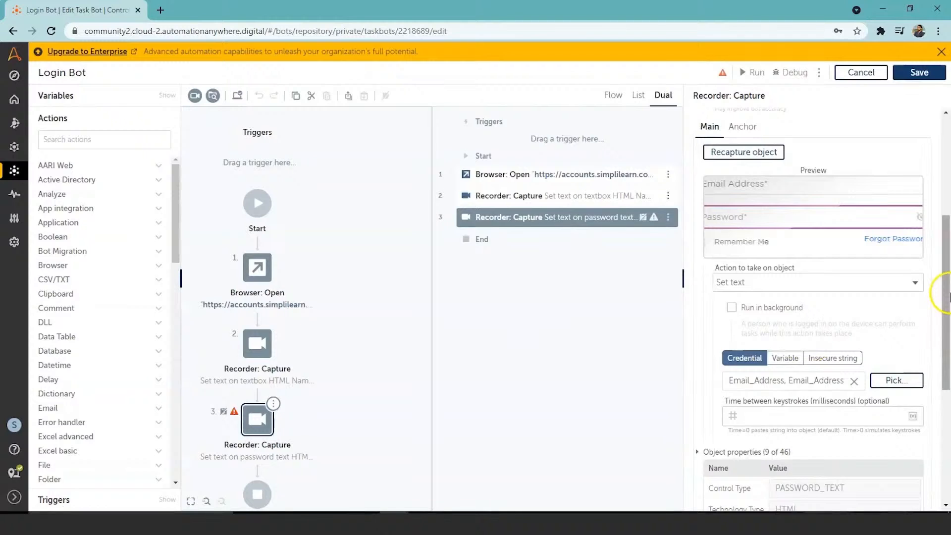
Review the password capture's credential and object properties, and save the bot
drag(948, 297, 949, 348)
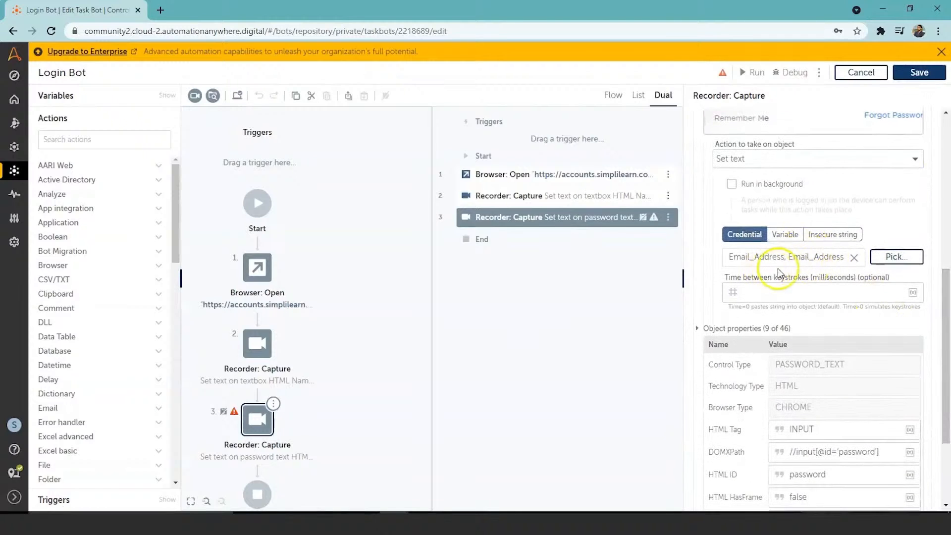
click(891, 256)
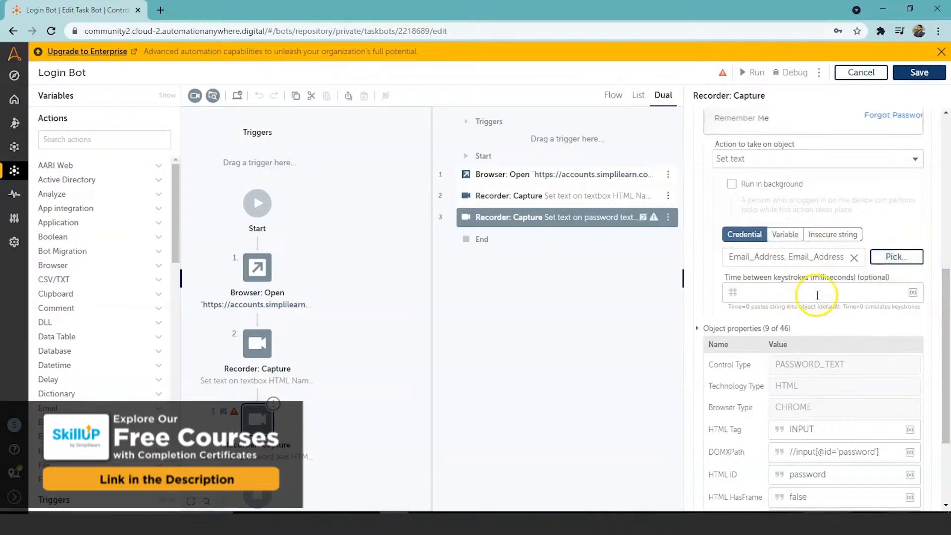
drag(944, 325, 946, 391)
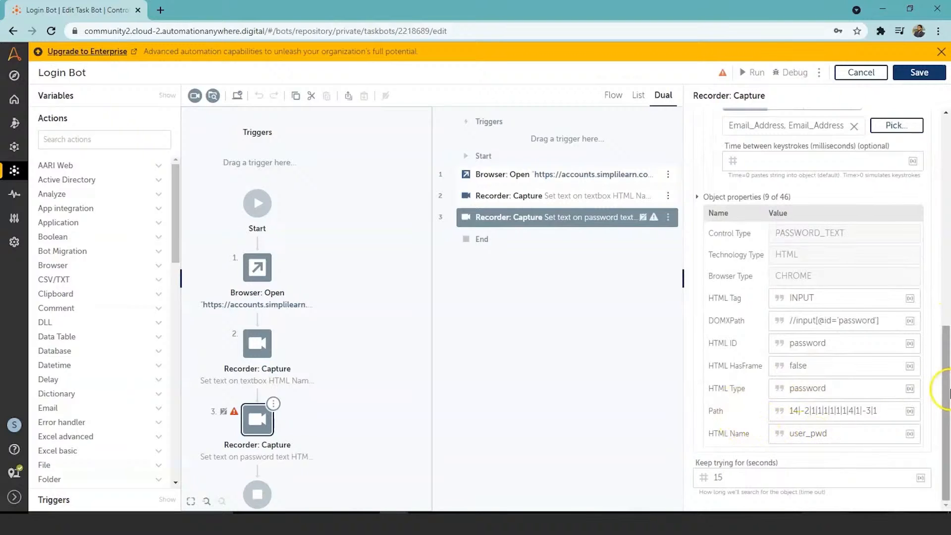
drag(947, 381, 945, 171)
click(919, 72)
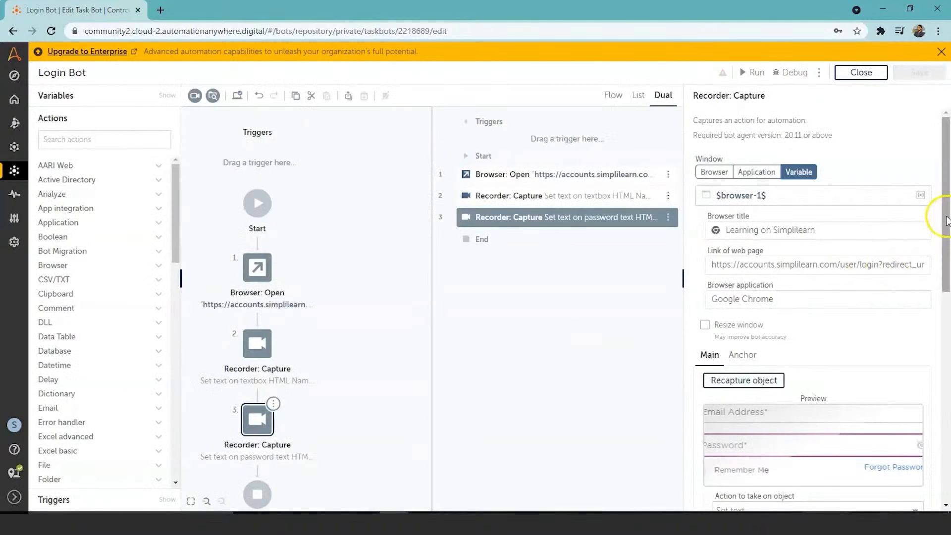
Find the Recorder Capture action and add it to the flow as the fourth action, after the password capture
scroll(947, 218, down, 2)
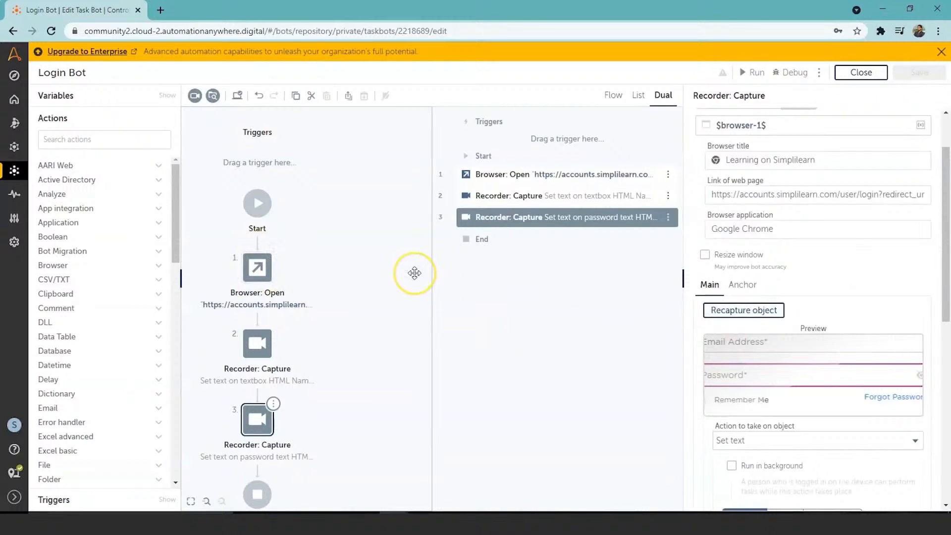
click(79, 136)
text(recorde)
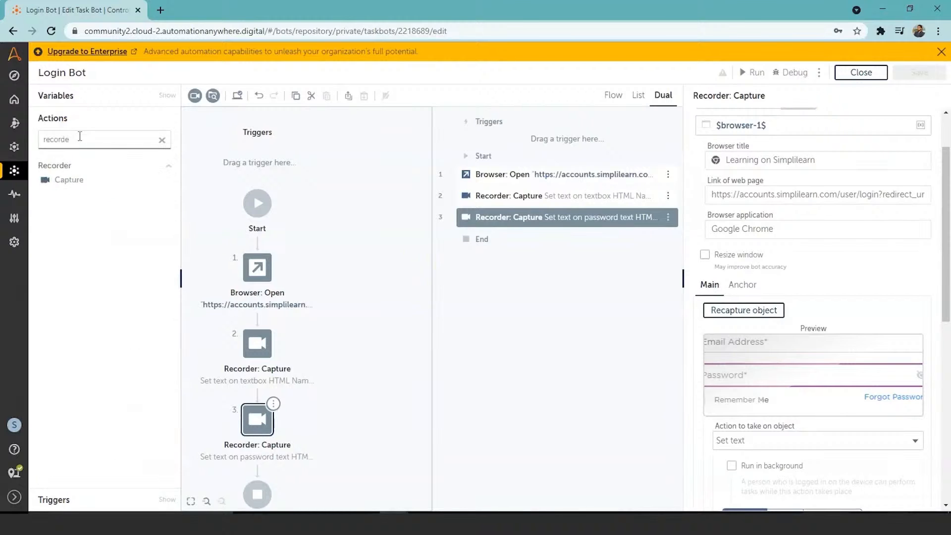
click(73, 180)
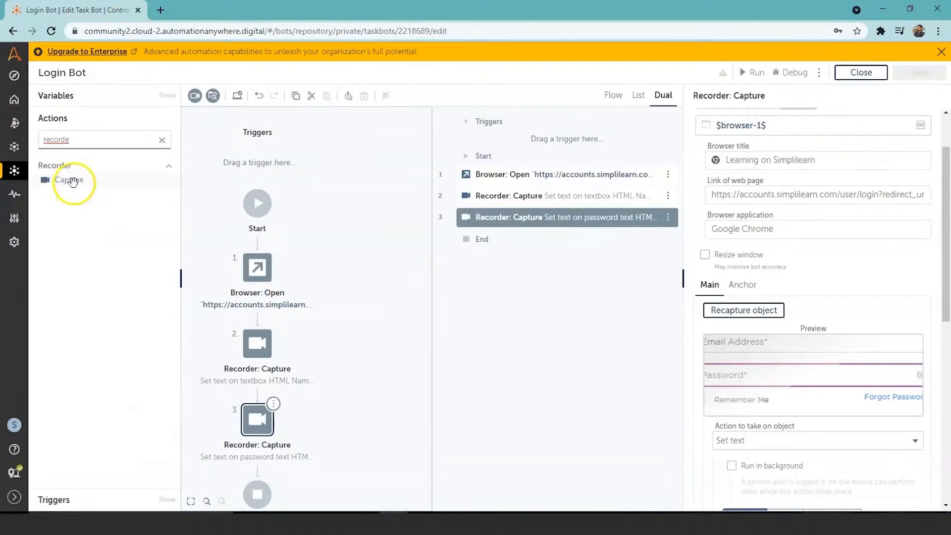
double_click(73, 180)
click(261, 464)
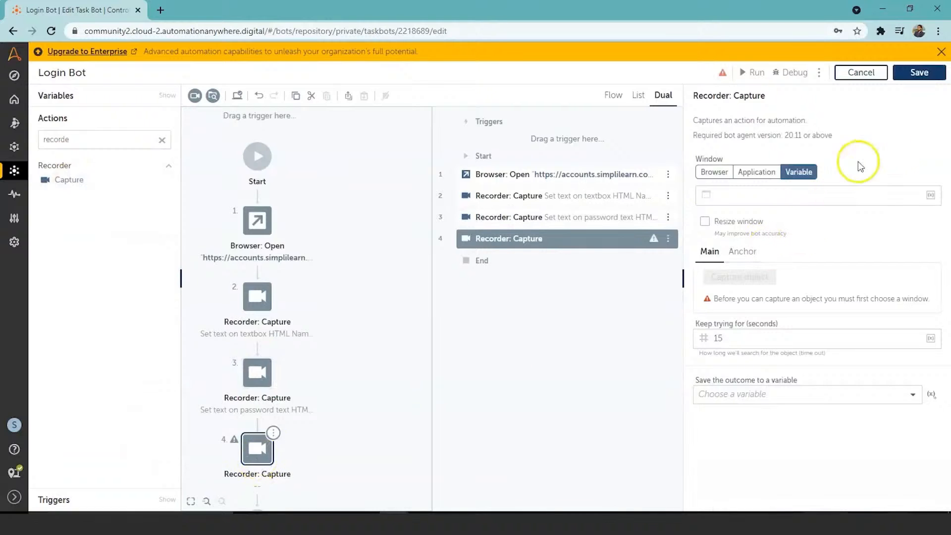
Set the new capture's window to the "Learning on Simplilearn" browser tab and capture the page's Login button as its object
click(714, 172)
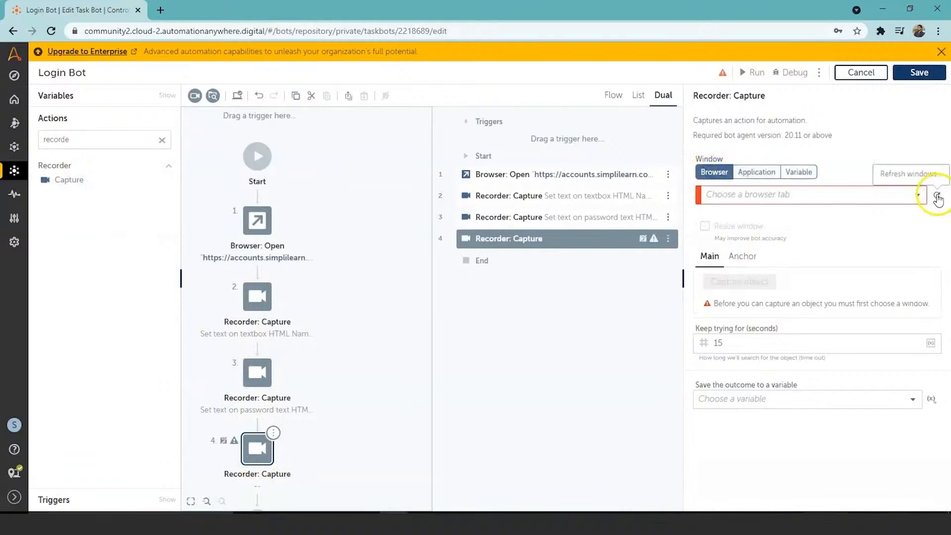
click(919, 195)
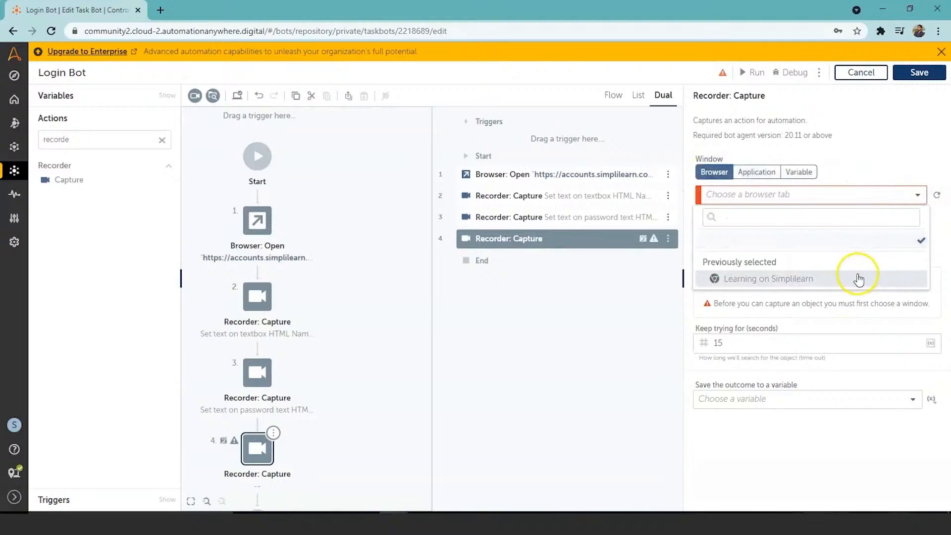
click(859, 279)
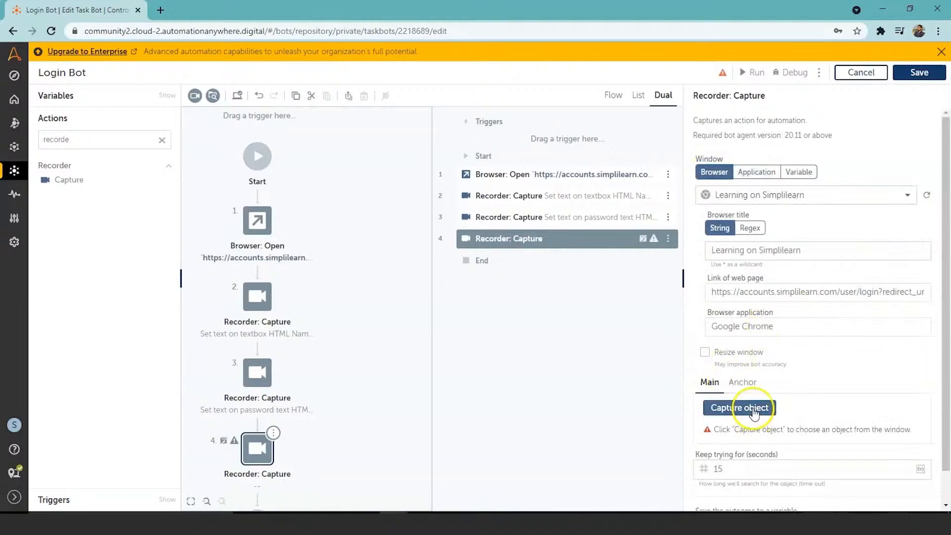
click(752, 408)
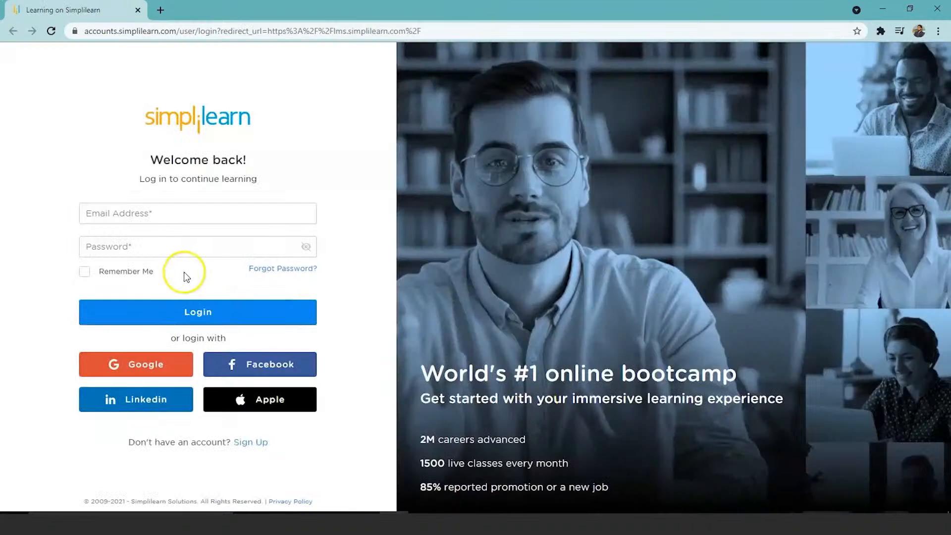
click(207, 319)
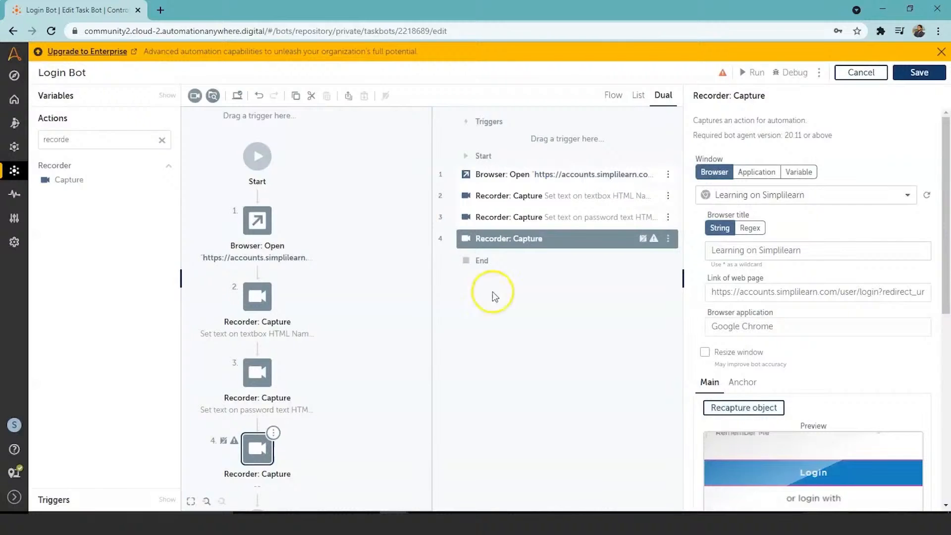
Set the action to take on the Login button to Click, review its object properties, and save the bot
drag(946, 220, 946, 319)
click(915, 333)
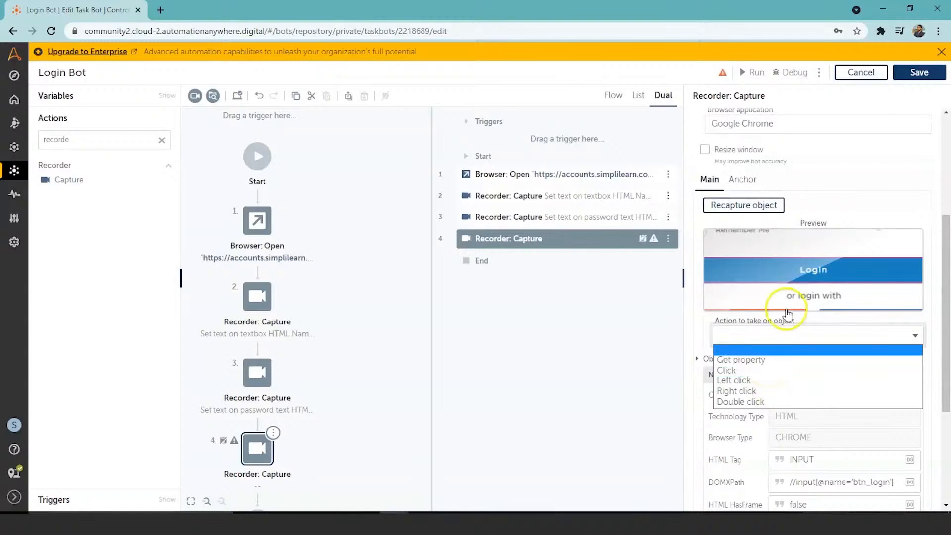
click(742, 372)
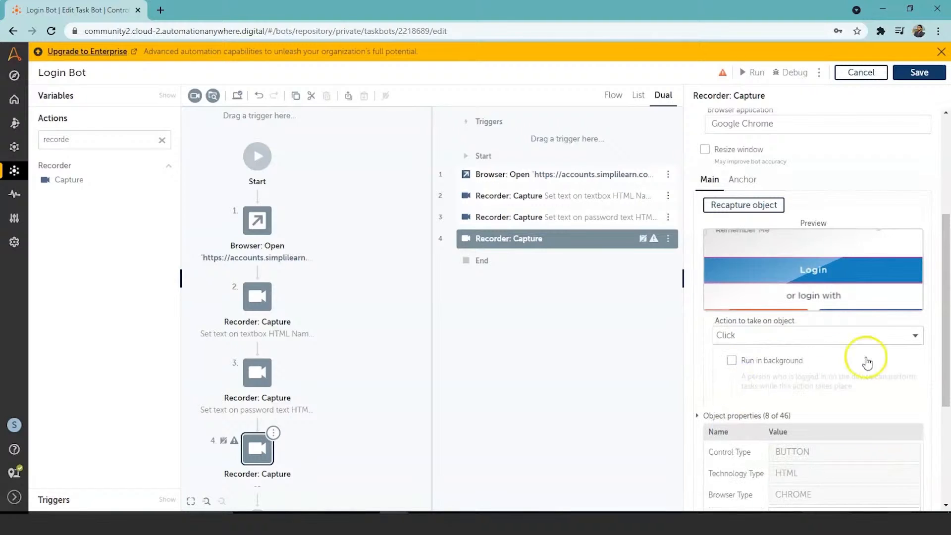
drag(948, 337, 948, 452)
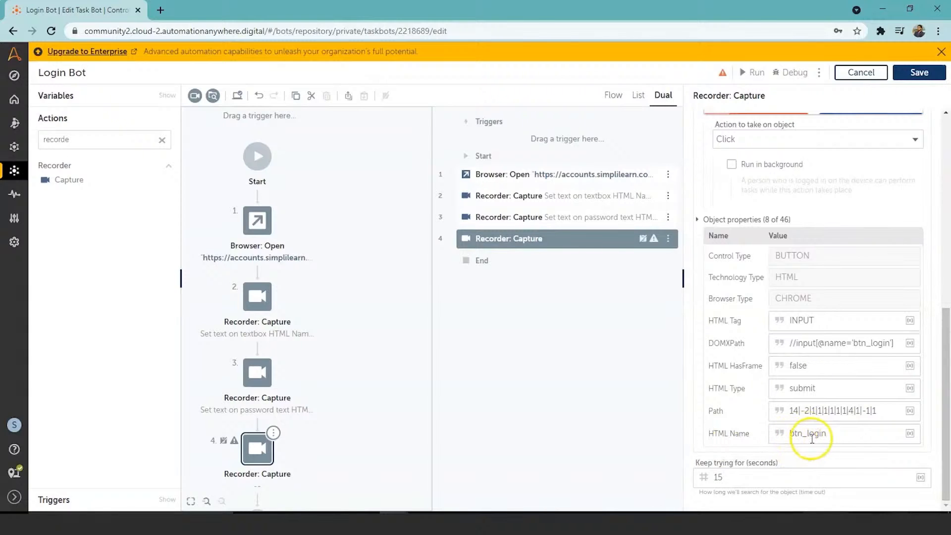
drag(945, 435, 942, 203)
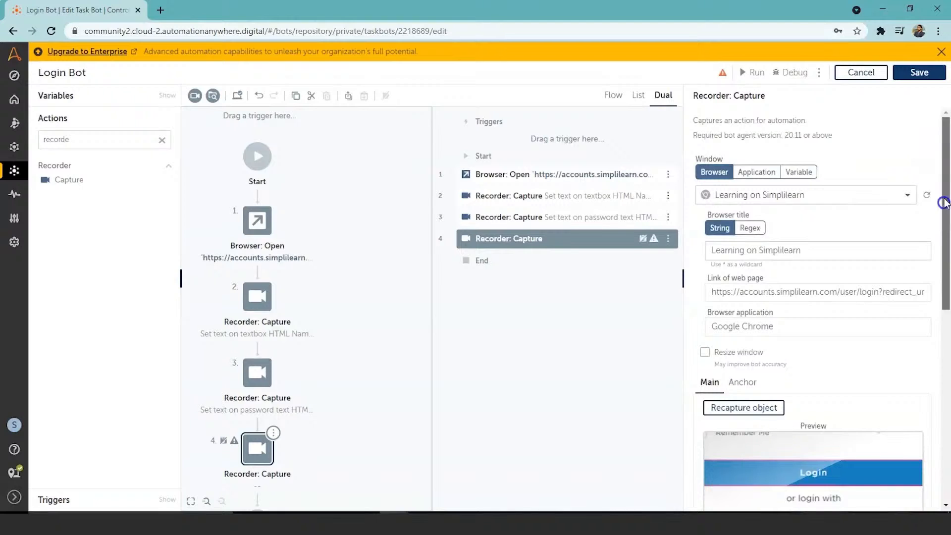
click(922, 69)
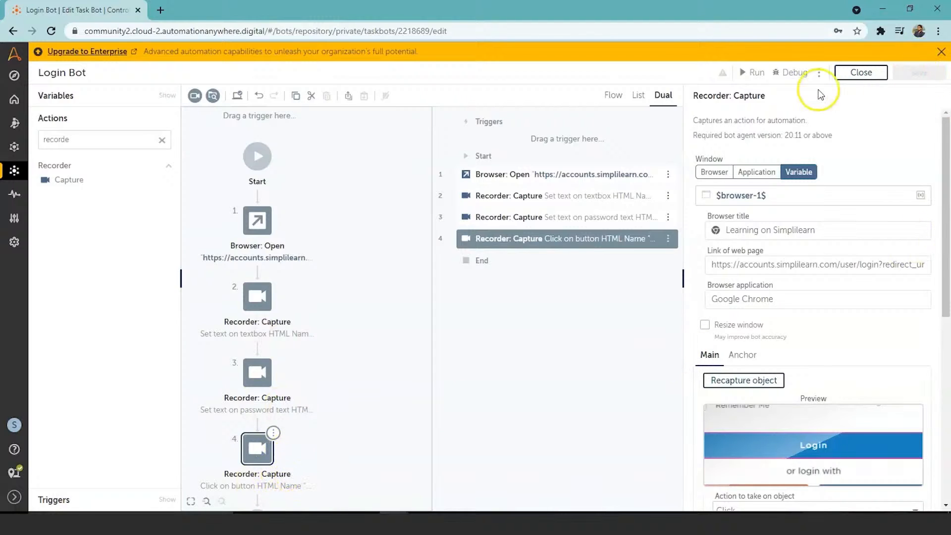
Run the bot and look through both program sections on the Simplilearn dashboard it opens
click(757, 73)
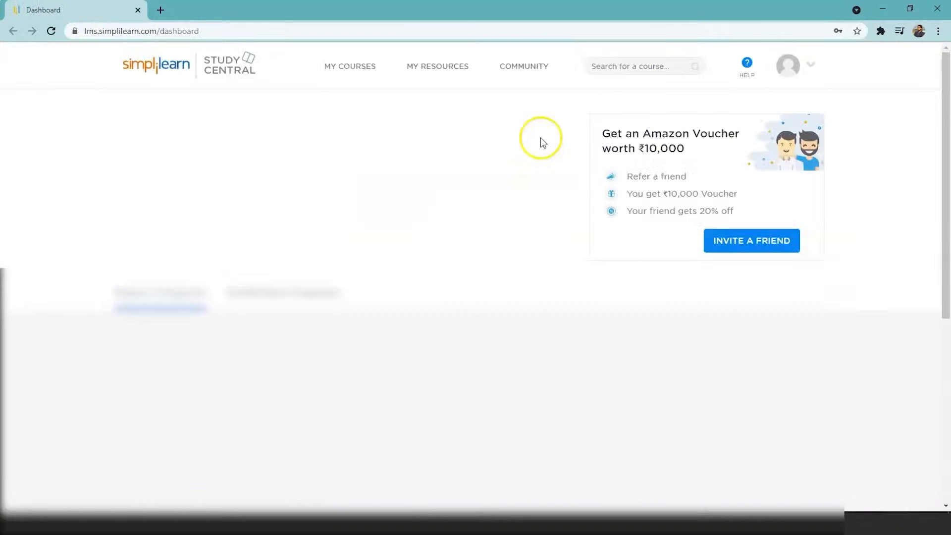
click(304, 293)
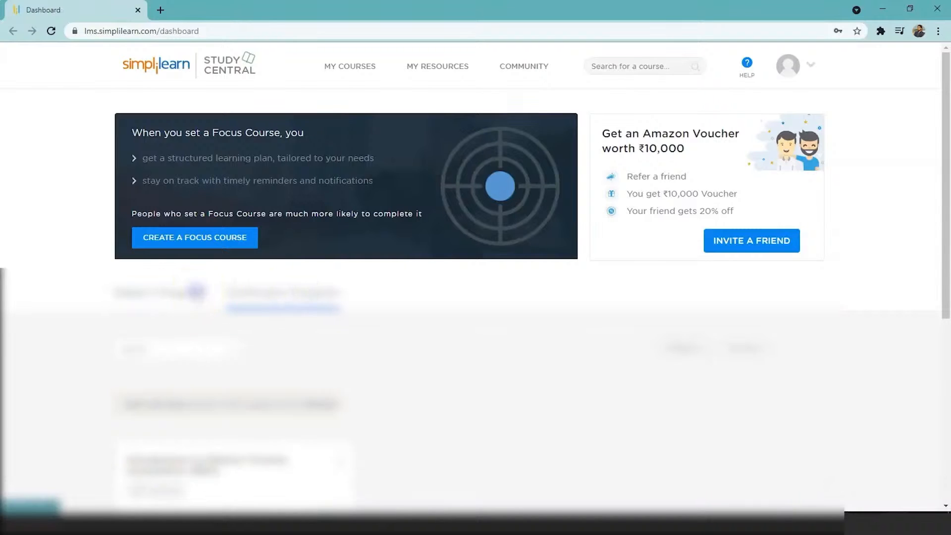
click(197, 291)
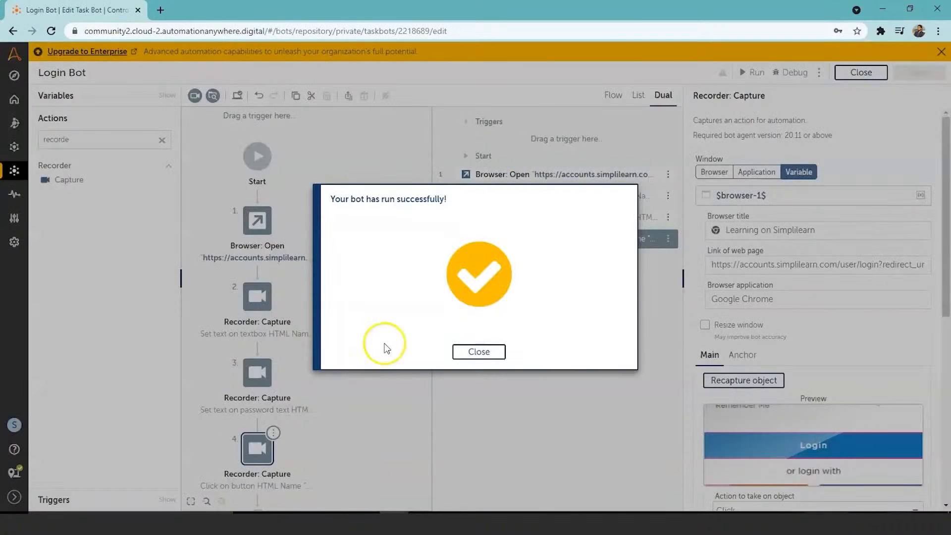
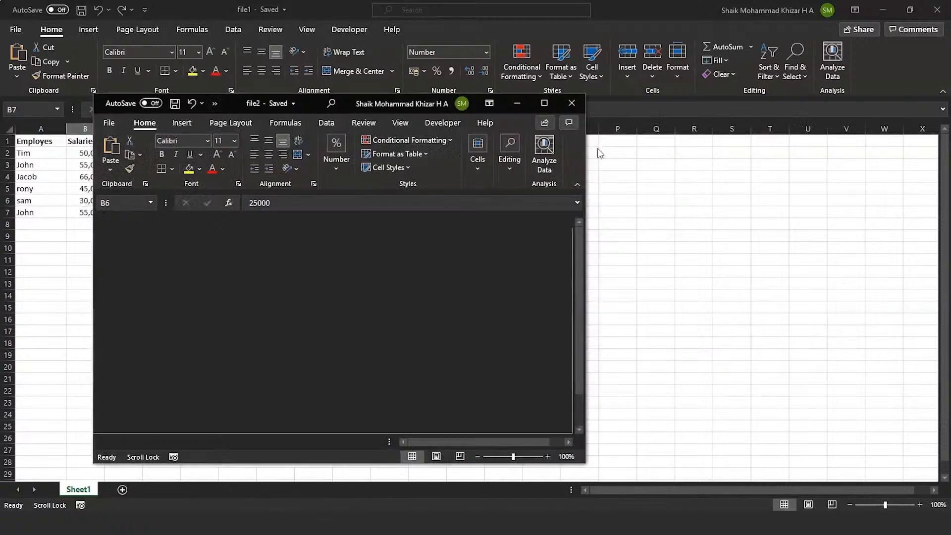
View the file2 workbook full-size, and switch to the Automation Anywhere Control Room's list of bots
click(545, 103)
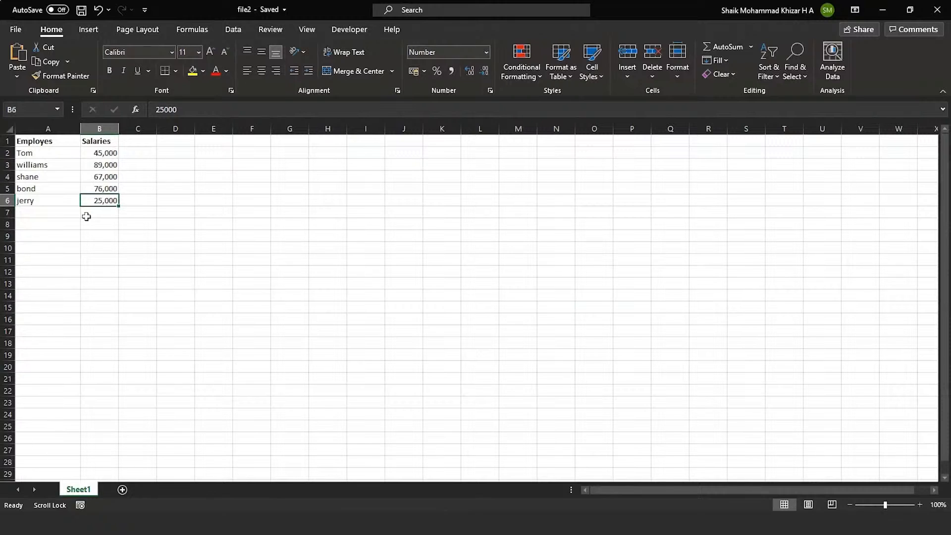
key(alt+Tab)
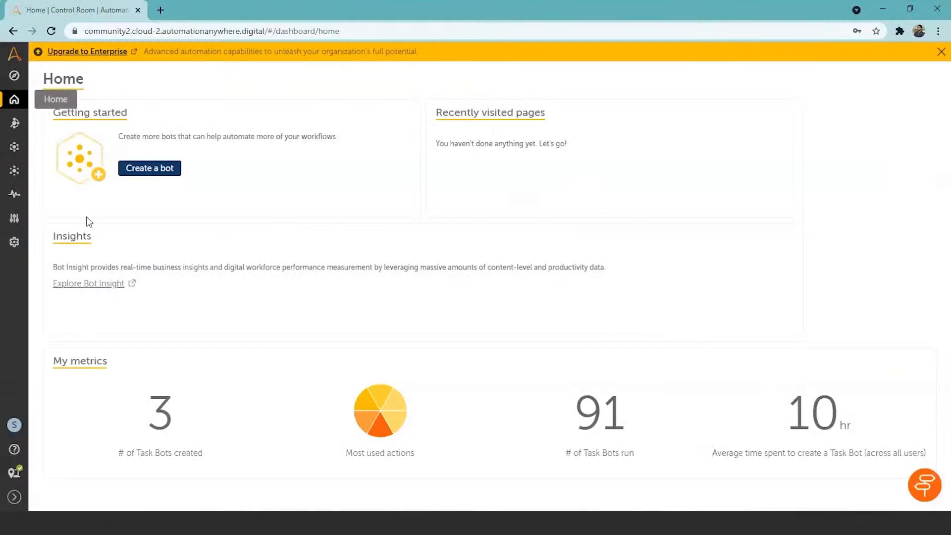
click(14, 171)
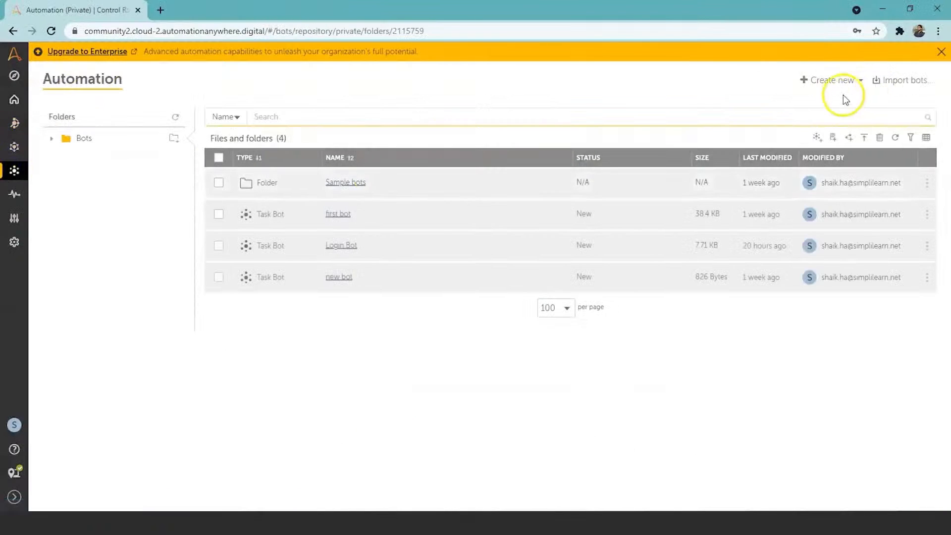
Create a new task bot named "Excel bot" in the Bots folder and open it for editing
click(836, 82)
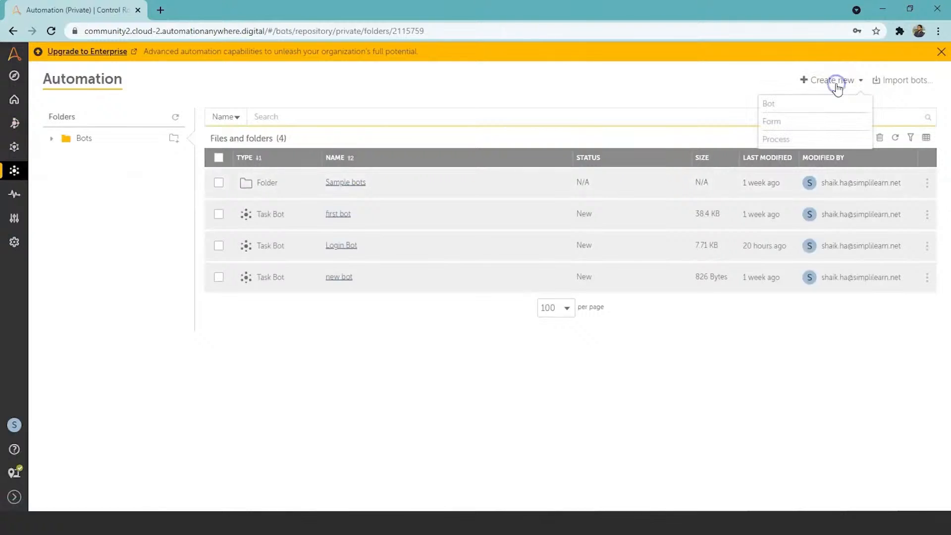
click(774, 103)
click(402, 263)
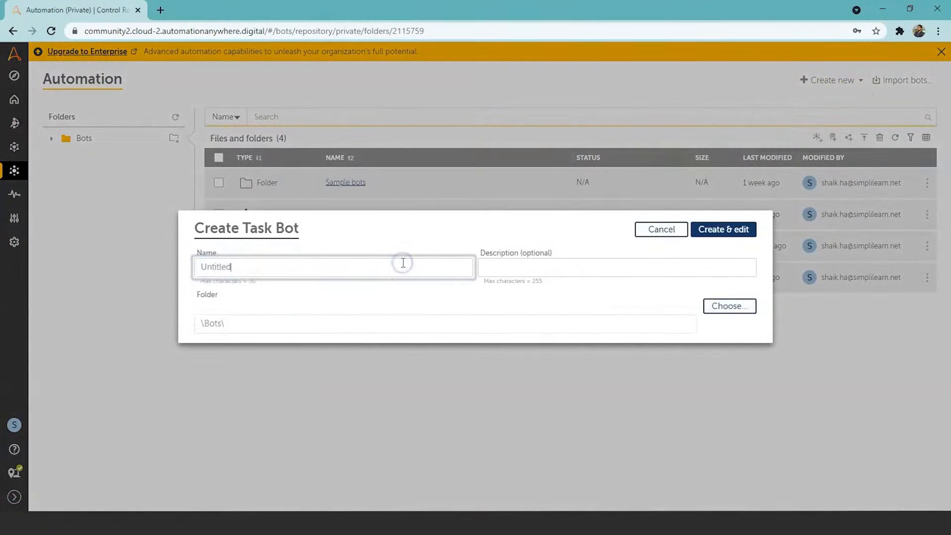
key(BackSpace)
key(BackSpace)
key(BackSpace)
key(BackSpace)
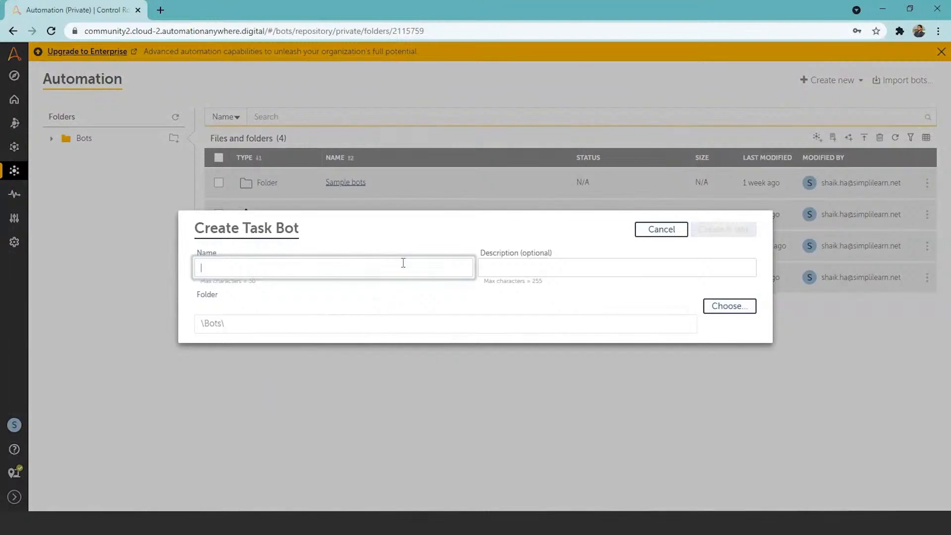
text(Excel bot)
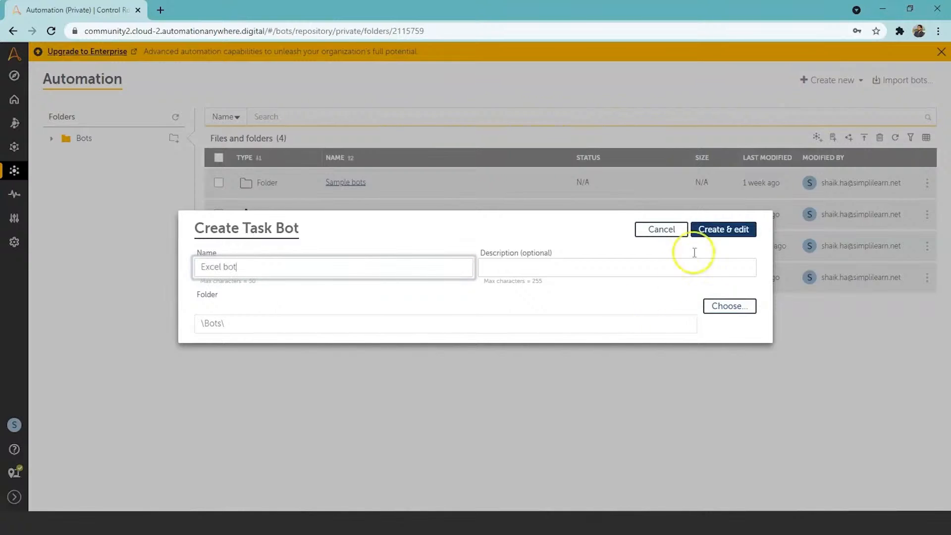
click(712, 240)
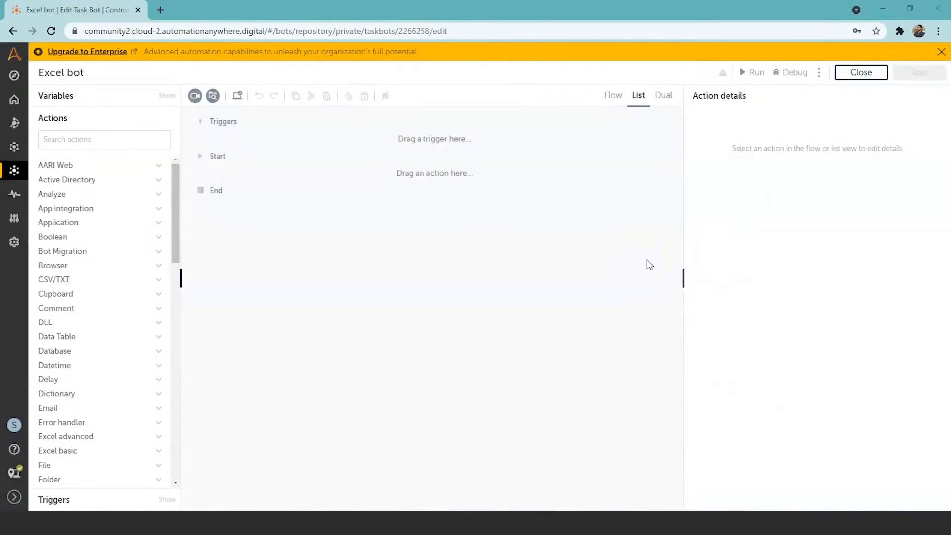
Find the Step action, add it to the flow as the first action, and title it "File1"
click(131, 138)
text(ste)
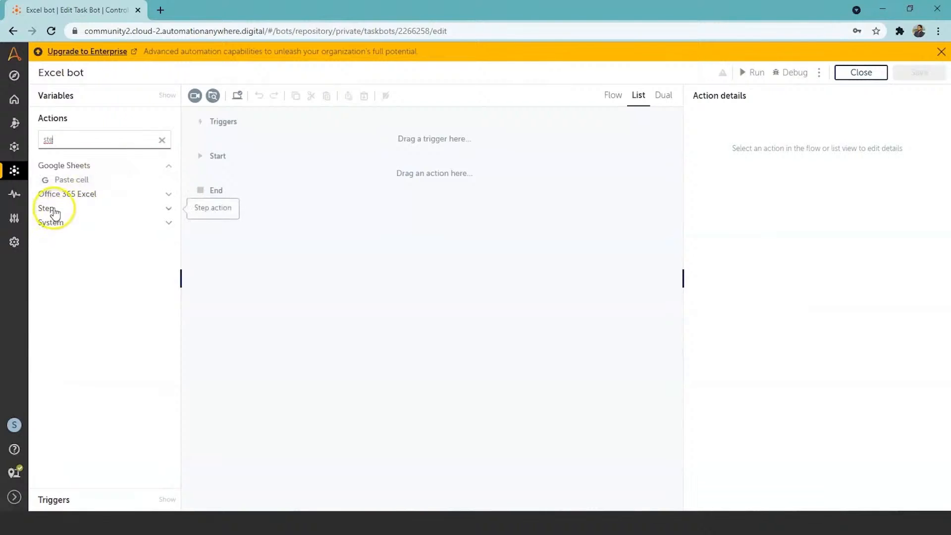
click(167, 211)
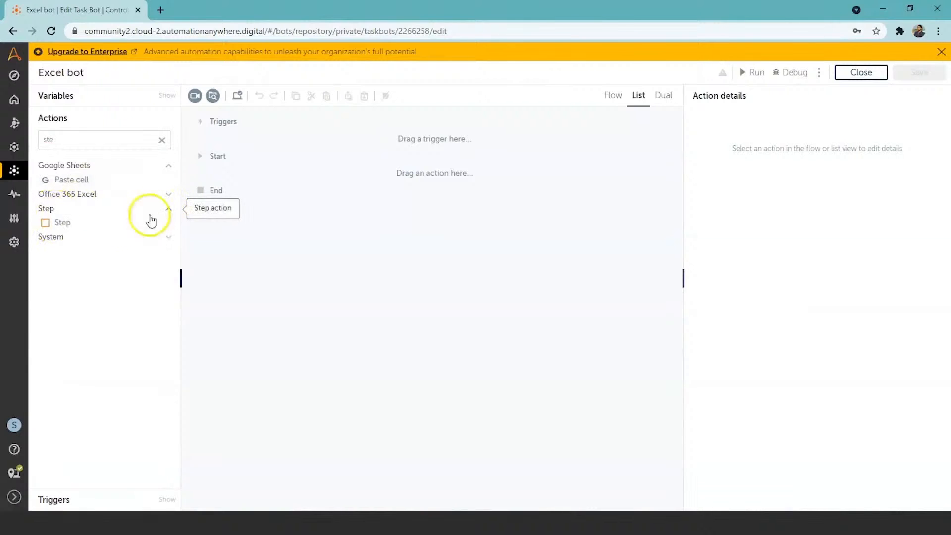
double_click(102, 227)
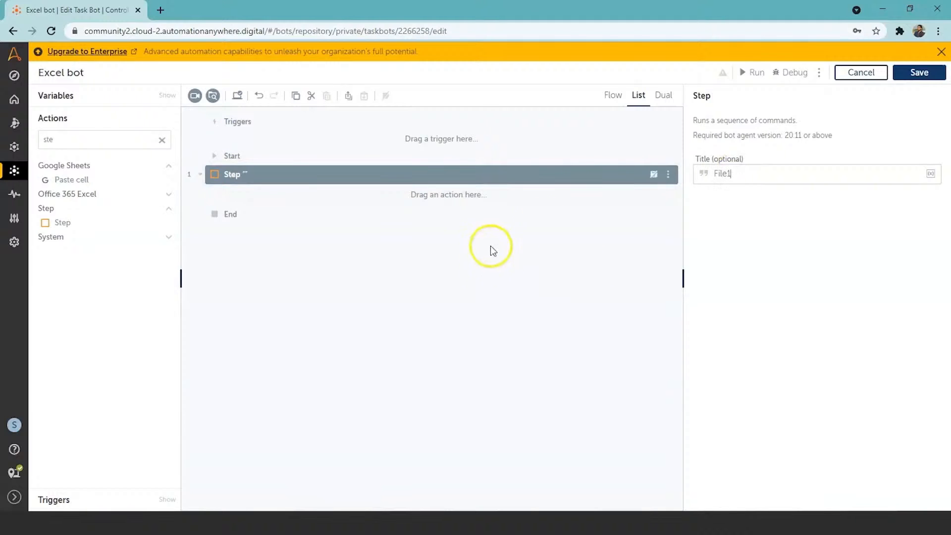
click(569, 246)
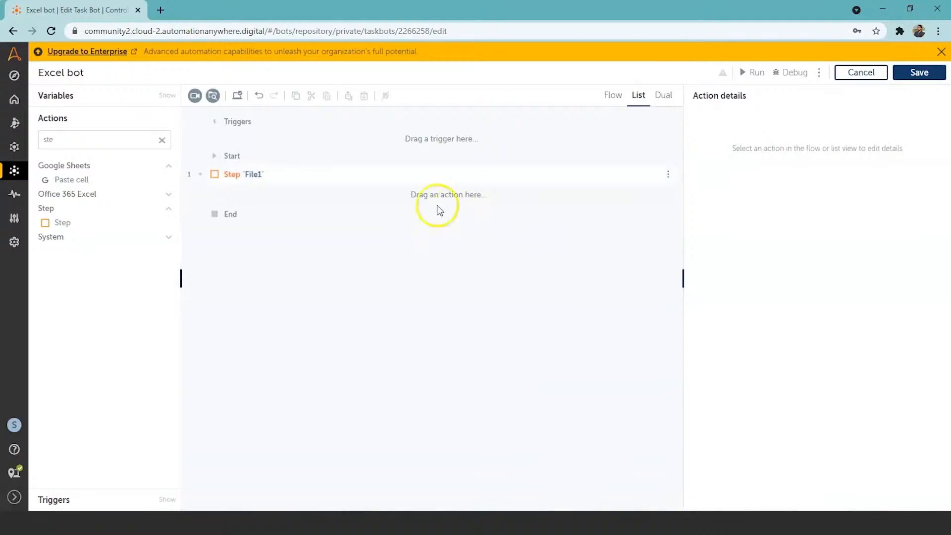
Search the actions for "excel" and add the Excel advanced Open action to the flow after the File1 step
click(165, 145)
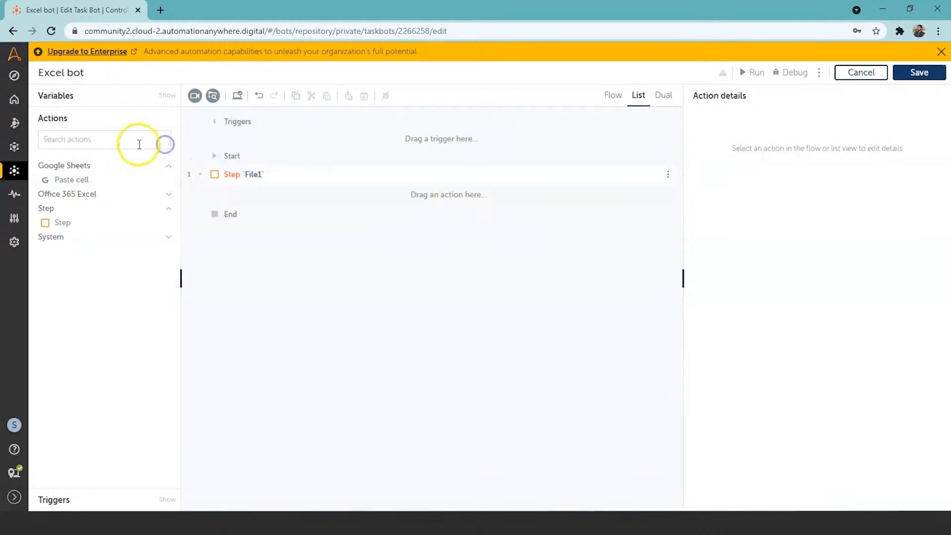
click(138, 142)
text(excel)
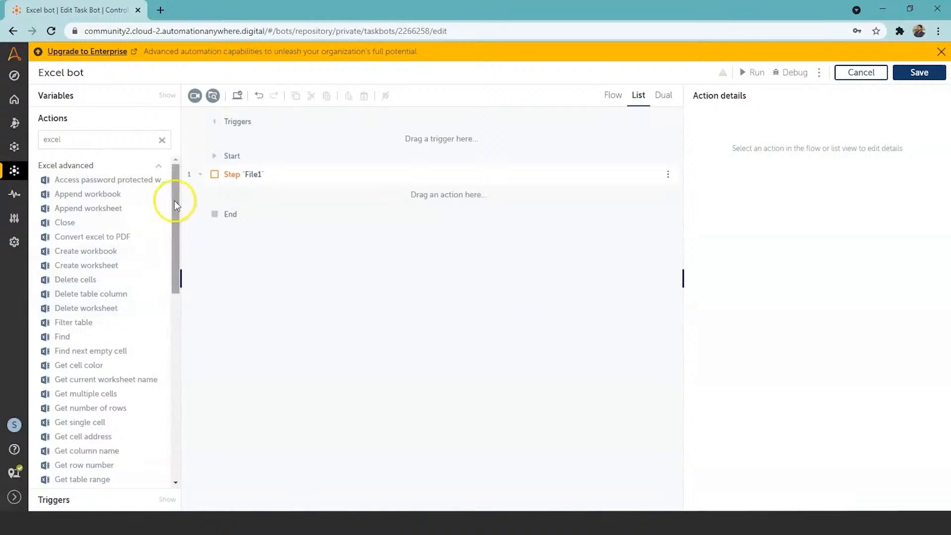
drag(174, 201, 174, 277)
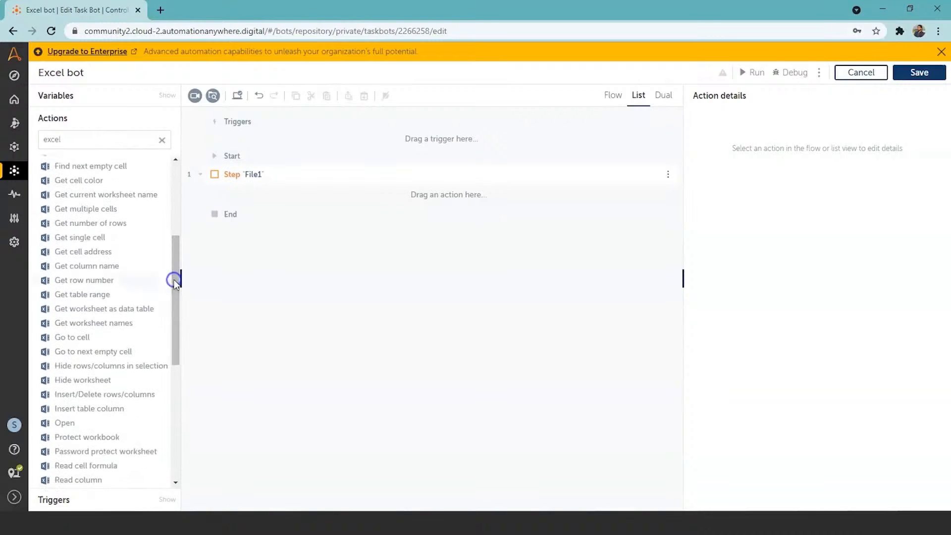
double_click(66, 423)
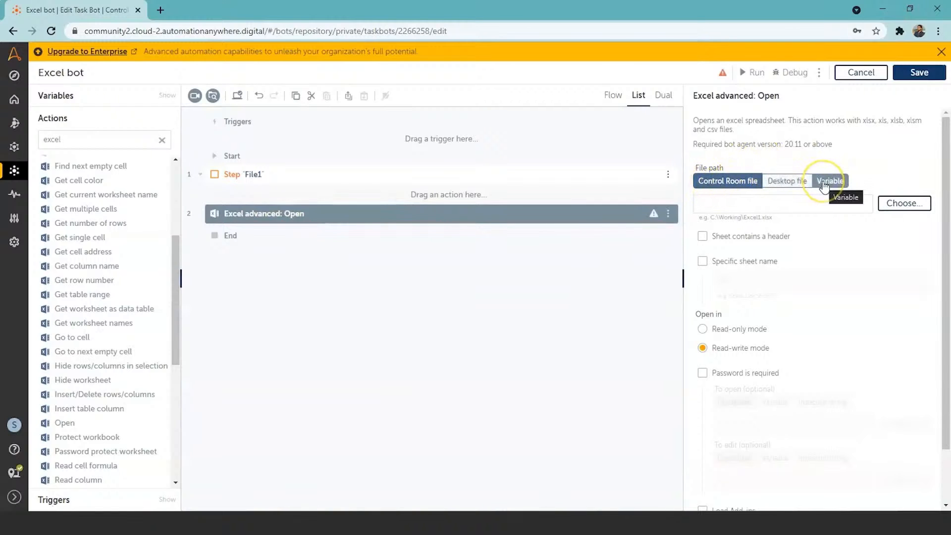
Set the Open action's file path to a desktop file and choose the file1 workbook from the Desktop folder
click(794, 184)
click(888, 205)
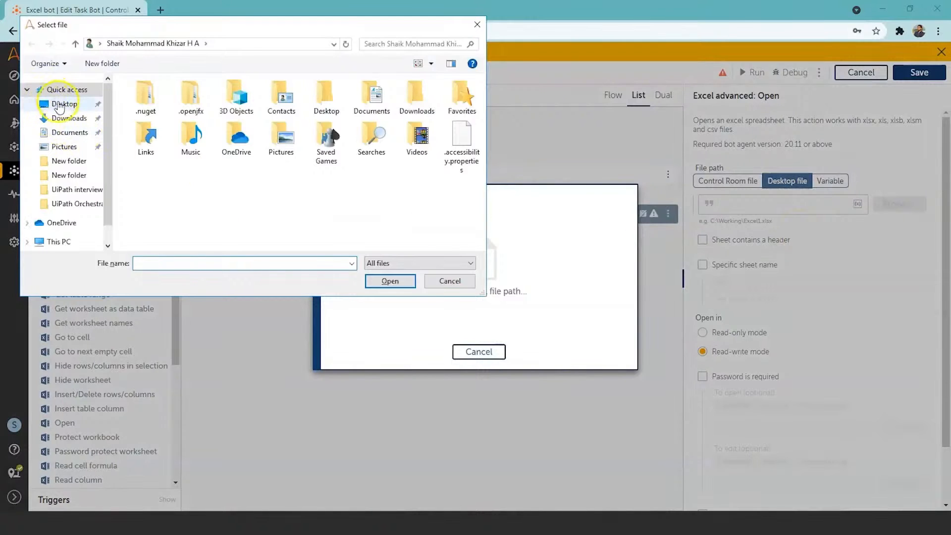
click(58, 105)
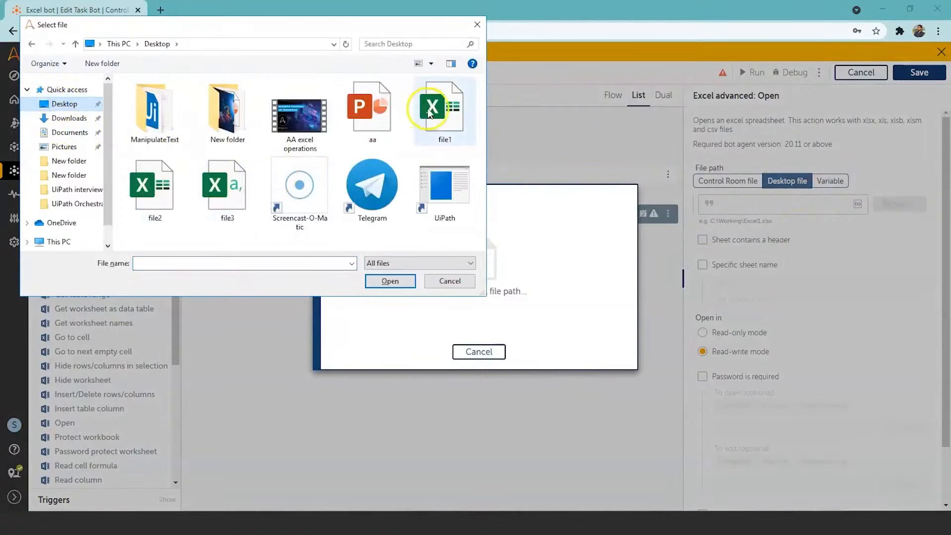
click(424, 113)
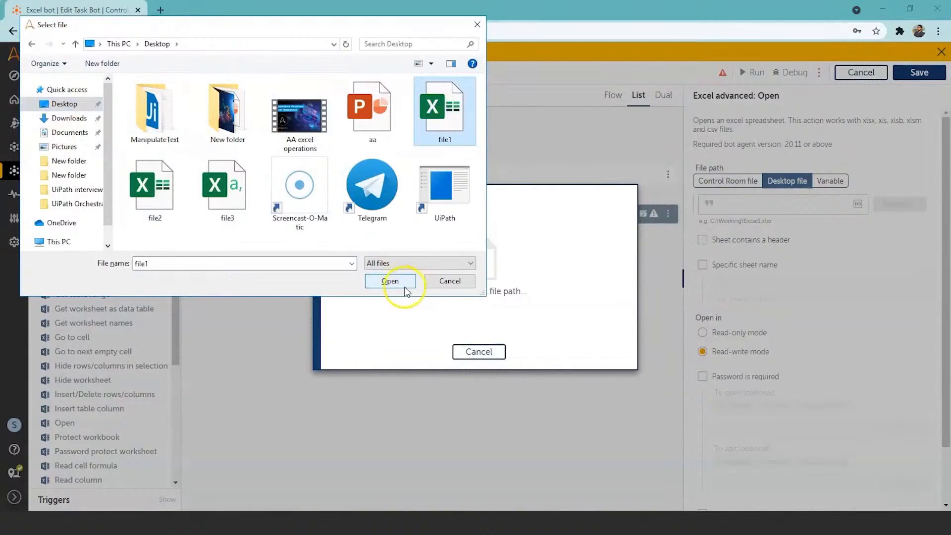
click(390, 281)
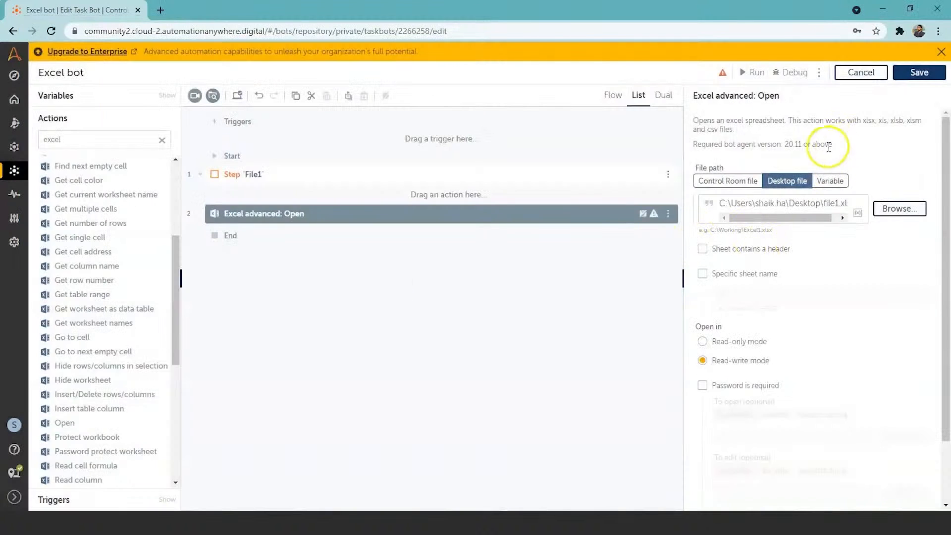
Set the Open action to treat the sheet as having a header, specify Sheet1, and nest the action inside the File1 step
click(702, 251)
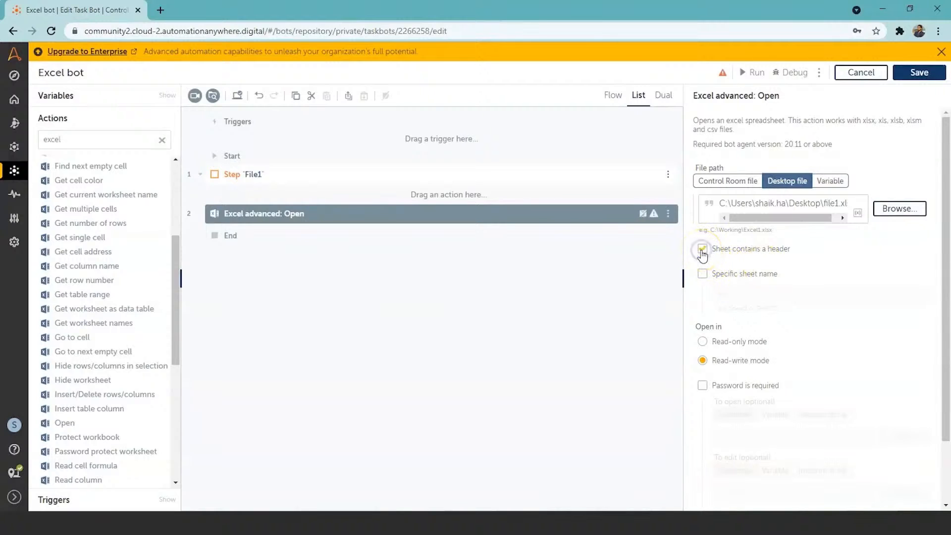
click(703, 276)
click(703, 275)
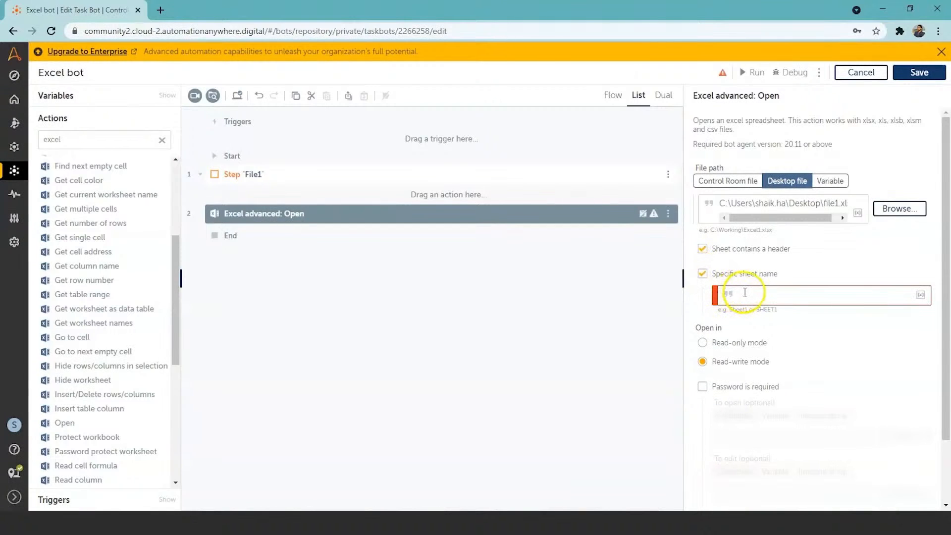
text(Sheet1)
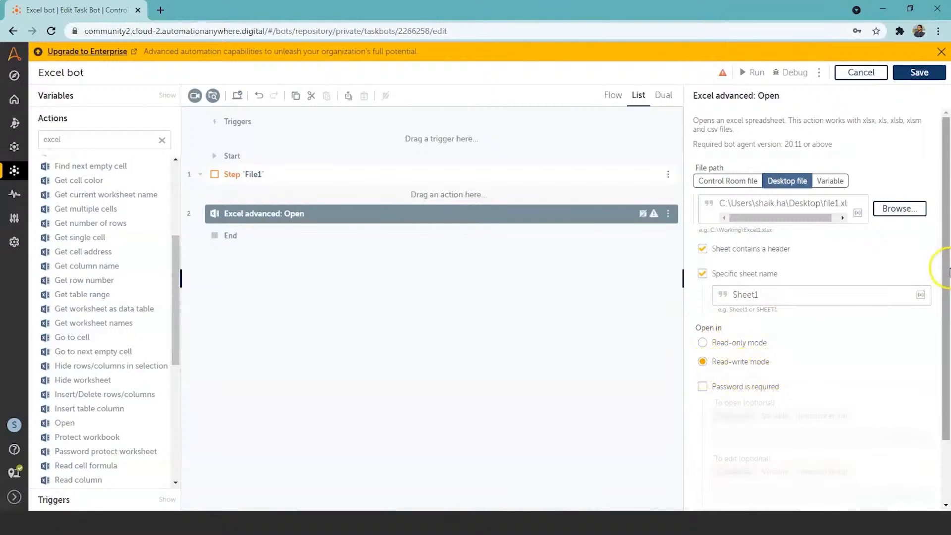
drag(948, 270, 947, 348)
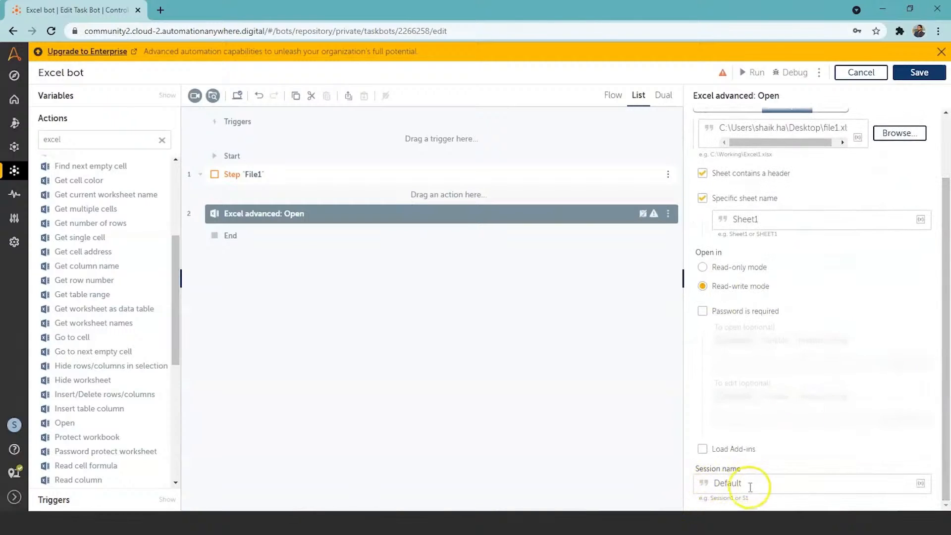
click(492, 398)
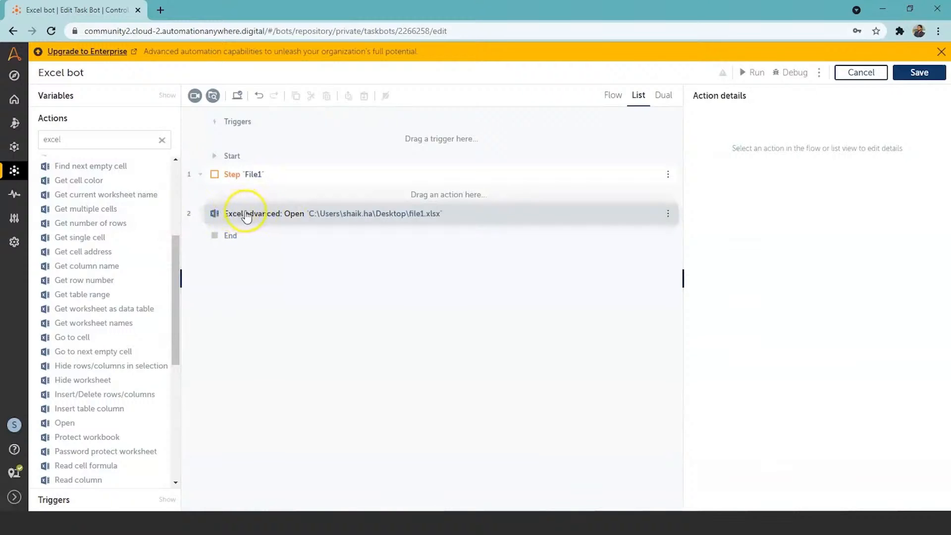
drag(254, 217, 254, 179)
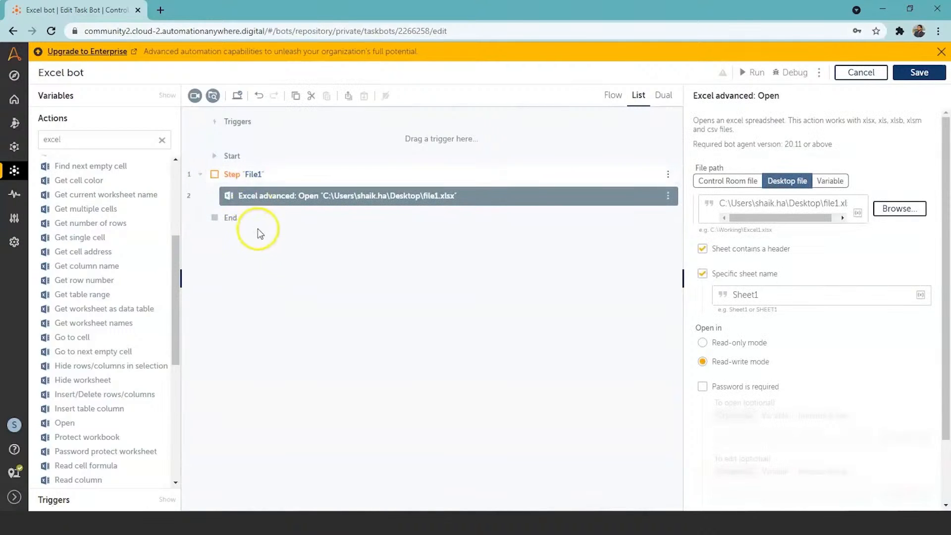
Add the Excel advanced Get multiple cells action inside the File1 step, directly after the Open action
click(265, 174)
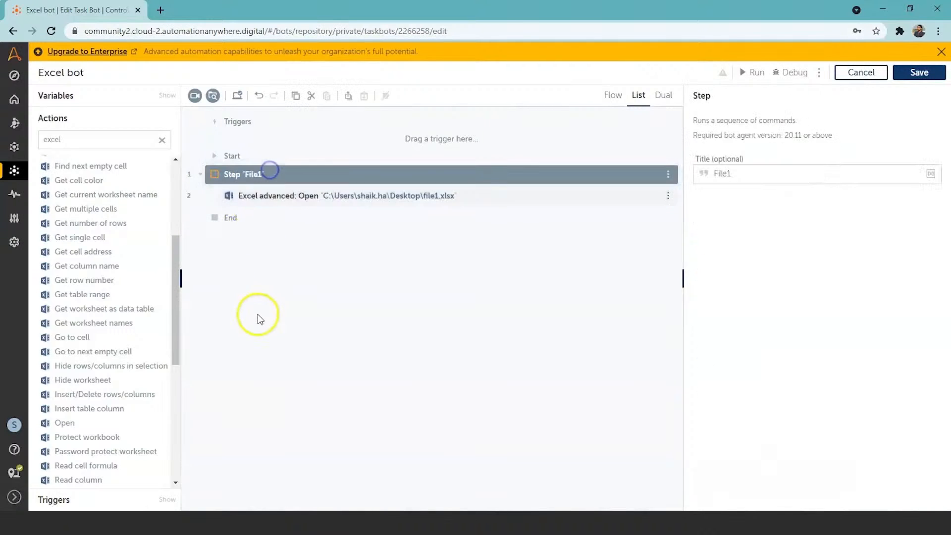
double_click(109, 212)
drag(325, 196, 325, 225)
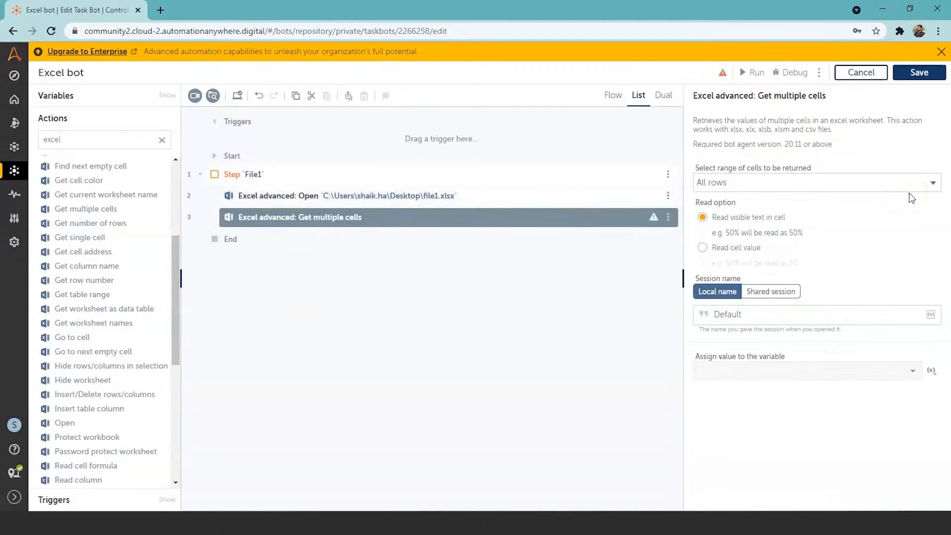
Set Get multiple cells to return all rows and assign its output to a new table variable named "table1"
click(935, 184)
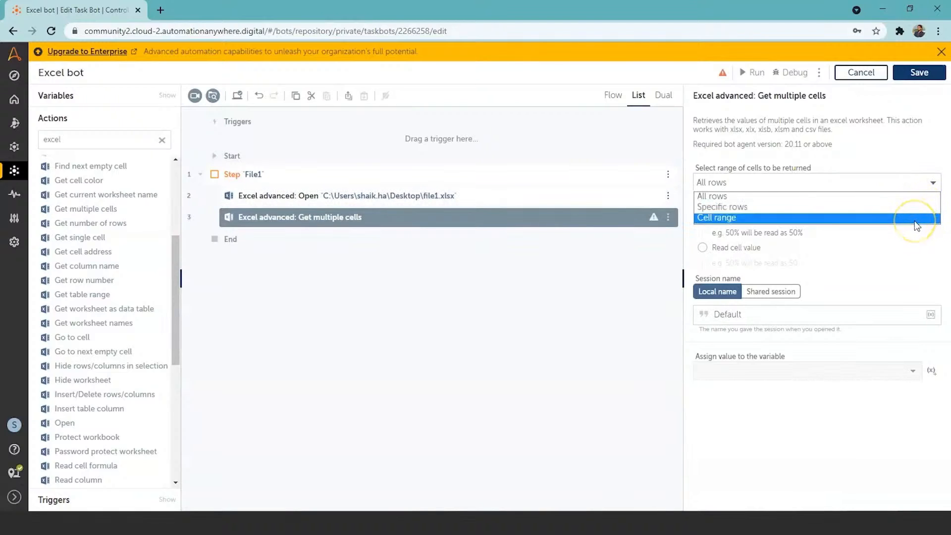
click(919, 192)
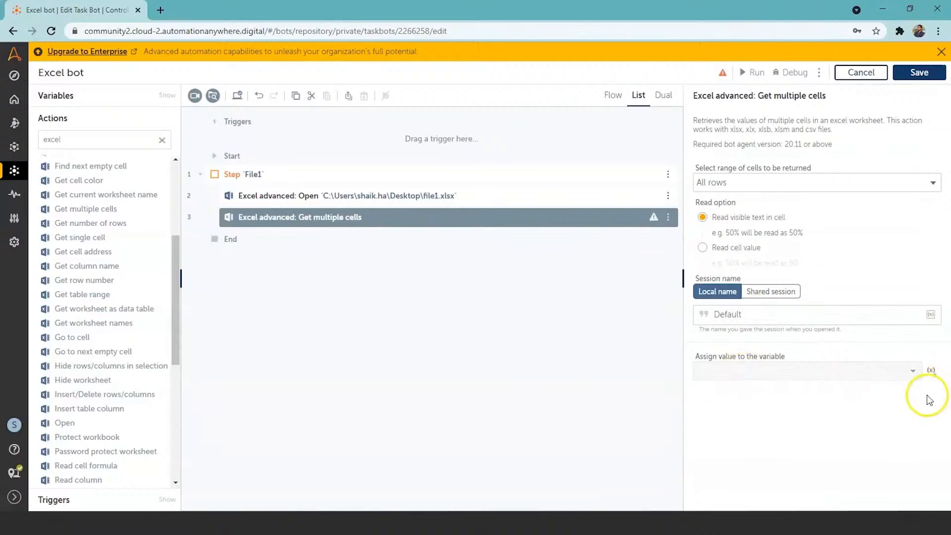
click(930, 370)
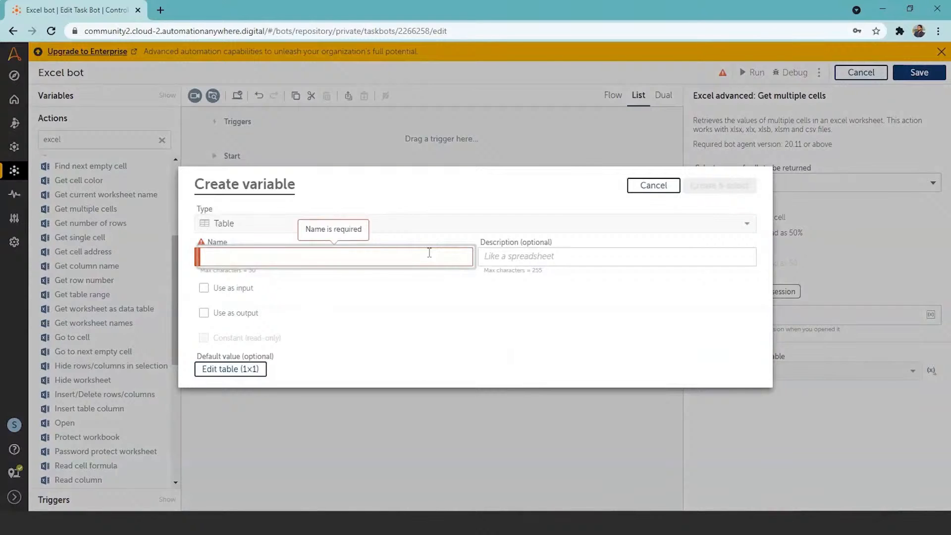
text(table1)
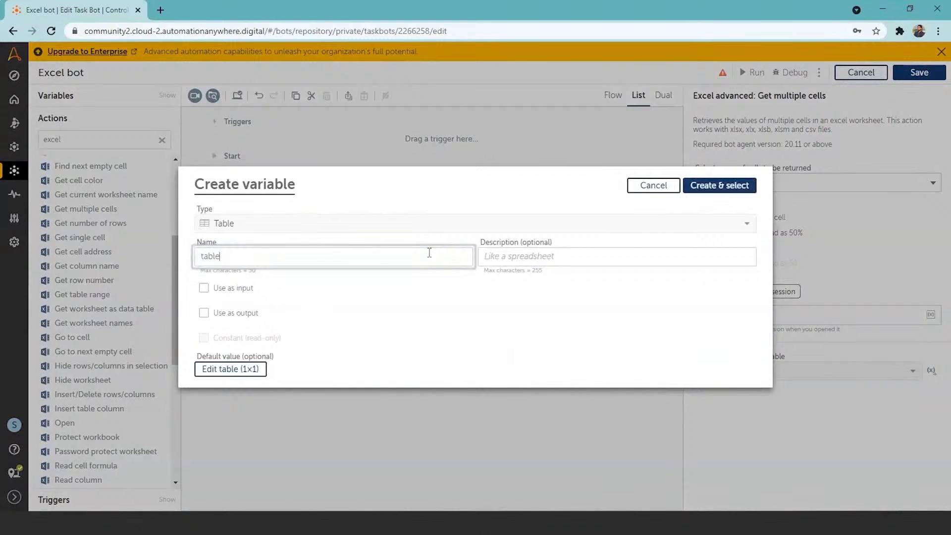
click(727, 186)
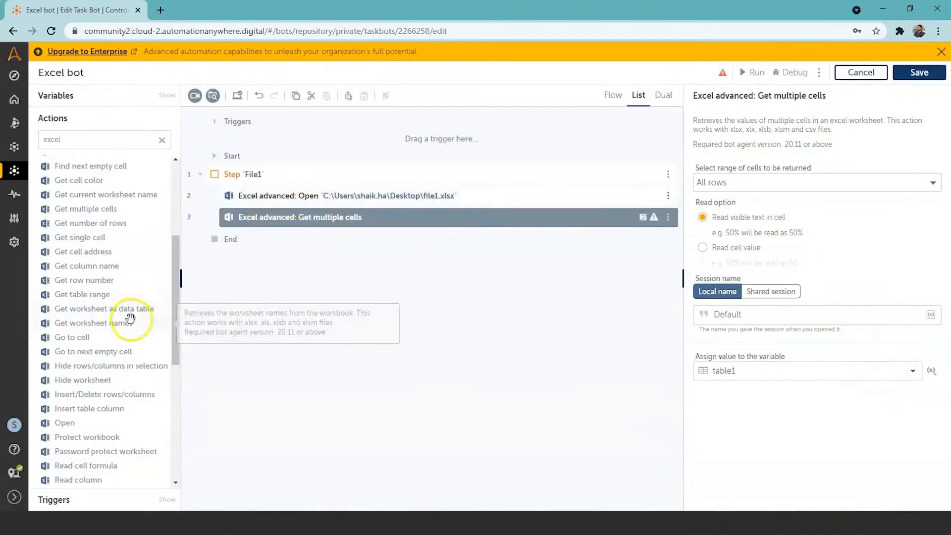
Add the Excel advanced Close action as the last action inside the File1 step
drag(169, 285, 176, 228)
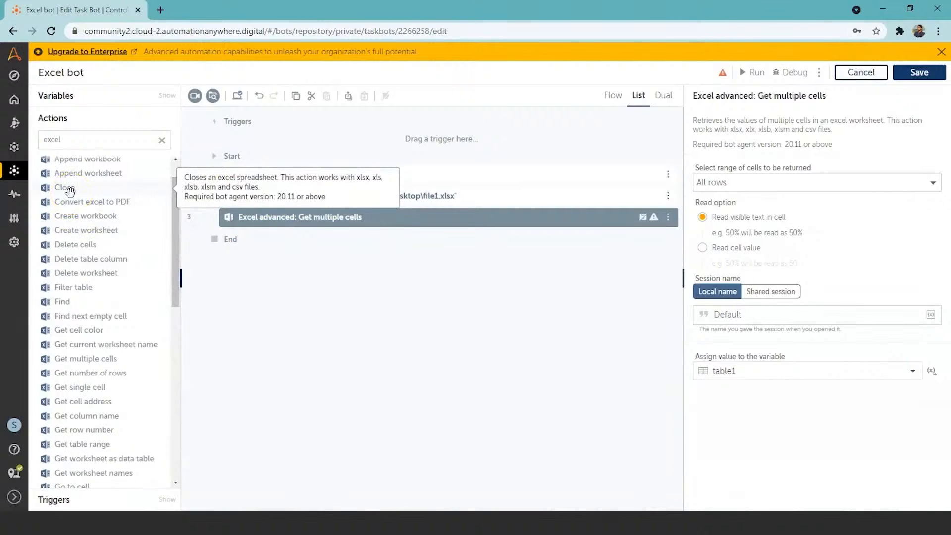
double_click(70, 192)
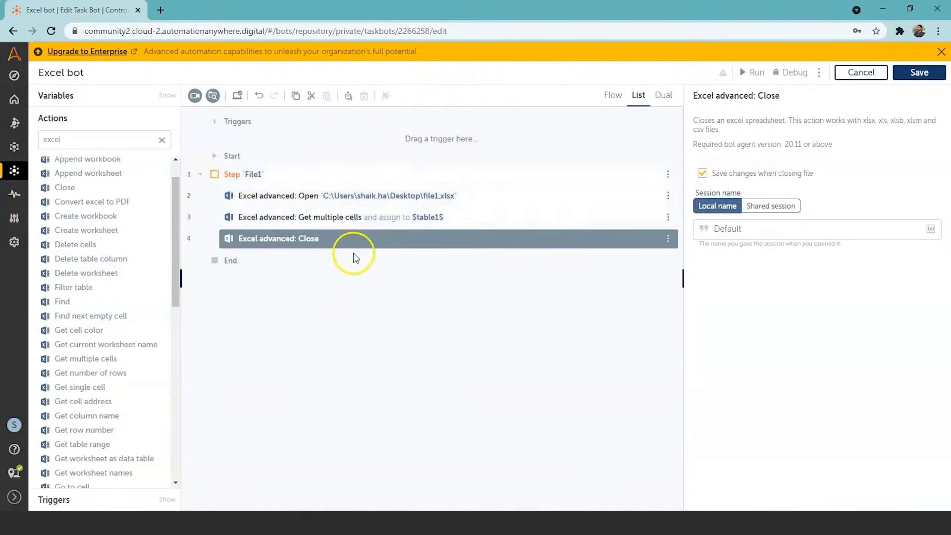
click(353, 297)
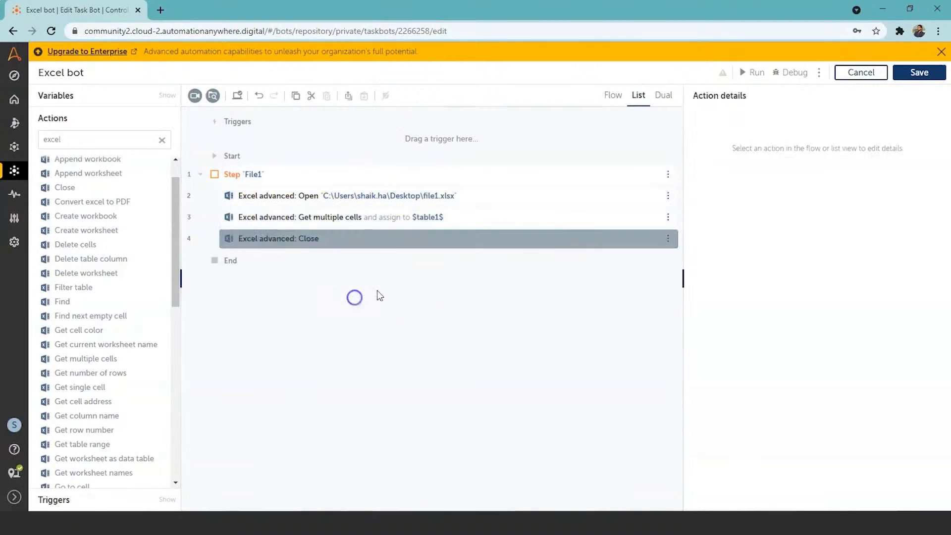
Save the bot, and add a second Step action titled "File2" after the File1 step
click(911, 73)
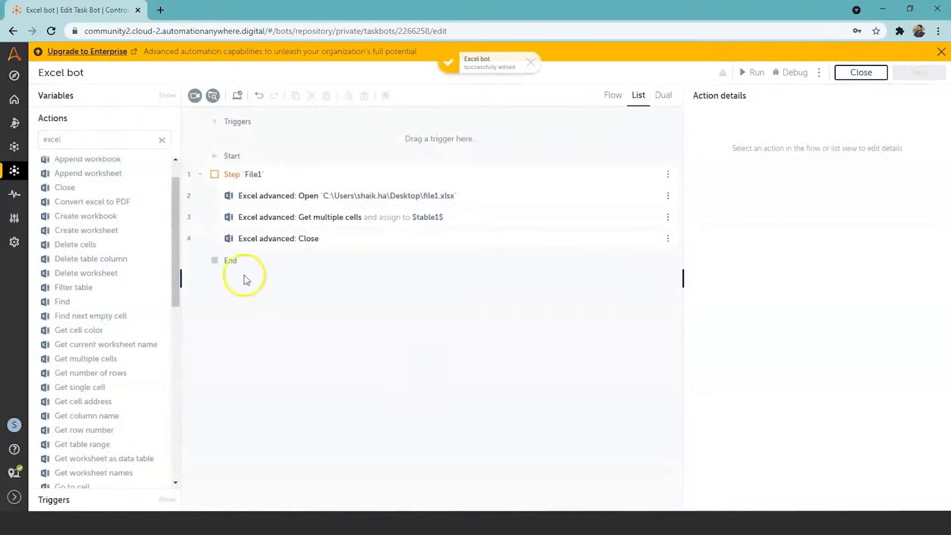
click(162, 141)
click(119, 142)
text(Step)
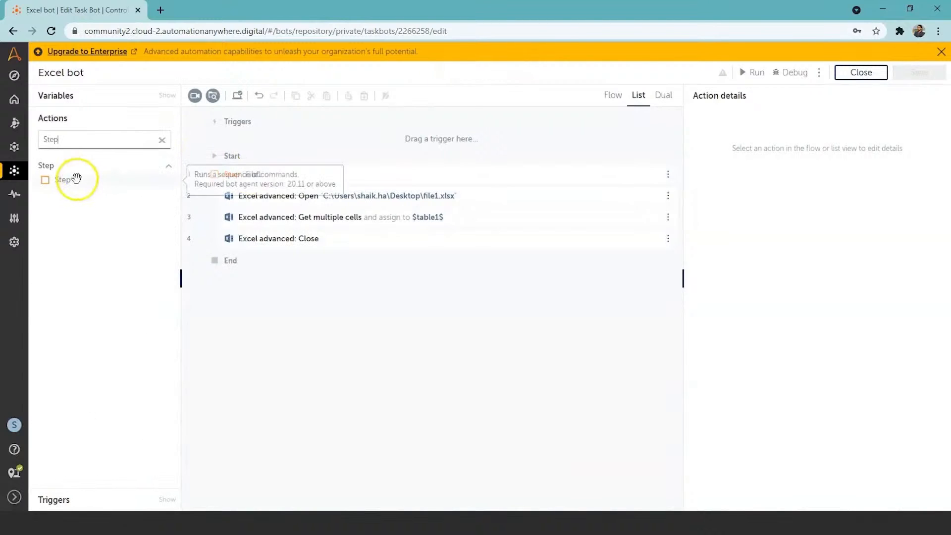
double_click(77, 181)
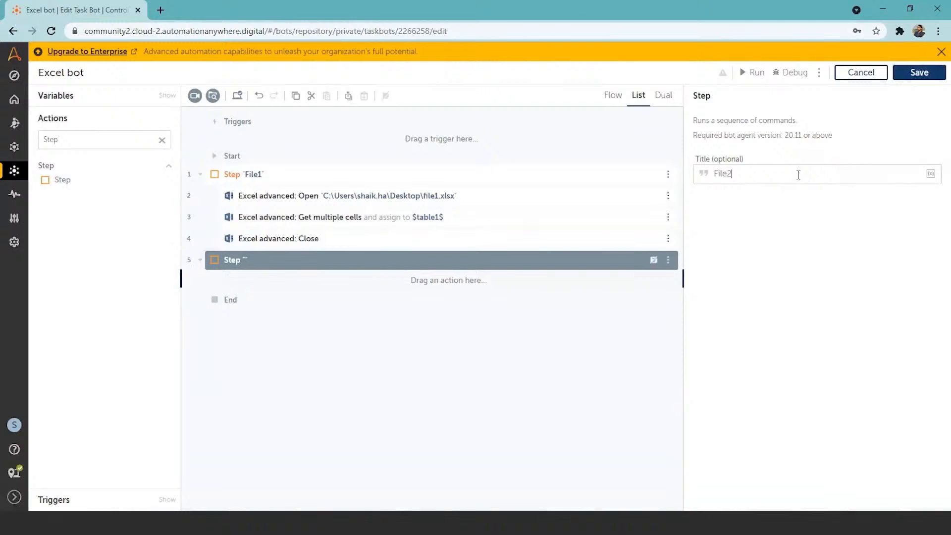
click(409, 348)
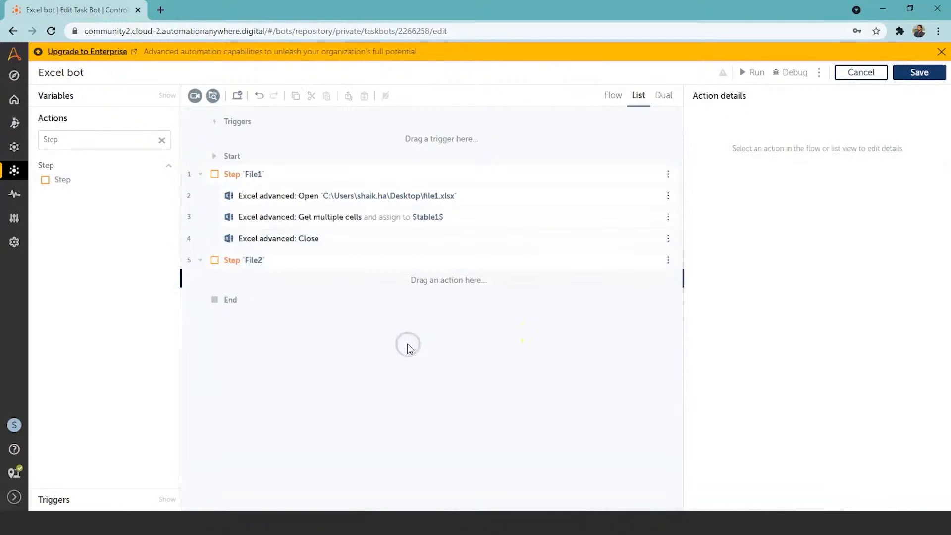
Add the Excel advanced Open action after the File2 step
click(164, 143)
text(exc)
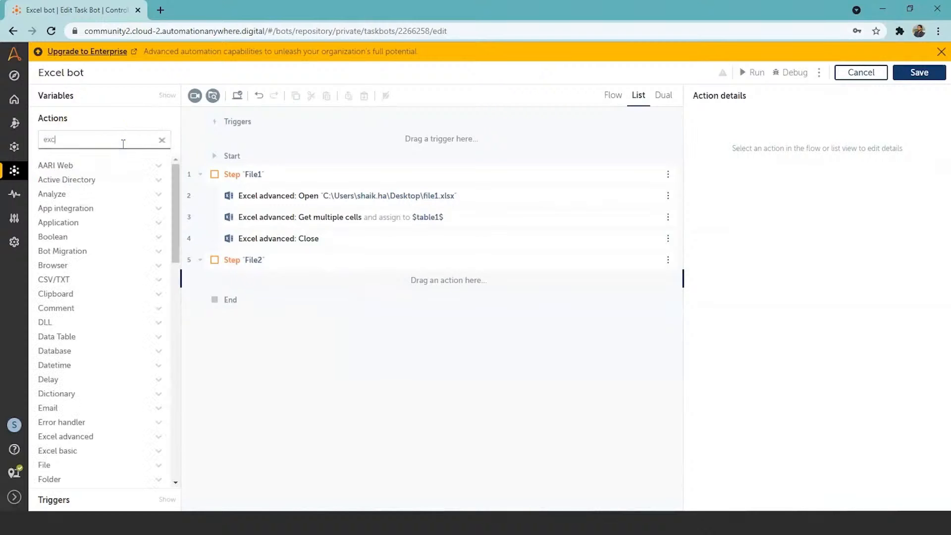
text(e)
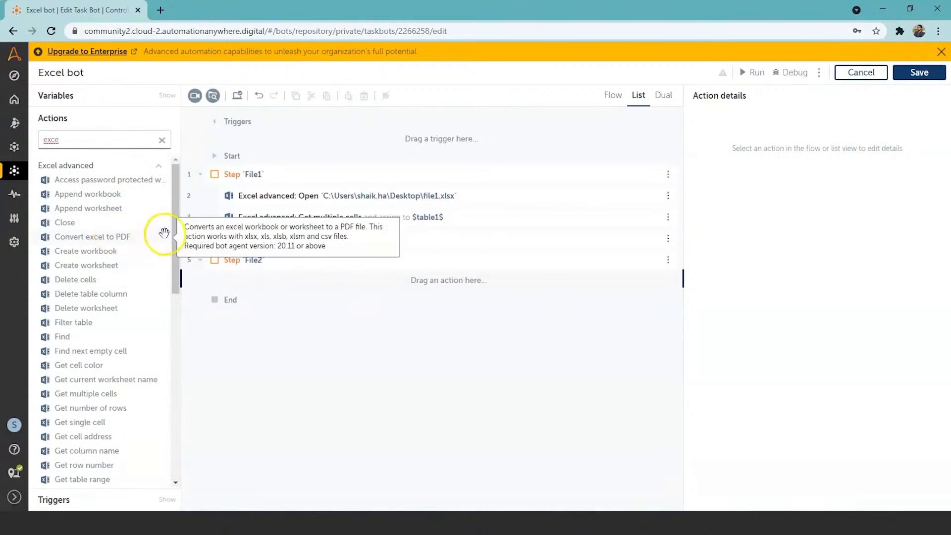
drag(173, 228, 171, 315)
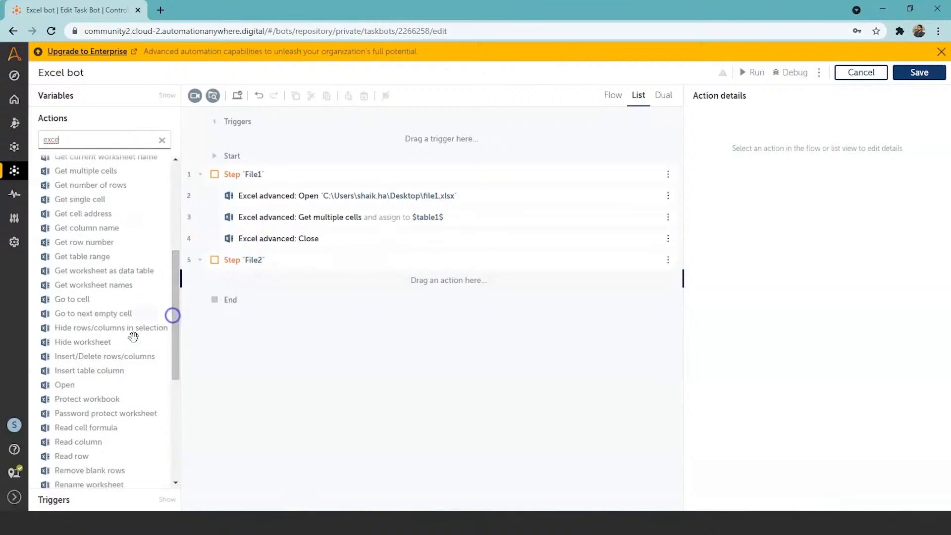
double_click(59, 389)
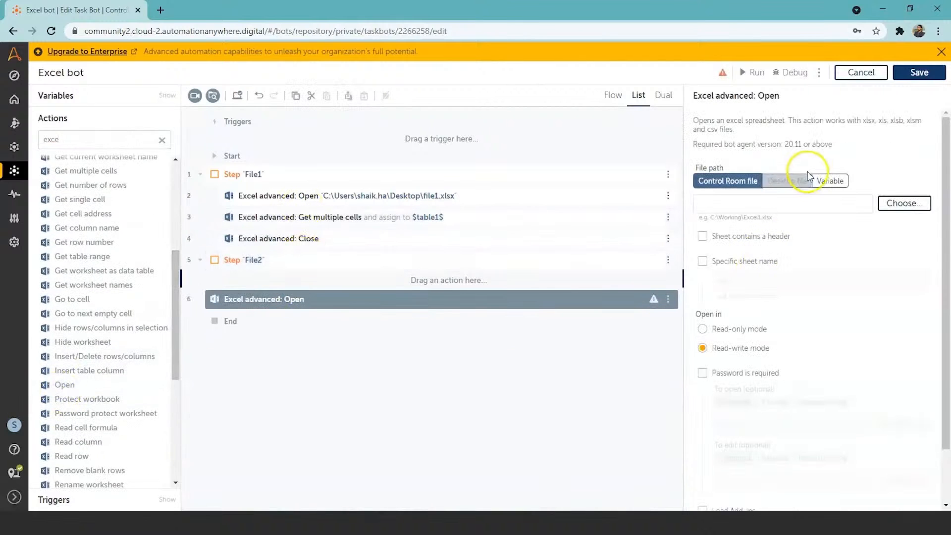
Set the new Open action to use a desktop file and choose file2 from the Desktop folder
click(792, 184)
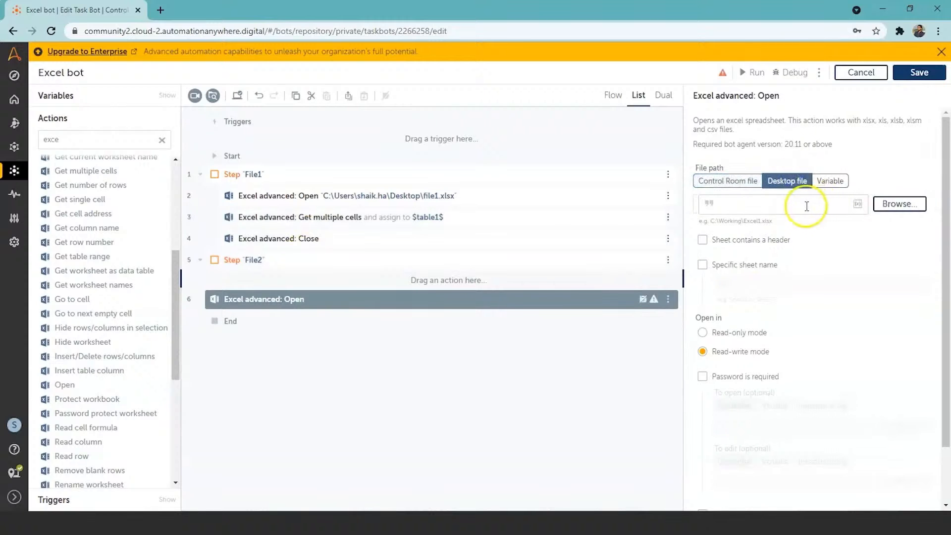
click(885, 201)
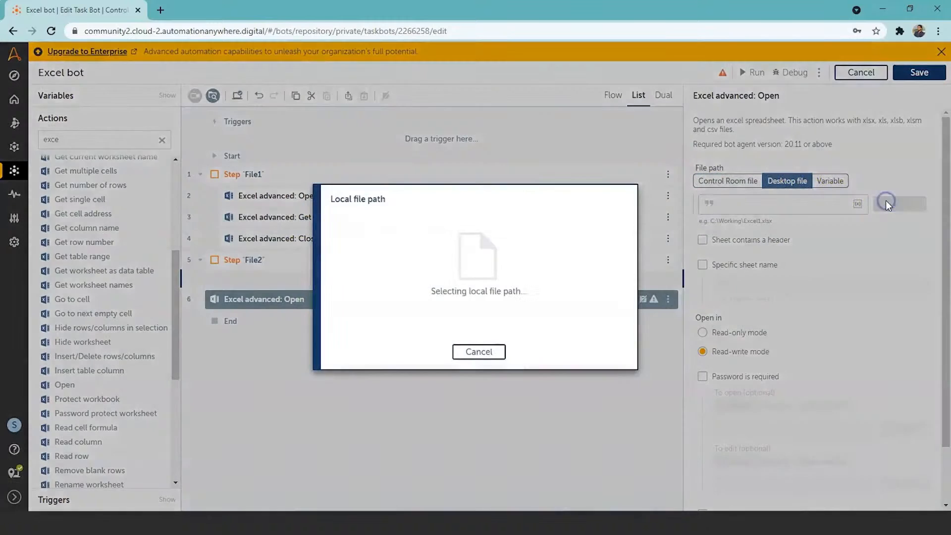
click(80, 119)
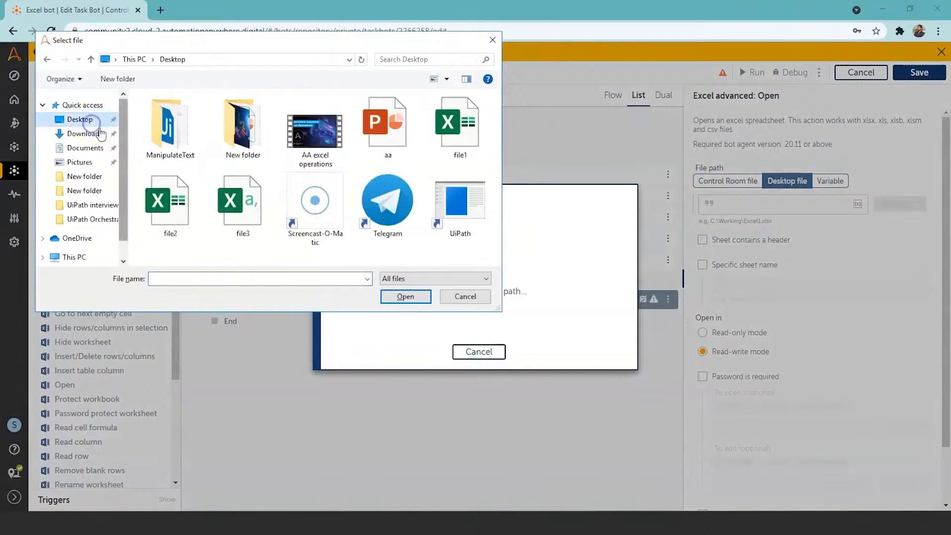
click(166, 200)
click(405, 296)
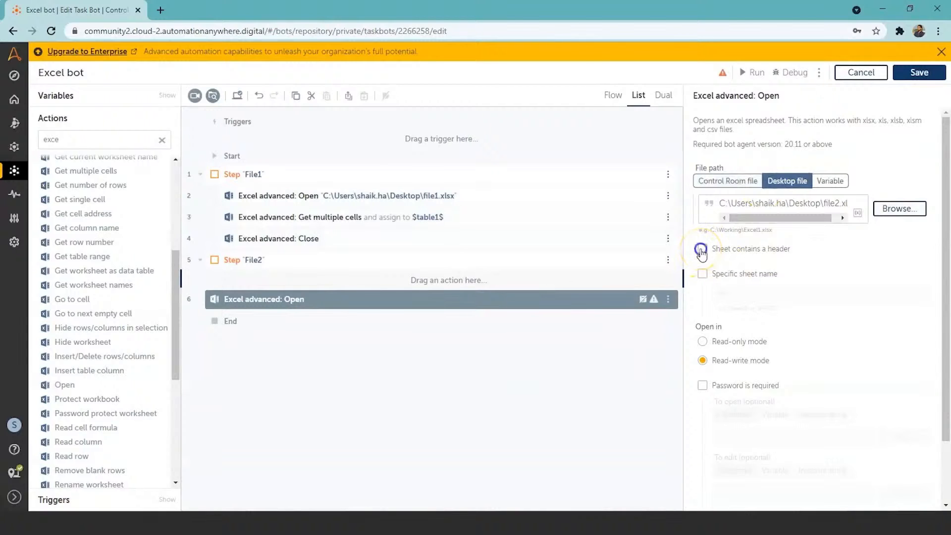
Mark the file2 sheet as containing a header and specify Sheet1 as the sheet name in the Open action
click(703, 275)
click(760, 298)
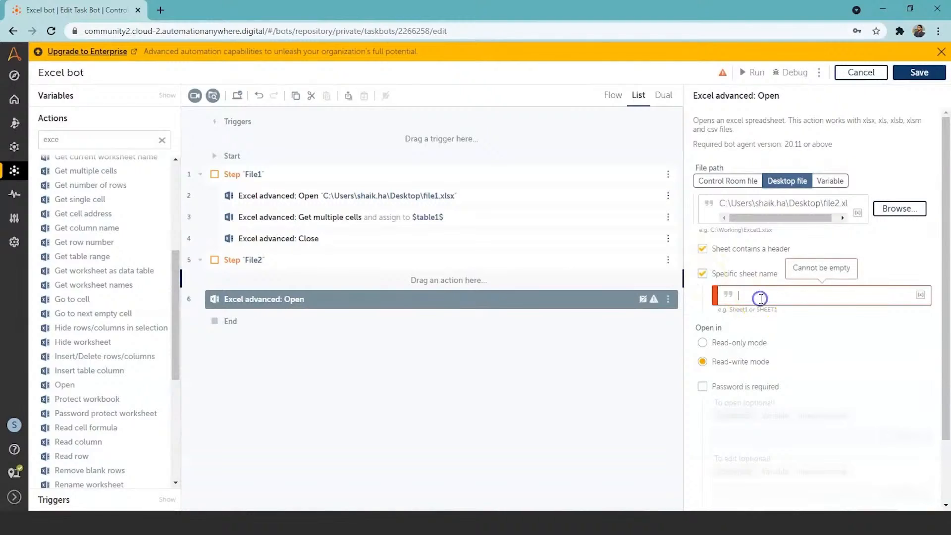
text(Sheet1)
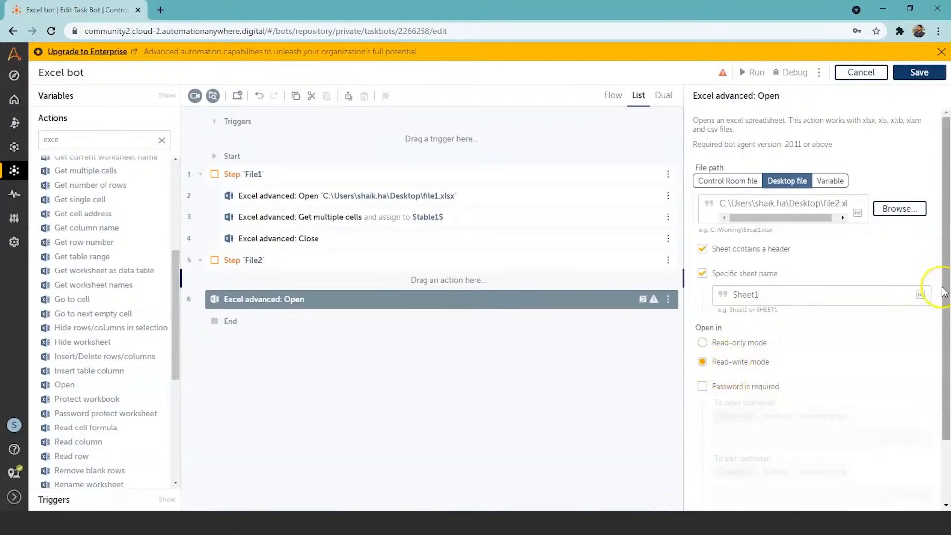
scroll(943, 292, down, 2)
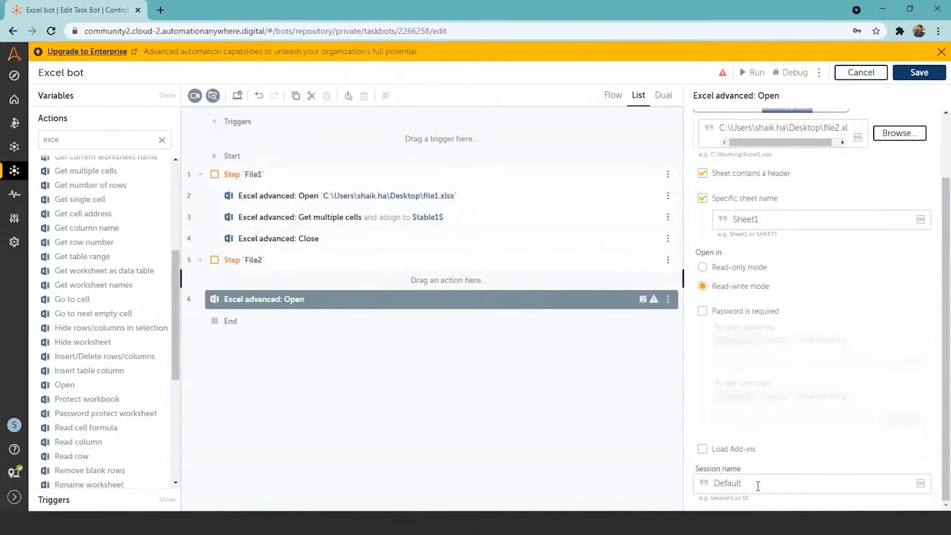
click(596, 438)
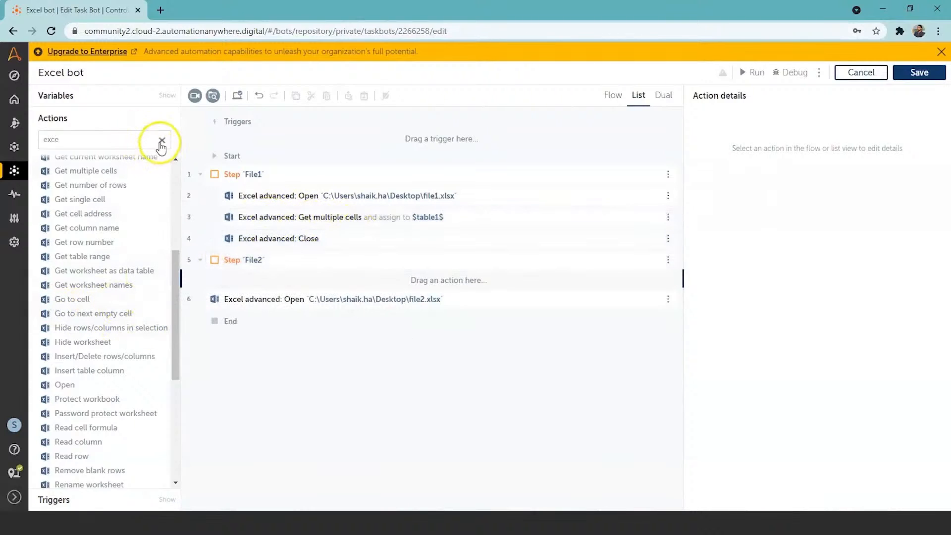
Add the Excel advanced Get multiple cells action after the file2 Open action, returning all rows with session name "Default2"
click(125, 143)
text(l)
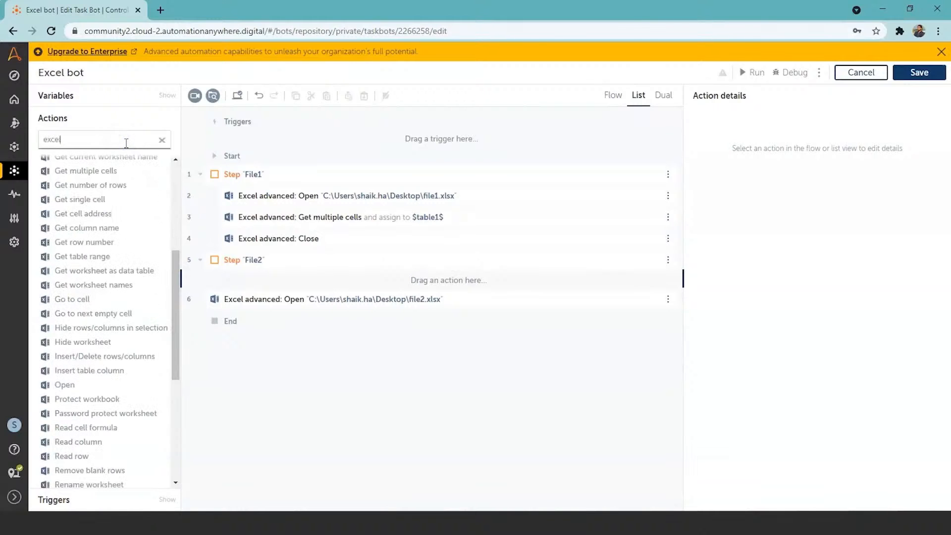
double_click(95, 171)
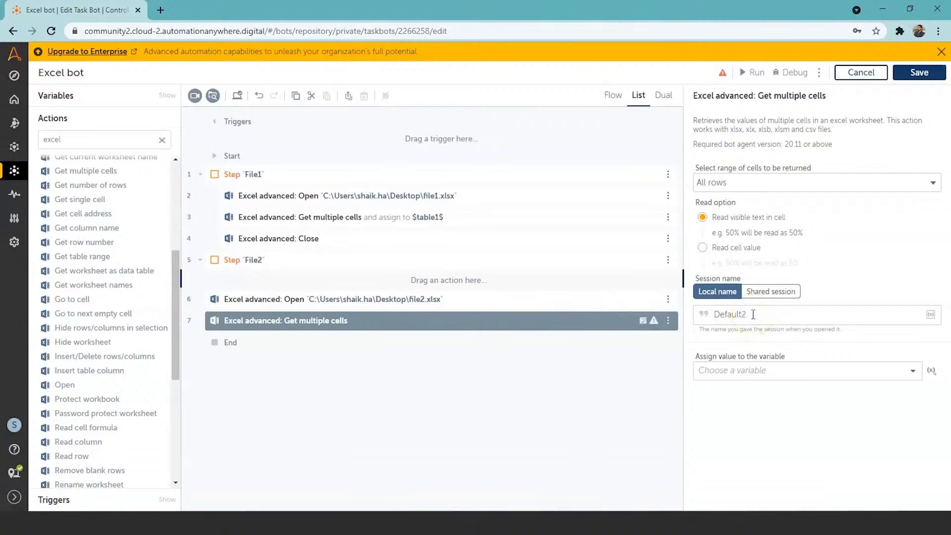
Create a table variable named "table2" and assign the output of the new Get multiple cells action to it
click(930, 372)
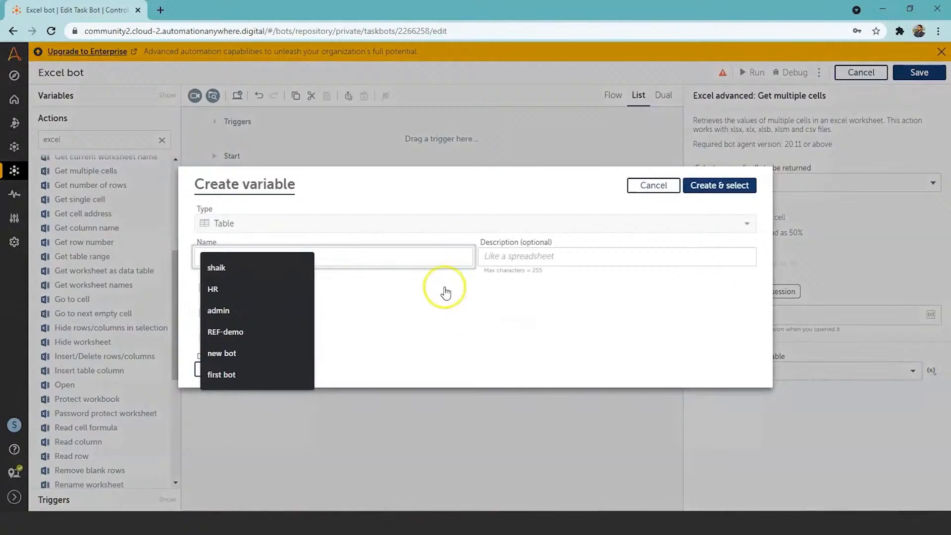
click(445, 257)
key(BackSpace)
key(BackSpace)
key(BackSpace)
key(BackSpace)
key(BackSpace)
key(BackSpace)
key(BackSpace)
key(BackSpace)
key(BackSpace)
key(BackSpace)
key(BackSpace)
key(BackSpace)
key(BackSpace)
text(table2)
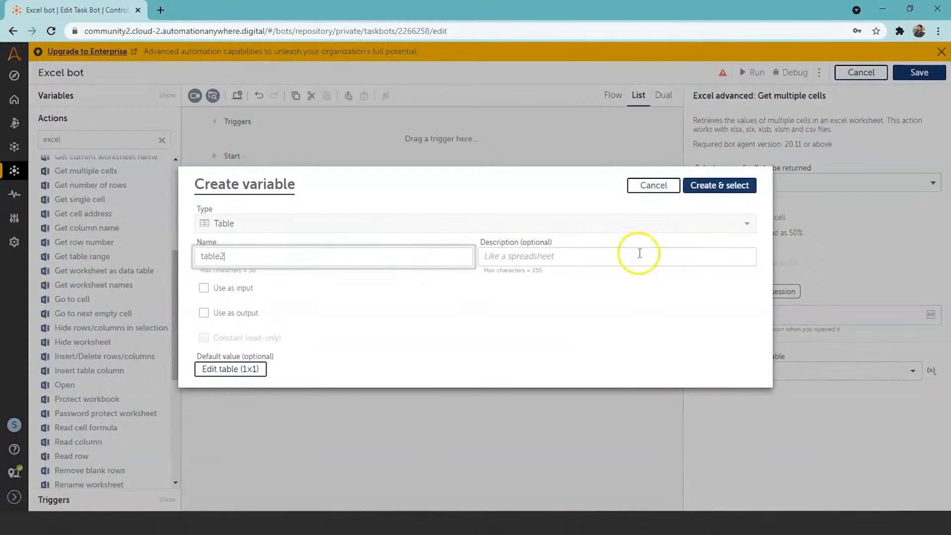
click(723, 186)
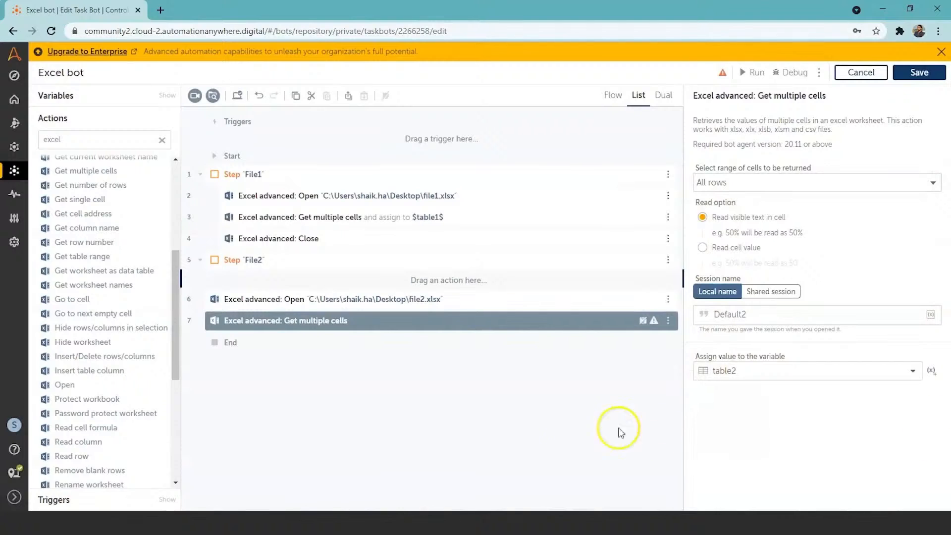
click(572, 418)
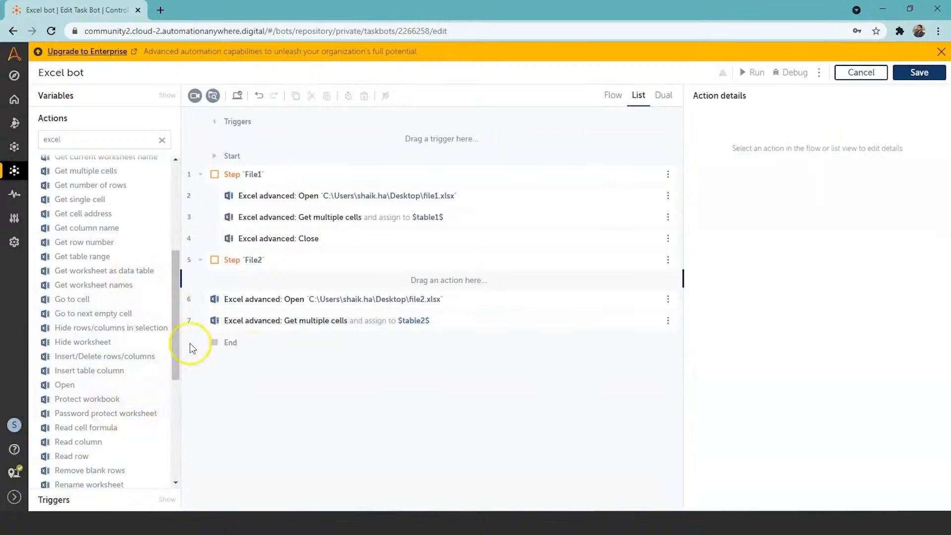
Add the Excel advanced Close action with session name "Default2" as the last action, and save the bot
drag(175, 335, 171, 252)
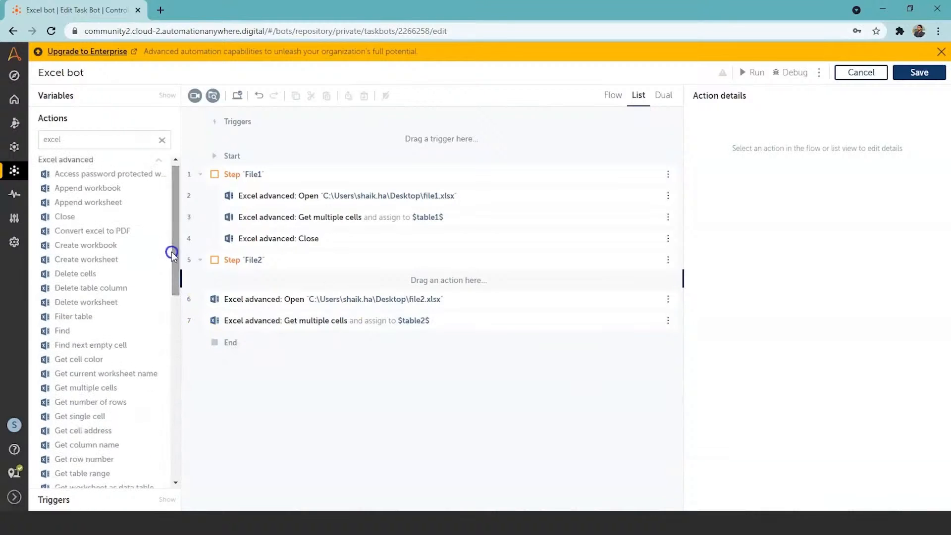
double_click(66, 218)
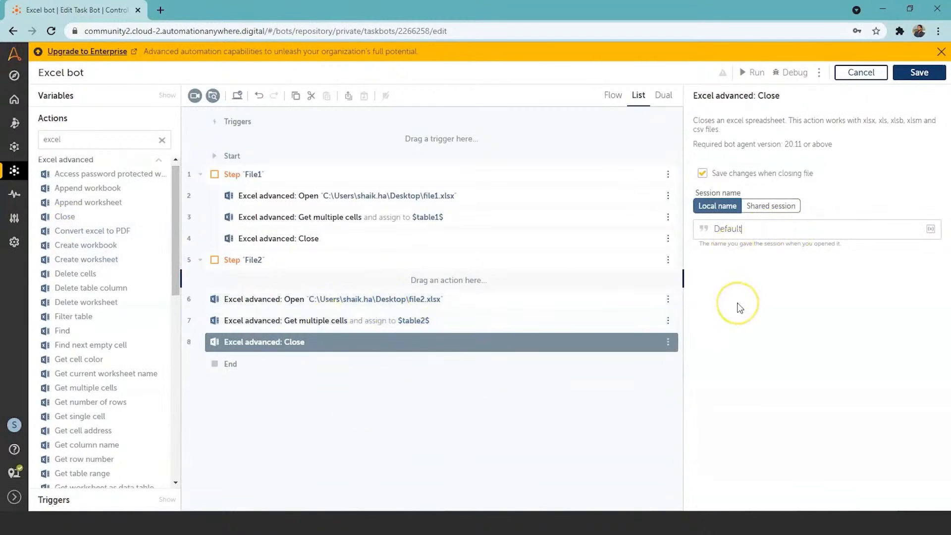
click(563, 448)
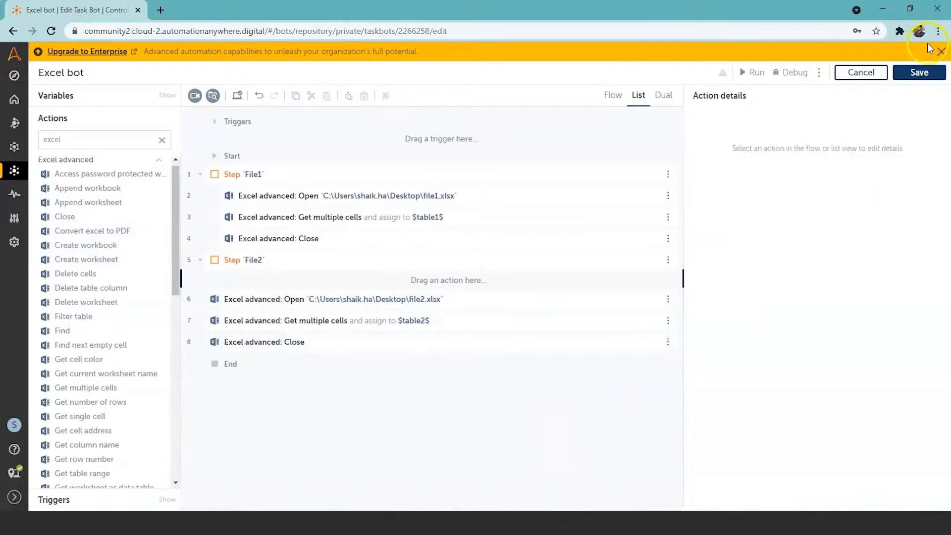
click(920, 72)
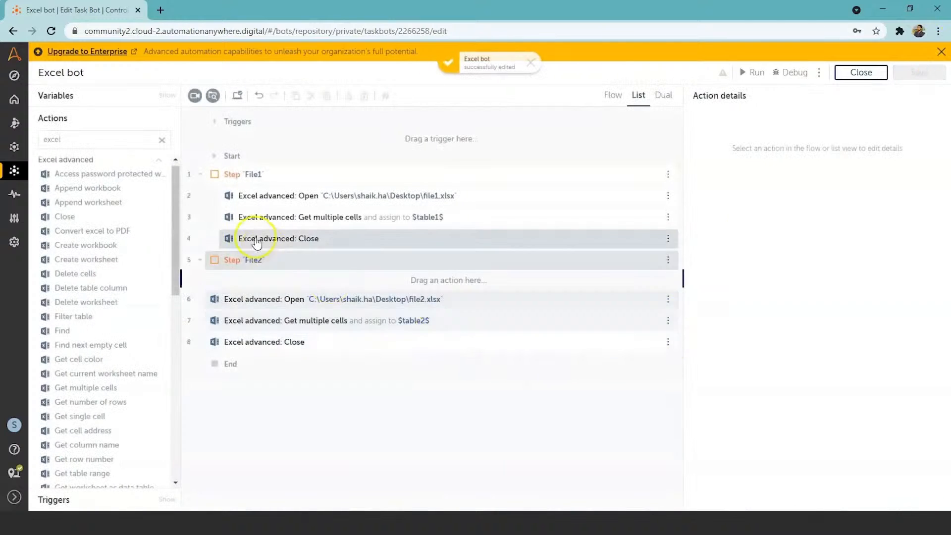
Move the file2 Open, Get multiple cells and Close actions into the File2 step, and collapse both steps
click(203, 260)
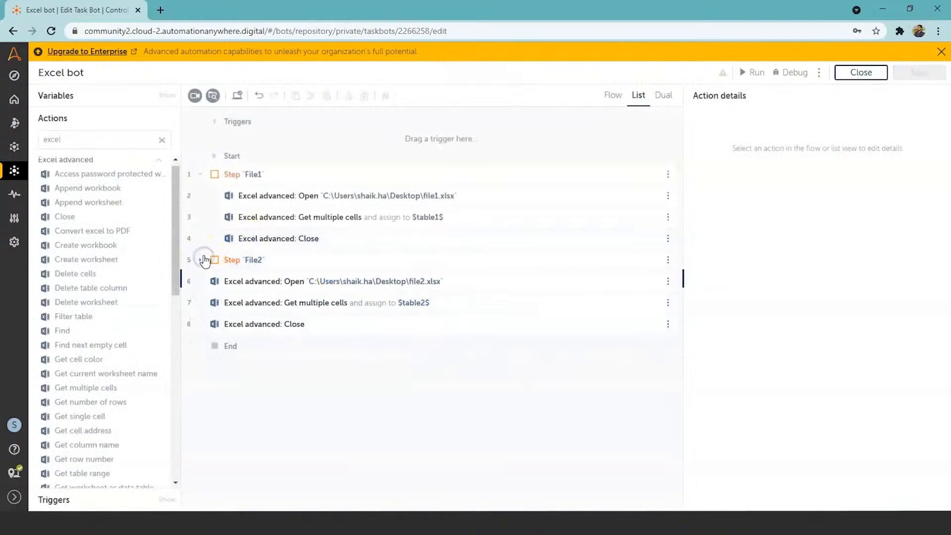
click(203, 175)
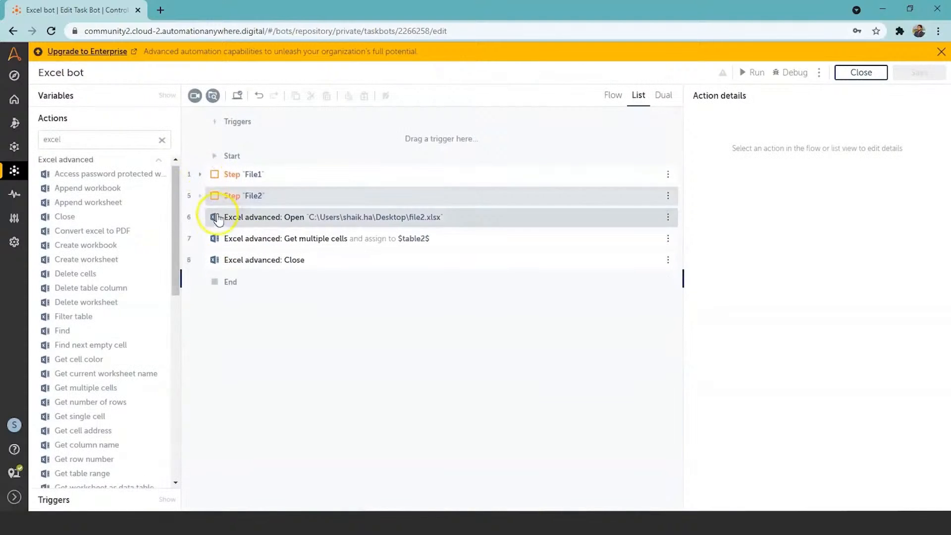
click(201, 197)
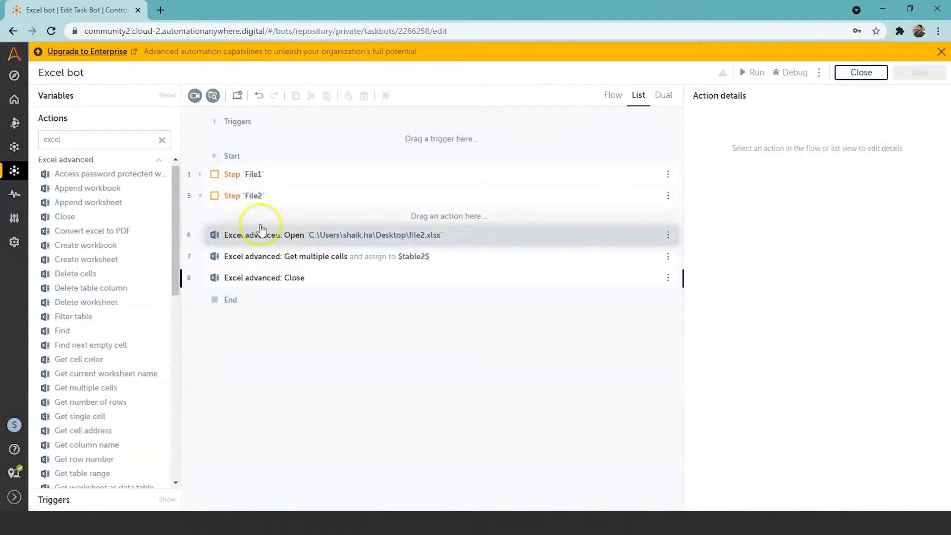
drag(275, 236, 299, 218)
drag(277, 258, 323, 243)
click(201, 197)
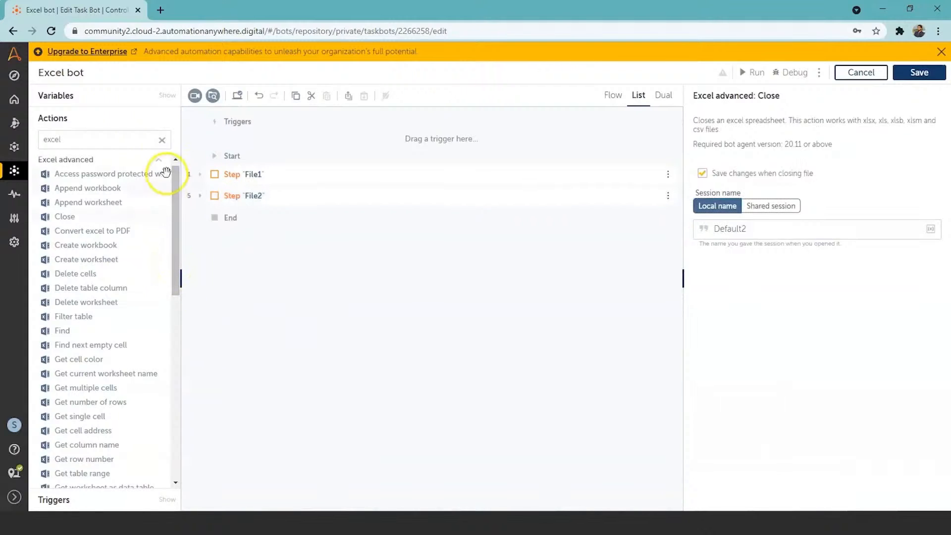
Add the Data Table Merge action after the File2 step
click(162, 140)
text(data table)
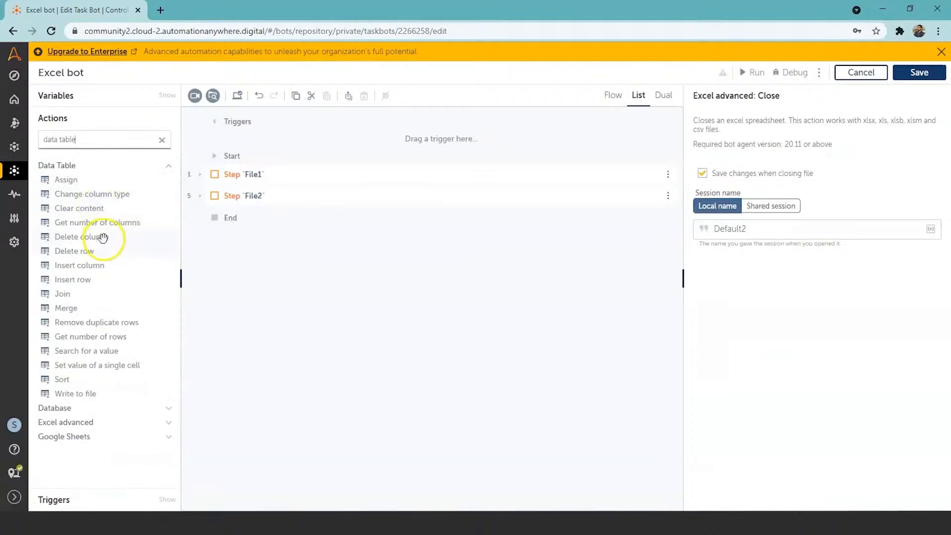
click(69, 311)
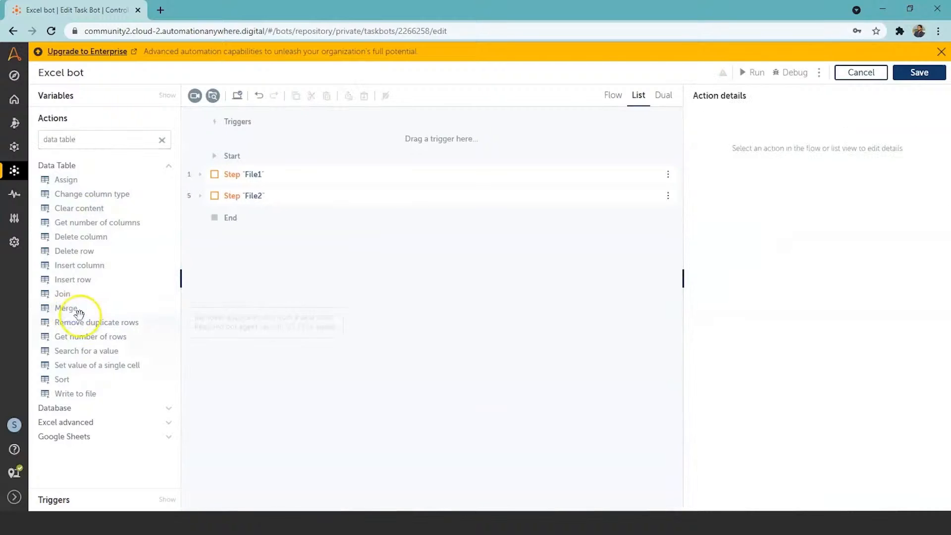
double_click(69, 310)
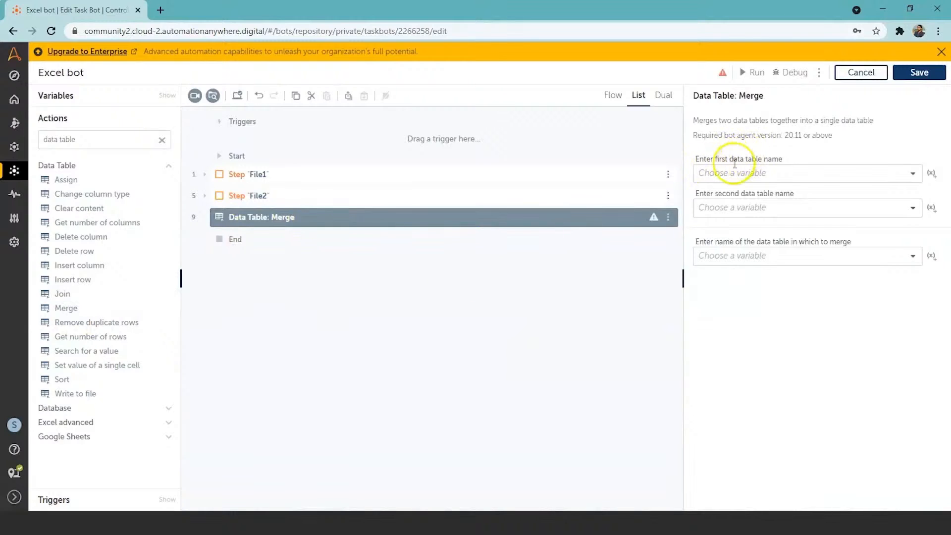
Set table1 as the first data table and table2 as the second data table of the Merge action
click(913, 174)
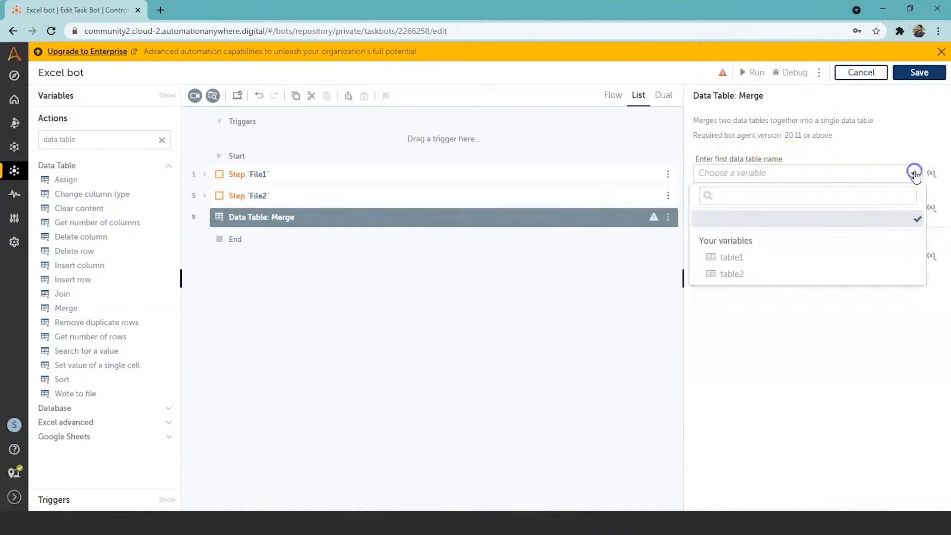
click(835, 256)
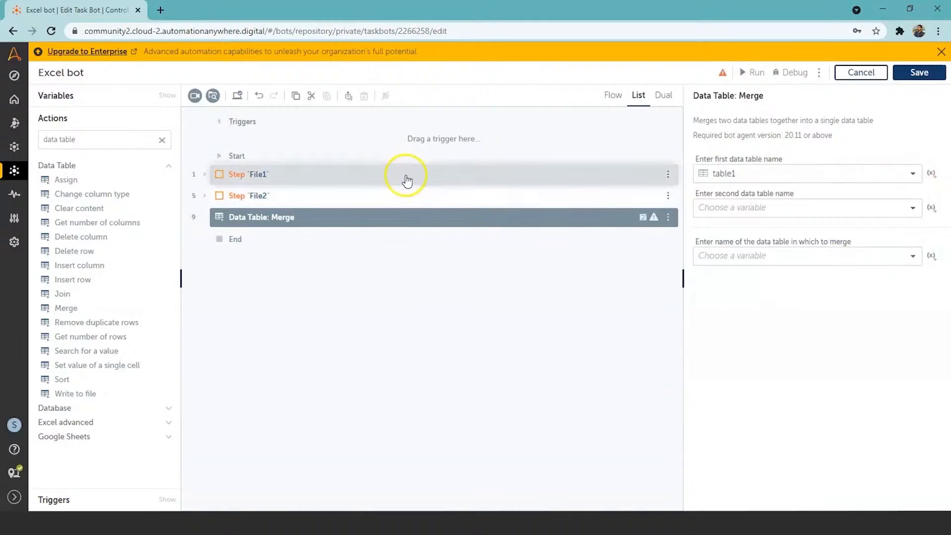
click(919, 210)
click(842, 307)
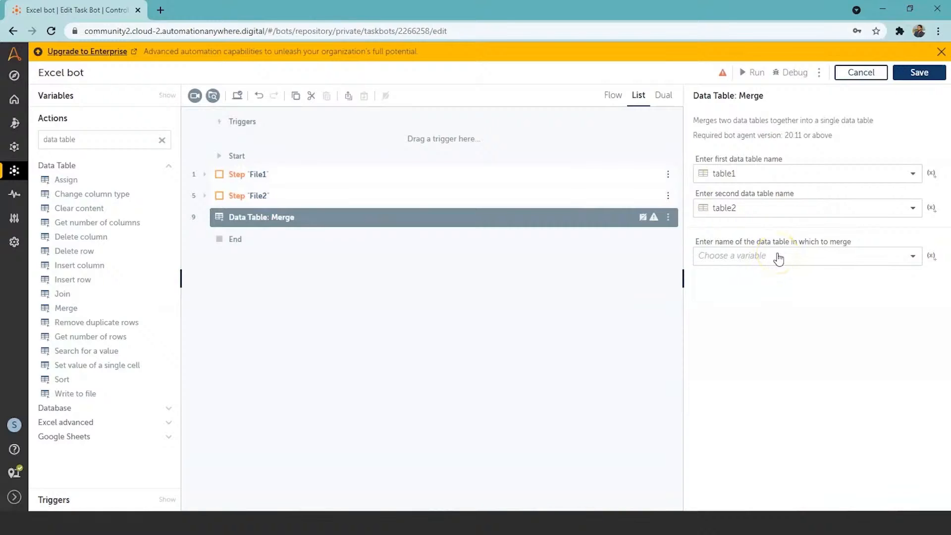
Create a table variable named "table3" and use it as the data table in which to merge
click(935, 256)
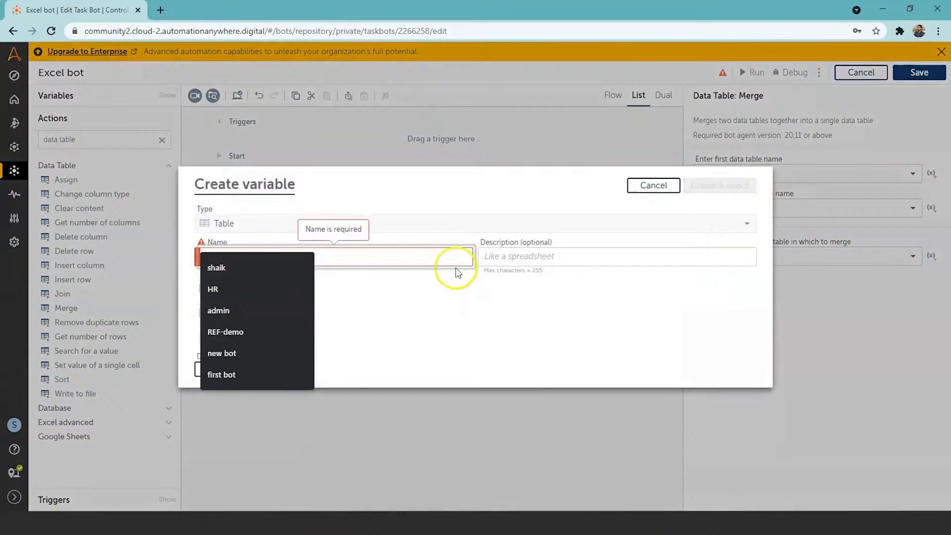
click(455, 253)
text(ta)
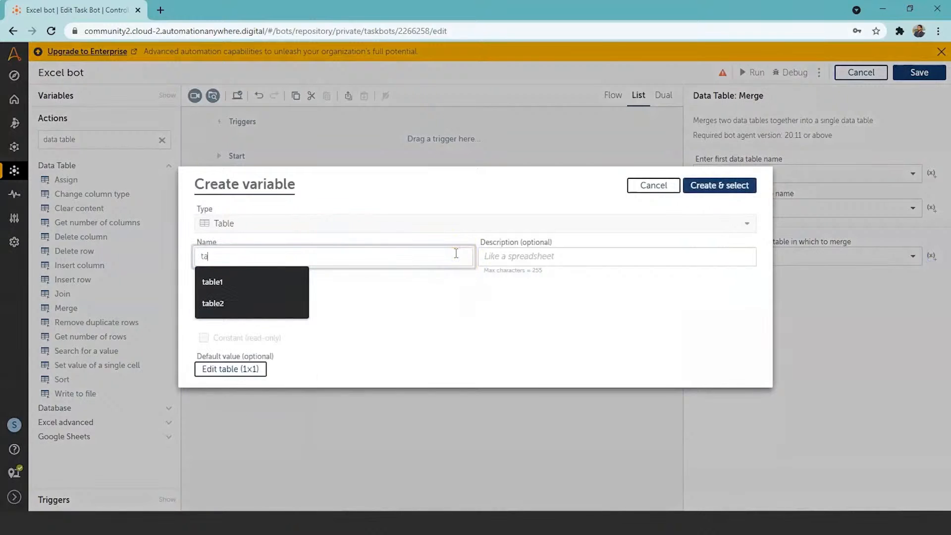
text(ble3)
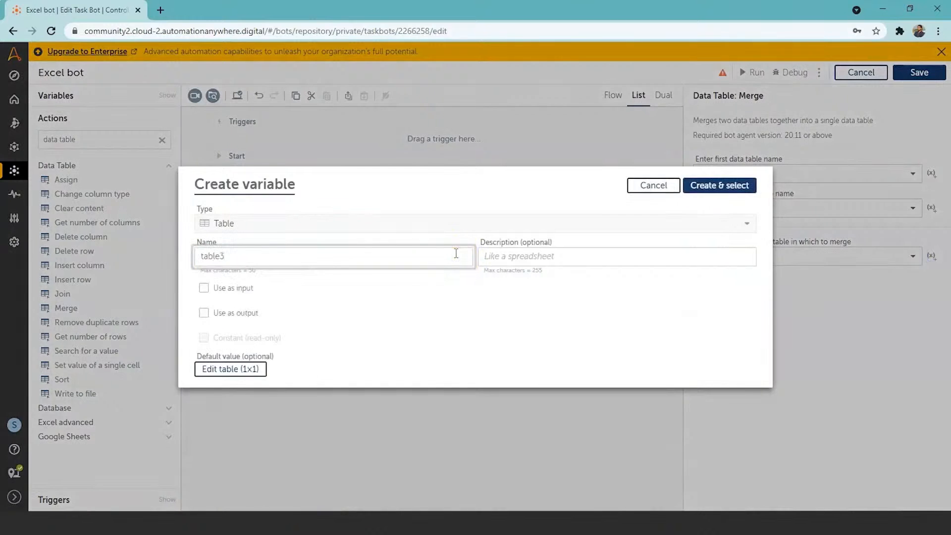
click(712, 191)
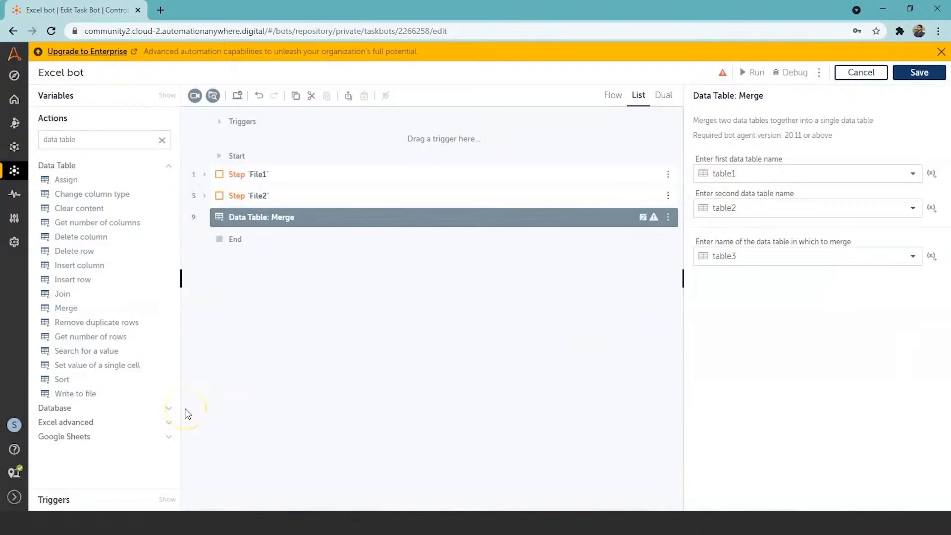
Add a Data Table Write to file action that writes table3 to result.csv on the desktop, creating missing folders/files and overwriting the existing file
double_click(86, 395)
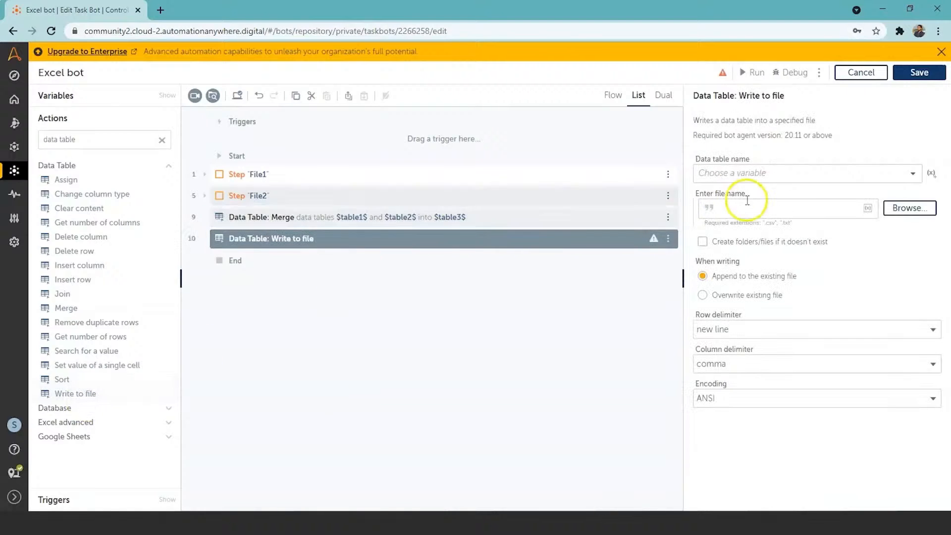
click(912, 173)
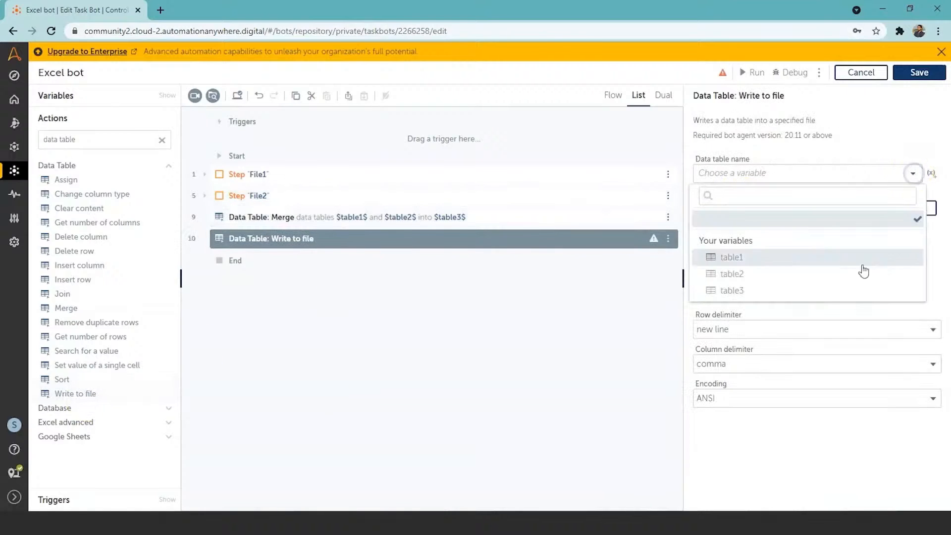
click(830, 293)
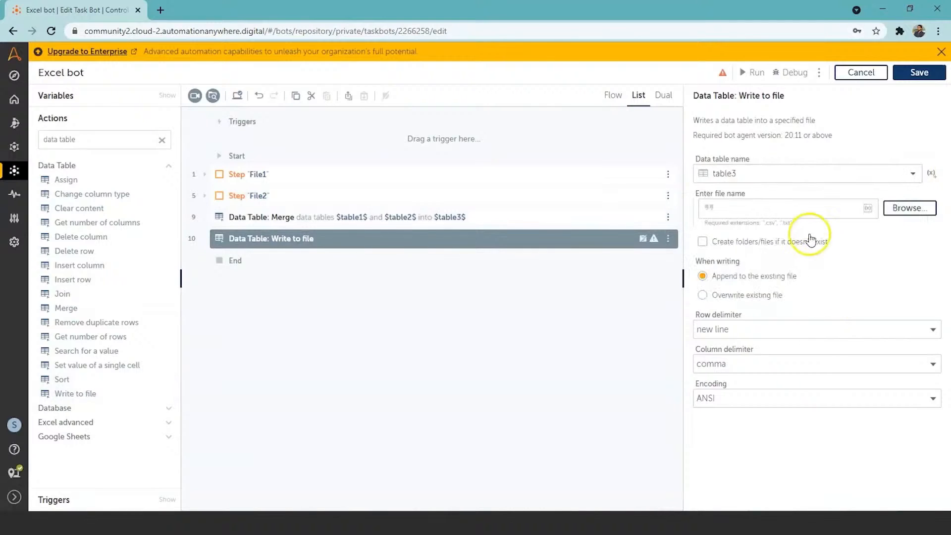
click(792, 207)
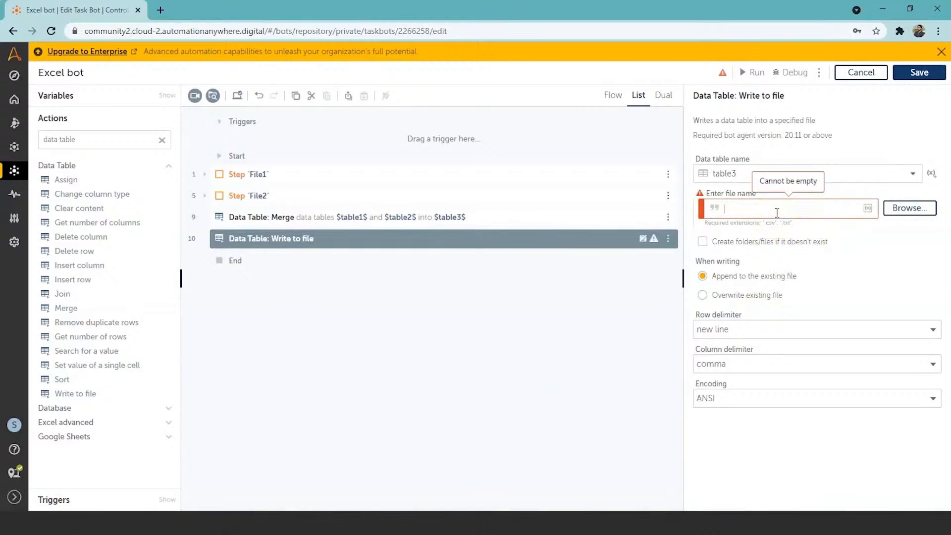
text(C:\Users\shaik.ha\Desktop)
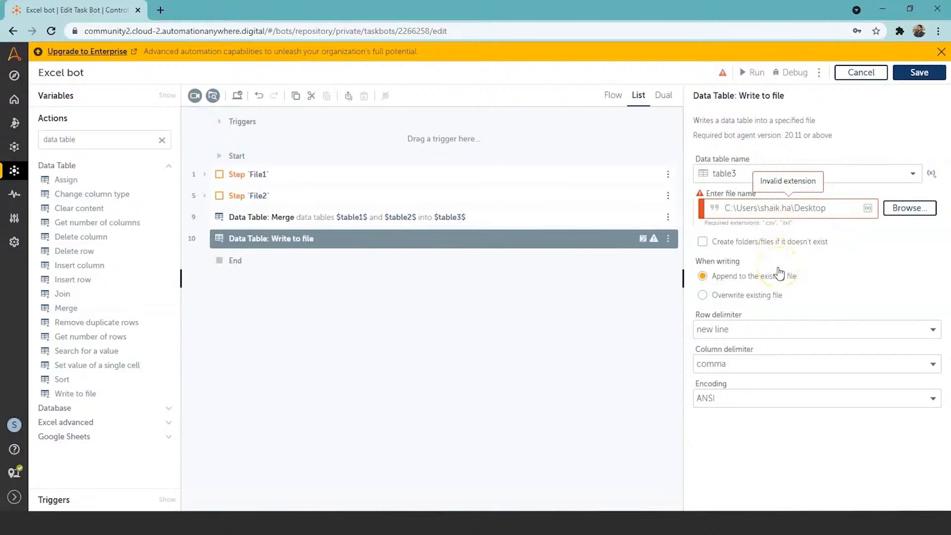
click(775, 294)
text(sv)
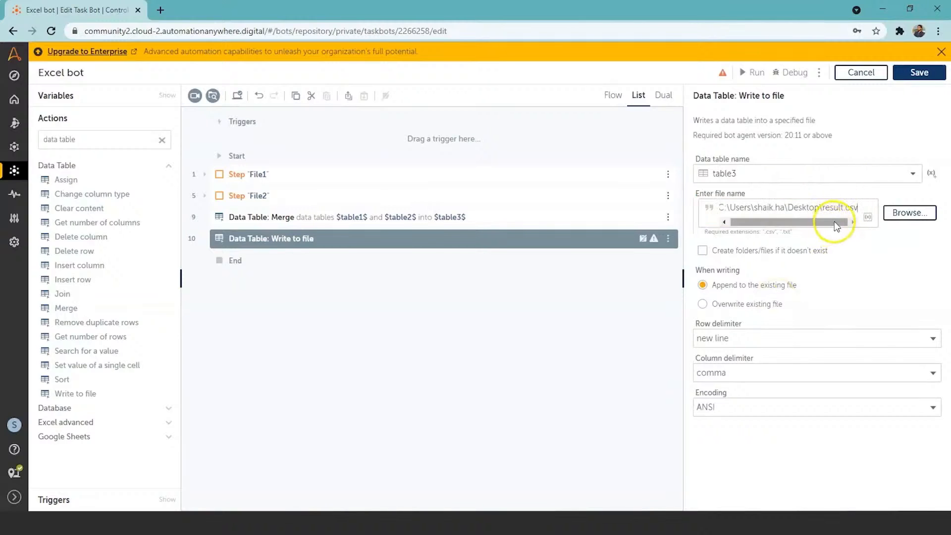
click(703, 252)
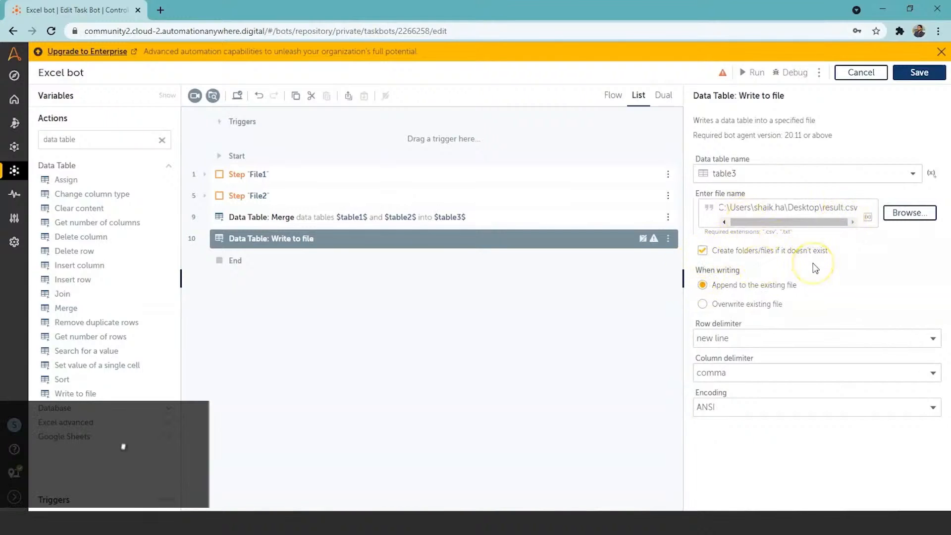
click(703, 305)
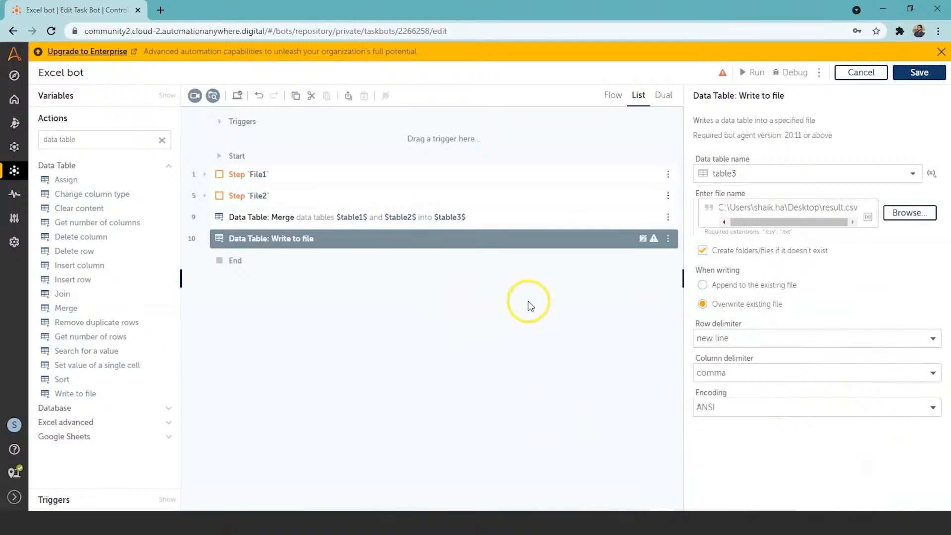
Save the bot with its Merge and Write to file actions and run it
click(486, 418)
click(917, 84)
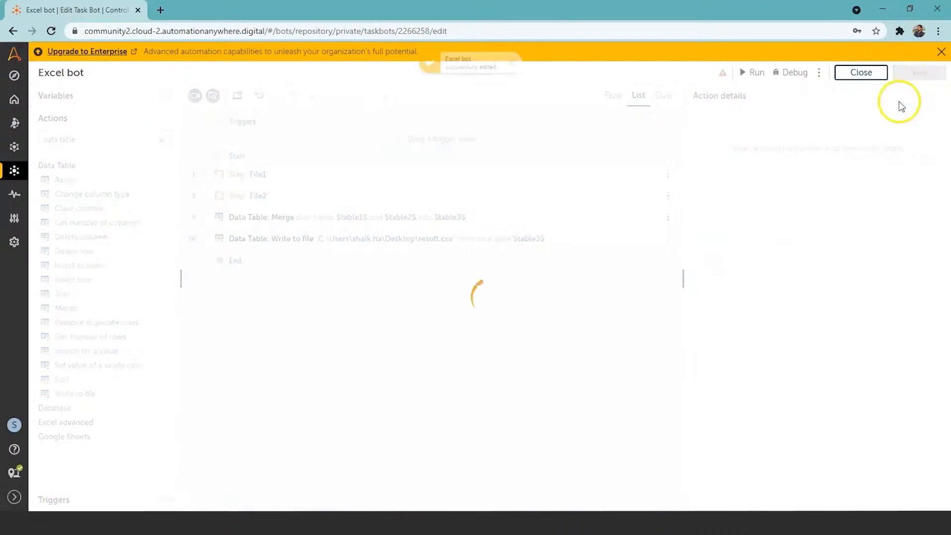
click(755, 77)
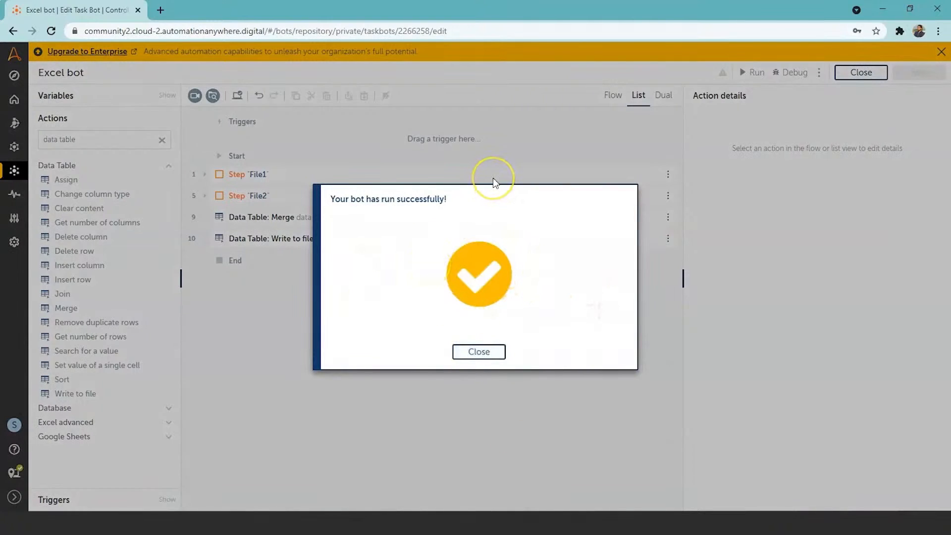
Switch to the desktop, move the result file directly below file2 and open it in Excel
click(883, 8)
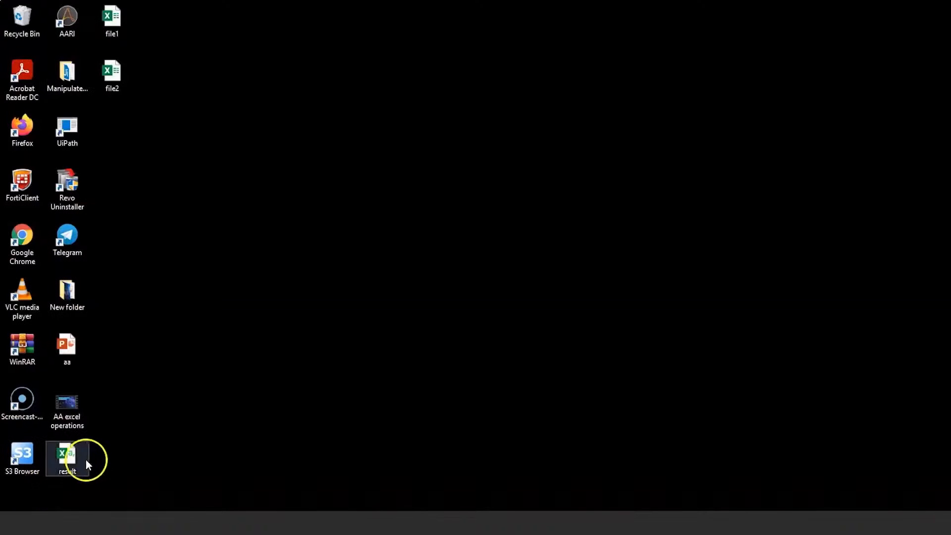
drag(67, 466, 183, 291)
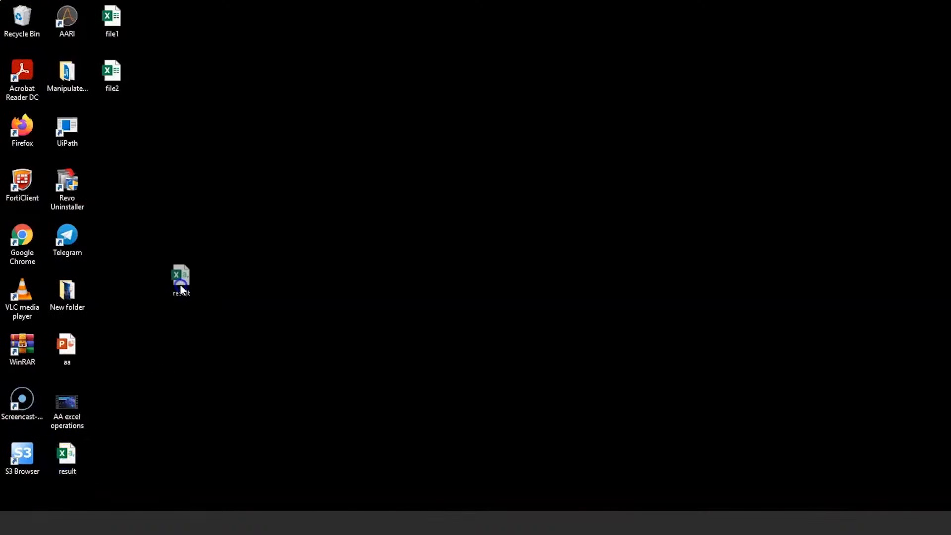
drag(123, 154, 116, 146)
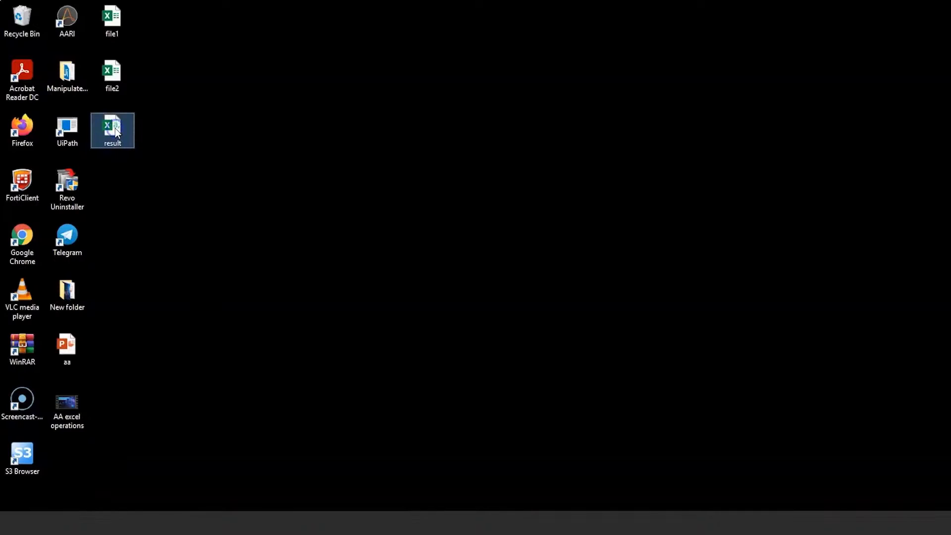
double_click(115, 128)
click(174, 236)
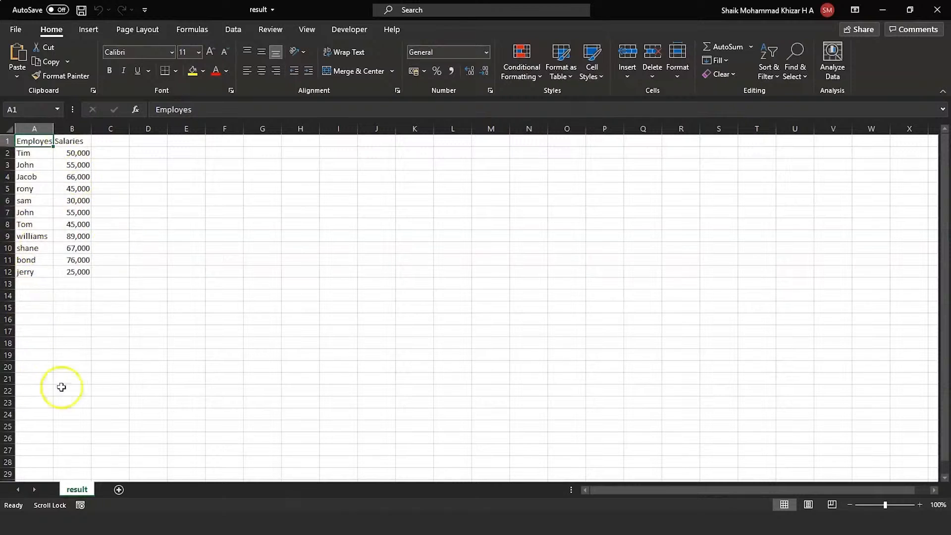
click(104, 354)
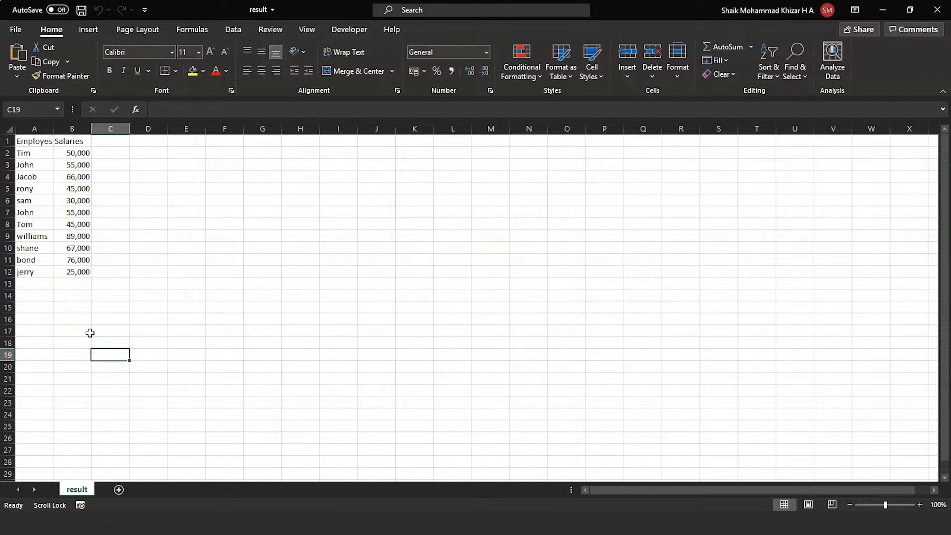
Return to the Excel bot in Chrome and place a Data Table Remove duplicate rows action between the Merge and Write to file actions
key(alt+Tab)
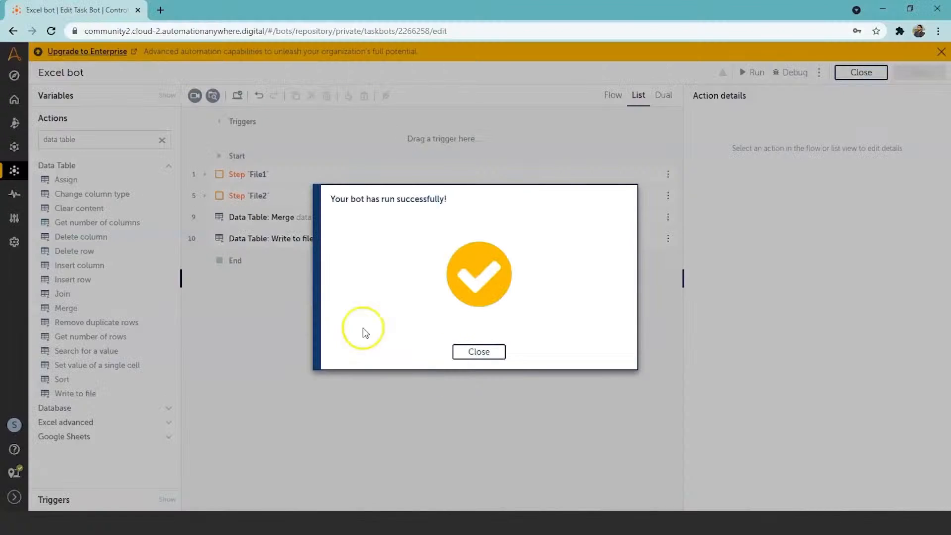
click(483, 350)
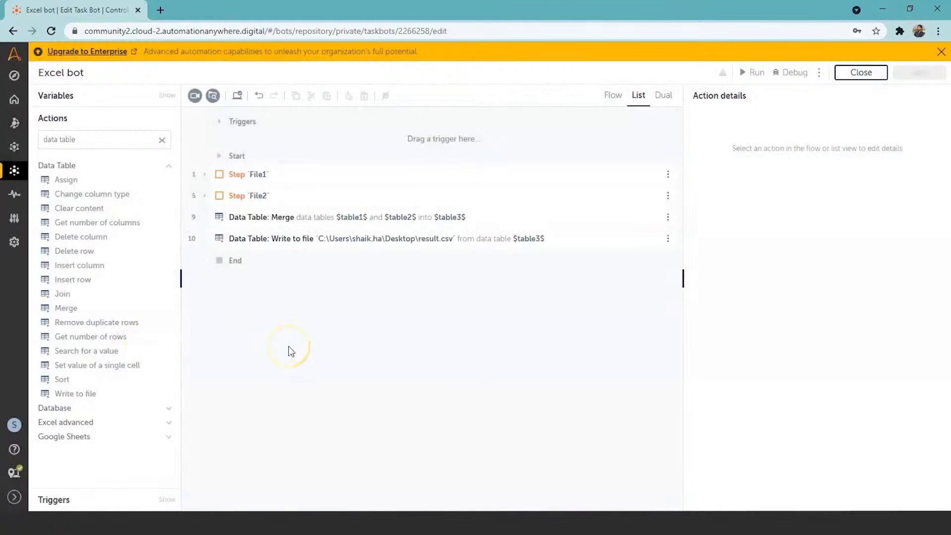
click(105, 328)
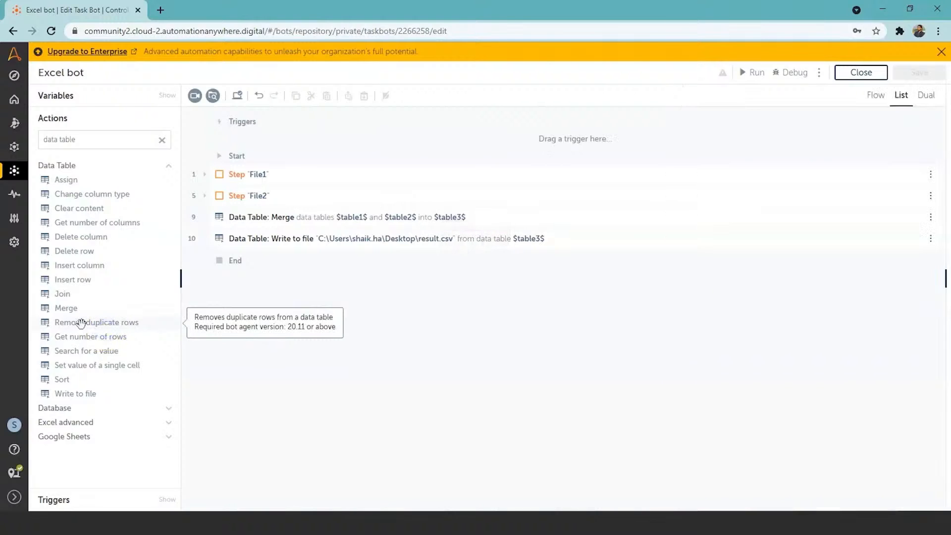
double_click(81, 324)
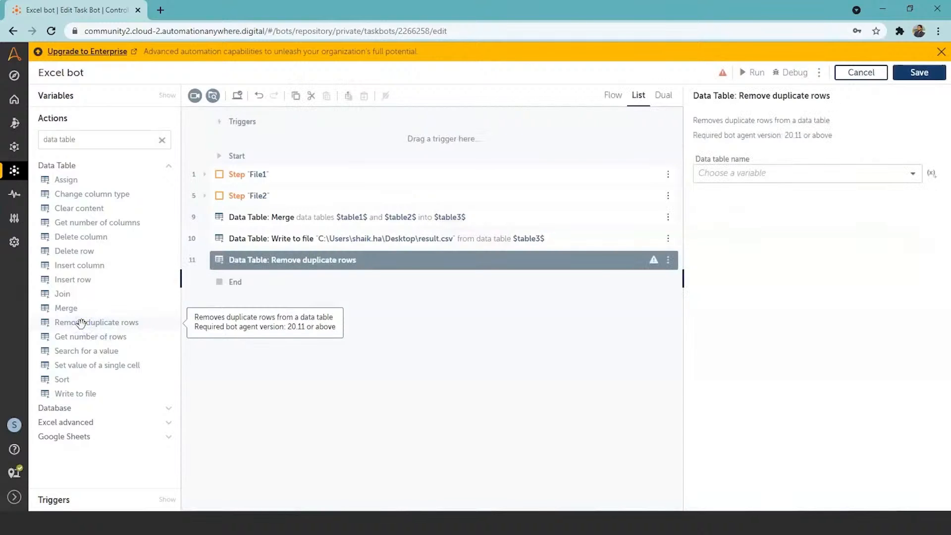
click(331, 267)
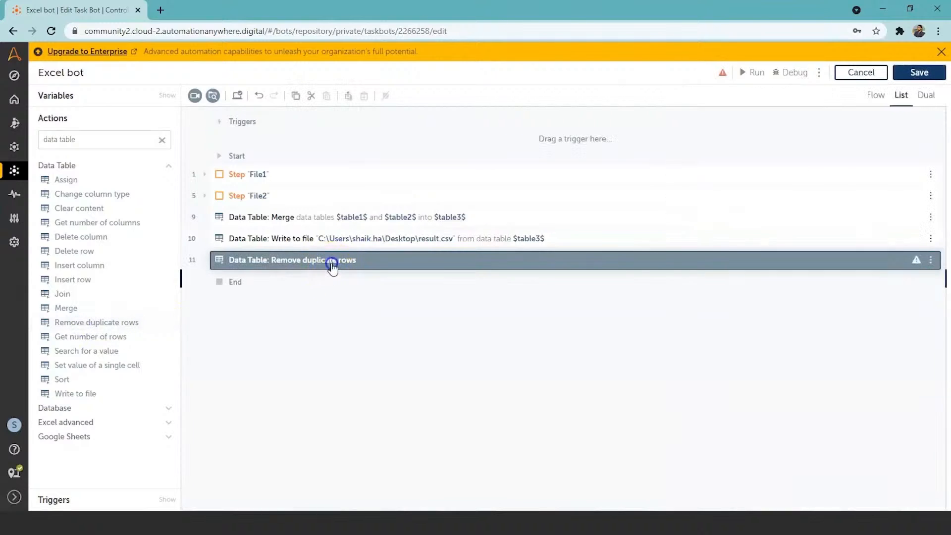
click(328, 272)
drag(328, 272, 331, 238)
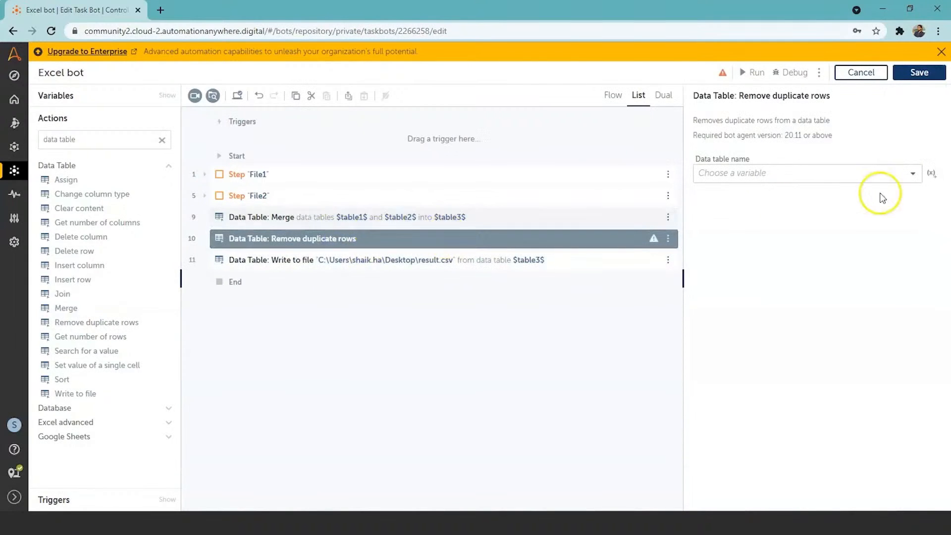
Set table3 as the data table of the Remove duplicate rows action and save the bot
click(913, 176)
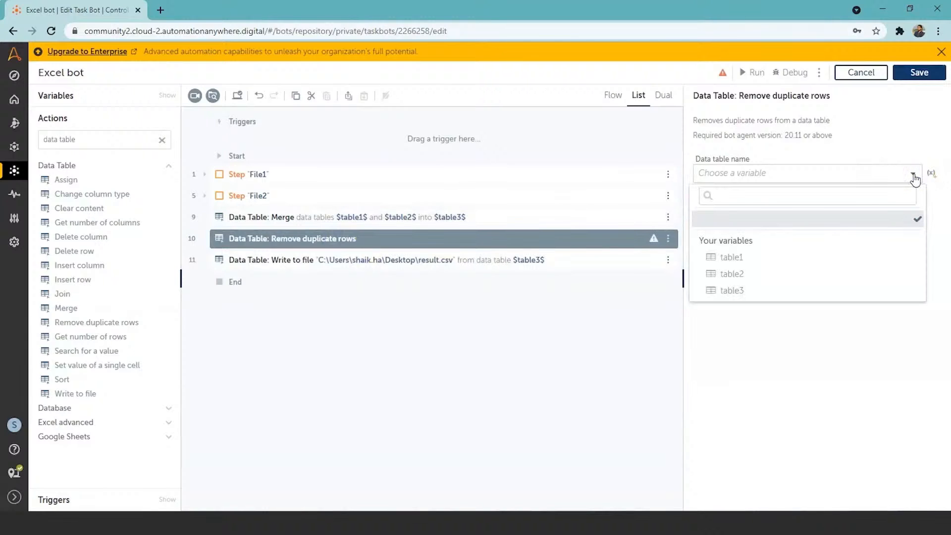
click(840, 296)
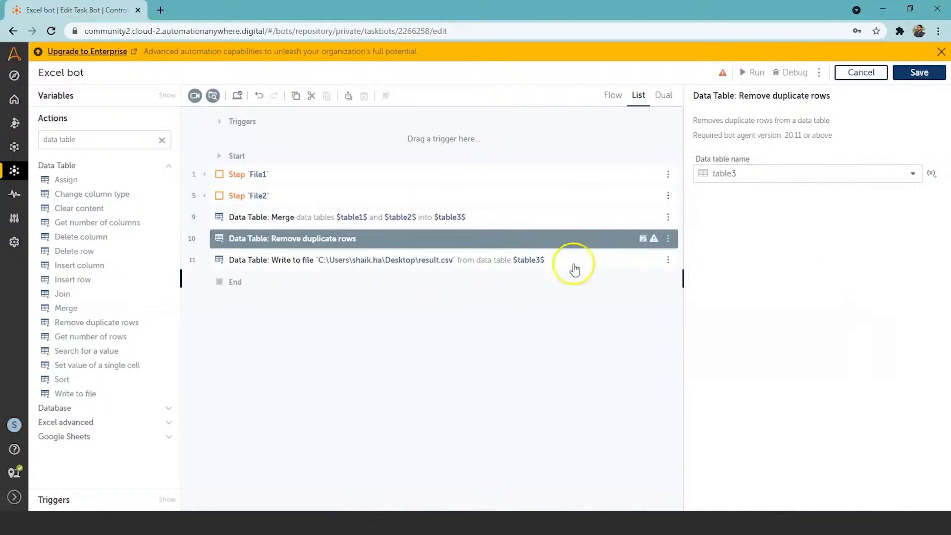
click(922, 73)
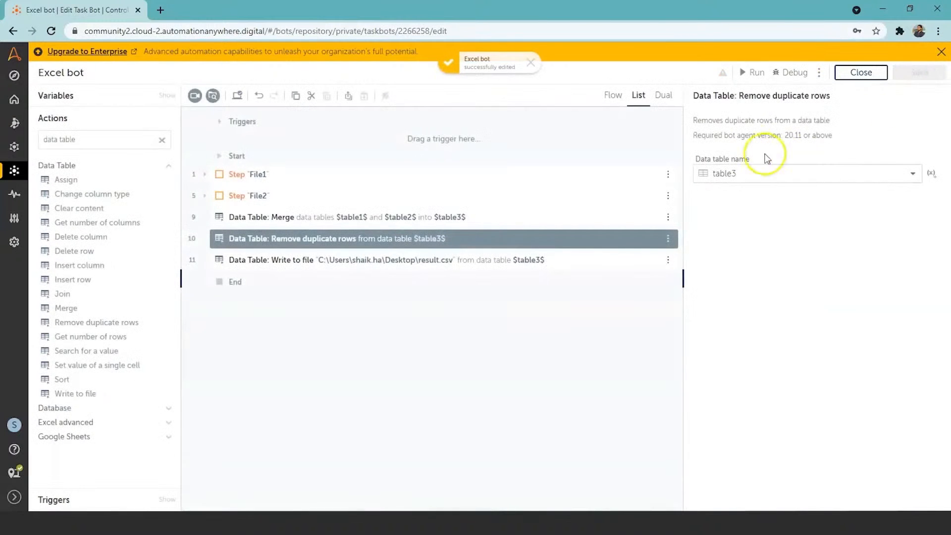
Run the bot with duplicate removal and close the result workbook still open in Excel
click(755, 75)
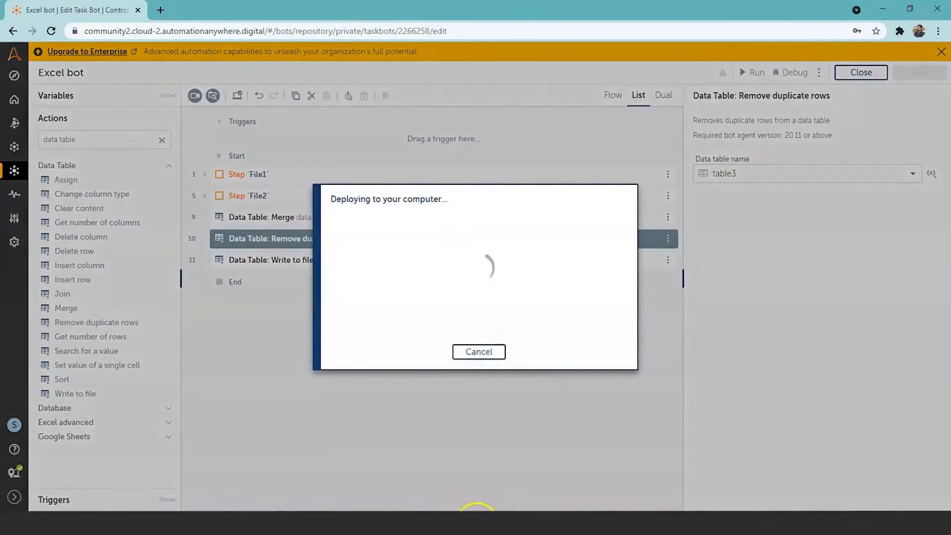
mouse_move(476, 515)
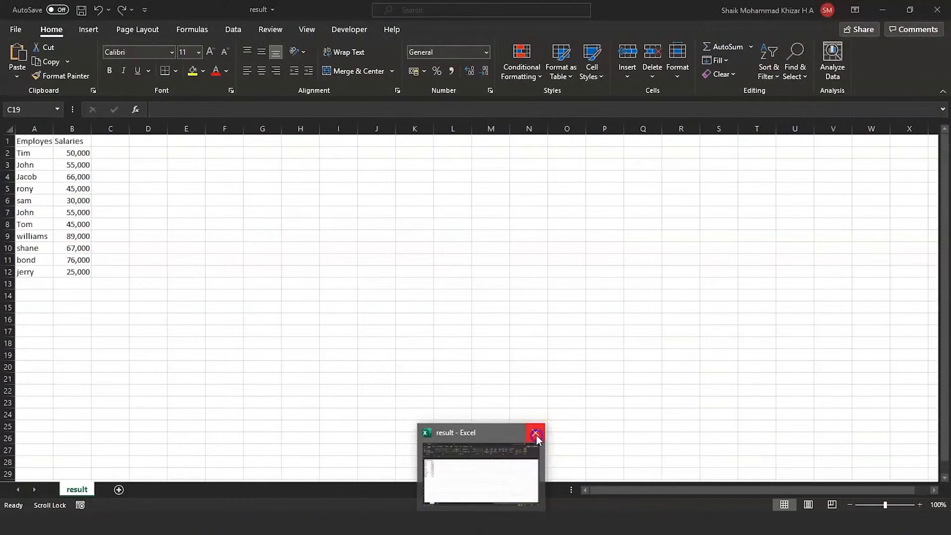
click(536, 435)
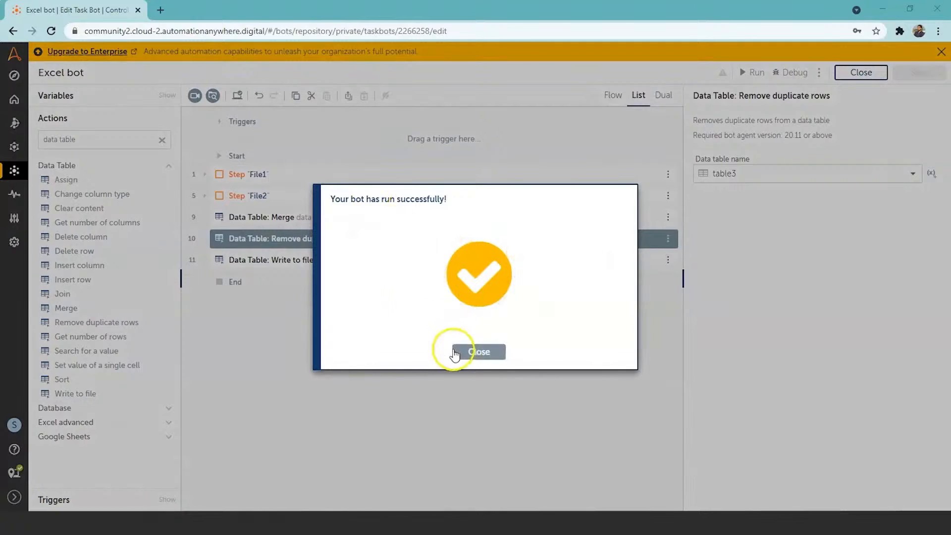
click(476, 354)
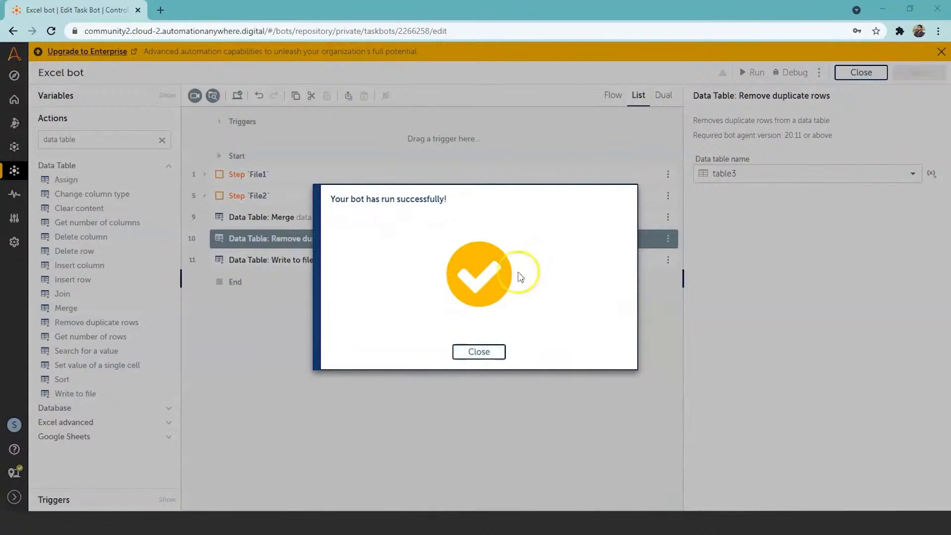
Dismiss the run message, switch to the desktop and open the result file in Excel to check the rows
click(478, 352)
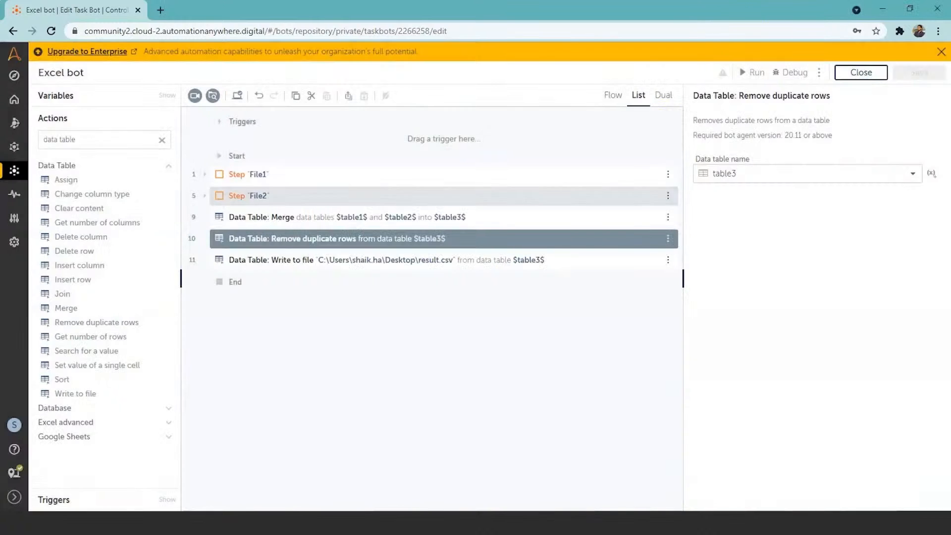
click(882, 9)
click(130, 119)
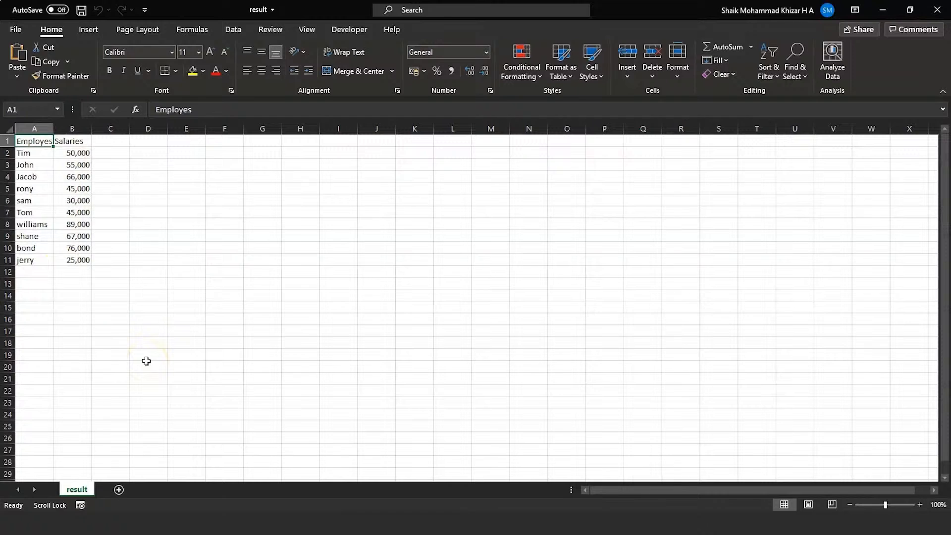
Return to the Excel bot in Chrome and place a Data Table Sort action between the Remove duplicate rows and Write to file actions
key(alt+Tab)
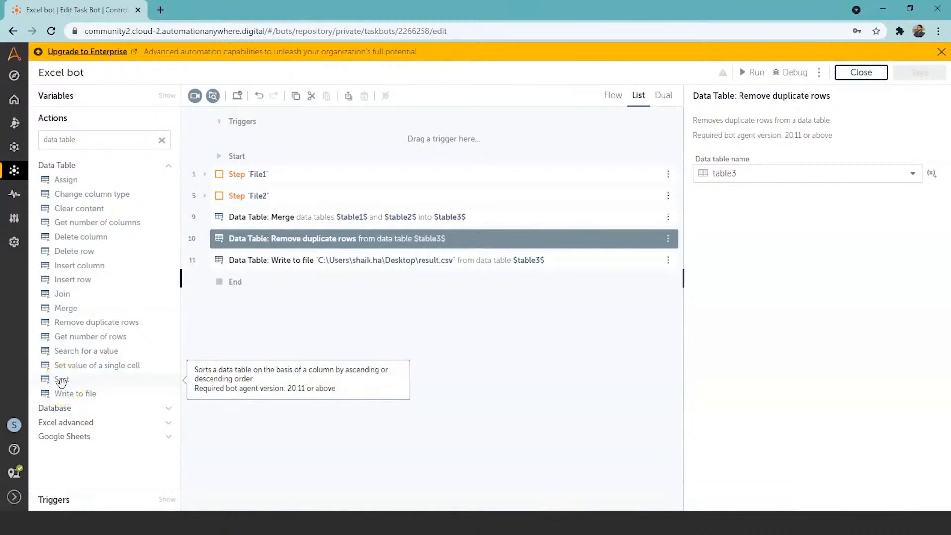
click(300, 286)
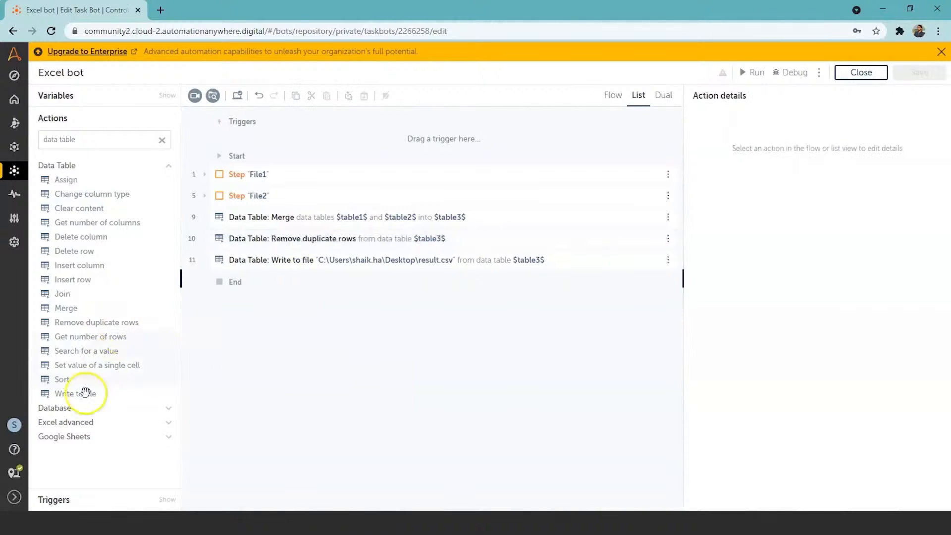
double_click(64, 379)
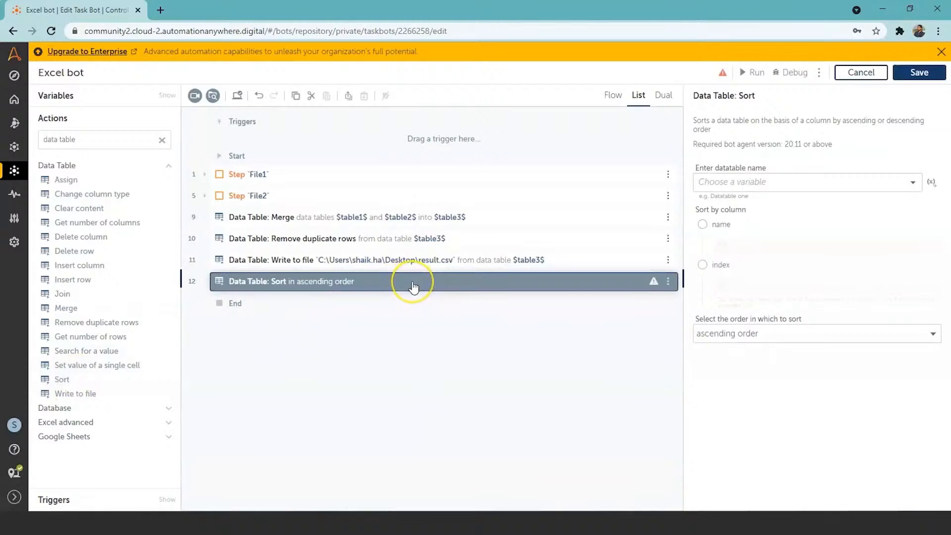
drag(414, 281, 414, 260)
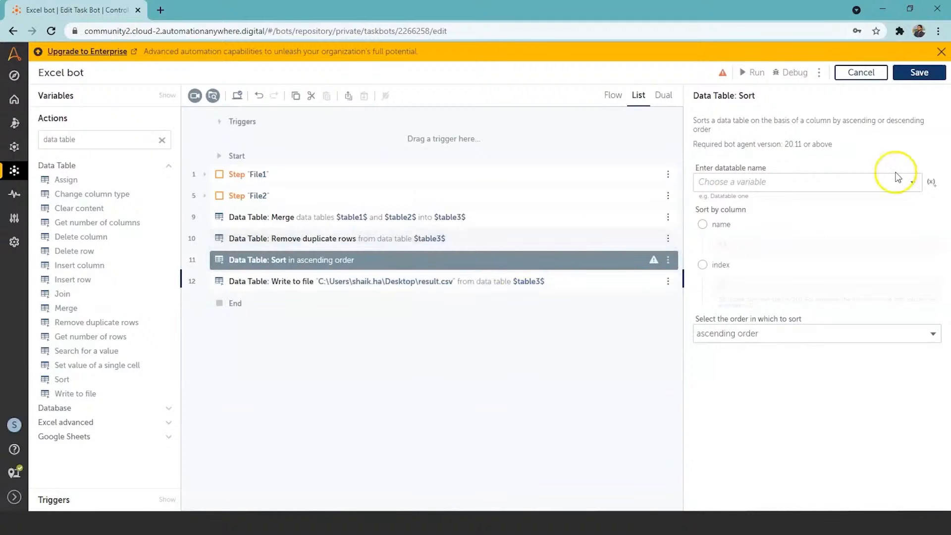
Set table3 as the Sort action's data table and sort by the column name Salaries, checking the header in the result workbook
click(913, 185)
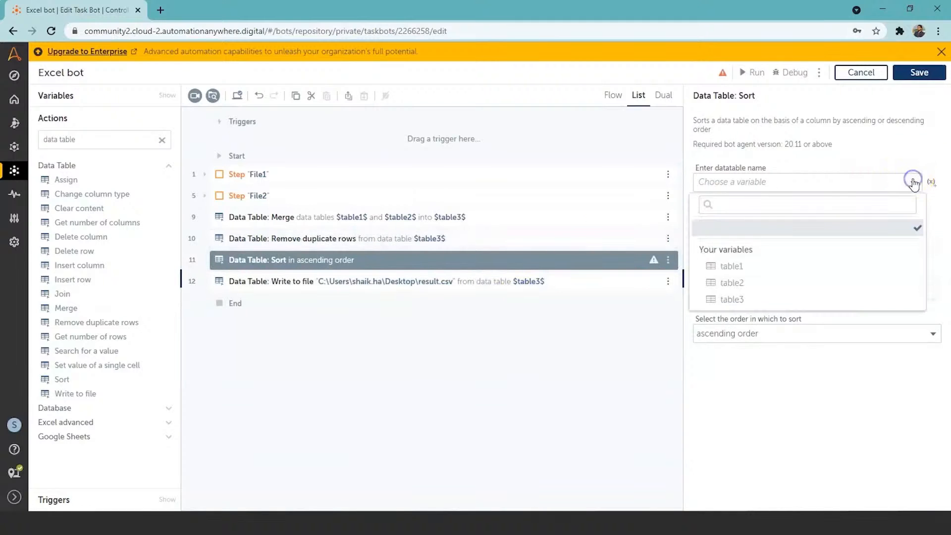
click(859, 298)
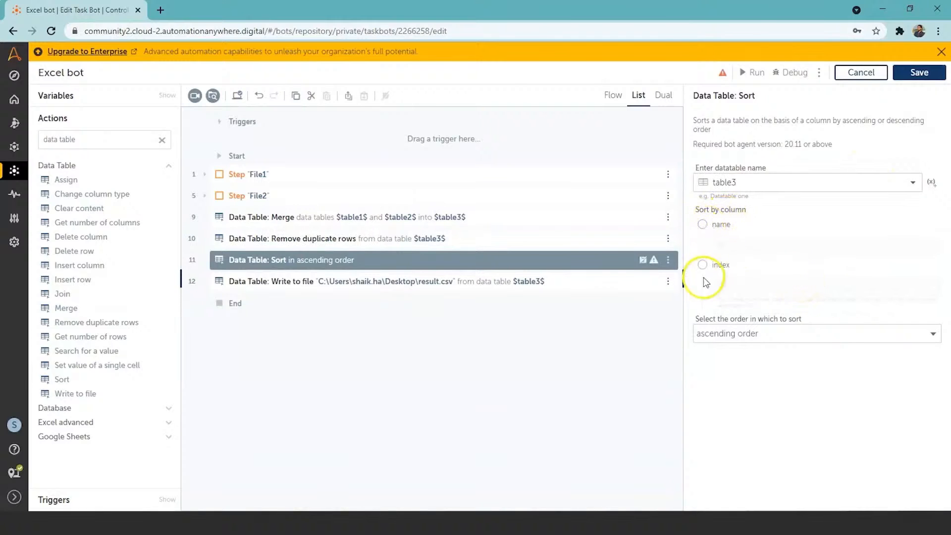
click(702, 226)
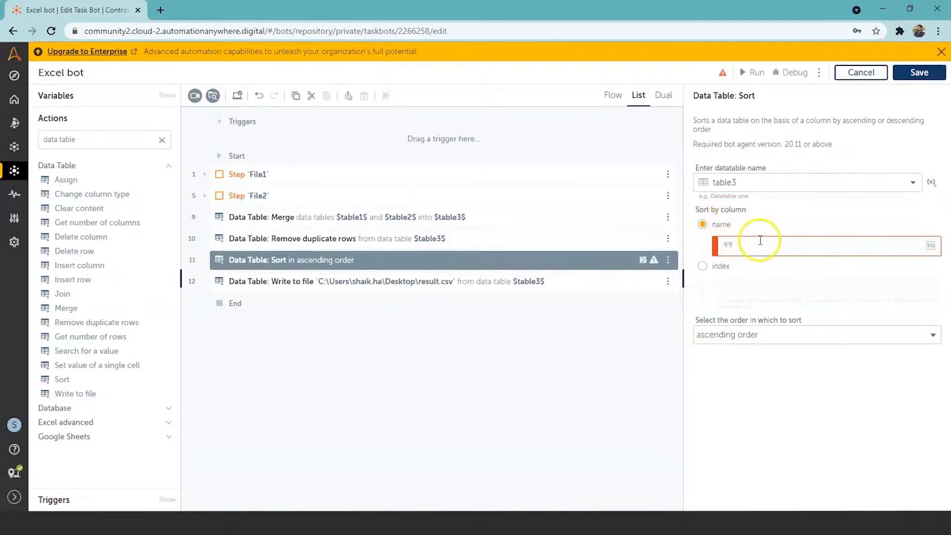
mouse_move(488, 509)
click(489, 491)
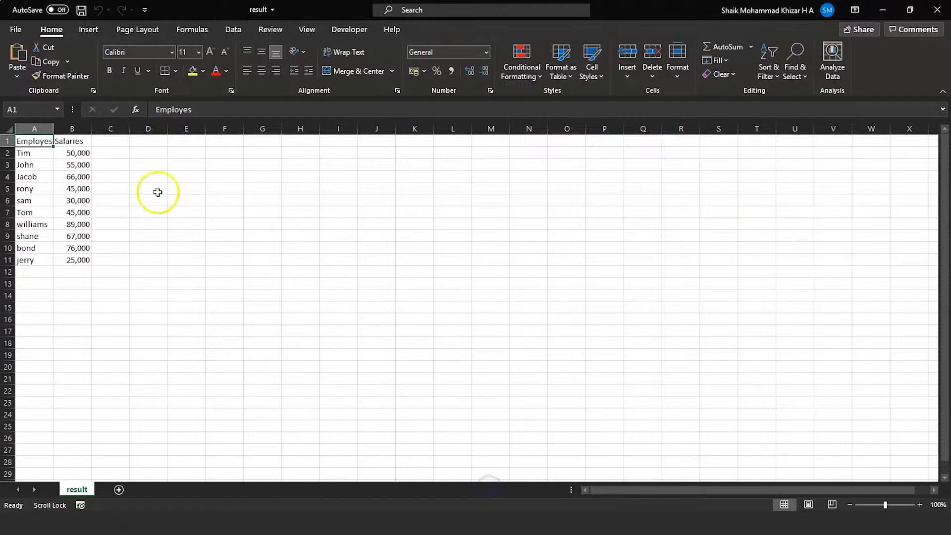
click(69, 141)
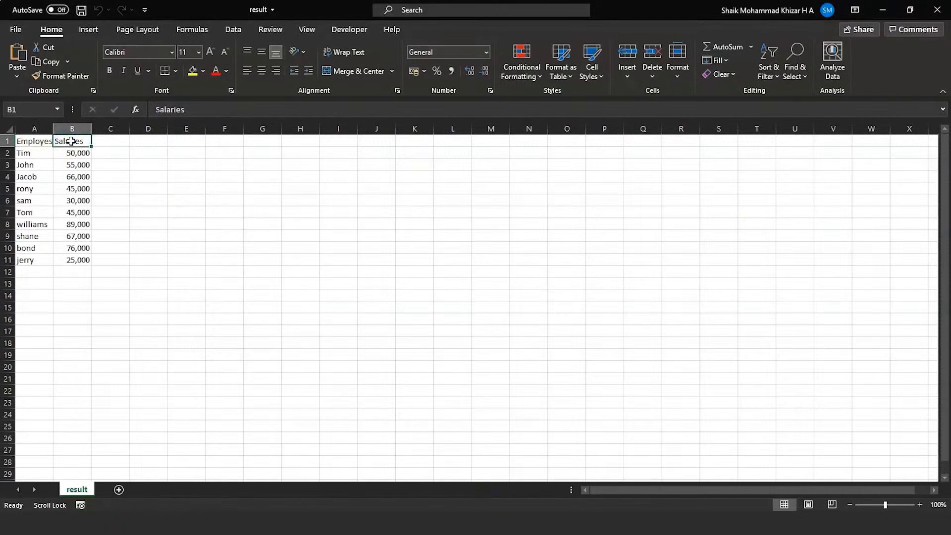
click(883, 10)
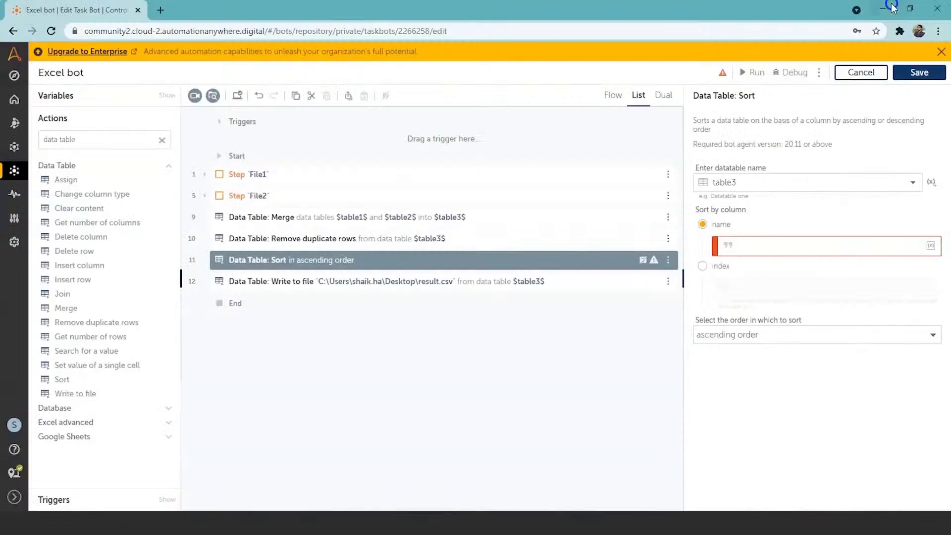
click(773, 247)
text(Salaries)
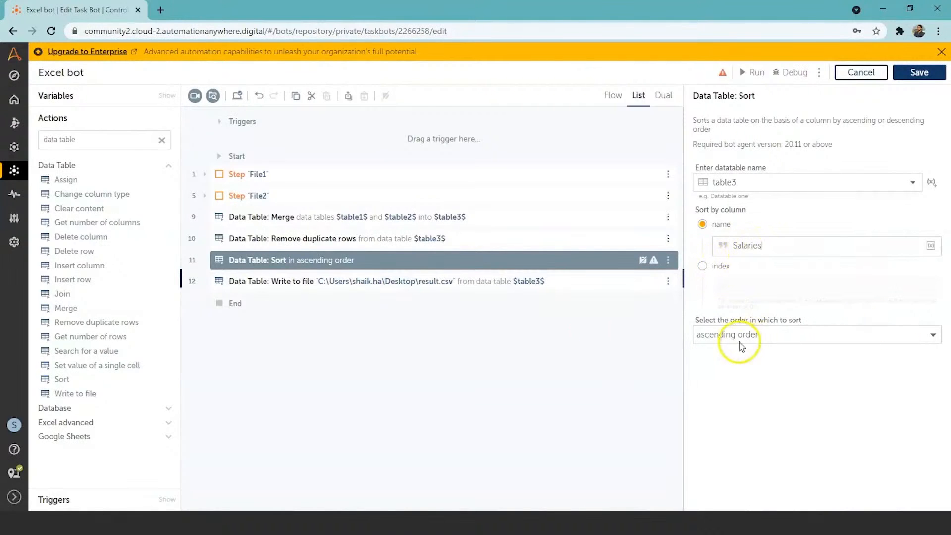
Set the Sort action to descending order and save the bot
click(933, 336)
click(908, 359)
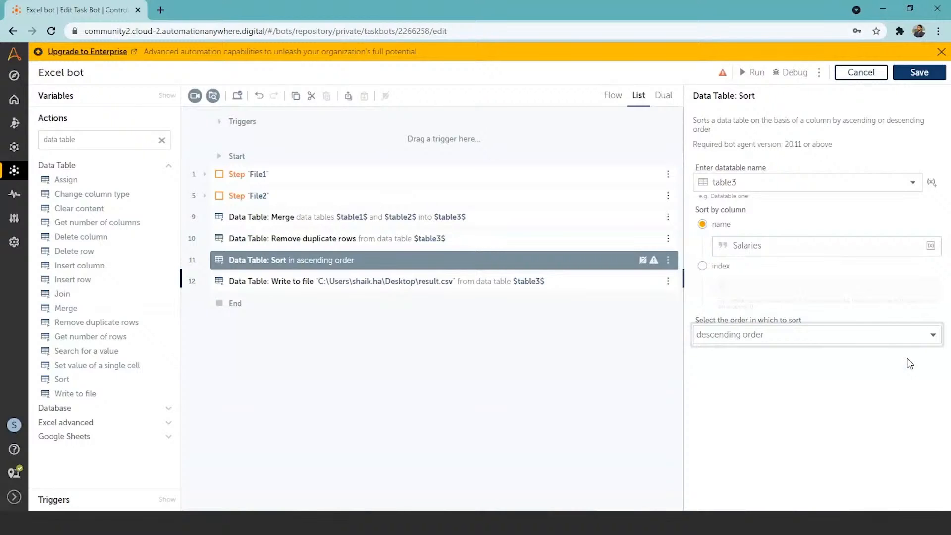
click(445, 358)
click(924, 70)
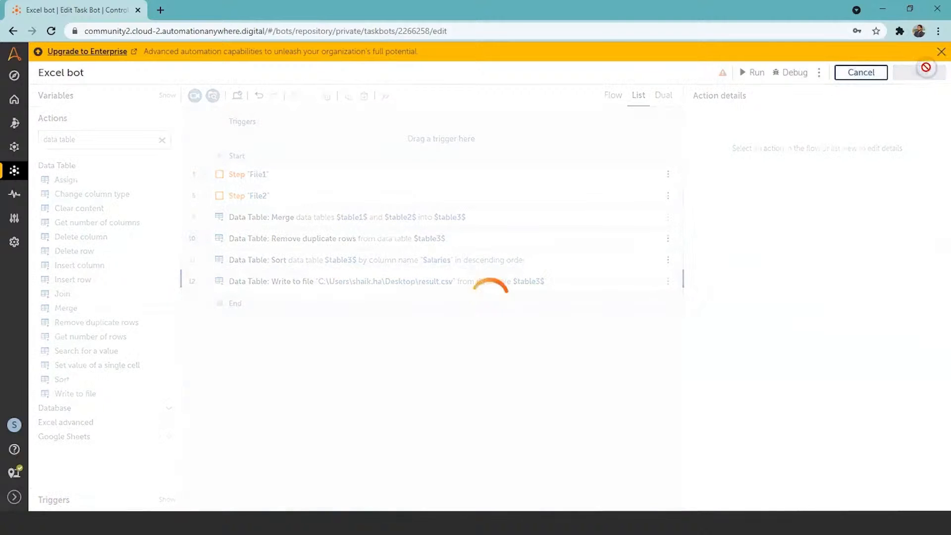
Run the bot with the Sort action, closing the result workbook still open in Excel before running it again
click(755, 74)
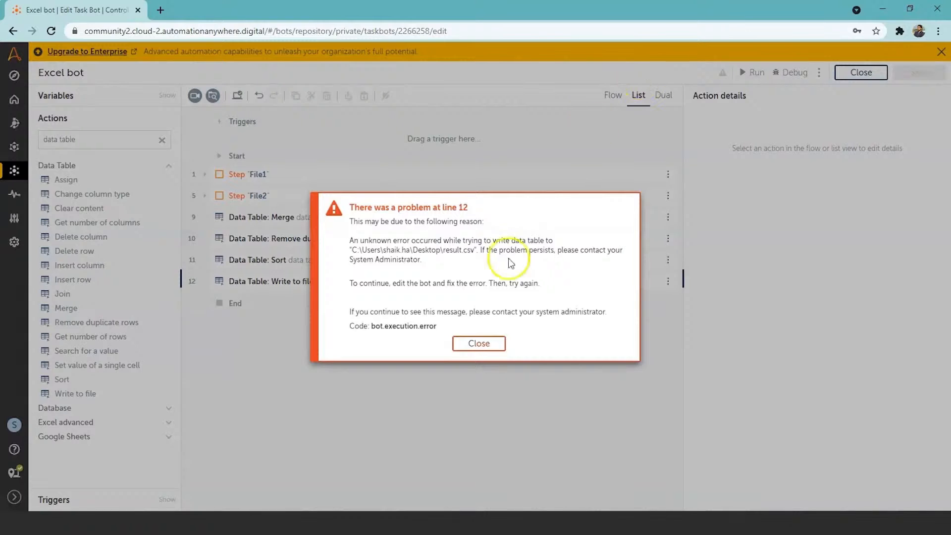
click(488, 346)
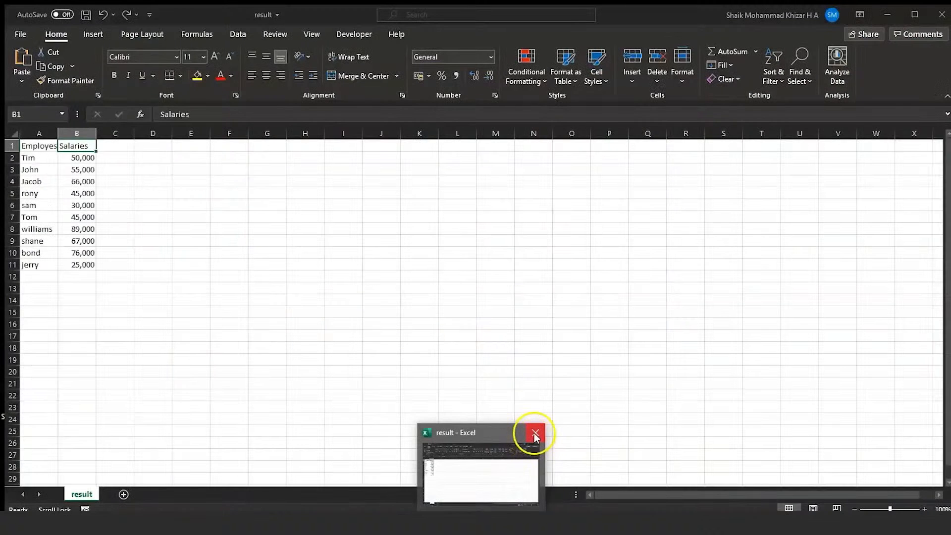
click(533, 433)
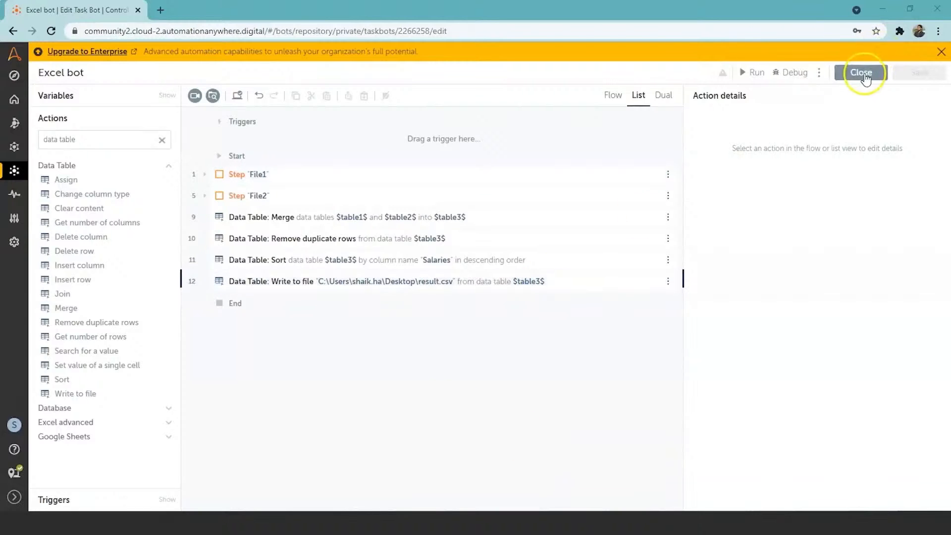
click(750, 74)
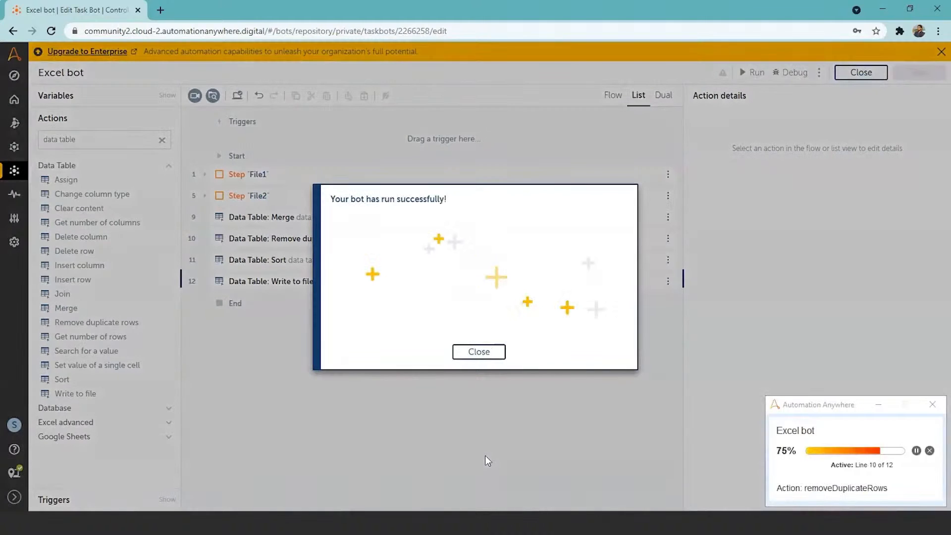
click(476, 356)
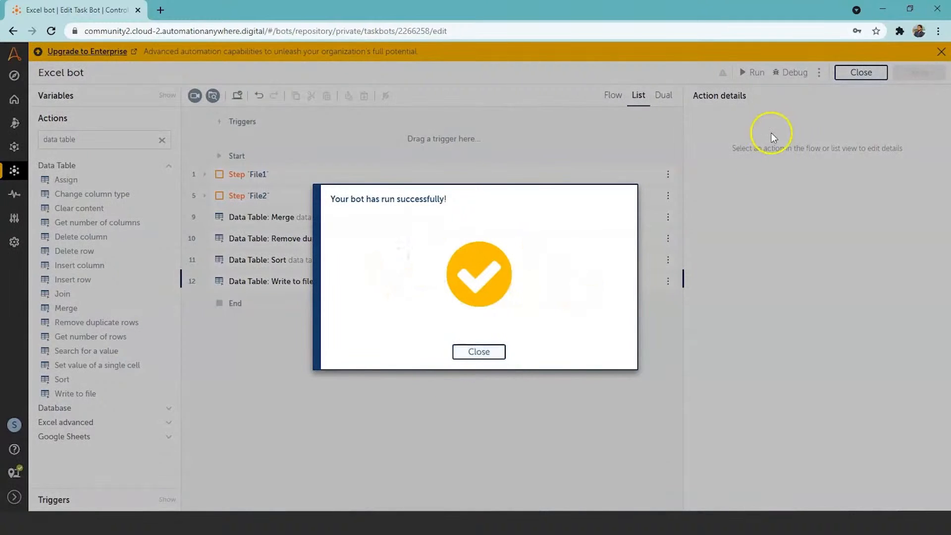
Open the result file from the desktop to check the salary order, return to the bot in Chrome and dismiss the run message
click(882, 9)
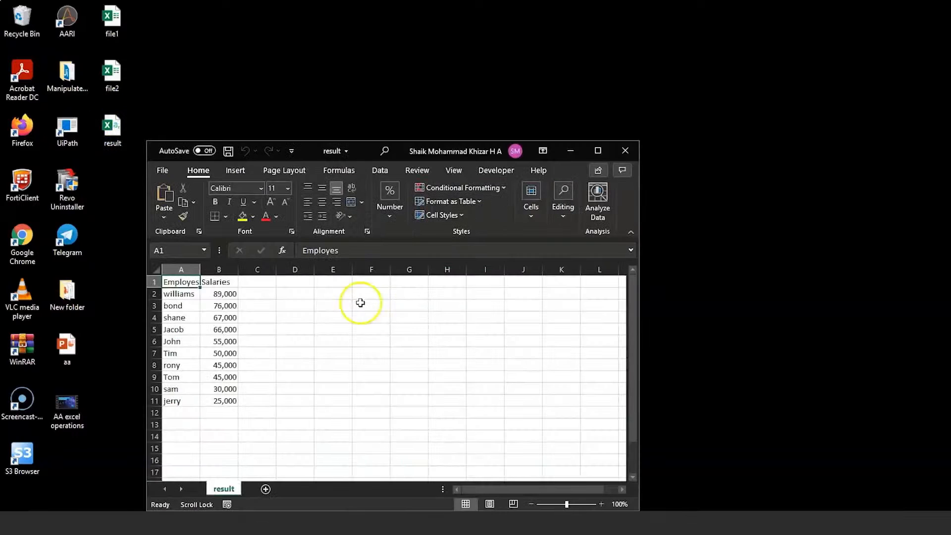
click(609, 151)
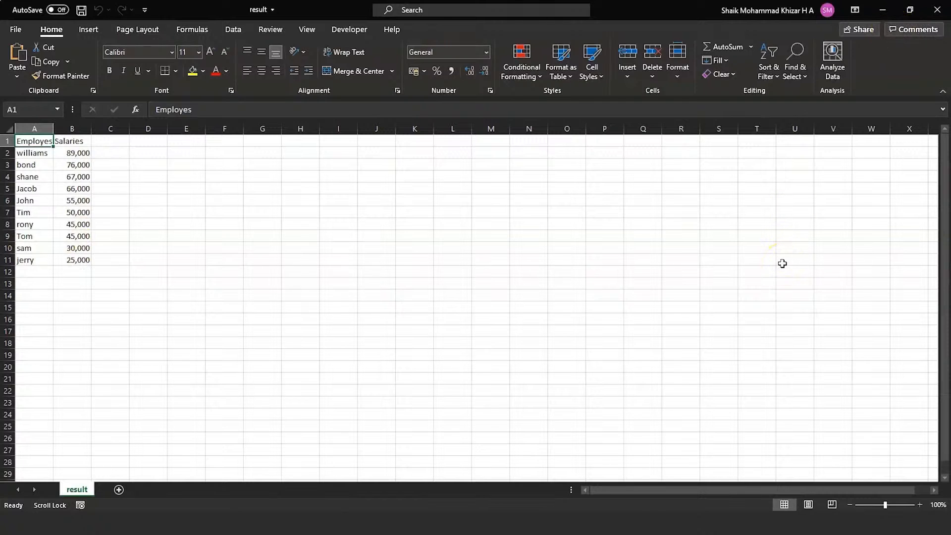
key(alt+Tab)
key(alt+Tab)
click(477, 353)
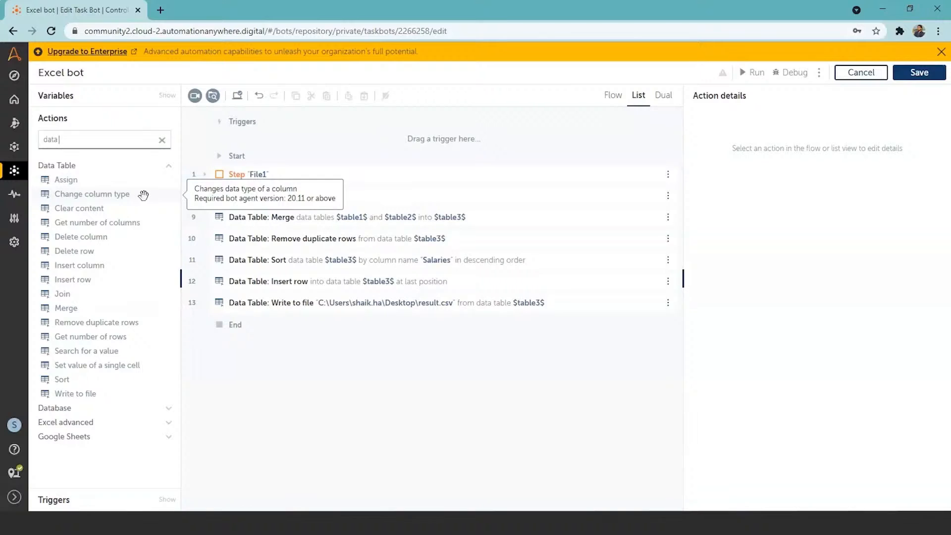
click(120, 209)
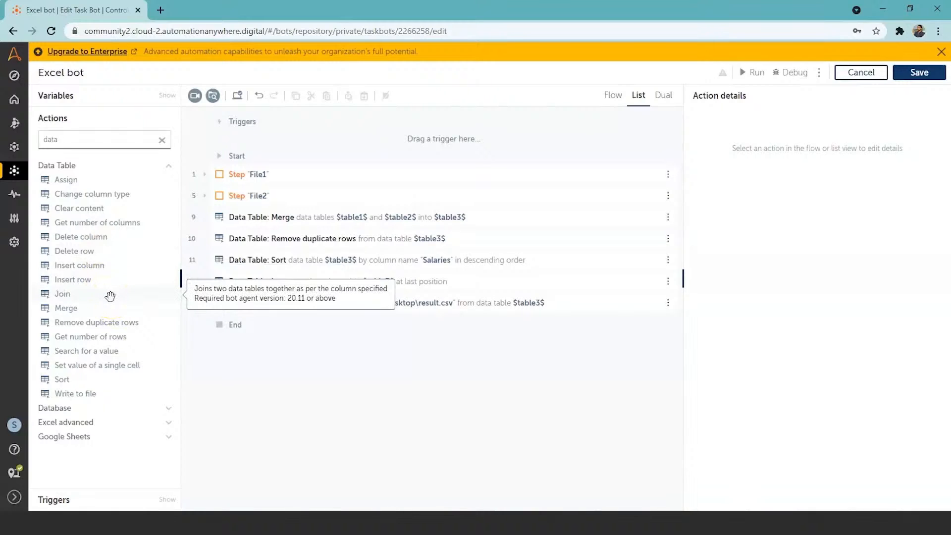
click(126, 297)
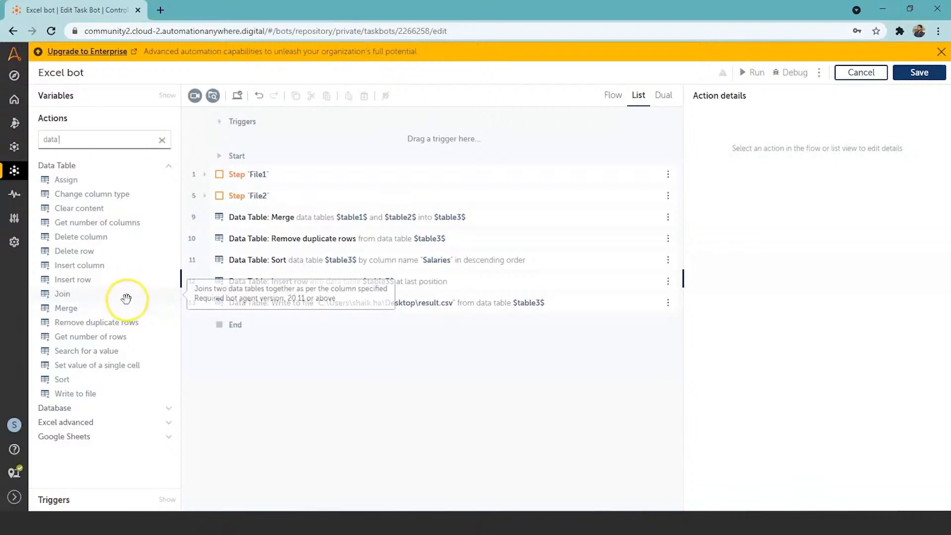
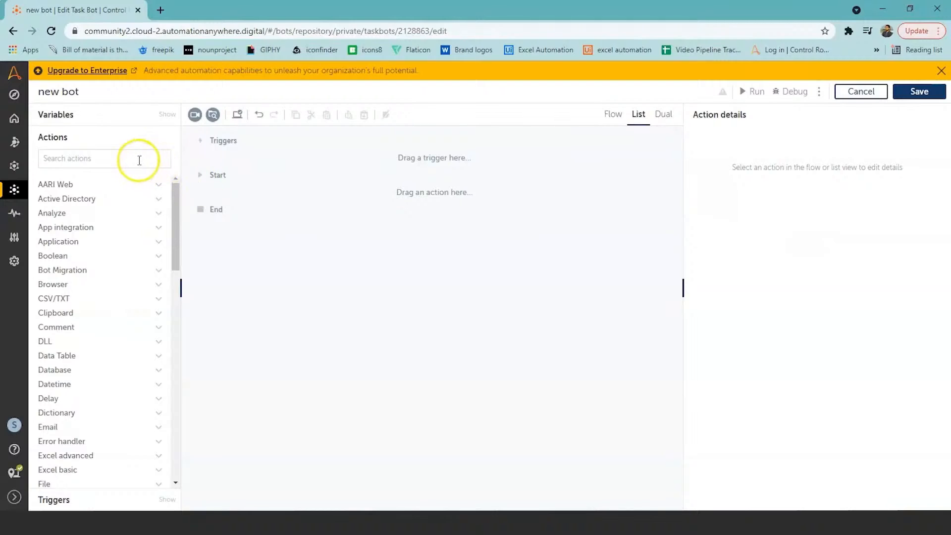
Find the Message box action and add it to the empty new bot
click(139, 160)
text(mess)
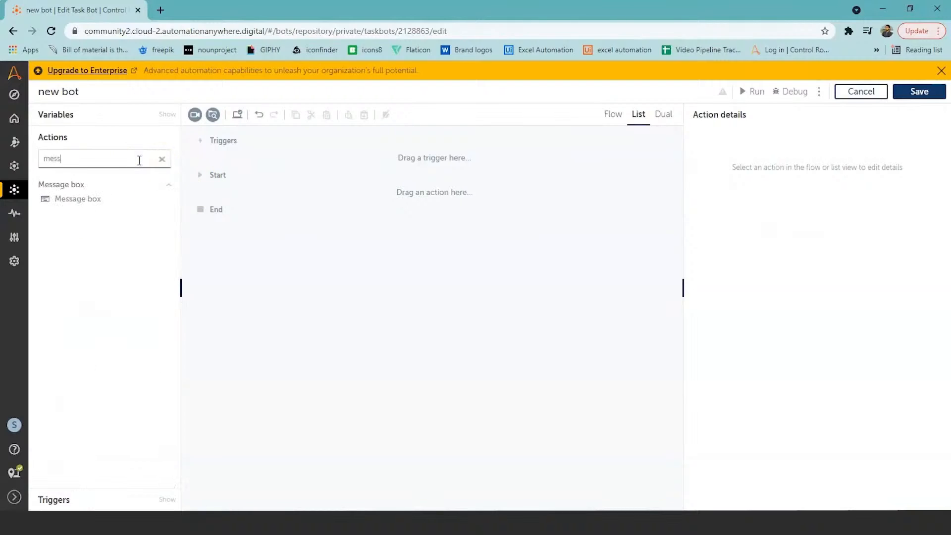
double_click(110, 200)
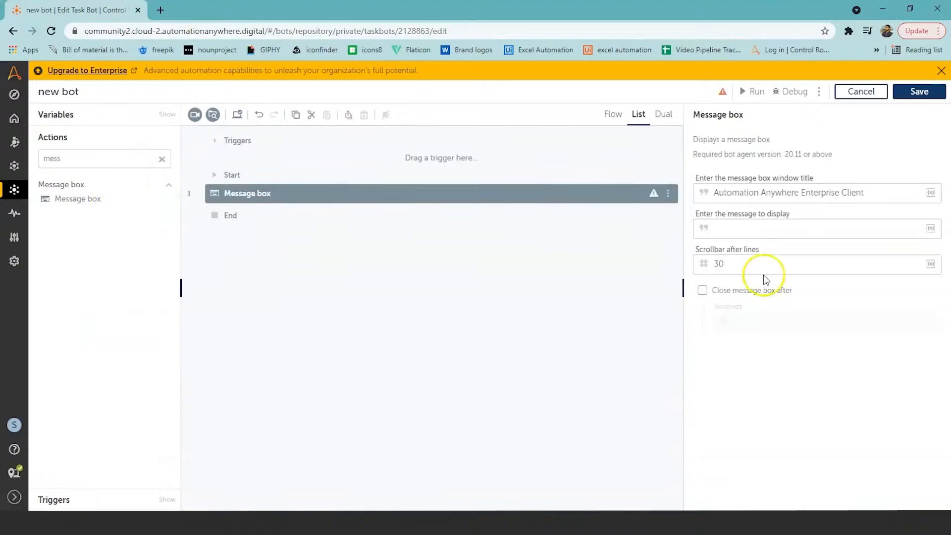
Set the message box to display "Hello!" and close automatically after 5 seconds
click(765, 236)
text(")
key(BackSpace)
text(Hello!)
click(763, 239)
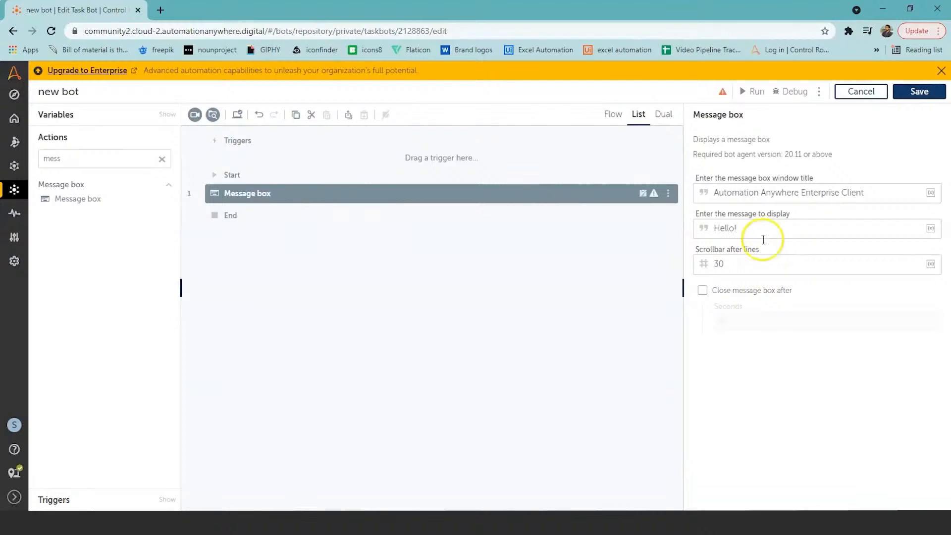
click(701, 292)
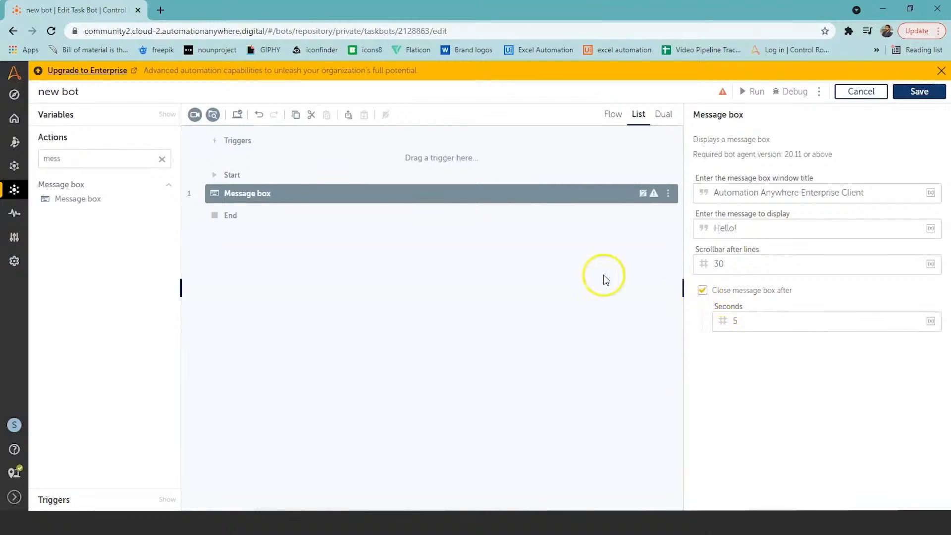
Start a Universal Recorder session on the Calculator window
click(195, 116)
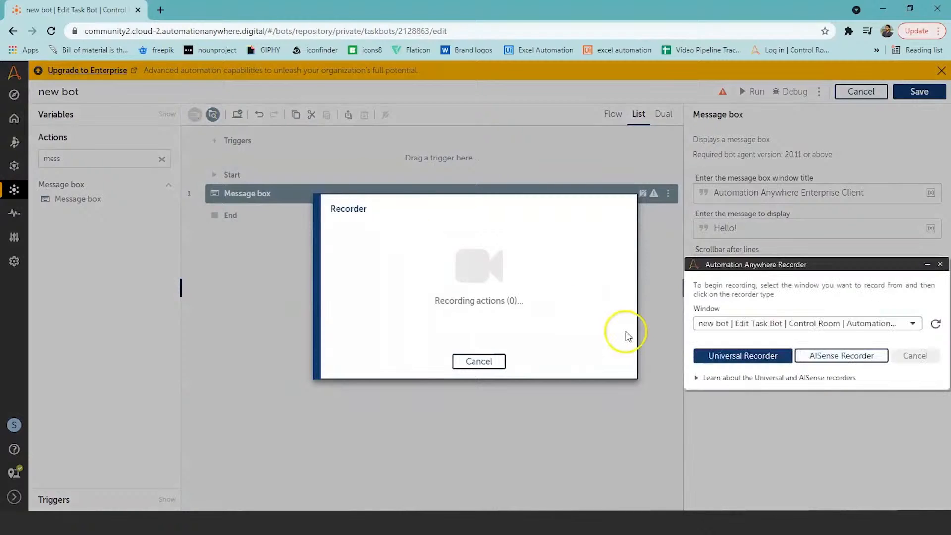
click(914, 325)
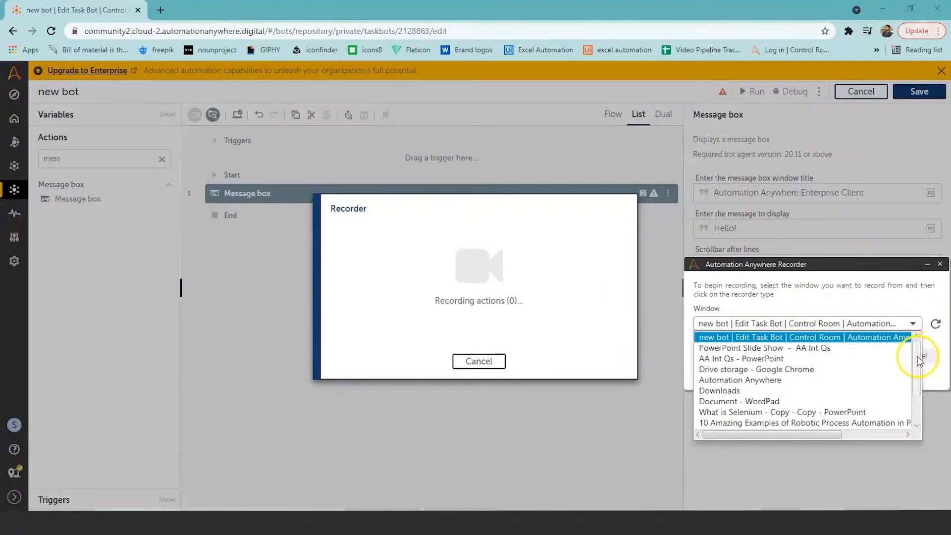
drag(917, 355, 916, 406)
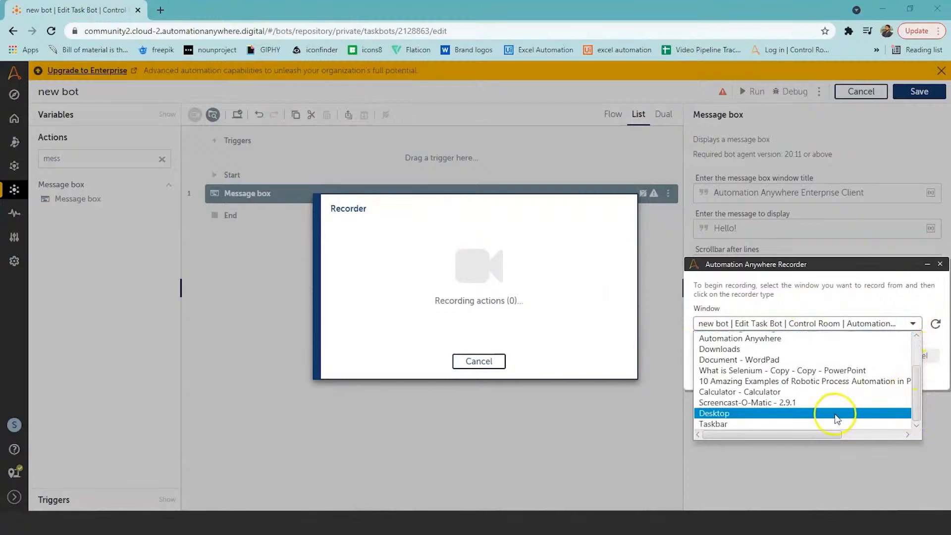
click(824, 392)
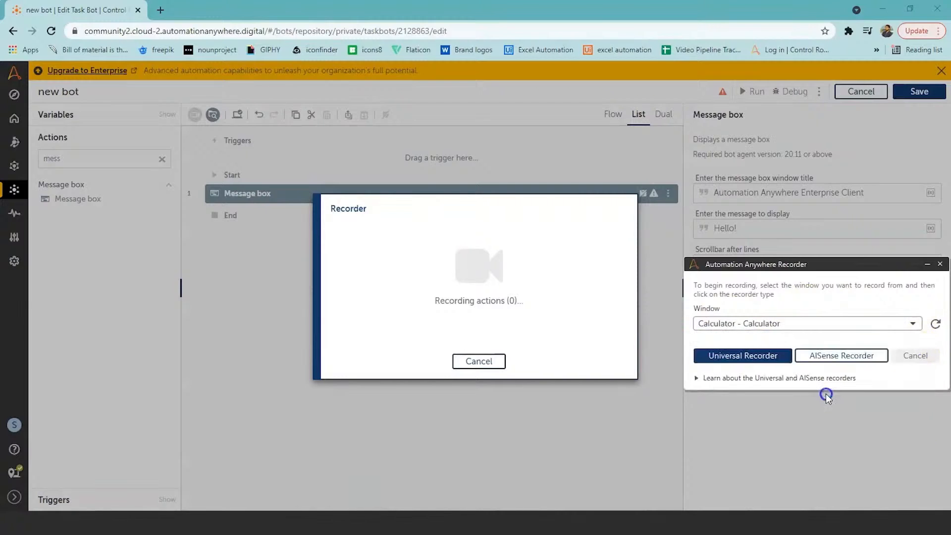
click(768, 360)
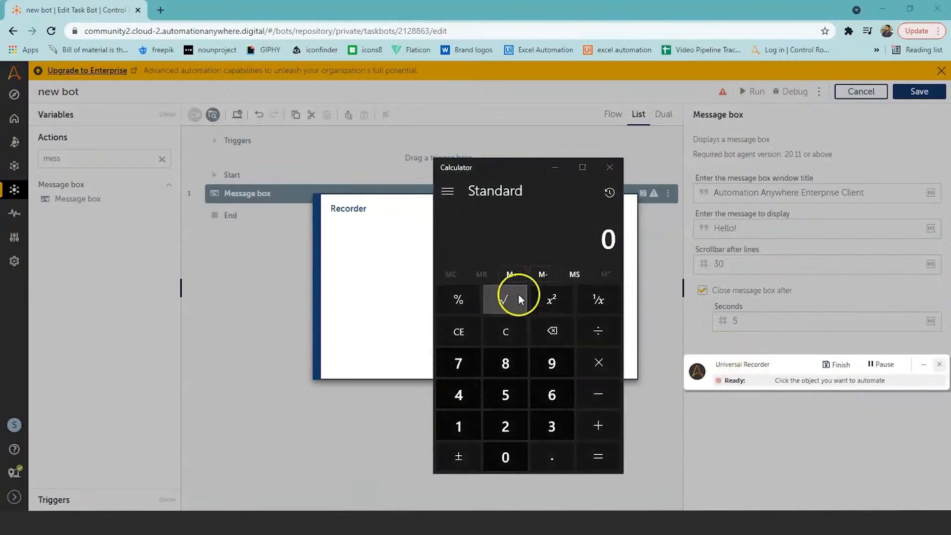
Record calculating 777 + 695 and dividing the sum by 2 in Calculator, finish the recording and save the bot
double_click(468, 366)
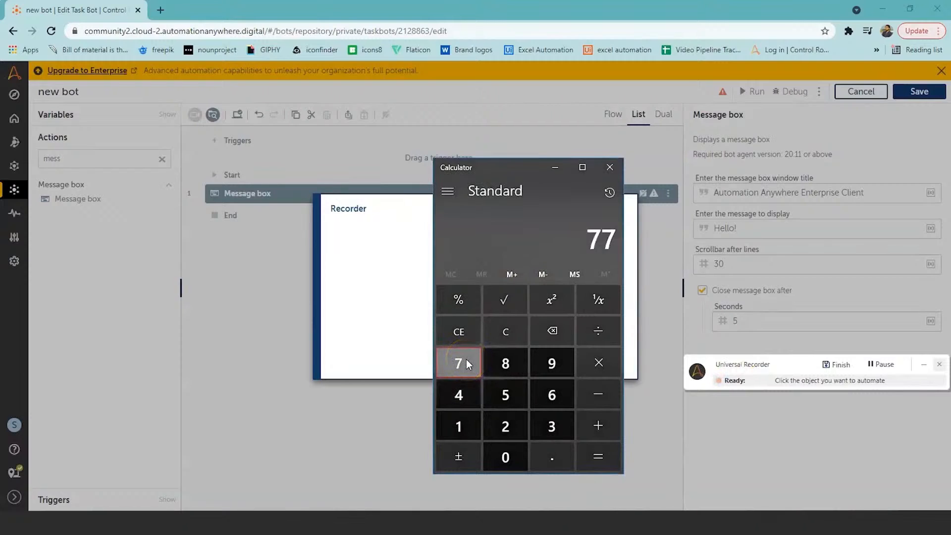
click(465, 359)
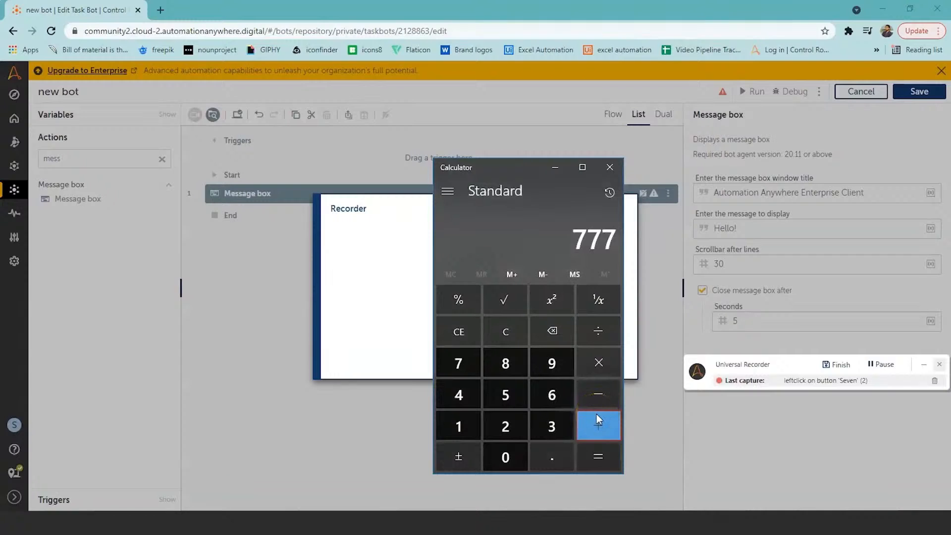
click(596, 414)
click(551, 395)
click(552, 369)
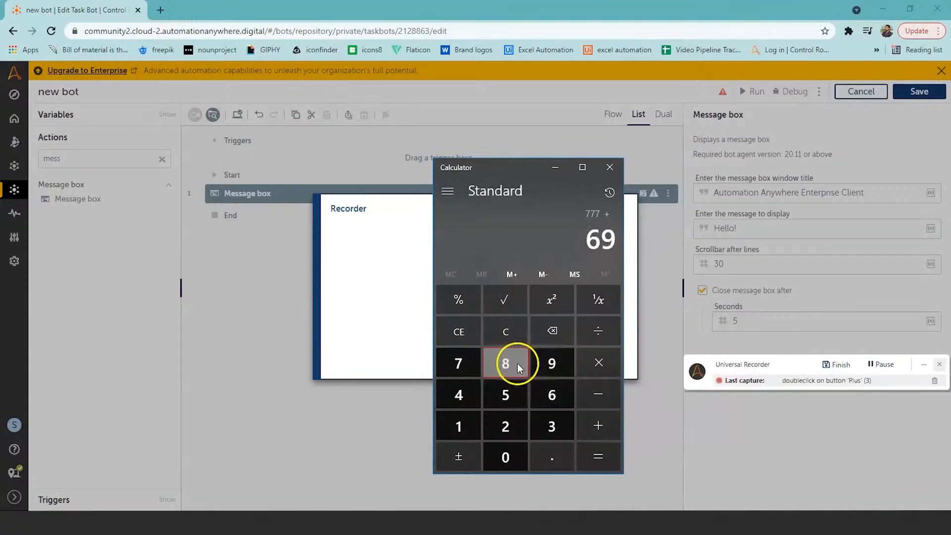
click(507, 398)
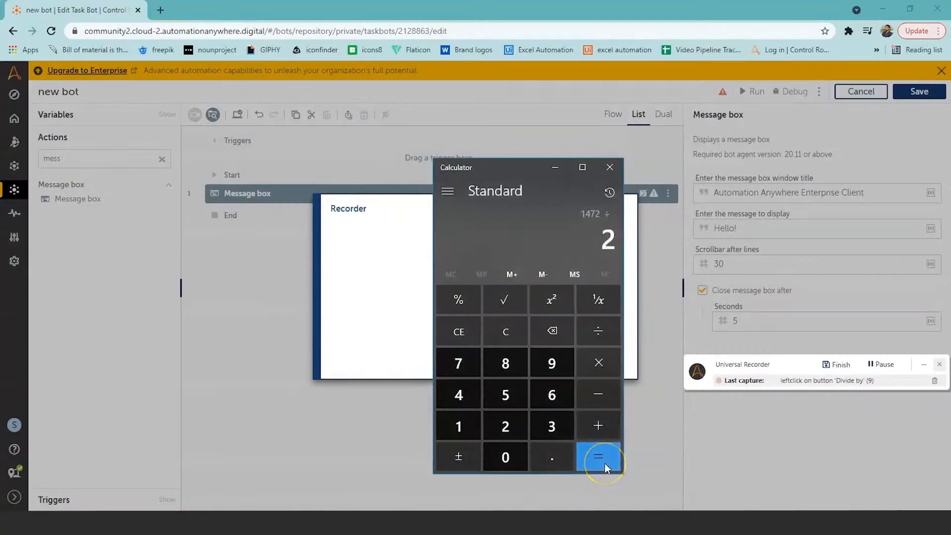
click(598, 457)
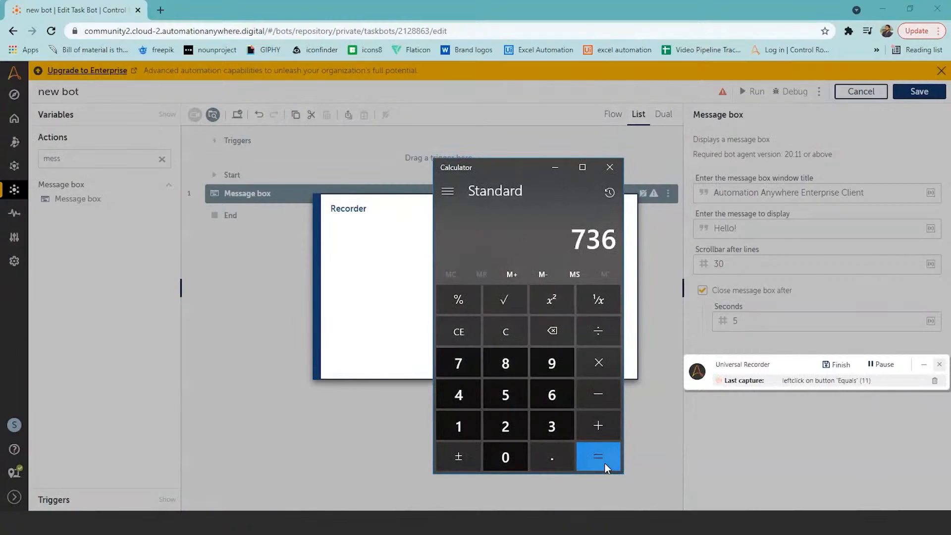
click(821, 369)
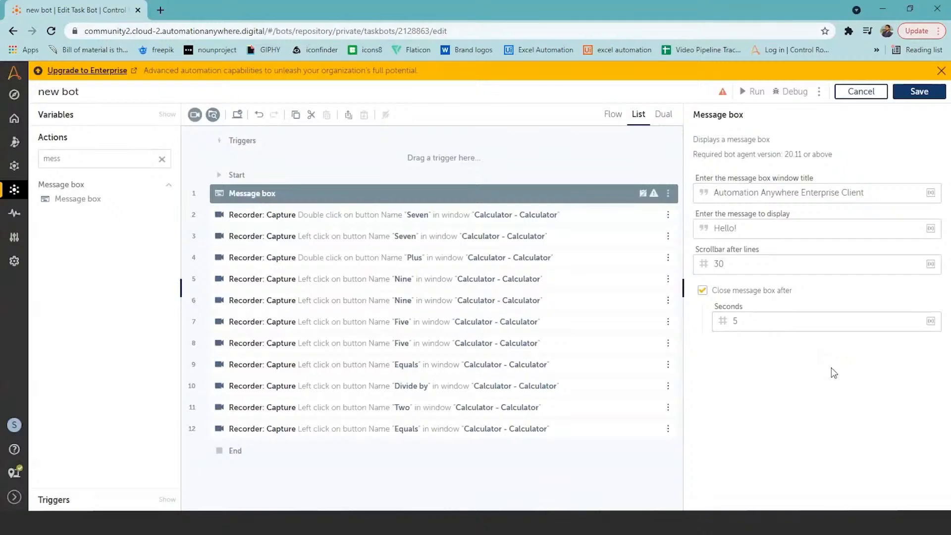
click(920, 92)
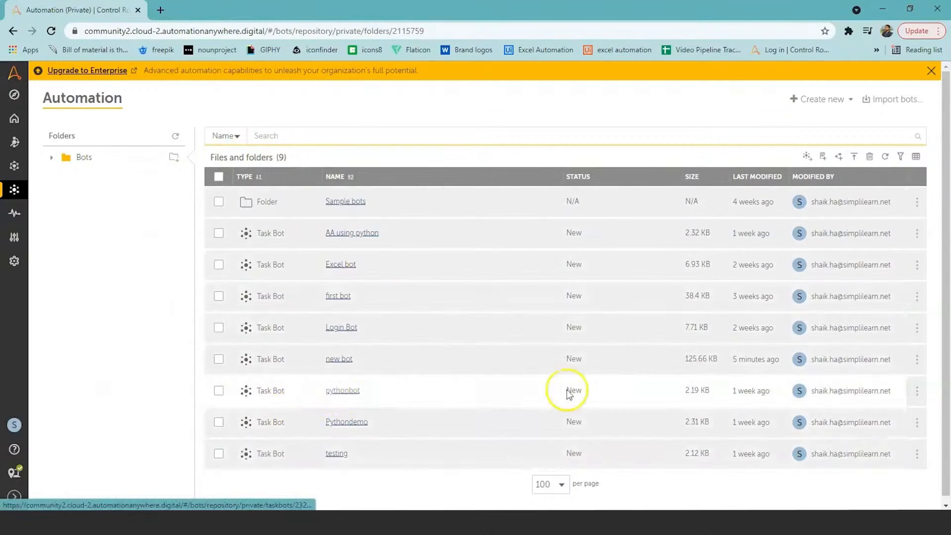
Copy the pythonbot task bot into the \Bots\ folder as "pythonbot copy(1)"
mouse_move(916, 393)
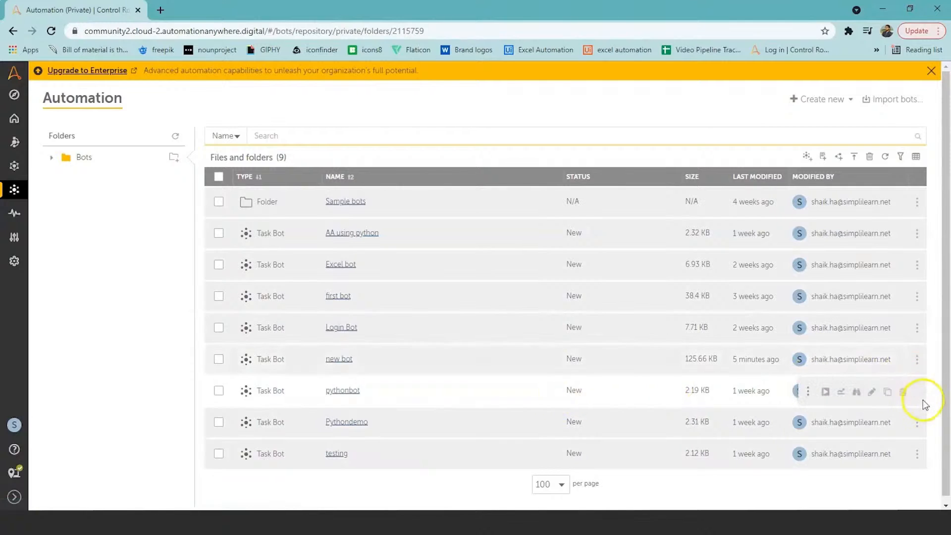
click(887, 392)
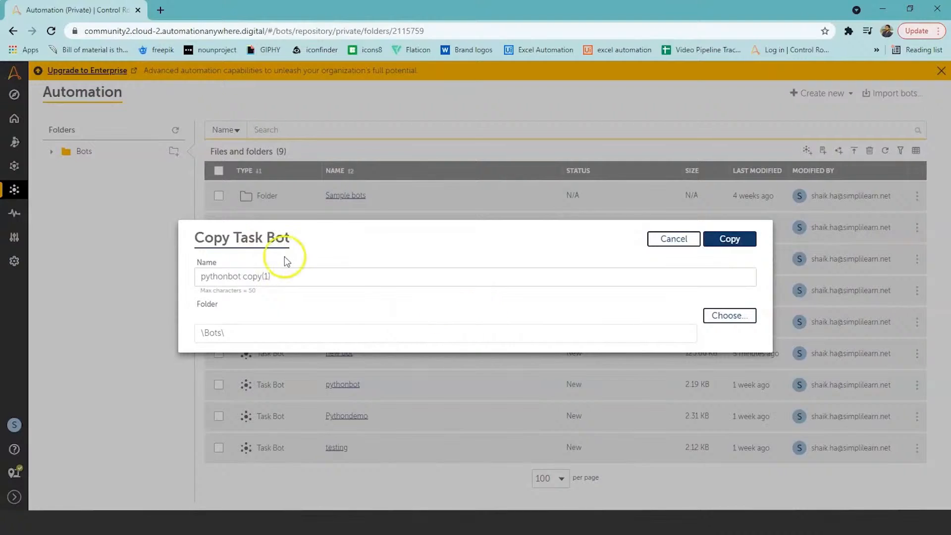
click(727, 243)
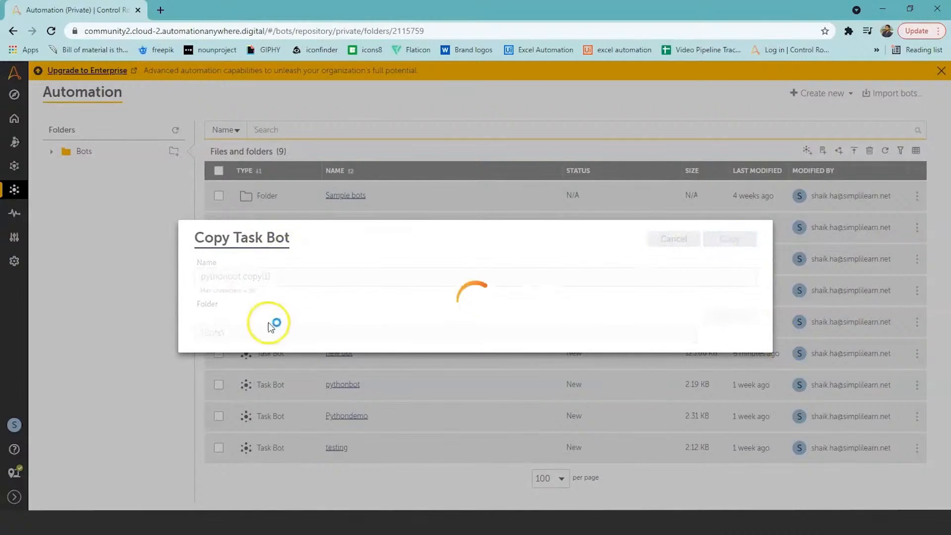
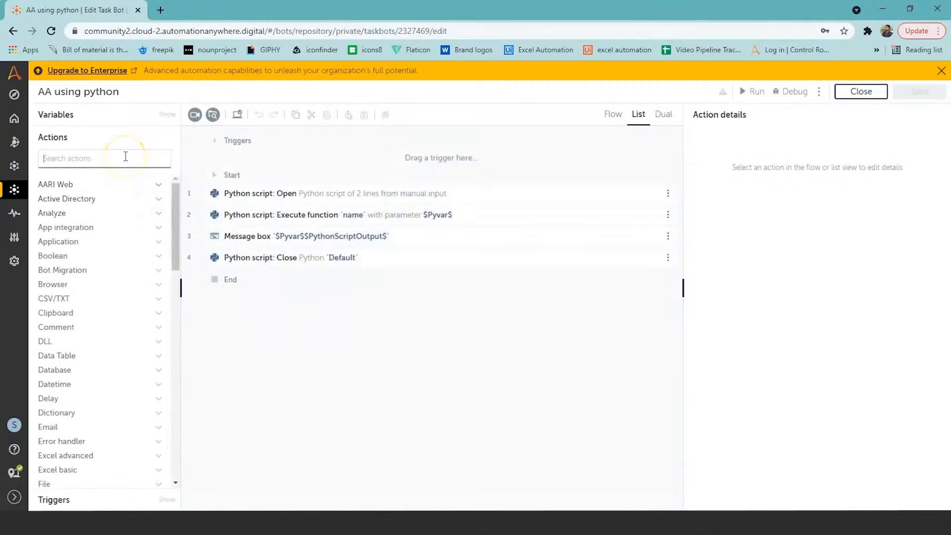
Search the actions for Python and view the script in the bot's Python script Open action
text(Pyth)
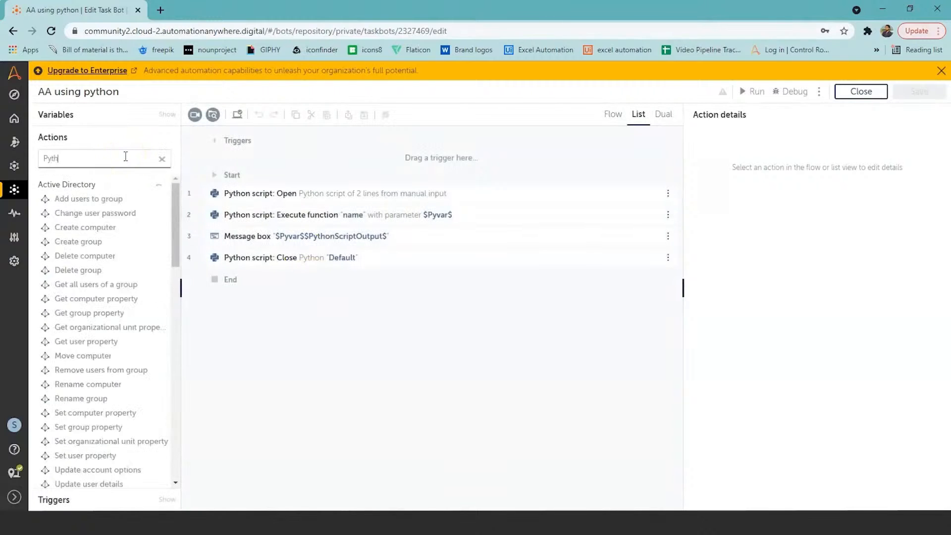
text(on)
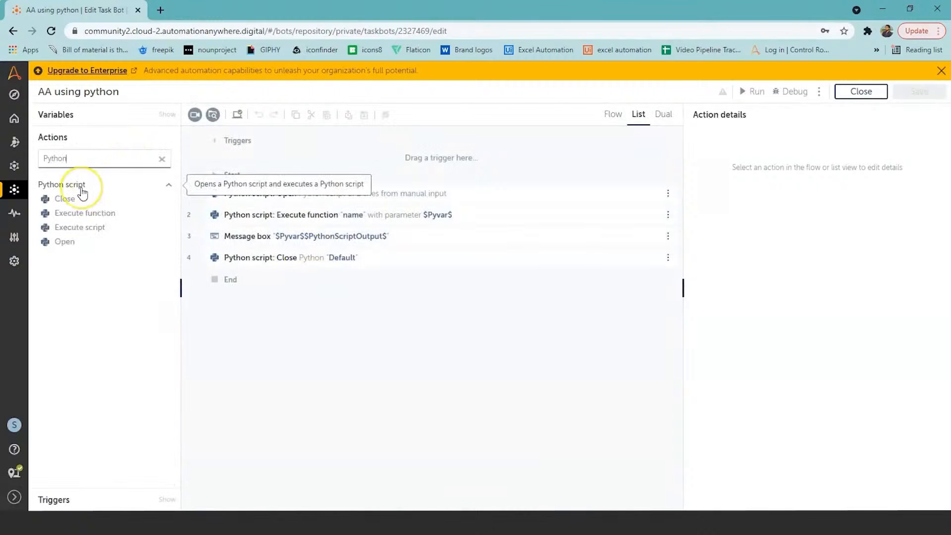
click(276, 198)
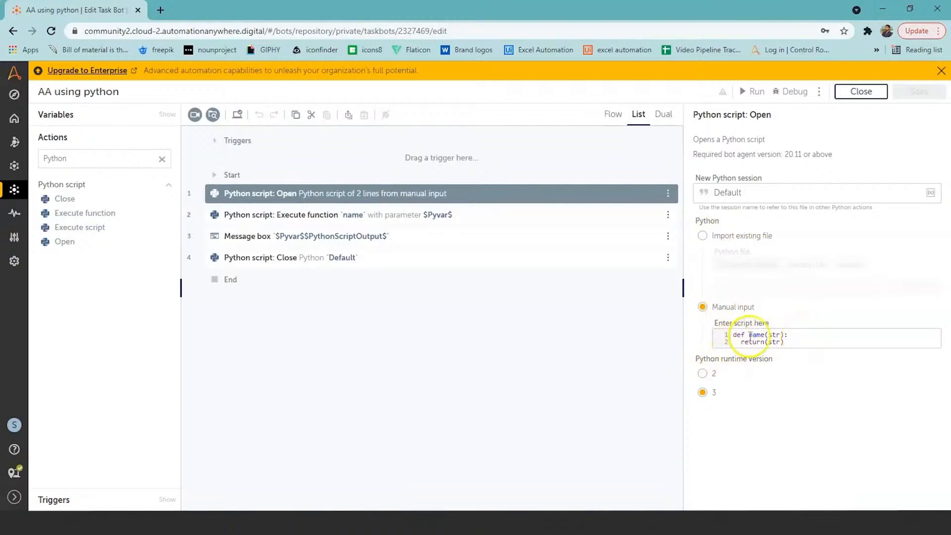
text(:)
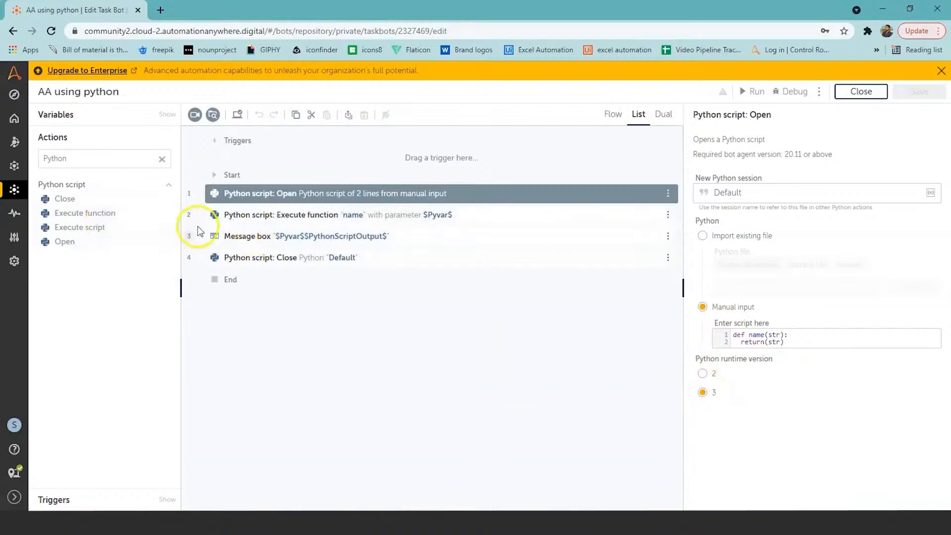
Compare the function name defined in the Python script Open action with the Execute function action's settings
click(270, 220)
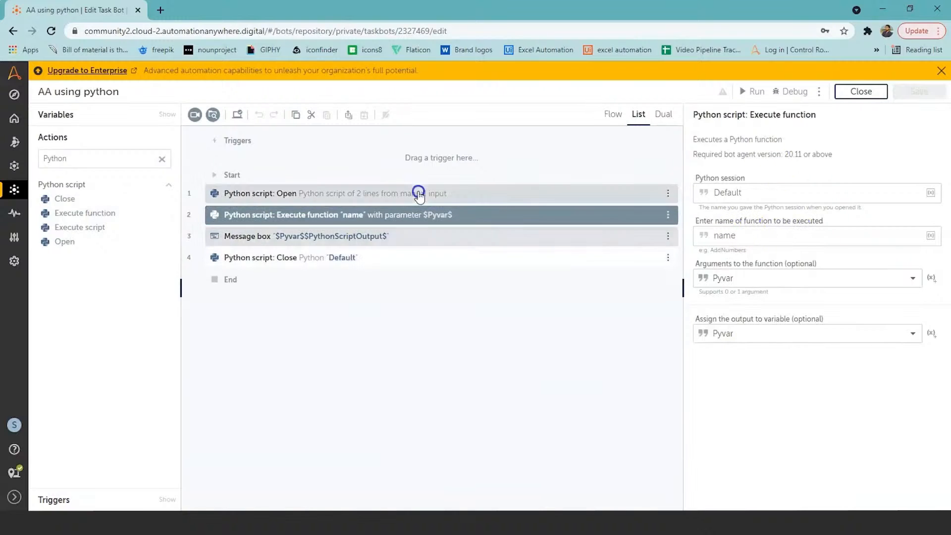
click(287, 202)
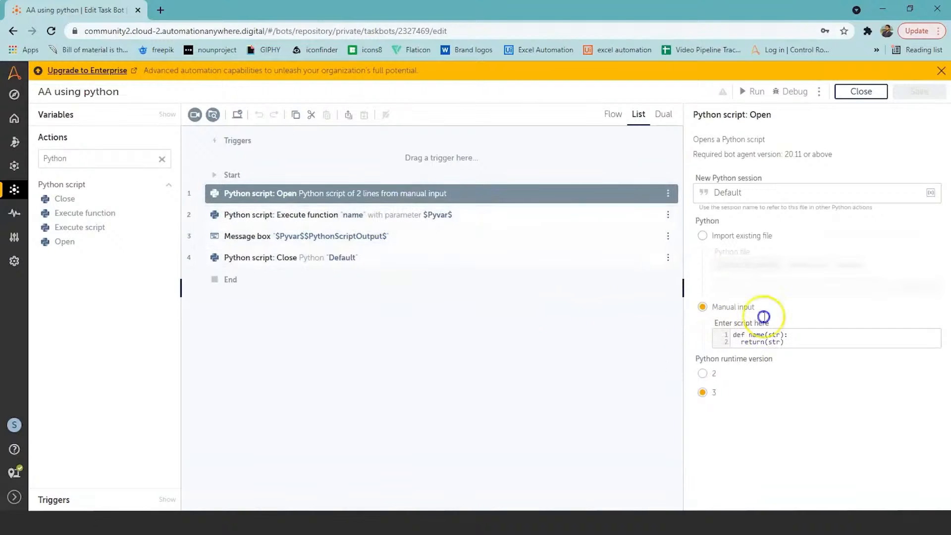
double_click(757, 334)
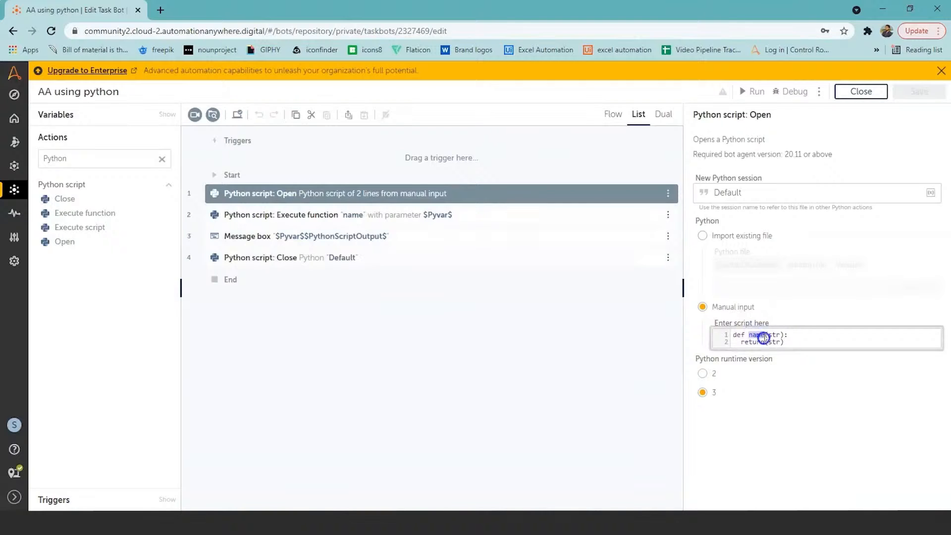
click(303, 218)
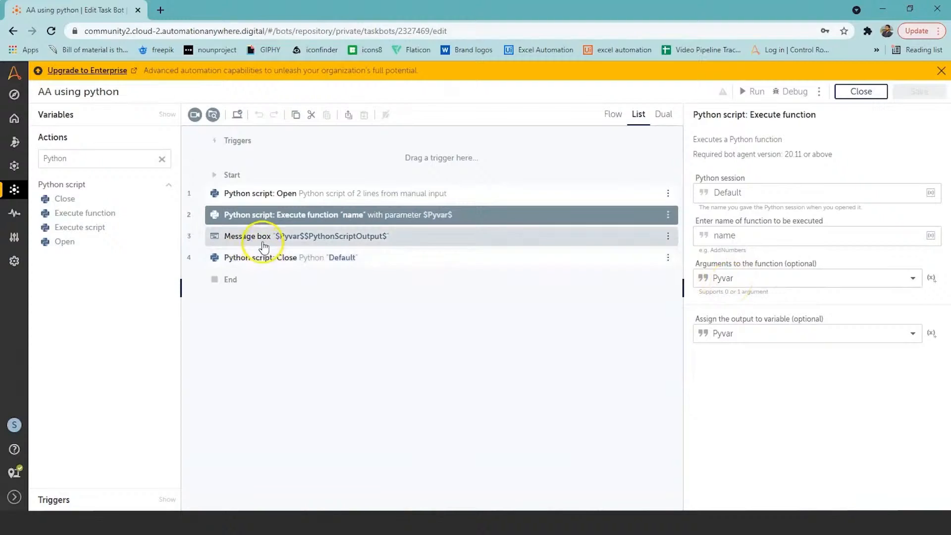
View the Pyvar variable's settings and default value, leaving the variable unchanged
click(162, 119)
mouse_move(61, 214)
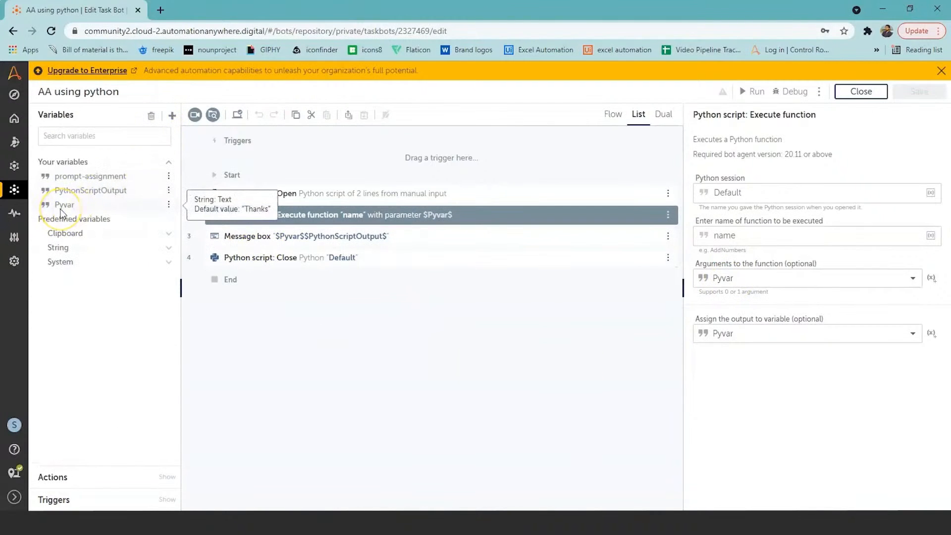
click(61, 211)
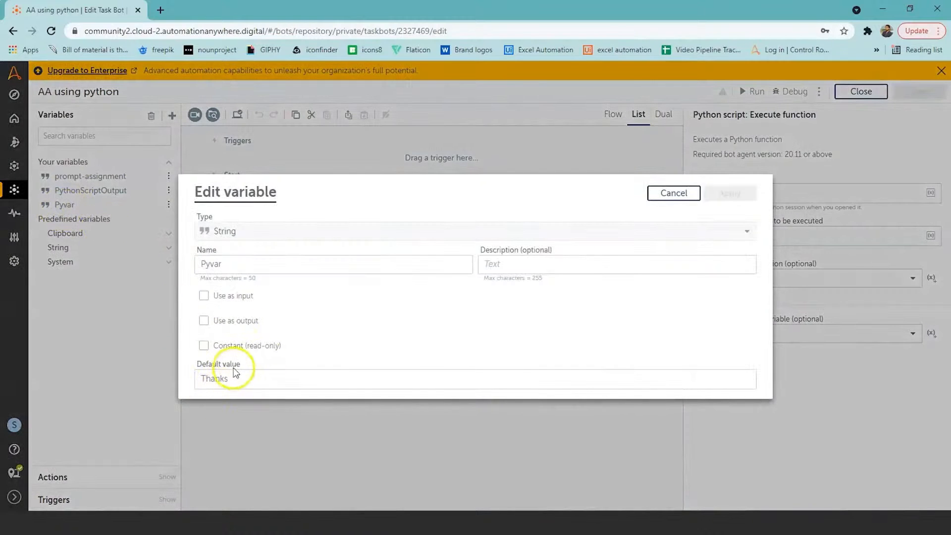
click(674, 194)
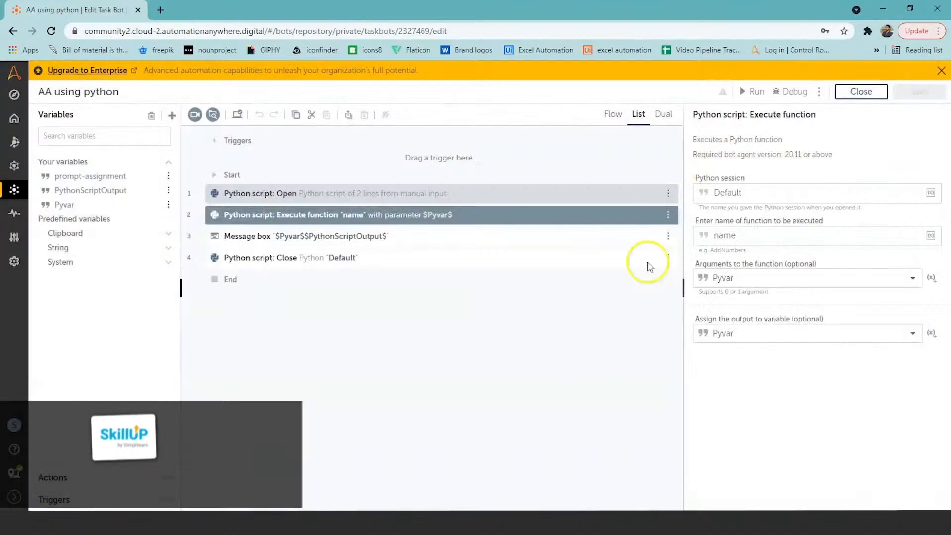
Delete the PythonScriptOutput variable from the Message box action's message
click(308, 237)
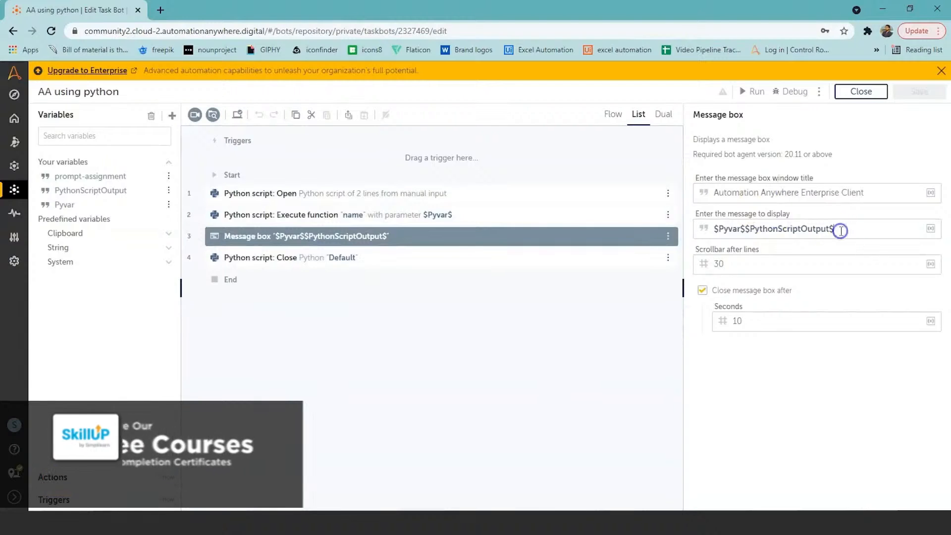
click(818, 222)
click(837, 230)
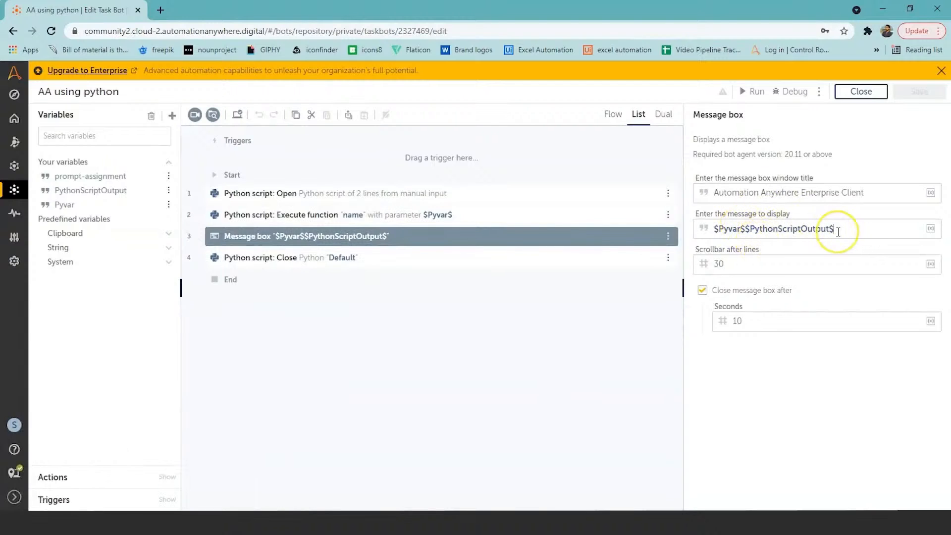
key(BackSpace)
key(BackSpace)
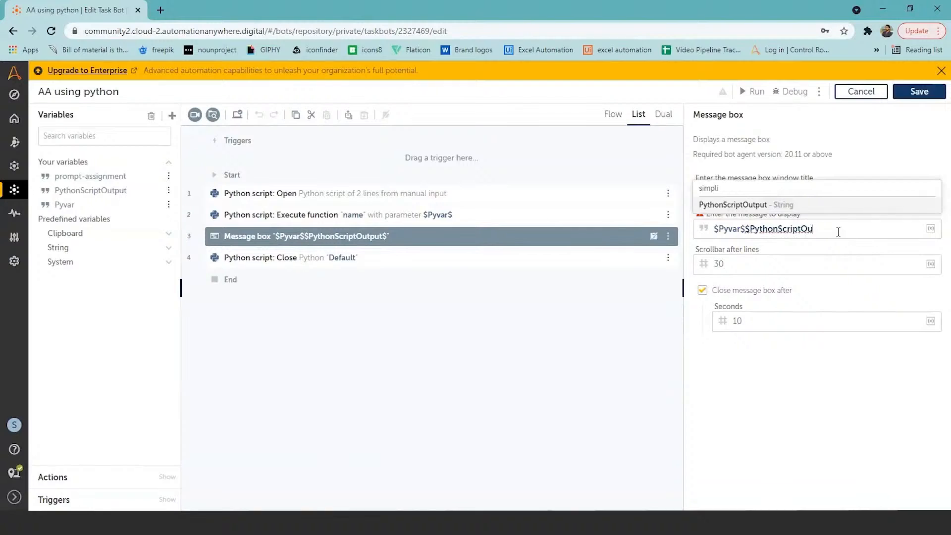
key(BackSpace)
key(BackSpace)
key(BackSpace)
key(BackSpace)
key(BackSpace)
key(BackSpace)
key(BackSpace)
key(BackSpace)
key(BackSpace)
key(BackSpace)
key(BackSpace)
key(BackSpace)
key(BackSpace)
key(BackSpace)
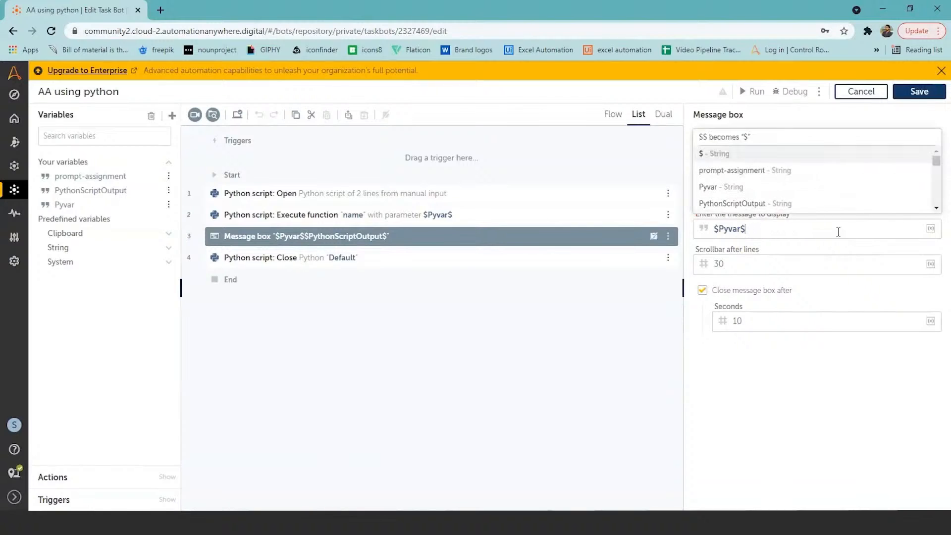
click(579, 293)
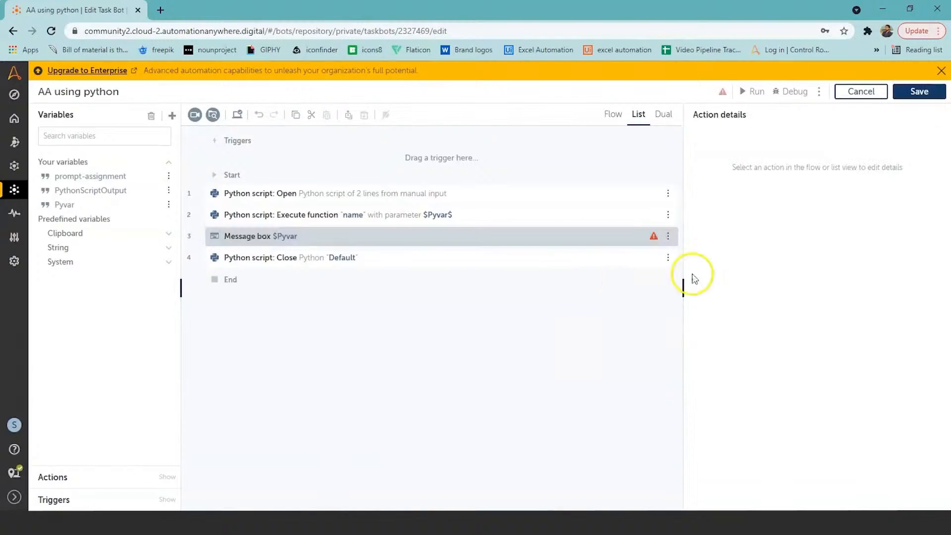
Reopen the Message box action and correct its message to the Pyvar variable, $Pyvar$
click(416, 239)
click(416, 238)
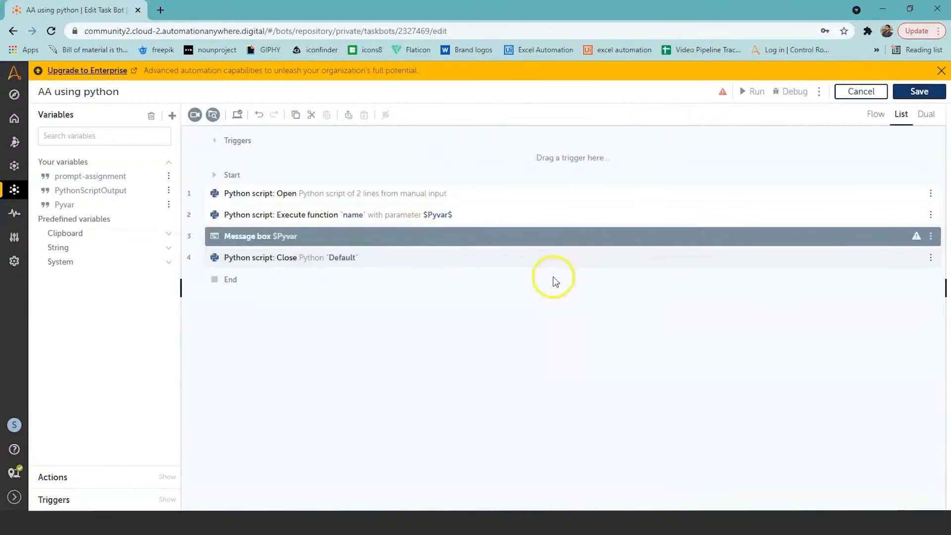
double_click(262, 238)
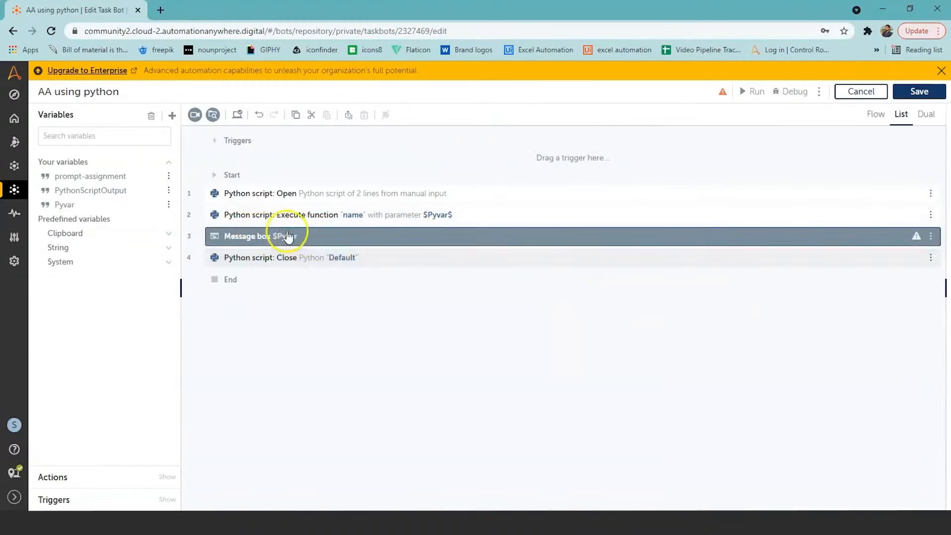
click(284, 236)
click(756, 226)
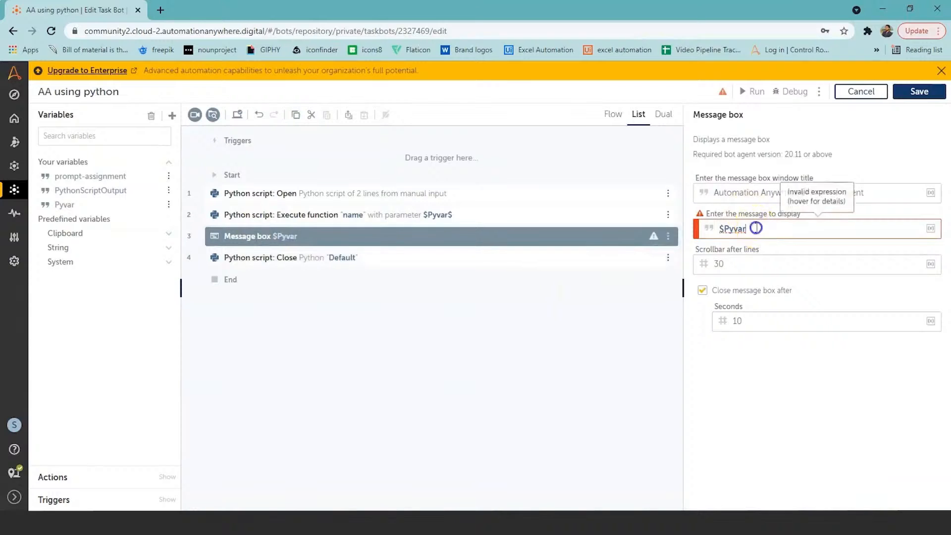
click(706, 205)
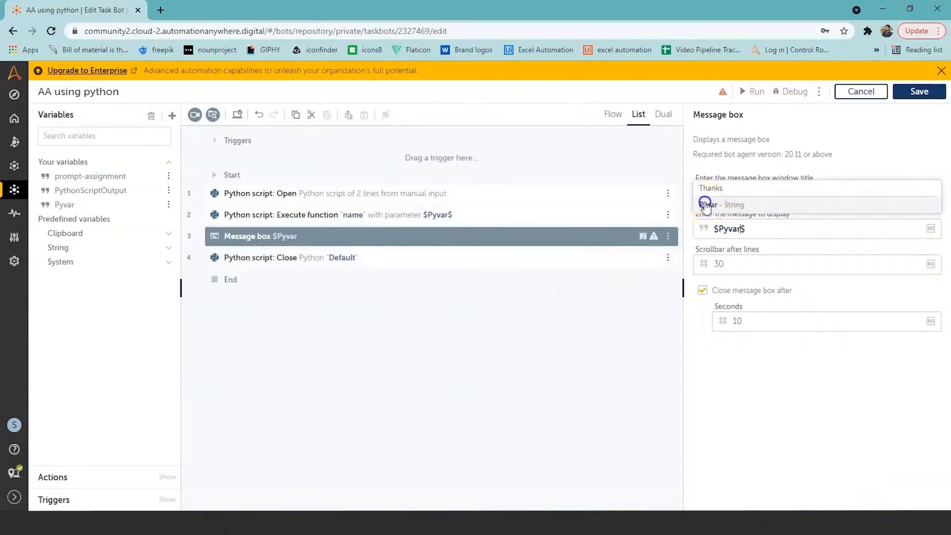
click(752, 234)
click(460, 307)
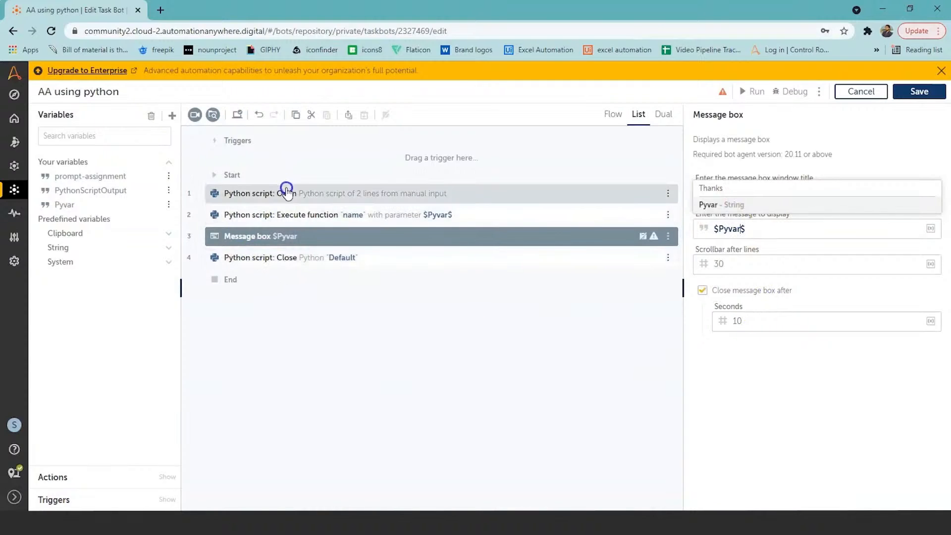
Review the session name used by the Python script Close action
click(255, 257)
click(450, 287)
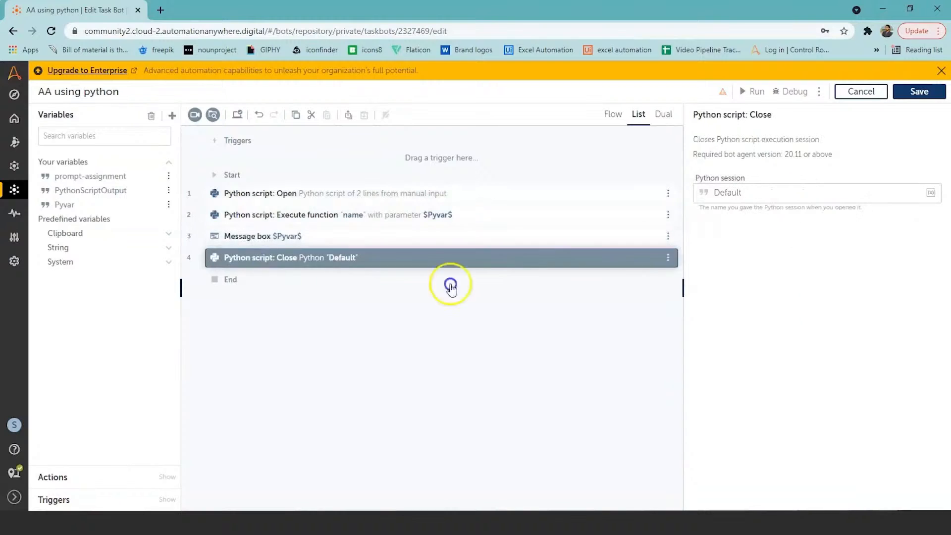
click(751, 198)
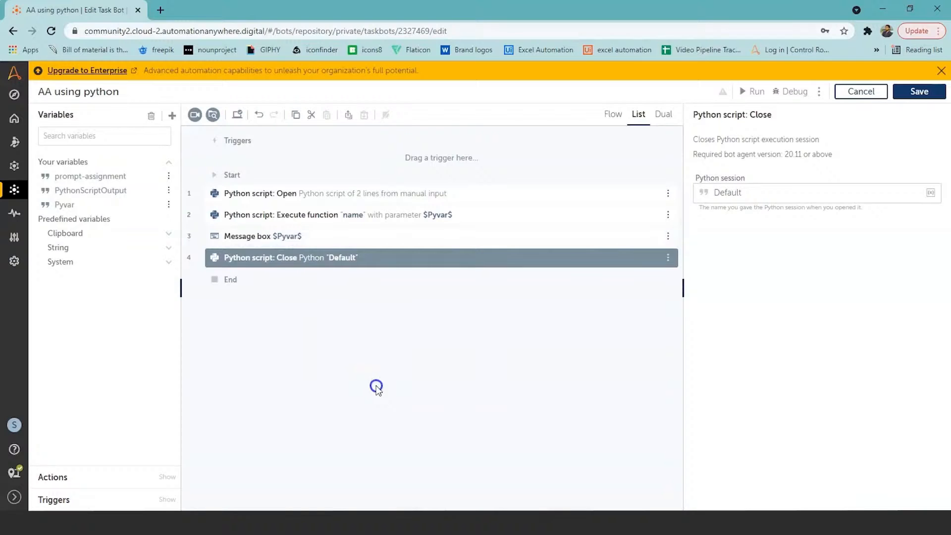
Save and run the AA using python bot, and dismiss the run result dialog
click(761, 97)
click(915, 92)
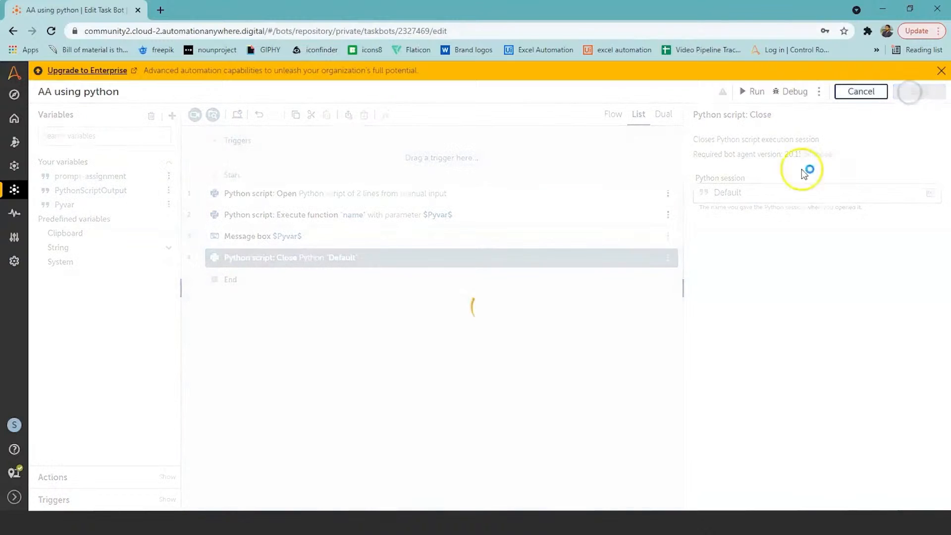
click(757, 92)
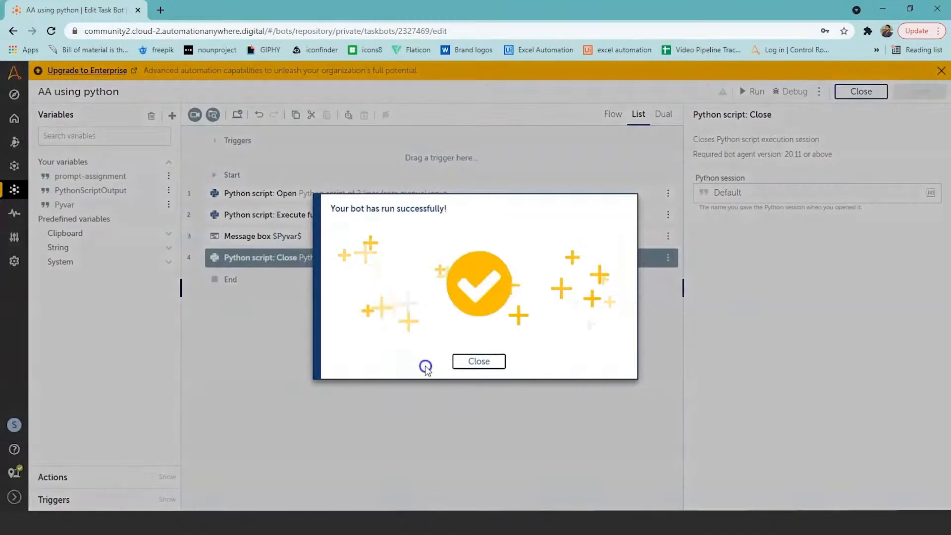
click(480, 368)
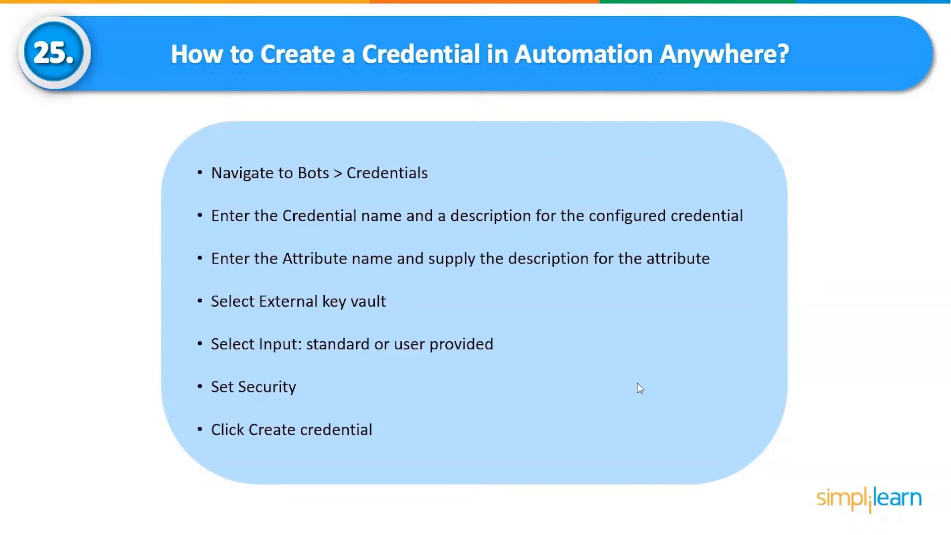
Switch to the Automation Anywhere Control Room, open the Credentials page and start creating a credential
key(alt+Tab)
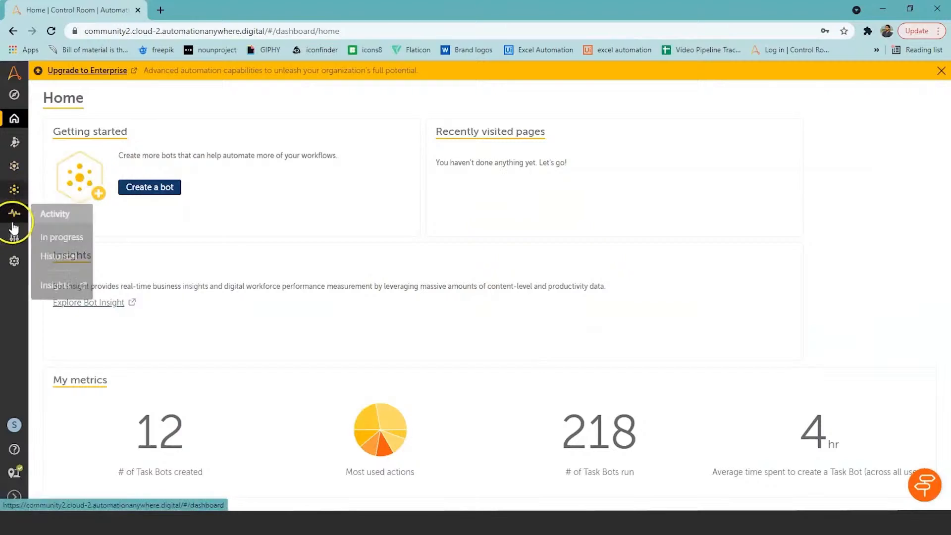
mouse_move(13, 236)
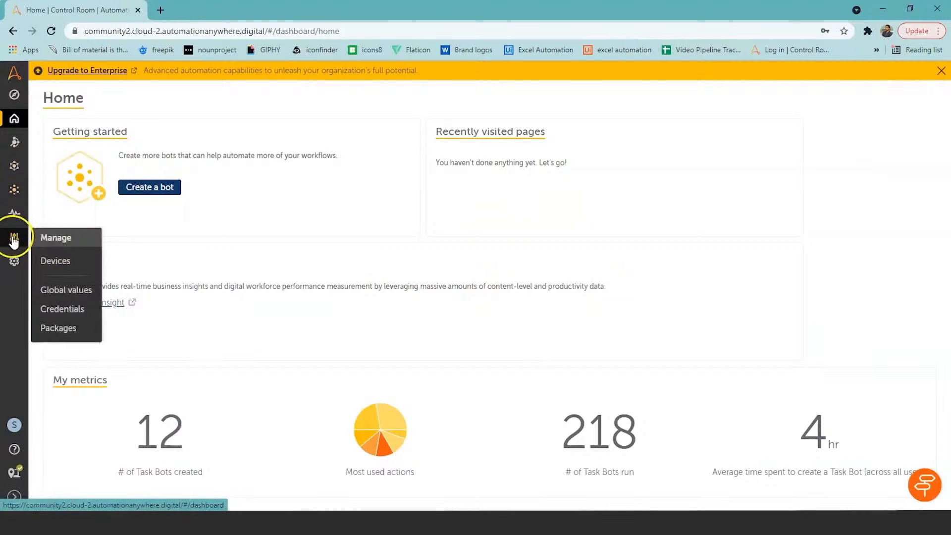
click(63, 309)
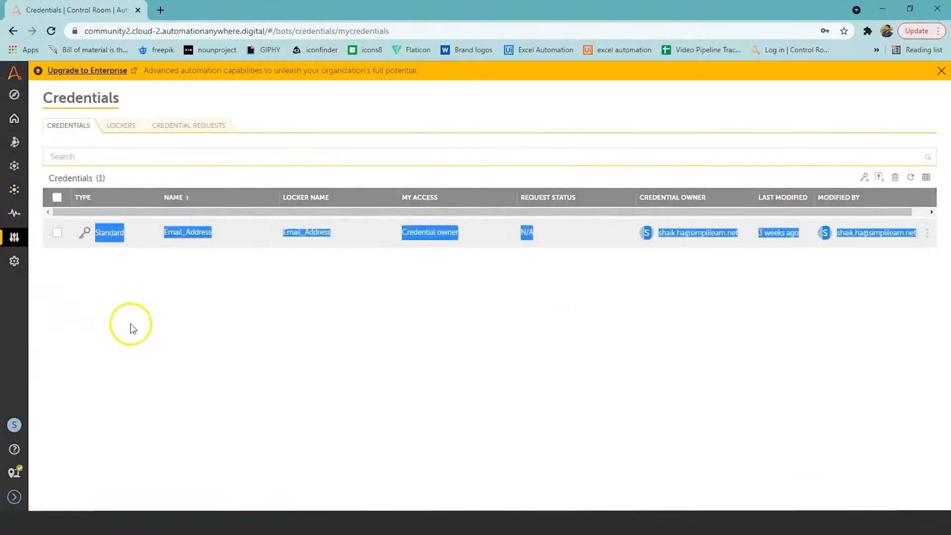
click(389, 348)
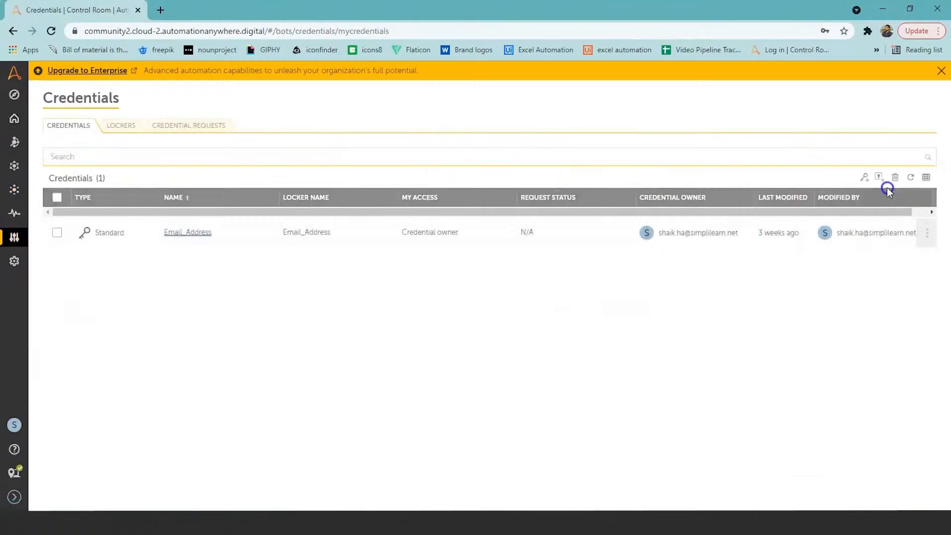
click(864, 177)
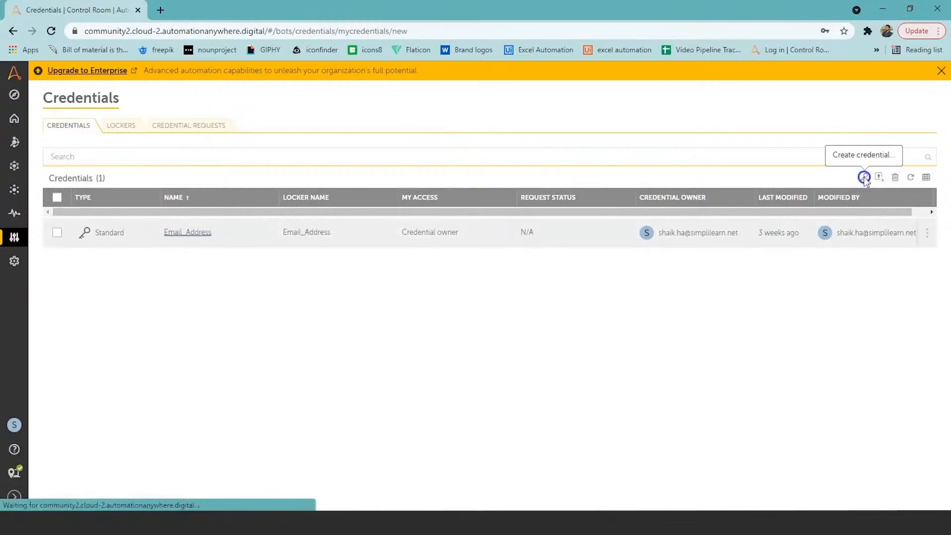
Review the name, description, locker and attribute fields of the new credential form
click(297, 165)
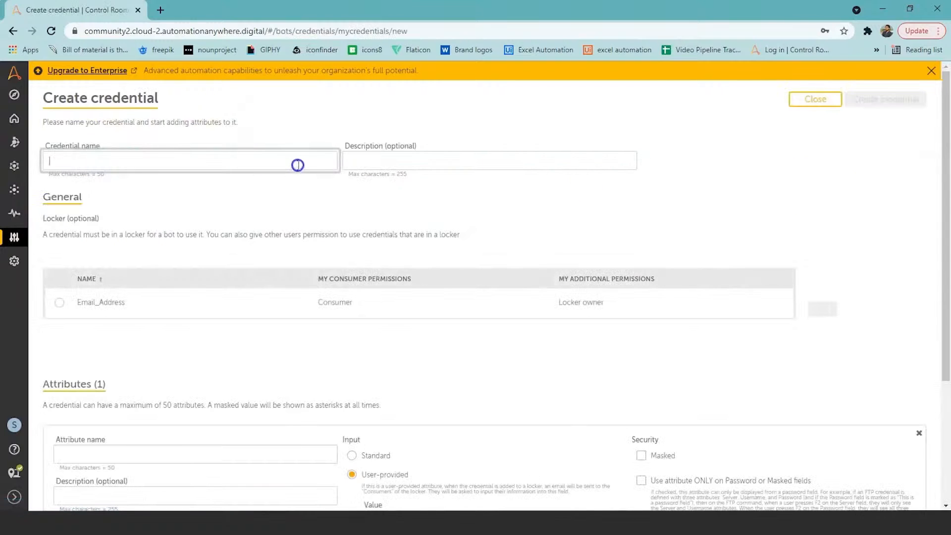
click(424, 159)
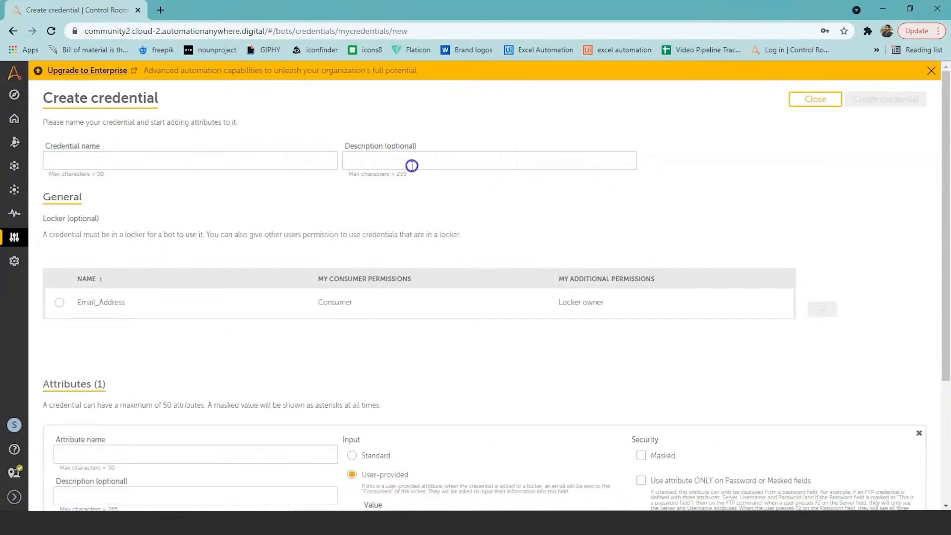
scroll(946, 245, down, 2)
scroll(947, 245, down, 3)
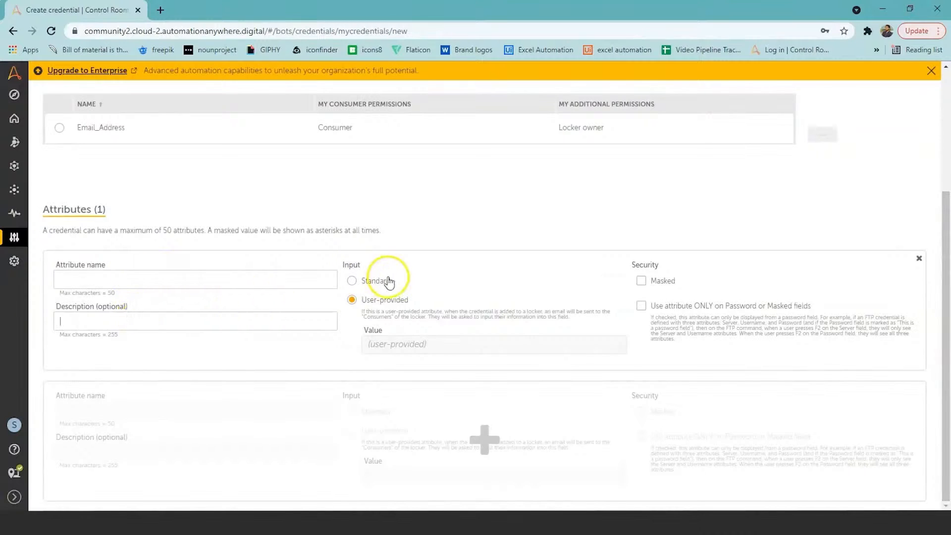
Compare the Standard and User-provided input options, then set the first attribute to Standard input with a masked value
click(352, 281)
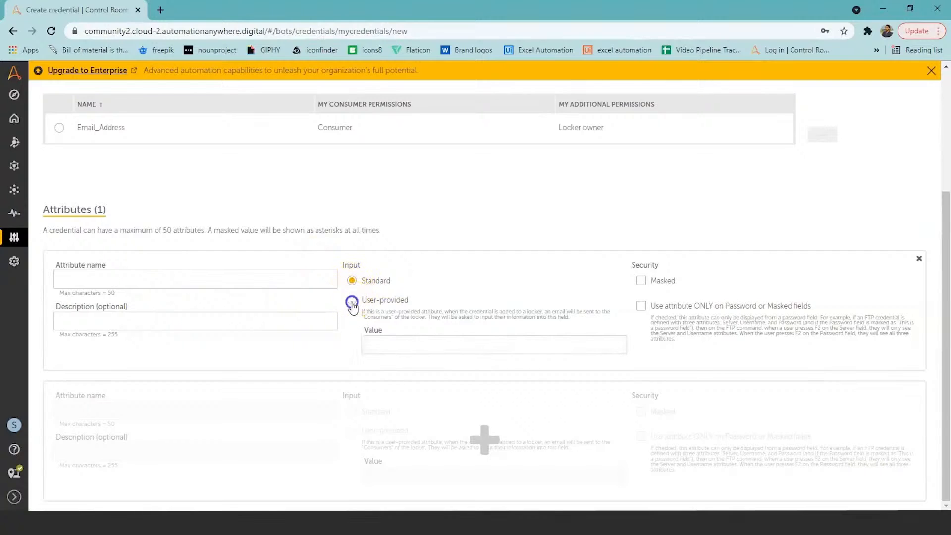
click(351, 302)
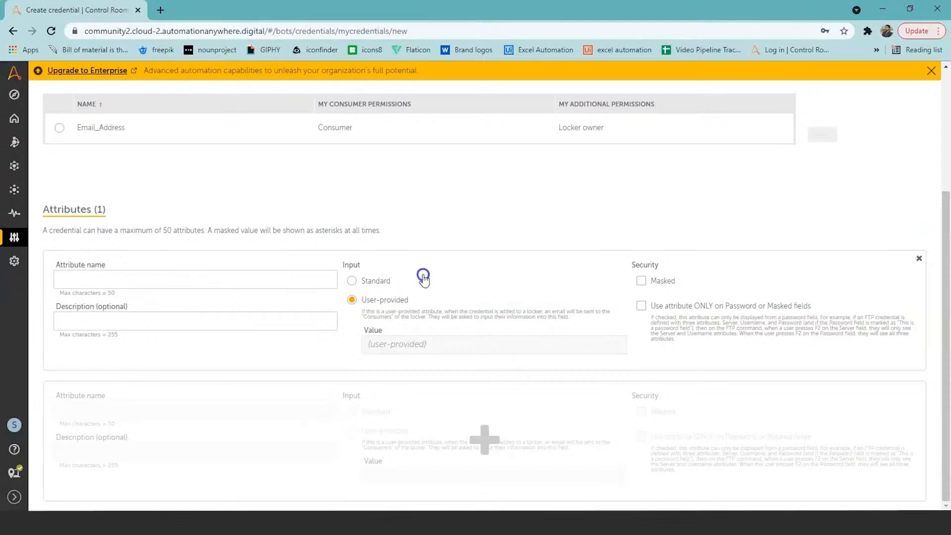
click(354, 281)
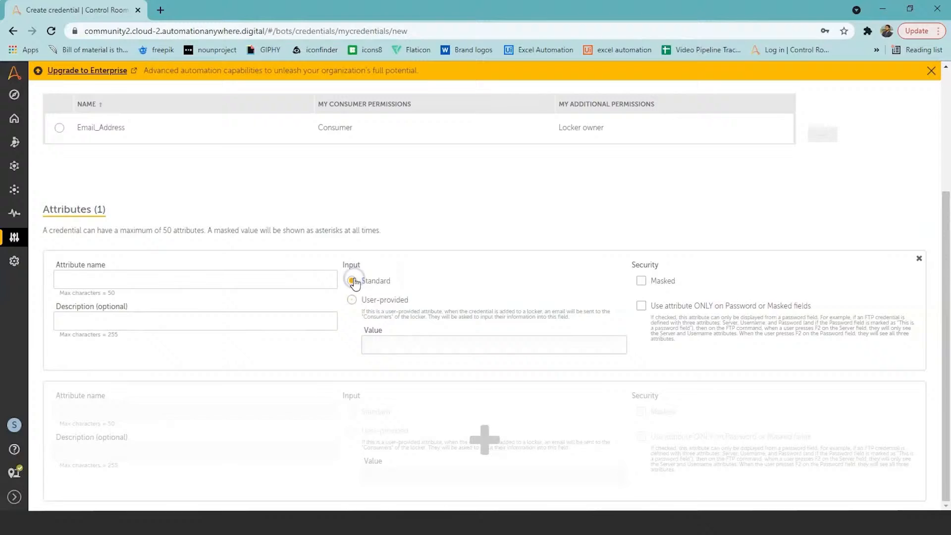
click(387, 346)
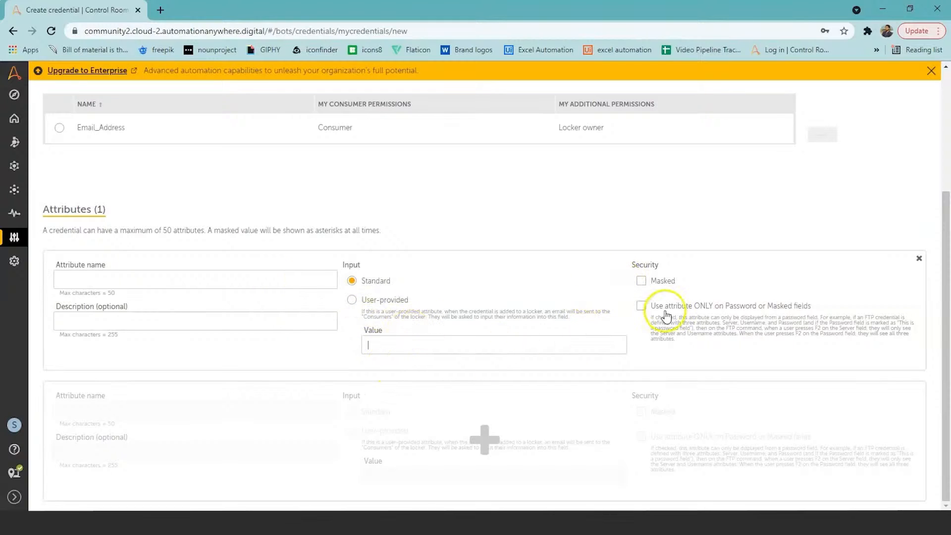
click(640, 280)
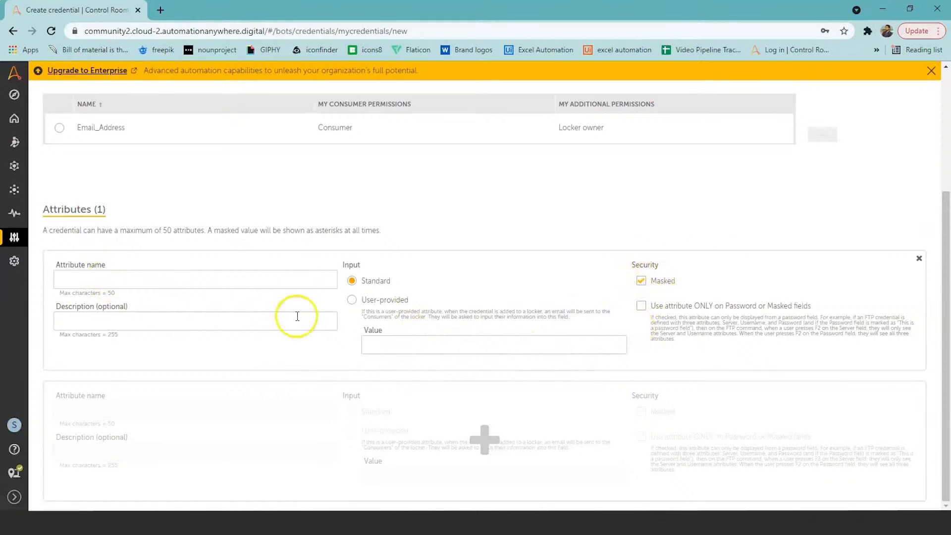
Add a second attribute to the new credential form and check its fields
click(487, 446)
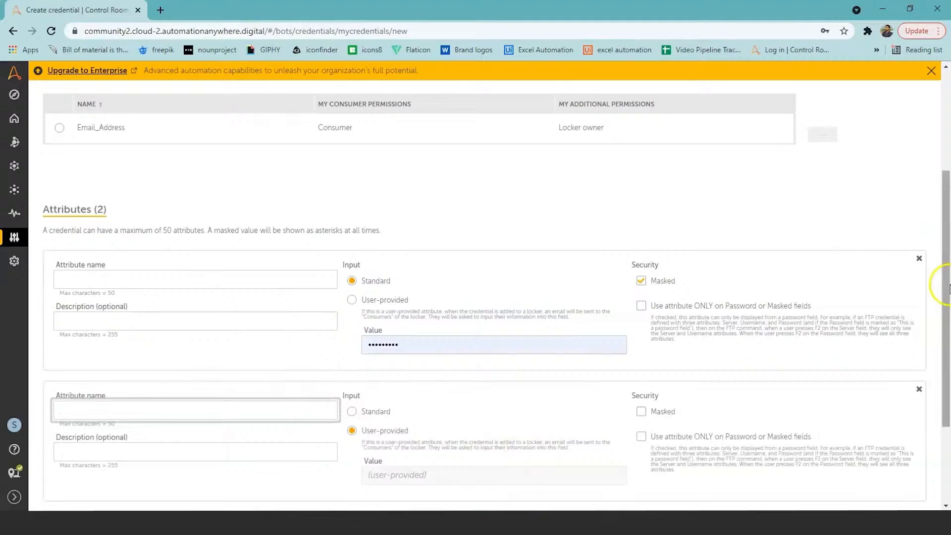
scroll(947, 287, down, 1)
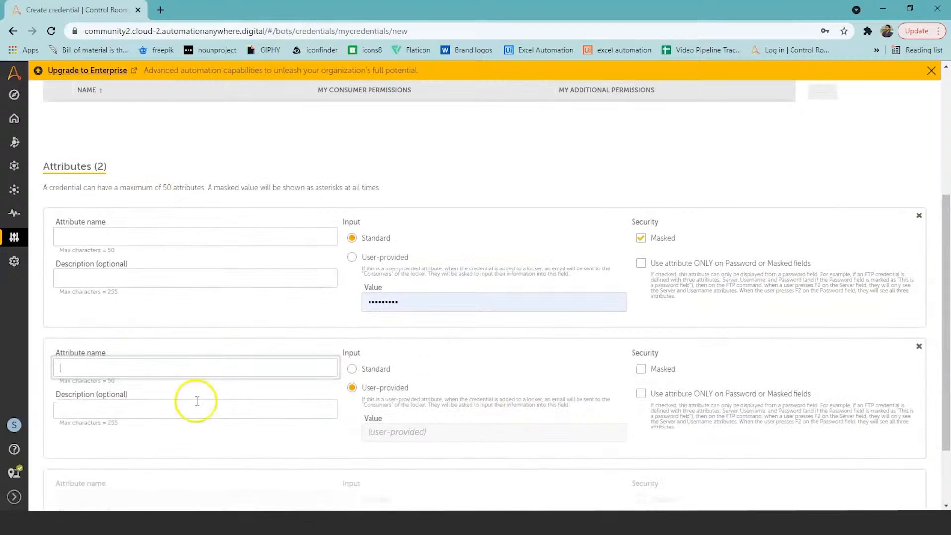
drag(947, 401, 942, 227)
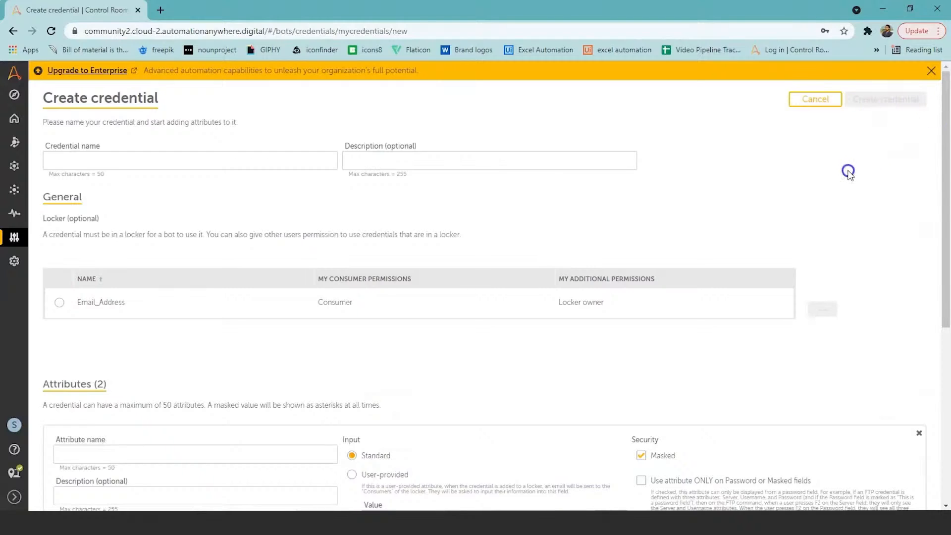
click(54, 234)
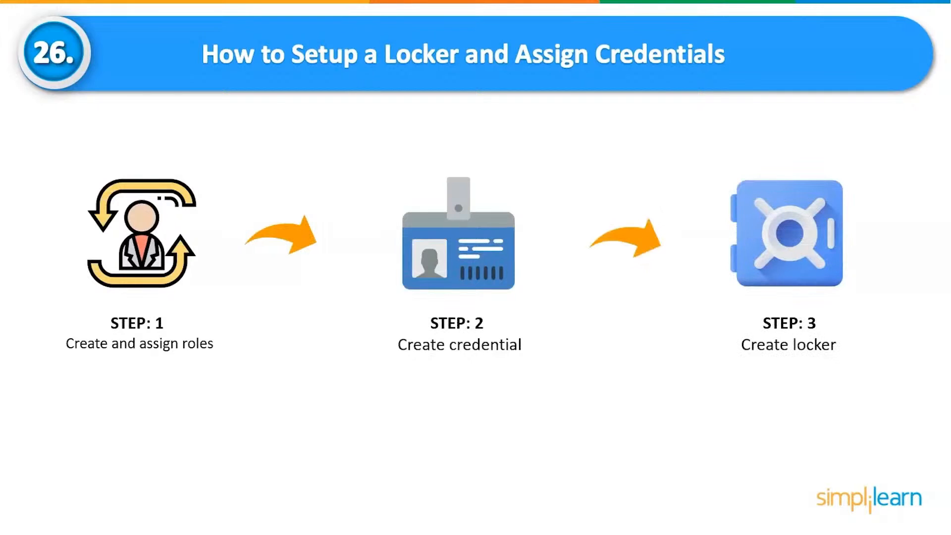
Switch back to the Automation Anywhere Control Room, show the lockers and start creating a locker
key(alt+Tab)
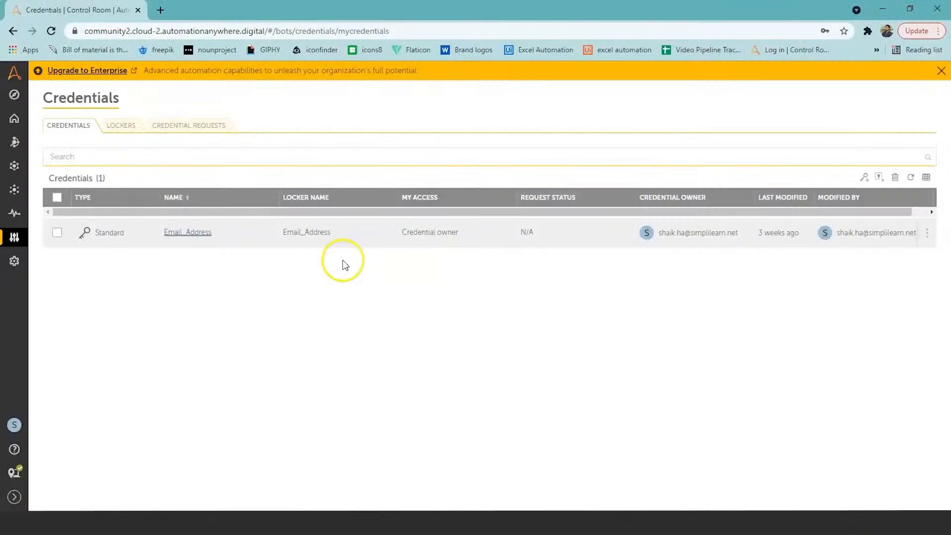
click(124, 130)
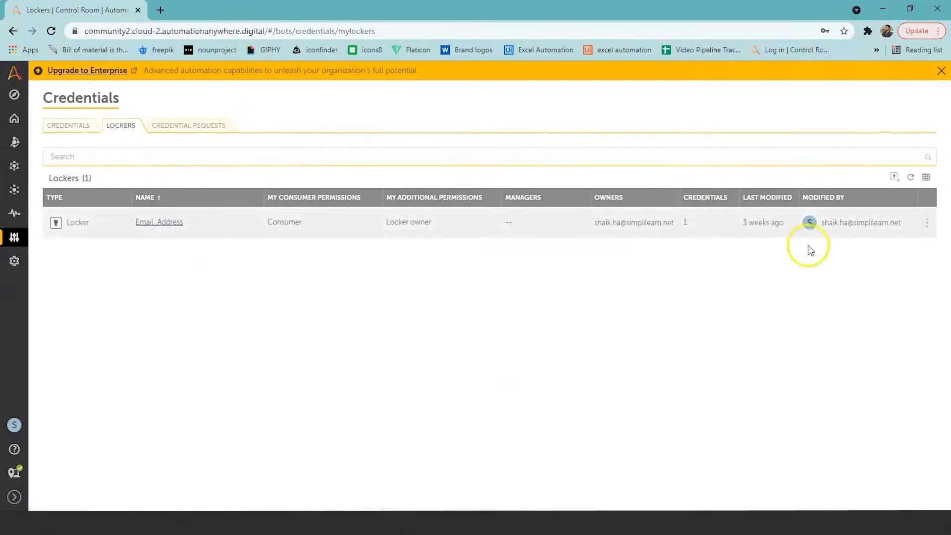
click(894, 178)
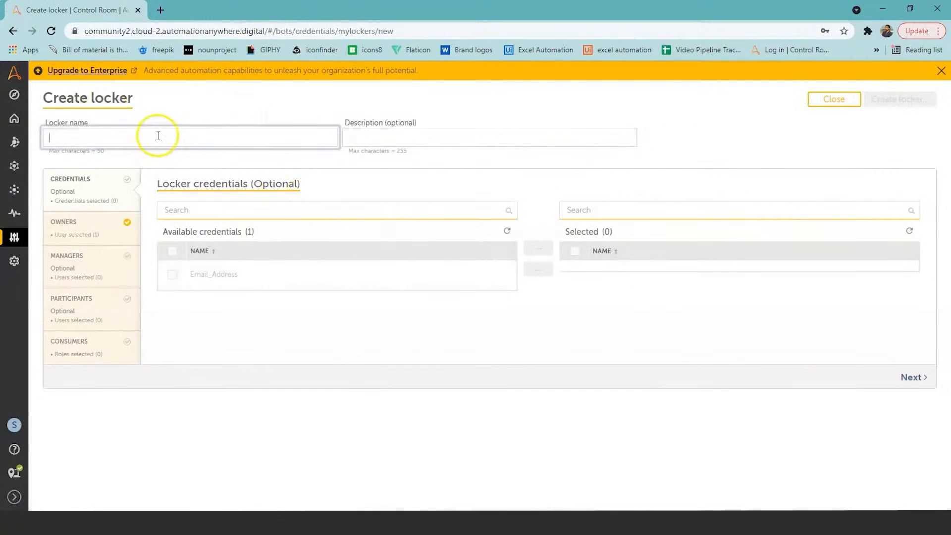
Review the new locker's description, credentials, owners, managers and participants settings, and check the CE_user role under consumers
click(462, 140)
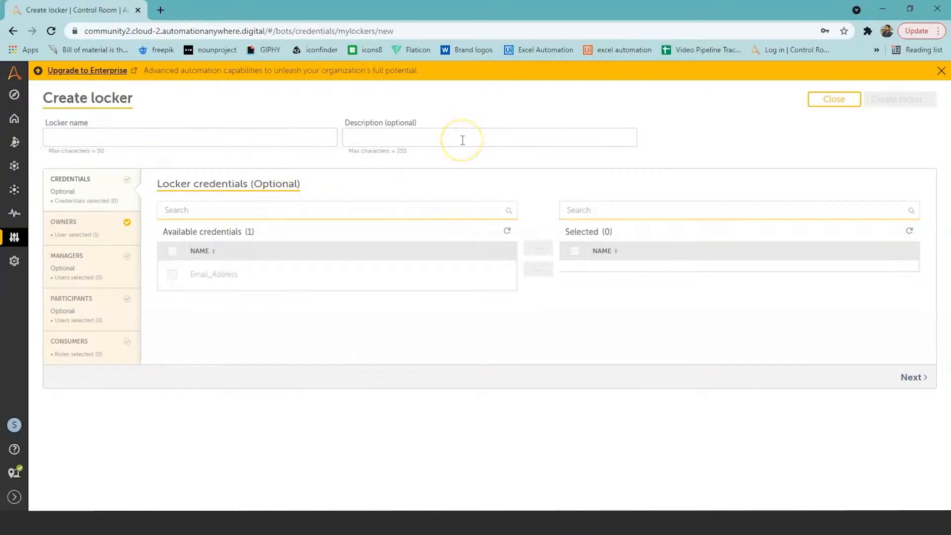
click(86, 186)
click(88, 227)
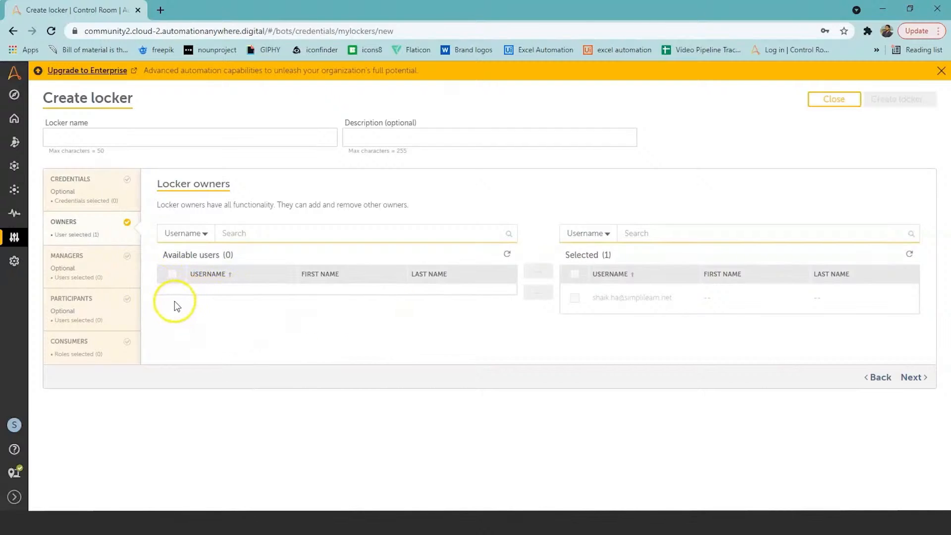
click(104, 273)
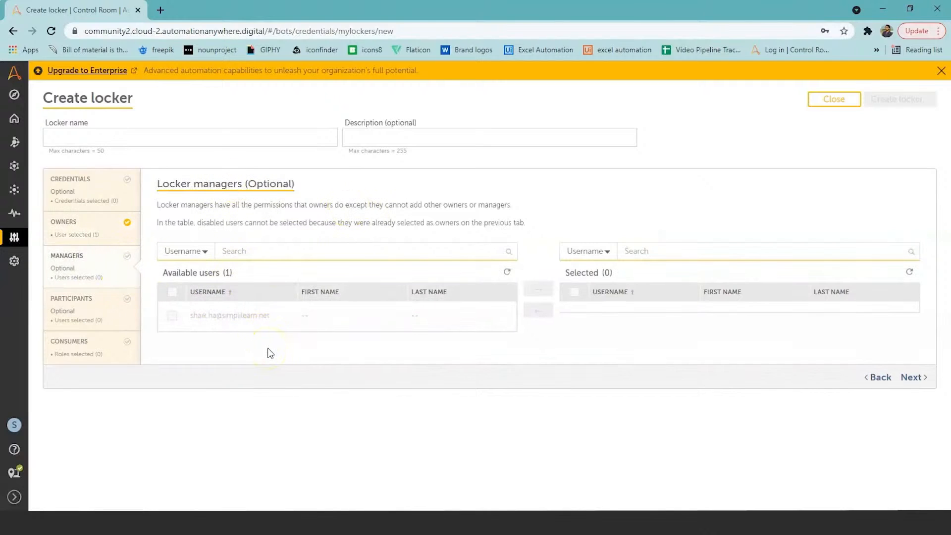
click(89, 310)
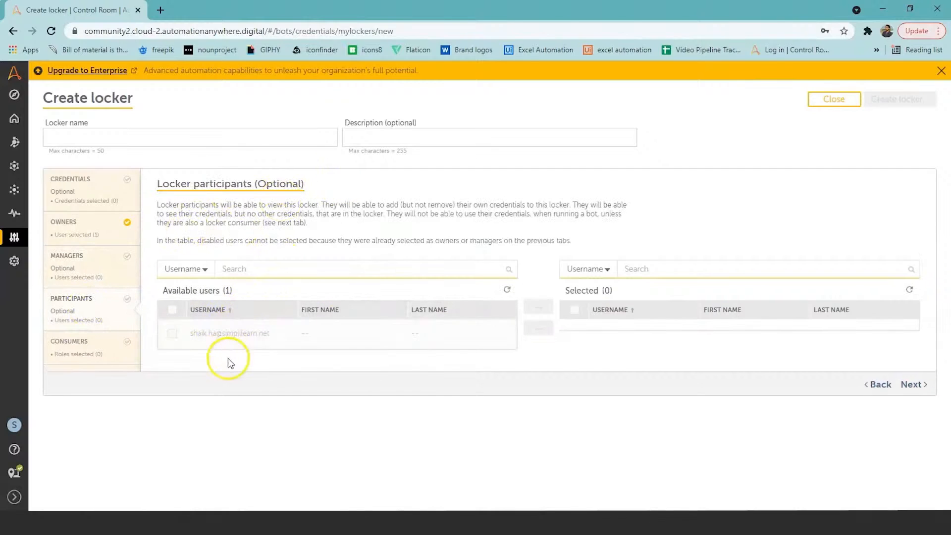
click(100, 342)
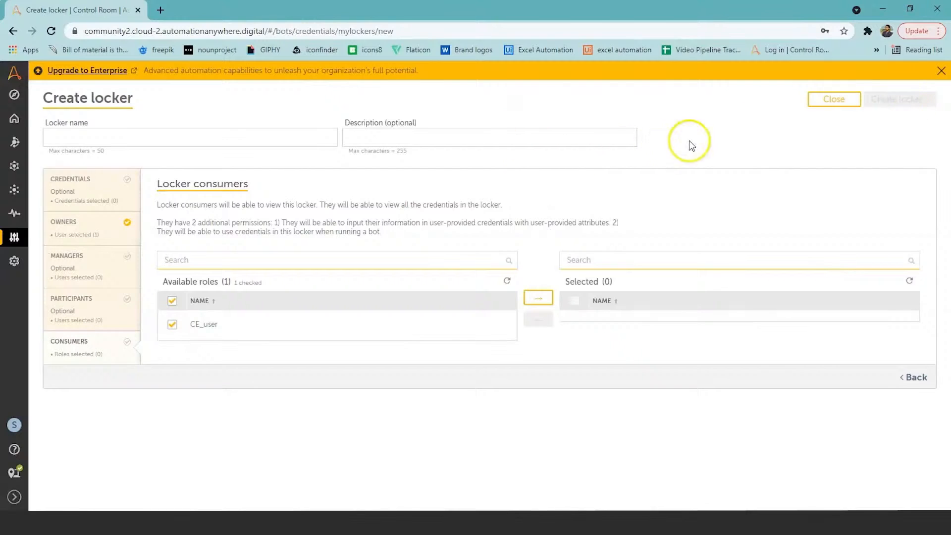
click(706, 139)
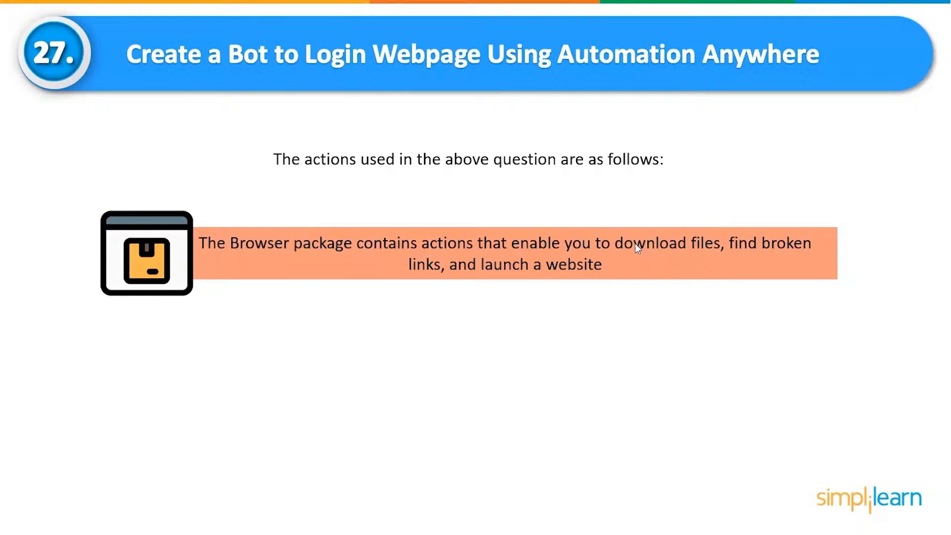
Examine the Browser: Open action of the first bot, including the browser choices for a new window
click(635, 243)
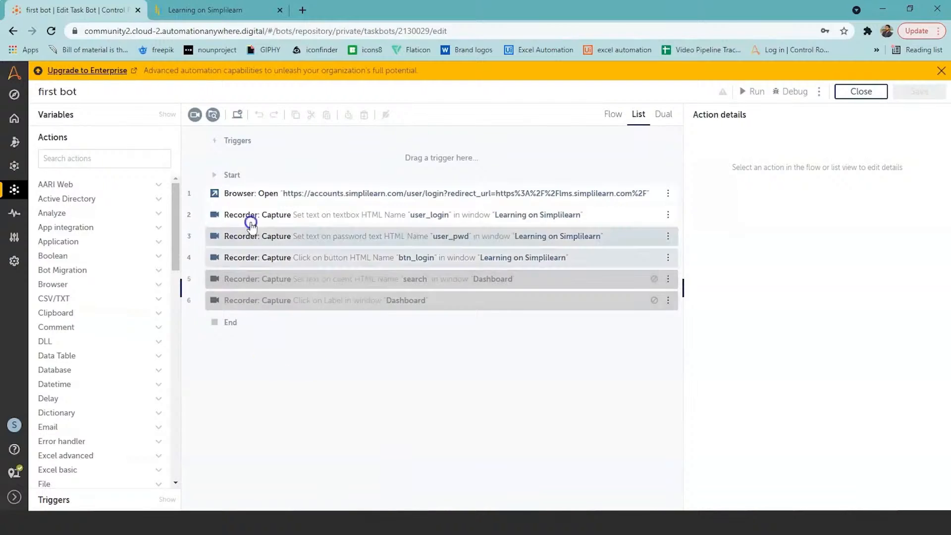
click(246, 196)
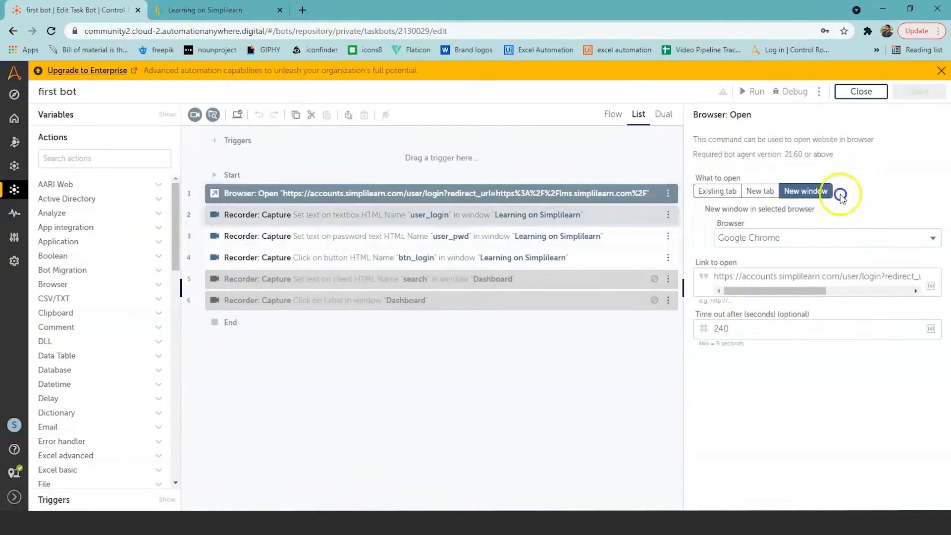
click(933, 243)
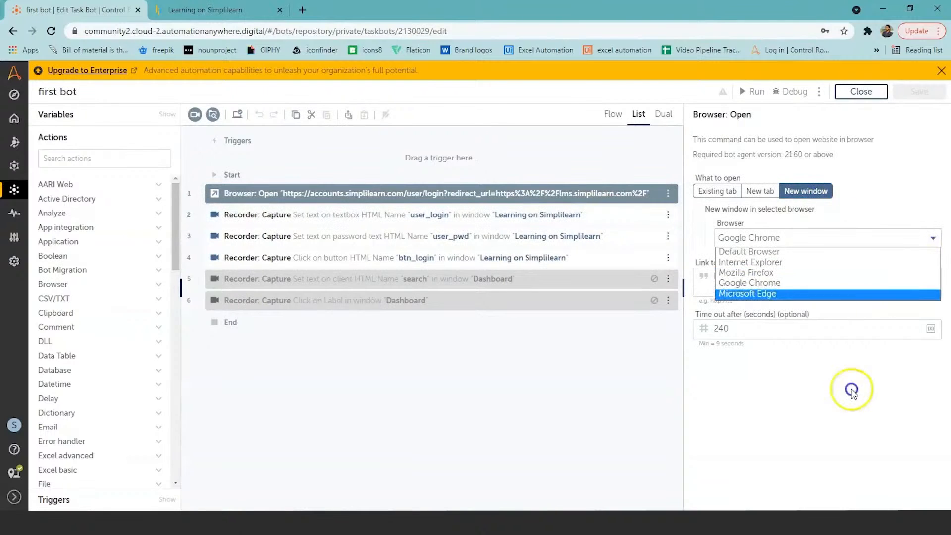
click(851, 402)
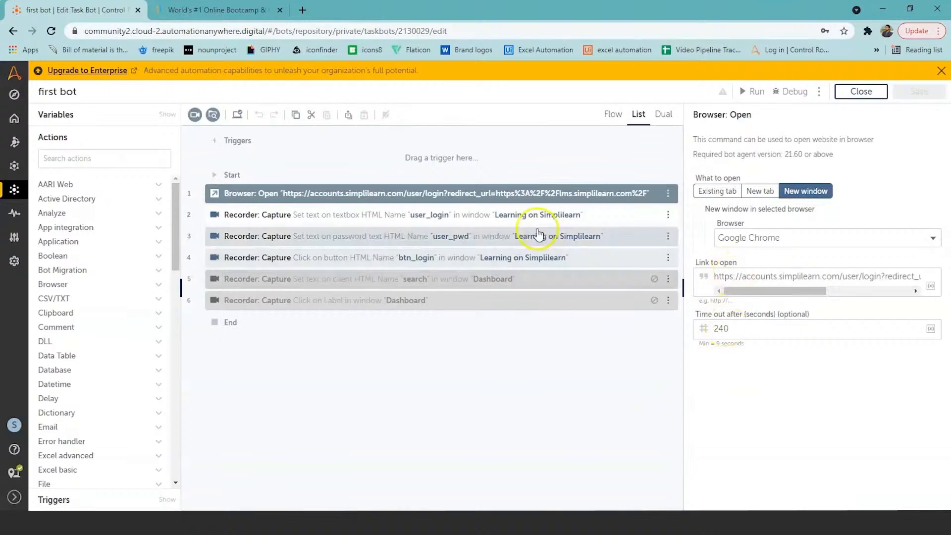
Open the log-in page on the Simplilearn website and return to the first bot
click(233, 10)
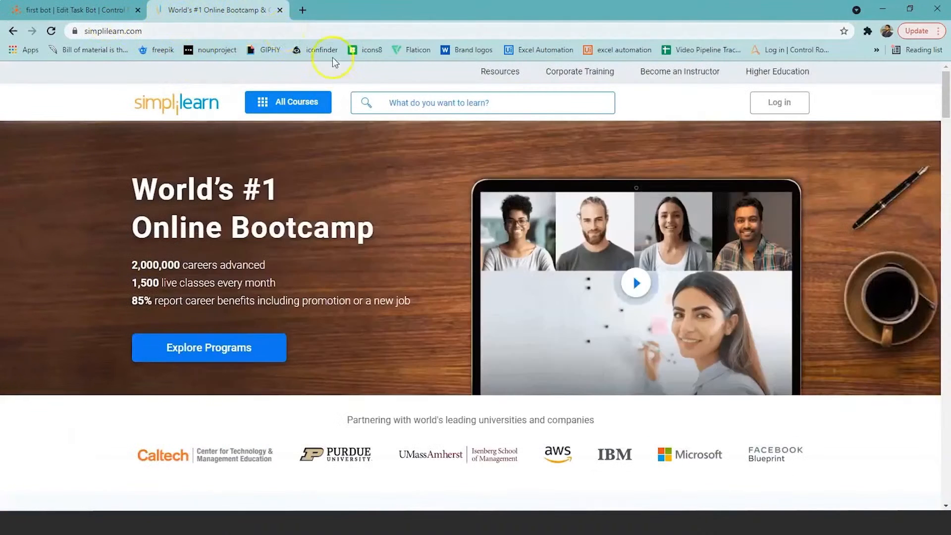
click(779, 105)
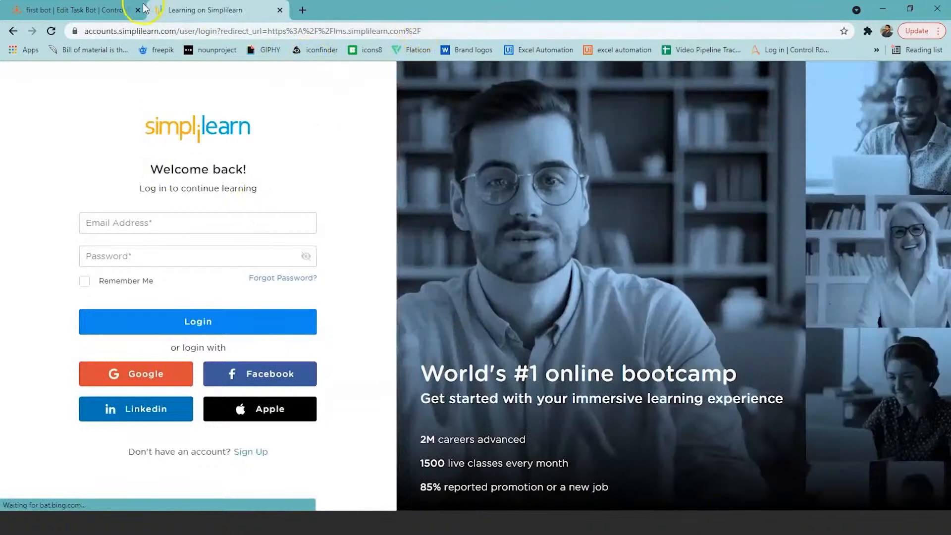
click(126, 10)
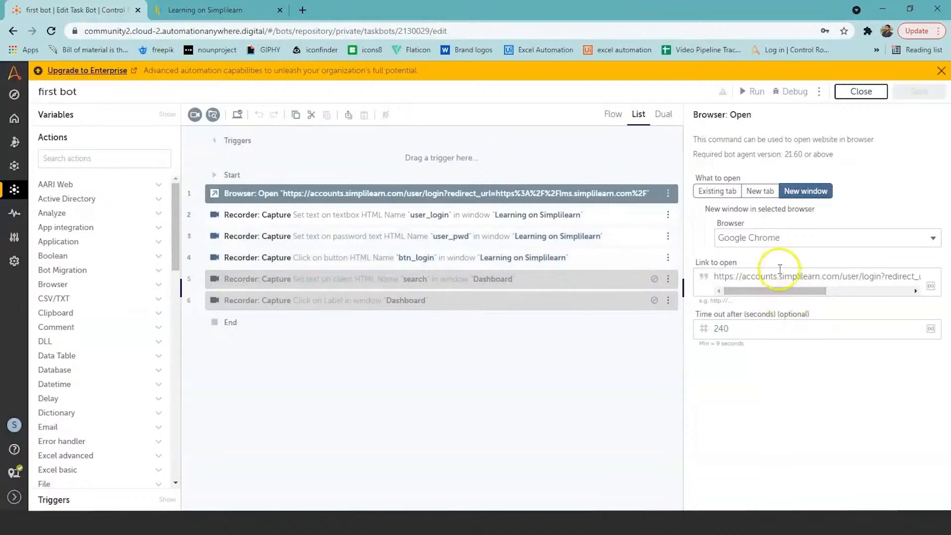
Review the Recorder: Capture action that sets the user_login text box and compare it with the Simplilearn login page
click(237, 220)
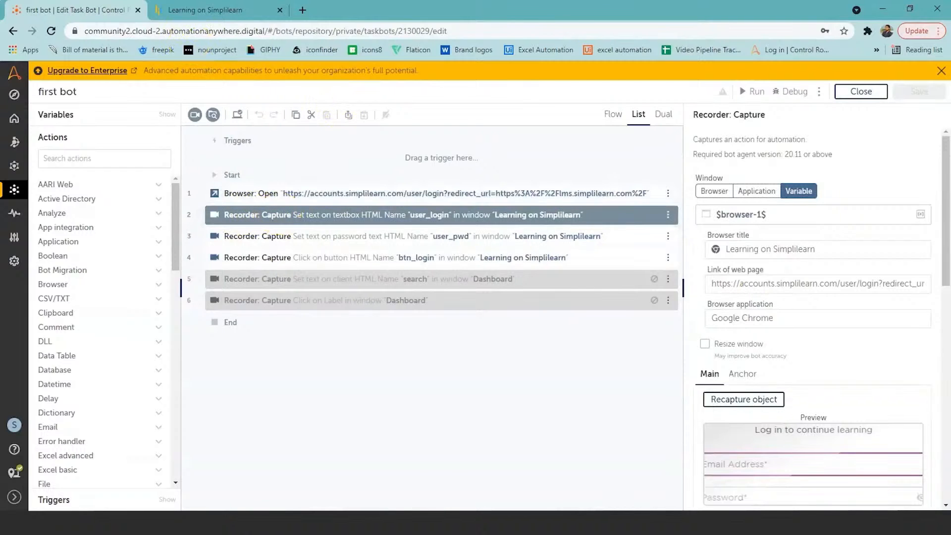
click(210, 10)
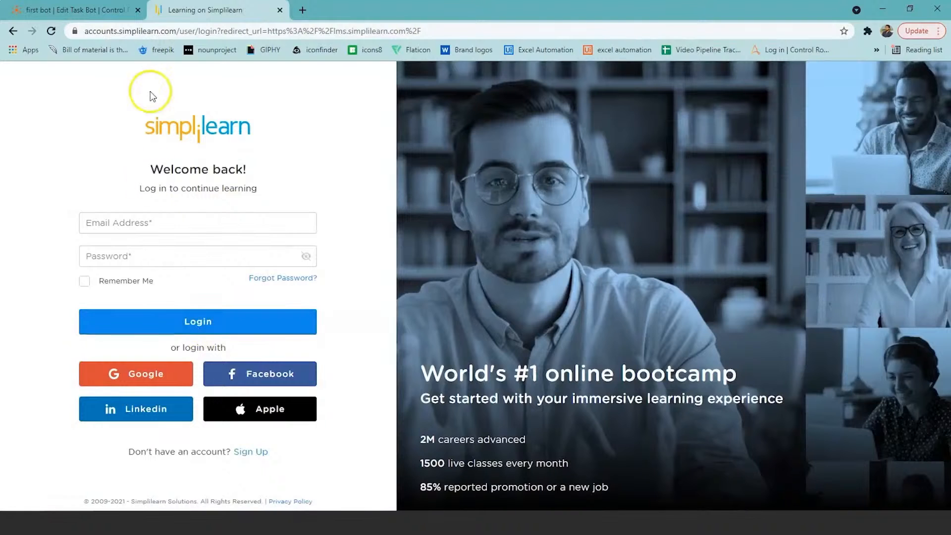
click(75, 10)
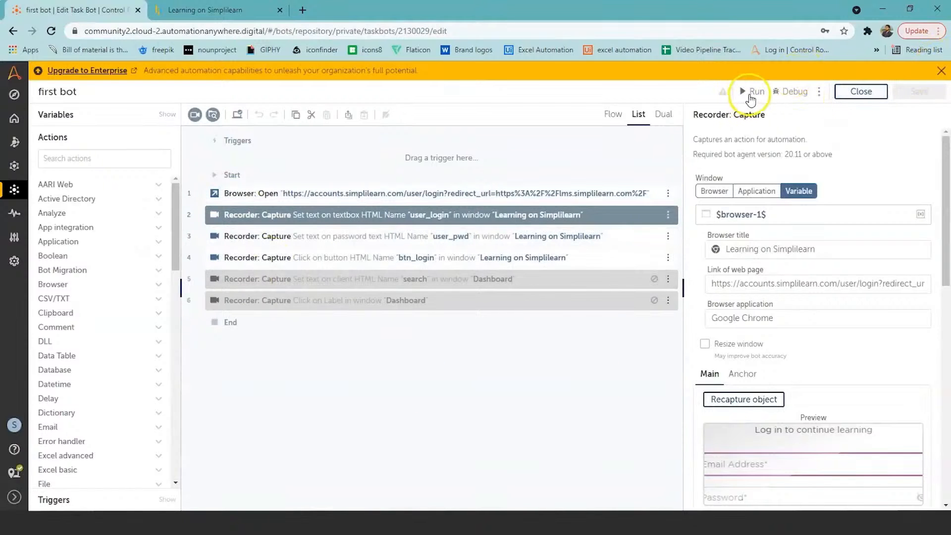
Run the first bot to log in to Simplilearn, return to the bot editor and dismiss the run result dialog
click(752, 91)
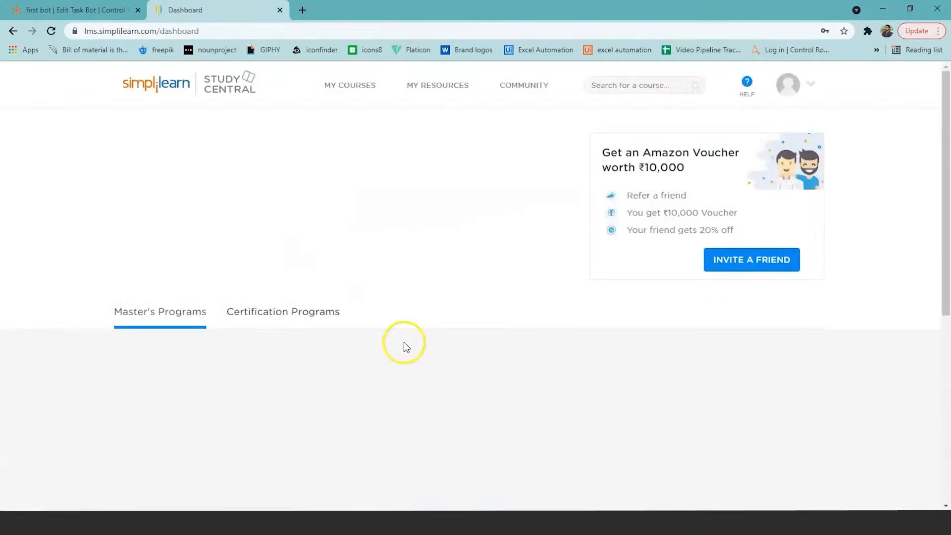
click(105, 11)
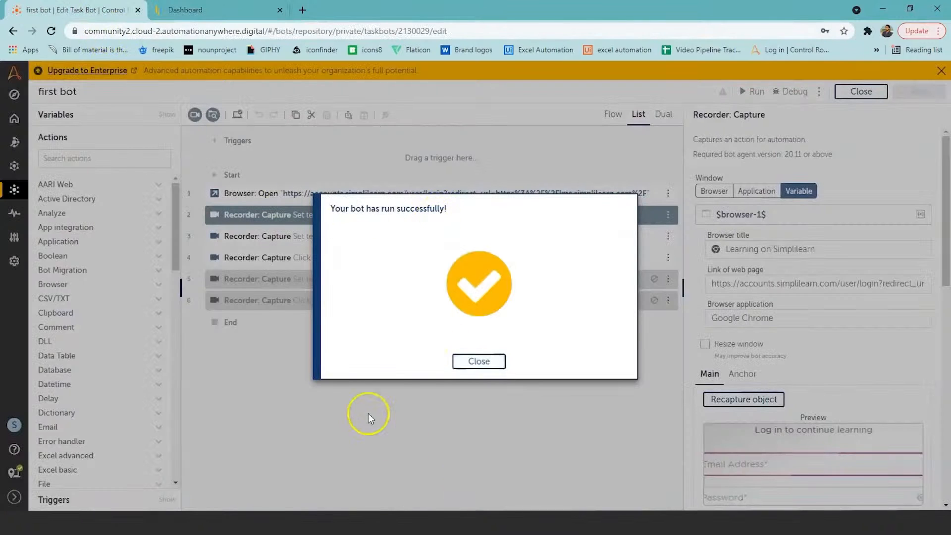
click(487, 364)
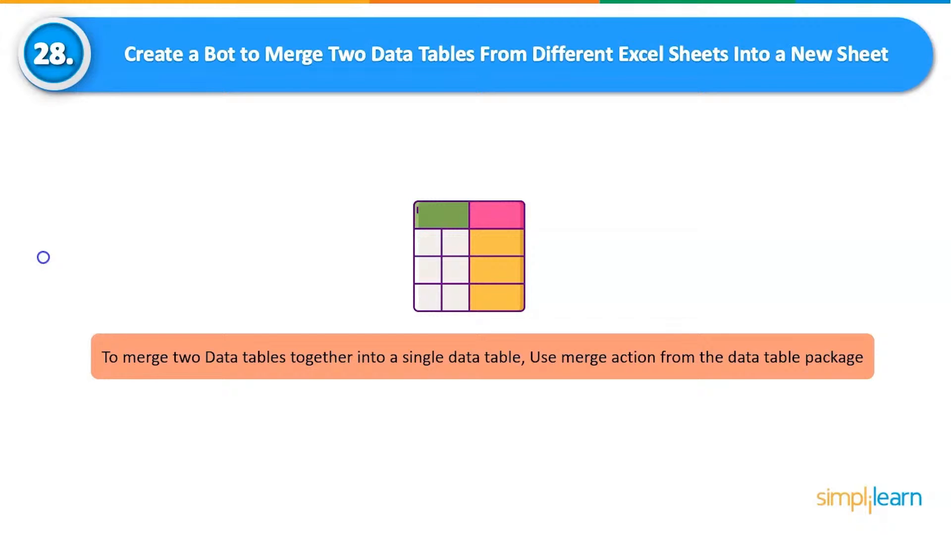
Open the file1 and file2 workbooks from the desktop and examine their employee and salary tables
key(alt+Tab)
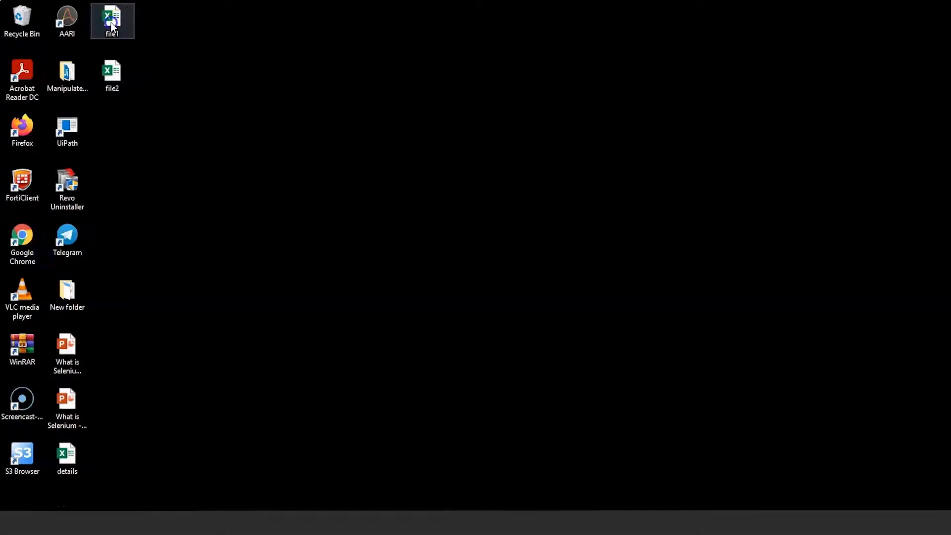
click(112, 28)
double_click(112, 27)
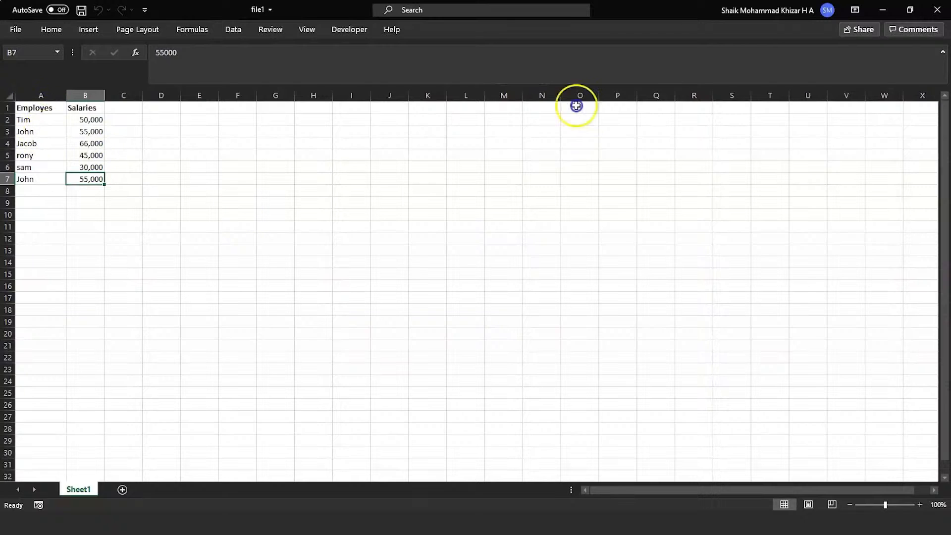
click(882, 9)
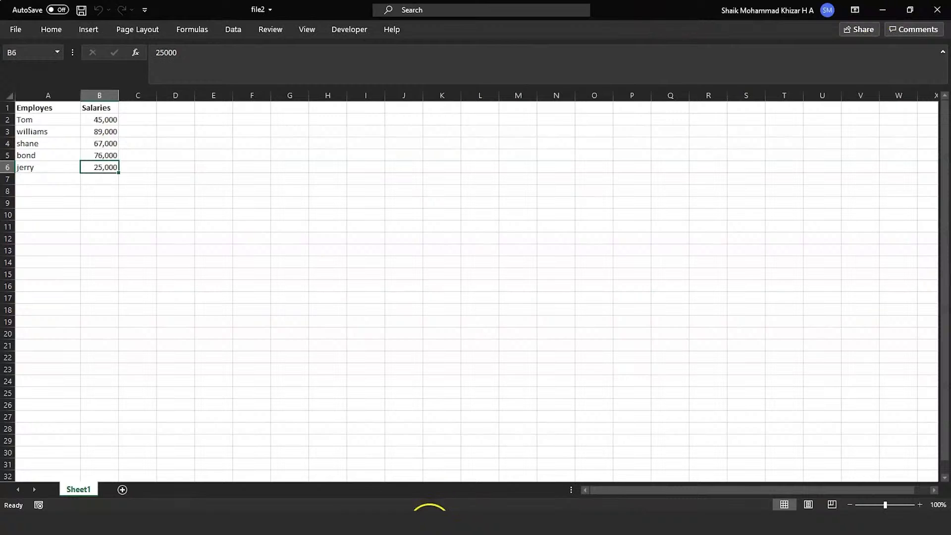
Switch to the Excel bot in Chrome and review the File1 step's actions for opening, reading and closing file1.xlsx
mouse_move(434, 522)
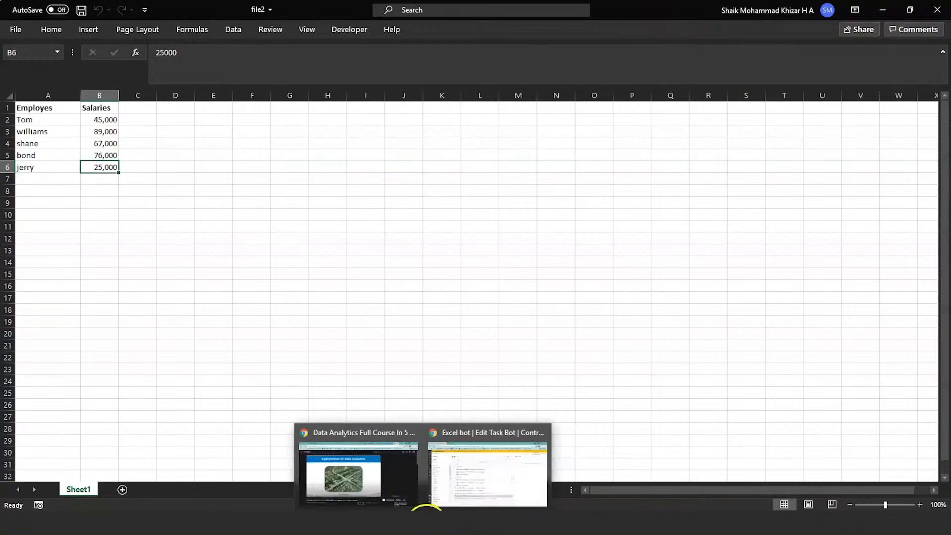
click(462, 471)
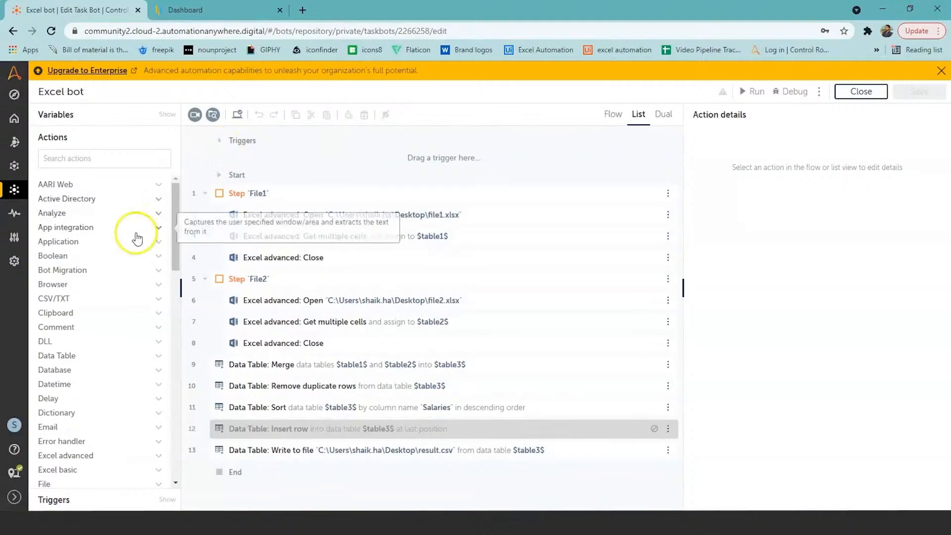
click(359, 163)
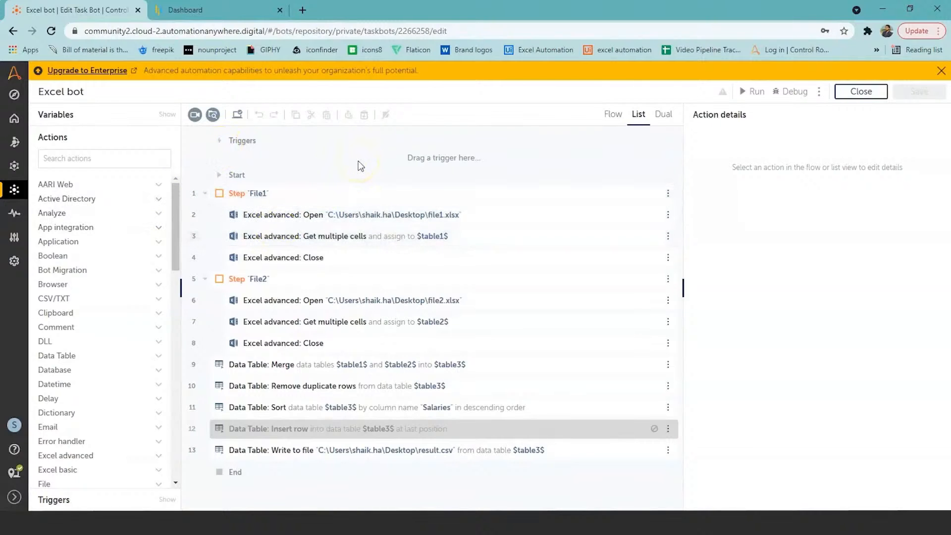
click(258, 194)
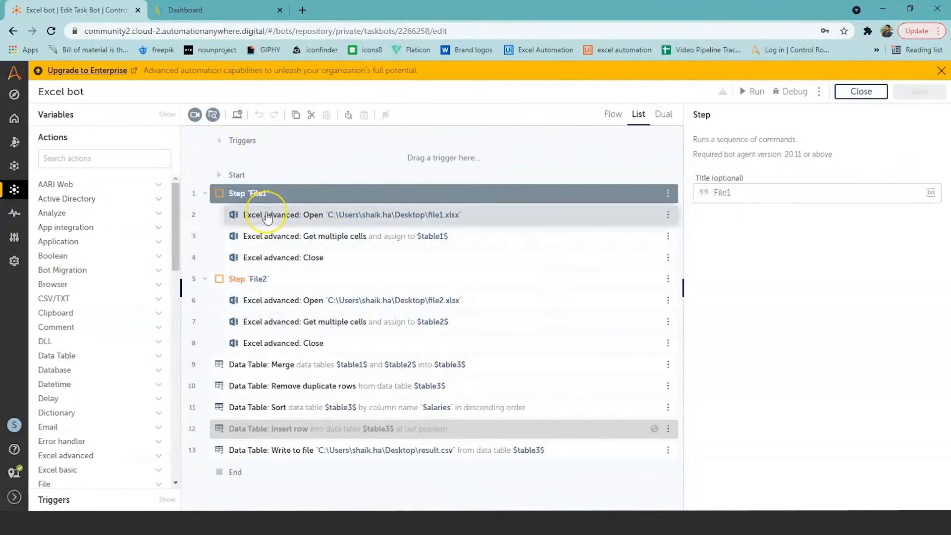
click(267, 217)
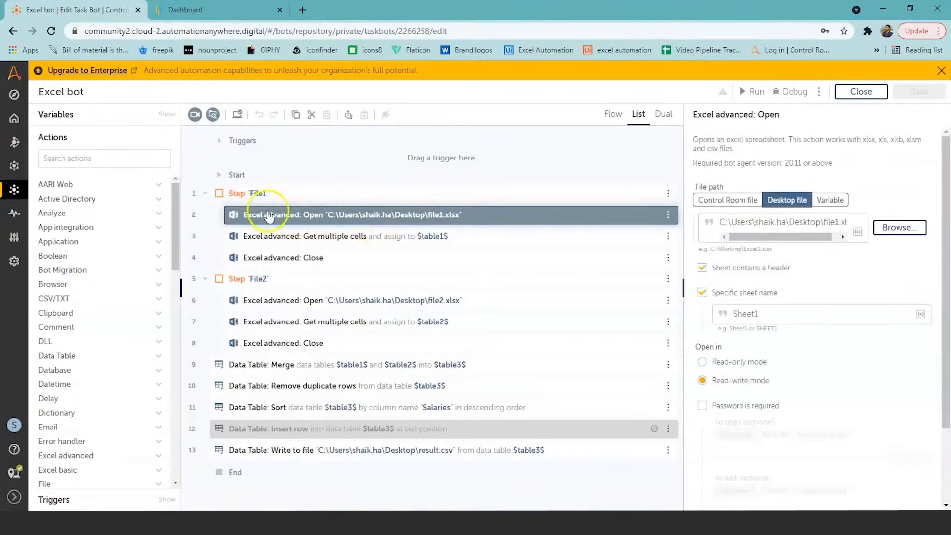
click(361, 239)
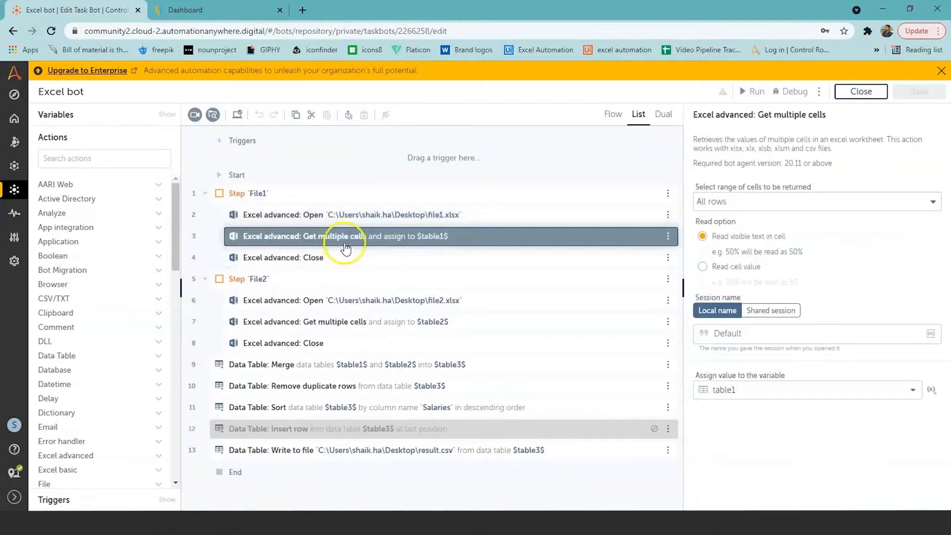
click(323, 261)
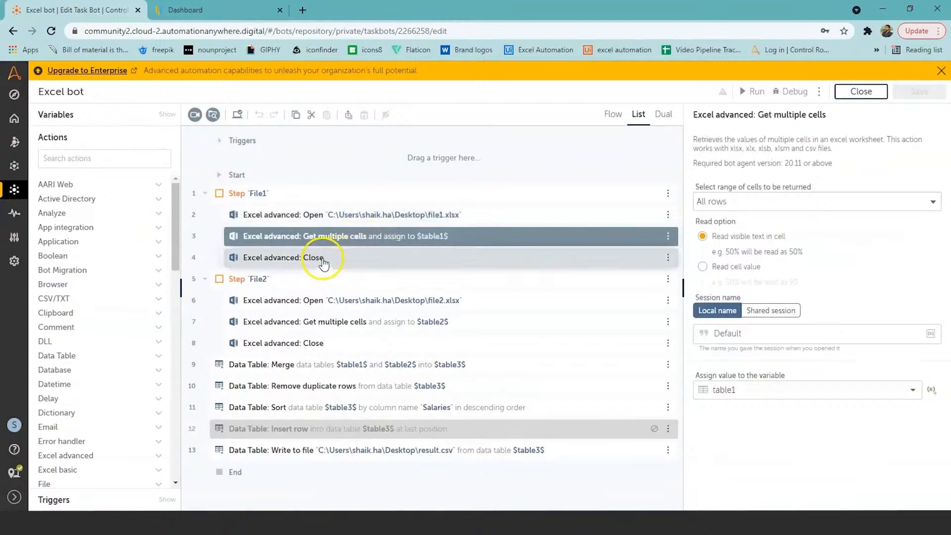
Review the File2 step's actions that open file2.xlsx, read its cells into table2 and close it
click(262, 282)
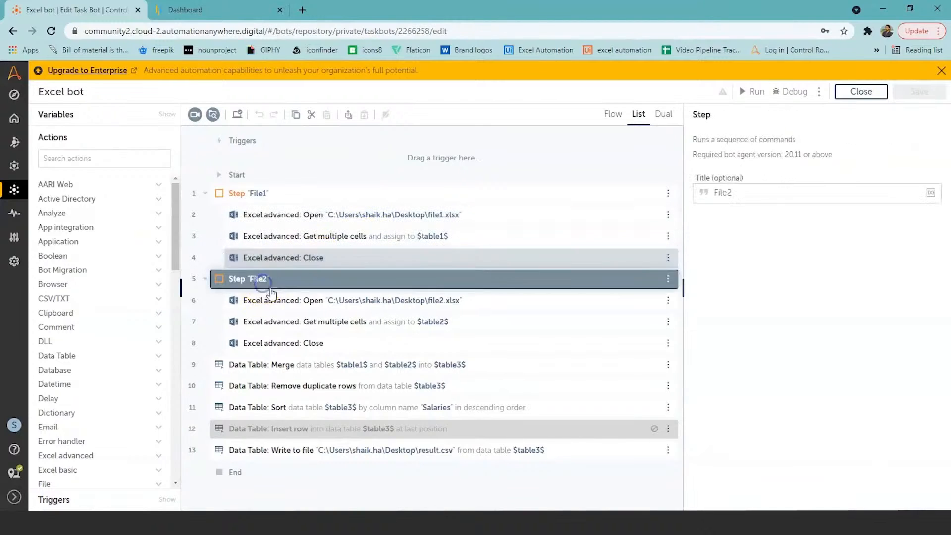
click(281, 307)
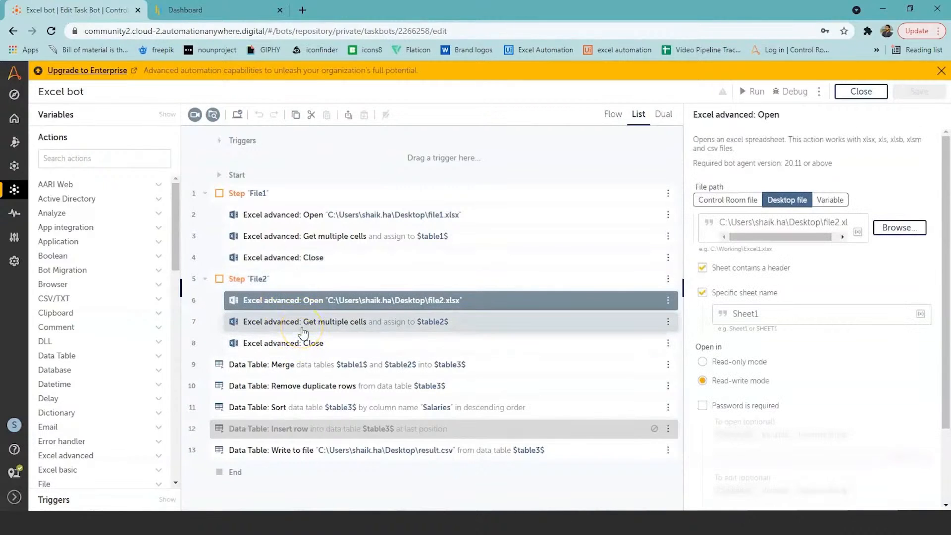
click(302, 327)
click(301, 343)
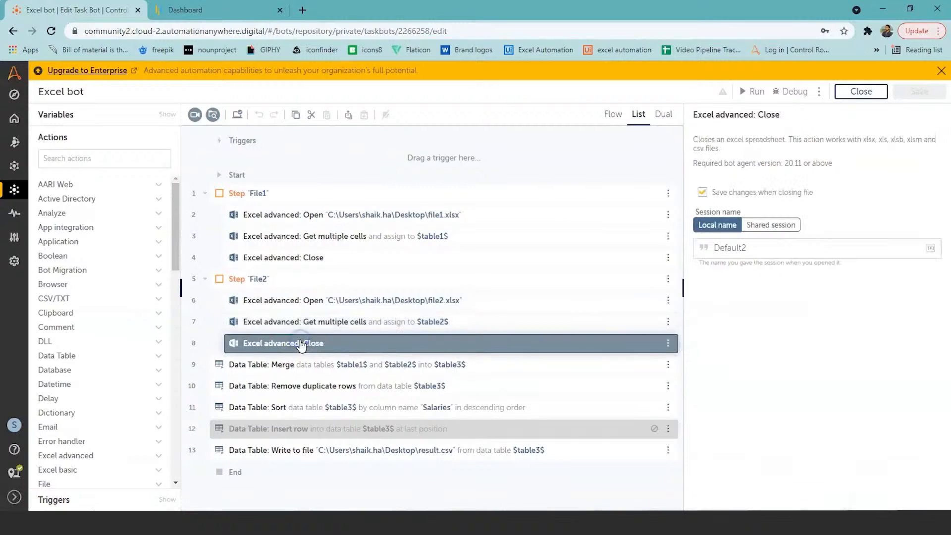
Search the actions for "data tab" and examine the Data Table: Merge action that combines table1 and table2 into table3
click(262, 365)
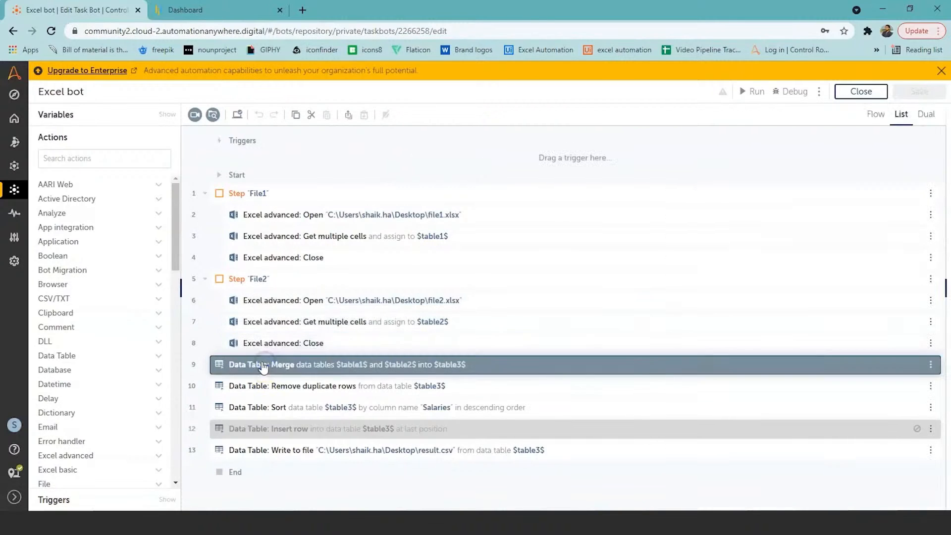
click(60, 159)
text(data tab)
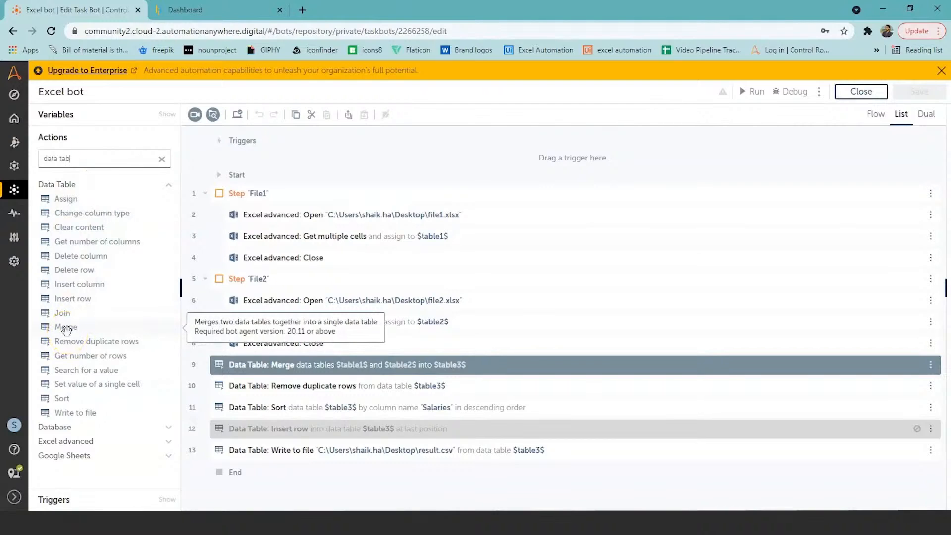
click(283, 364)
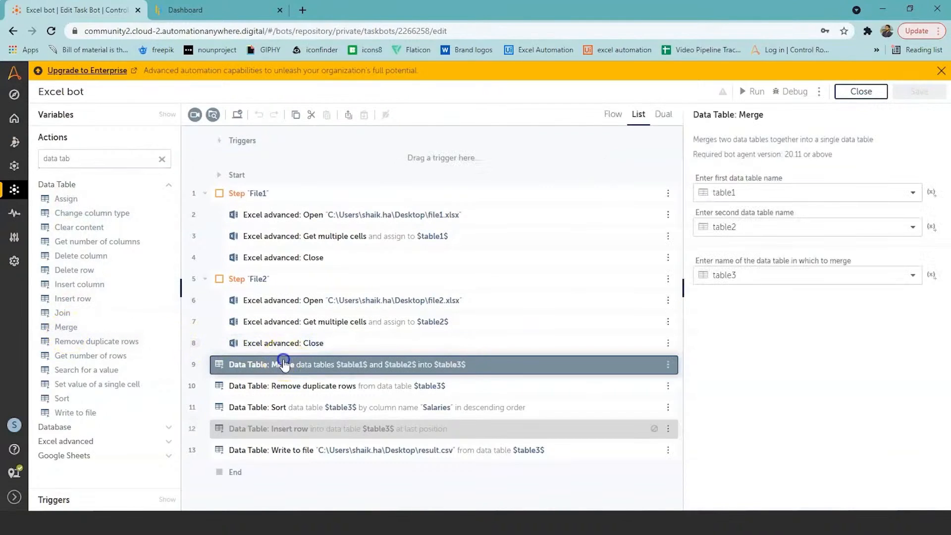
click(332, 371)
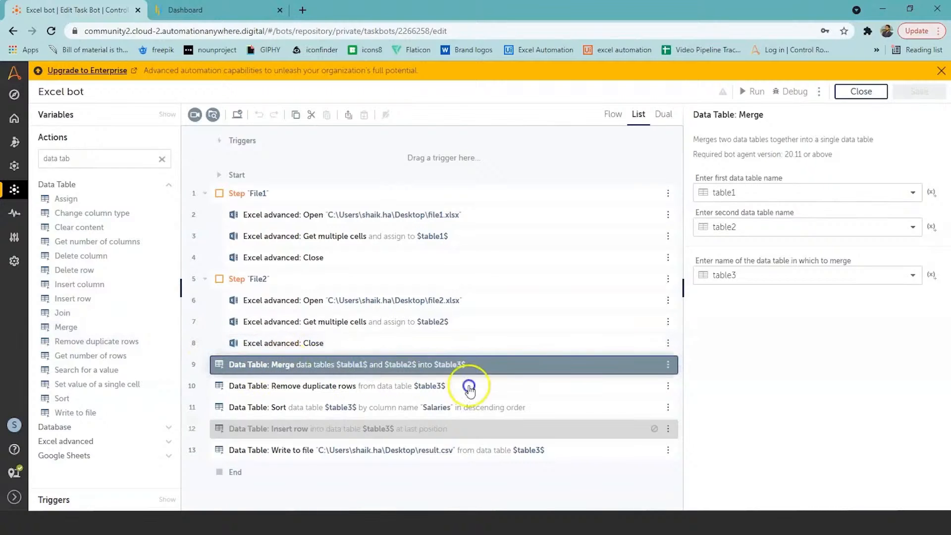
Disable the Remove duplicate rows and Sort actions, run the saved Excel bot and dismiss the run result dialog
click(670, 389)
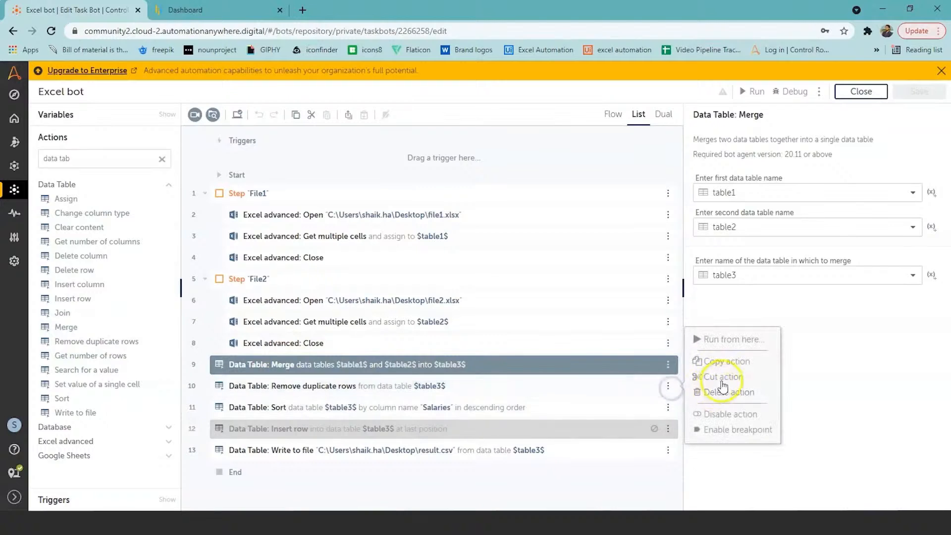
click(726, 414)
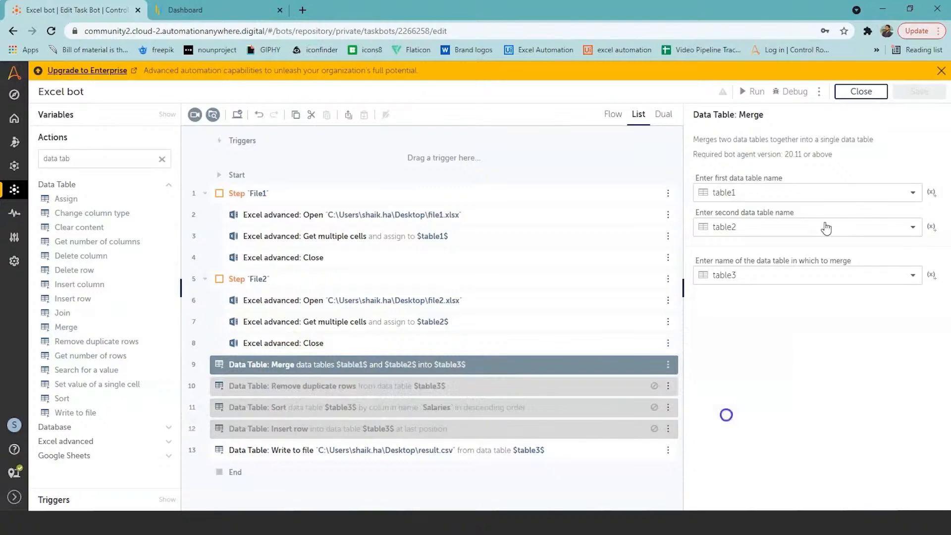
click(758, 94)
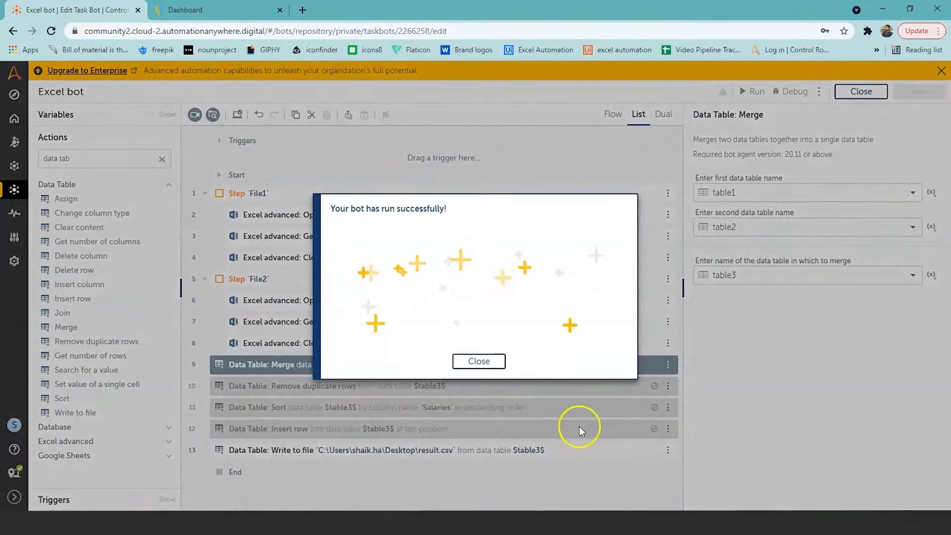
click(490, 361)
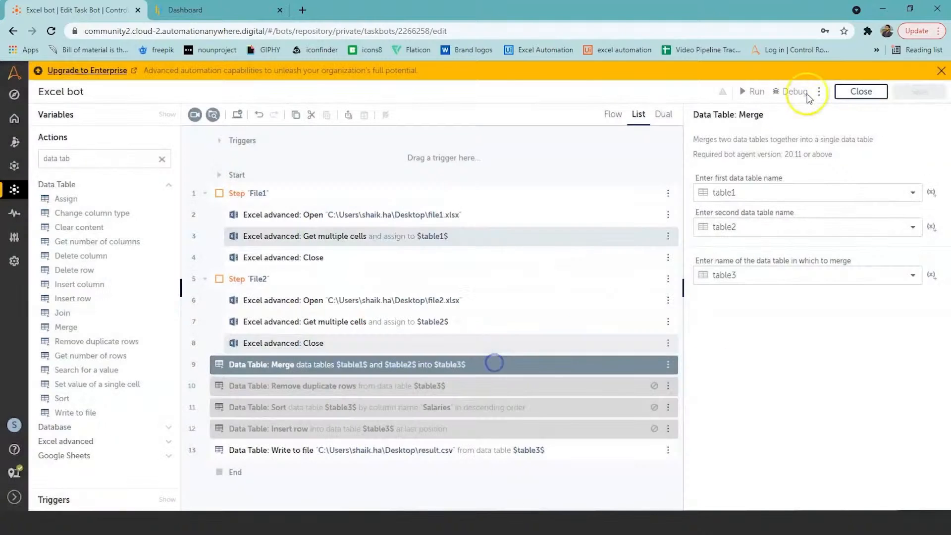
Open the result file from the desktop and check the merged employee table for duplicate rows
click(881, 9)
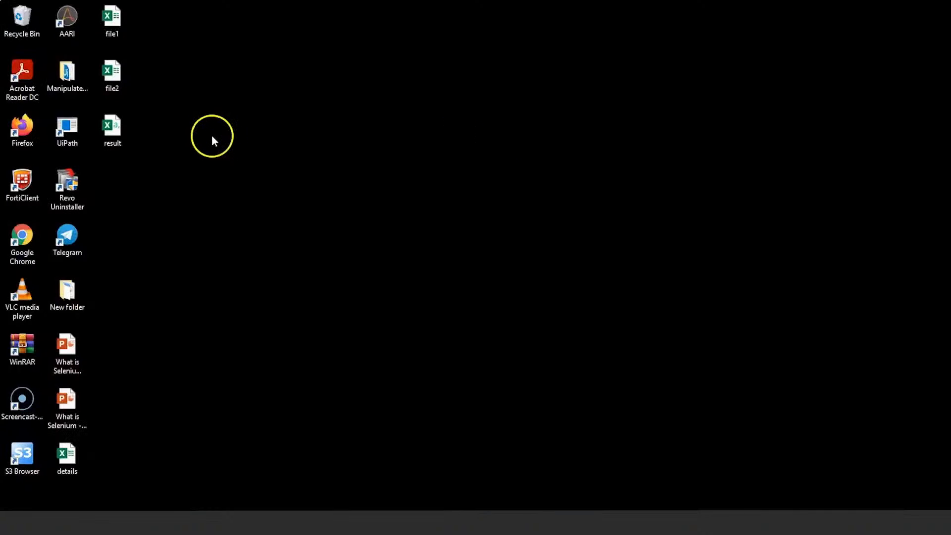
double_click(114, 128)
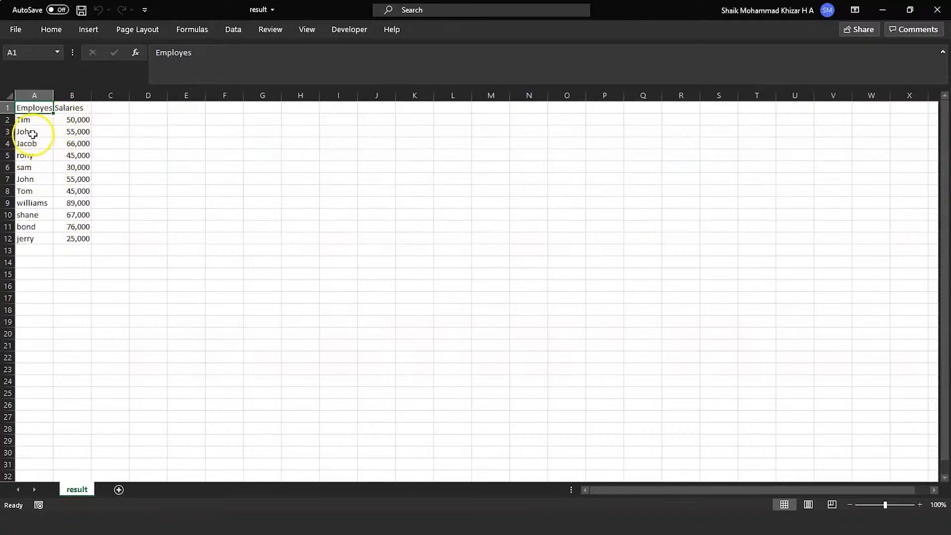
click(31, 133)
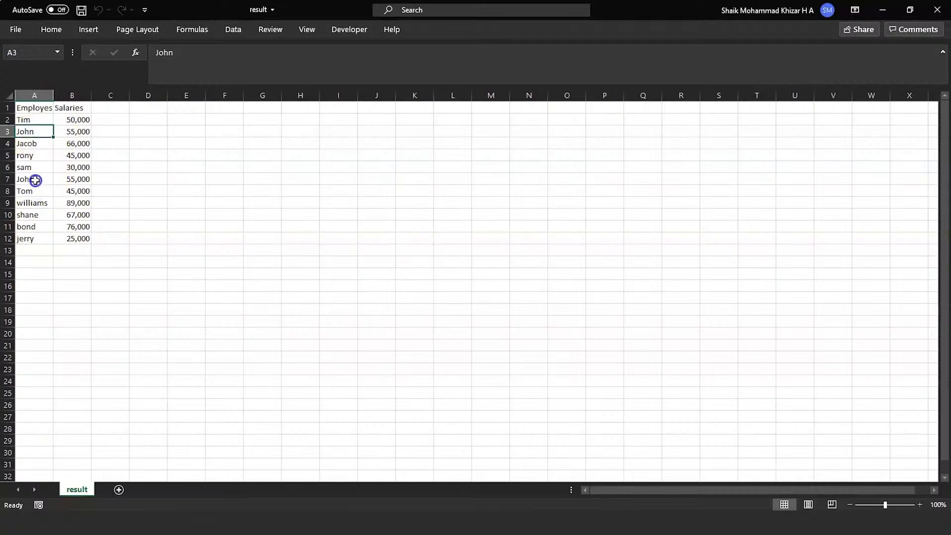
click(36, 180)
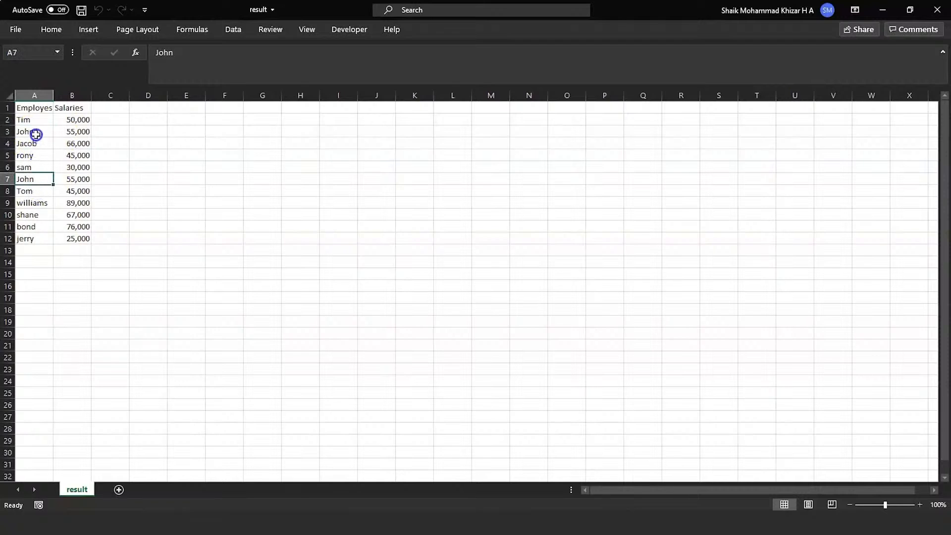
click(140, 223)
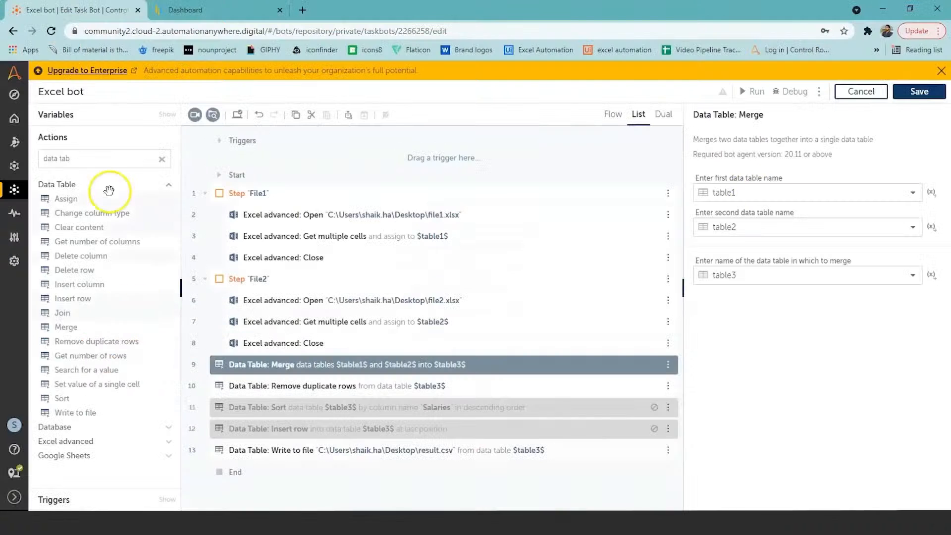
Enable the Remove duplicate rows action in the Excel bot and review its data table setting
click(77, 163)
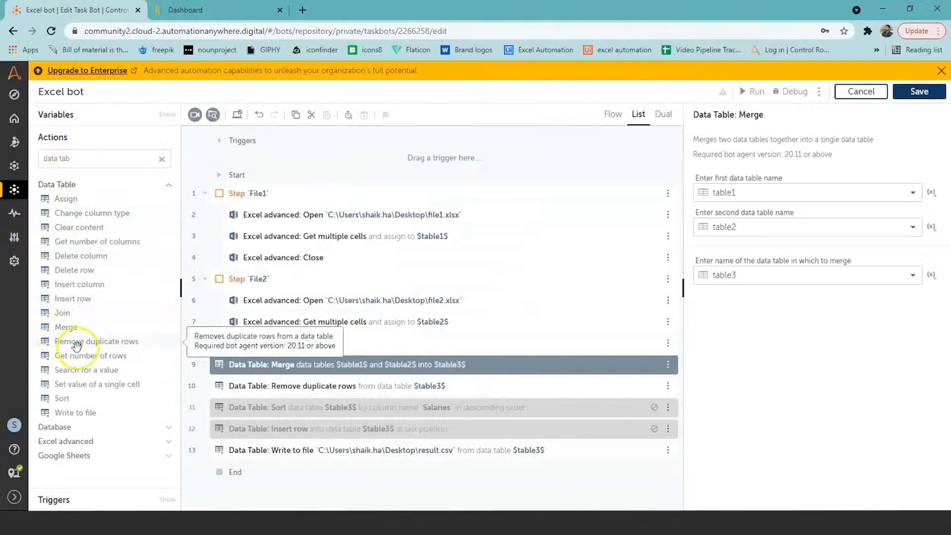
drag(78, 346, 304, 420)
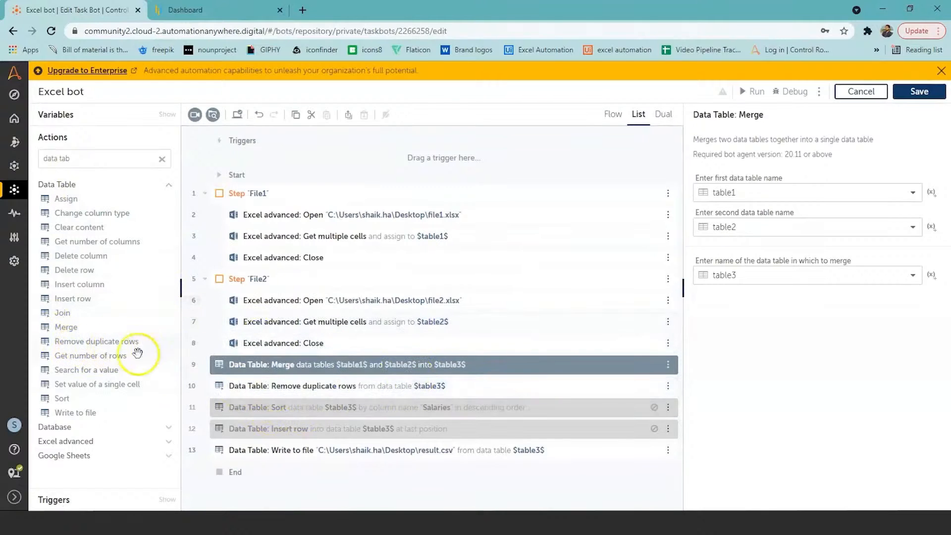
click(342, 385)
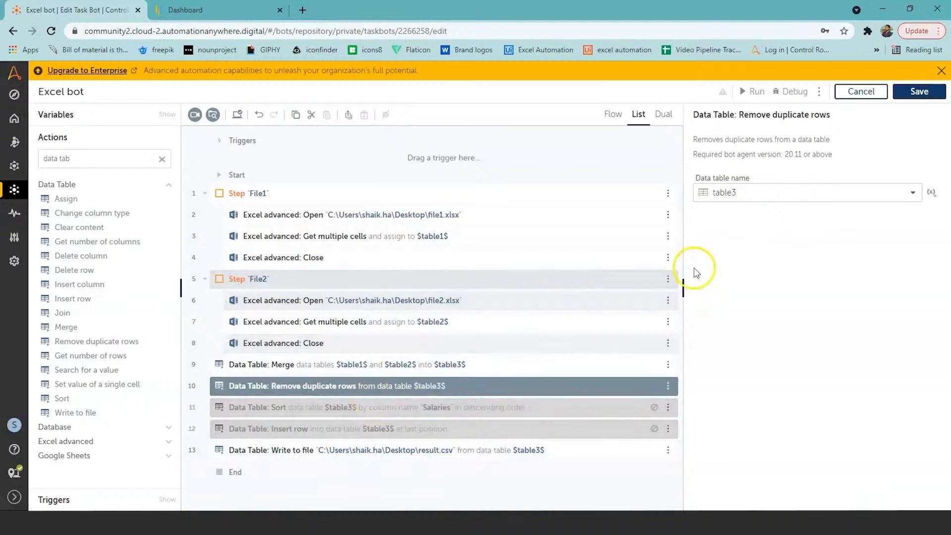
Save and run the Excel bot with duplicate removal enabled, and dismiss the run result dialog
click(914, 92)
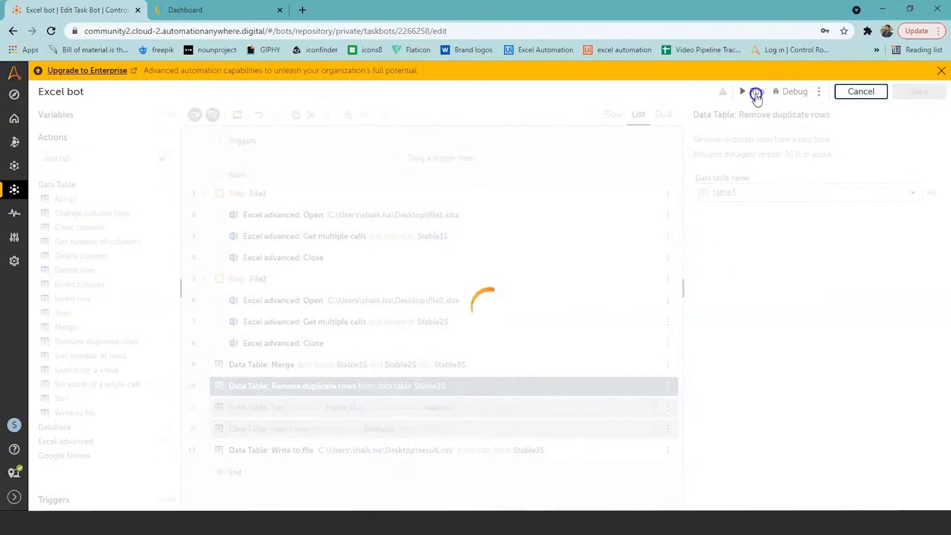
click(755, 92)
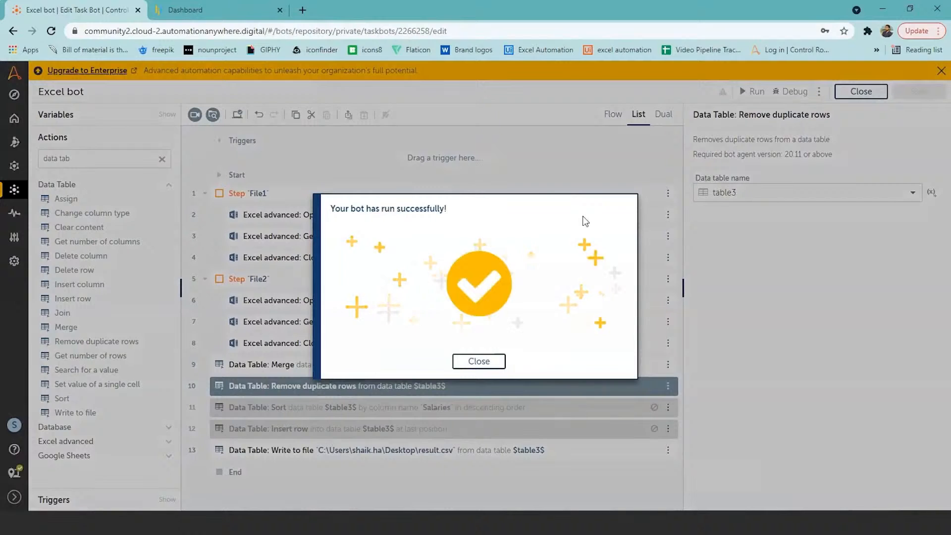
click(488, 361)
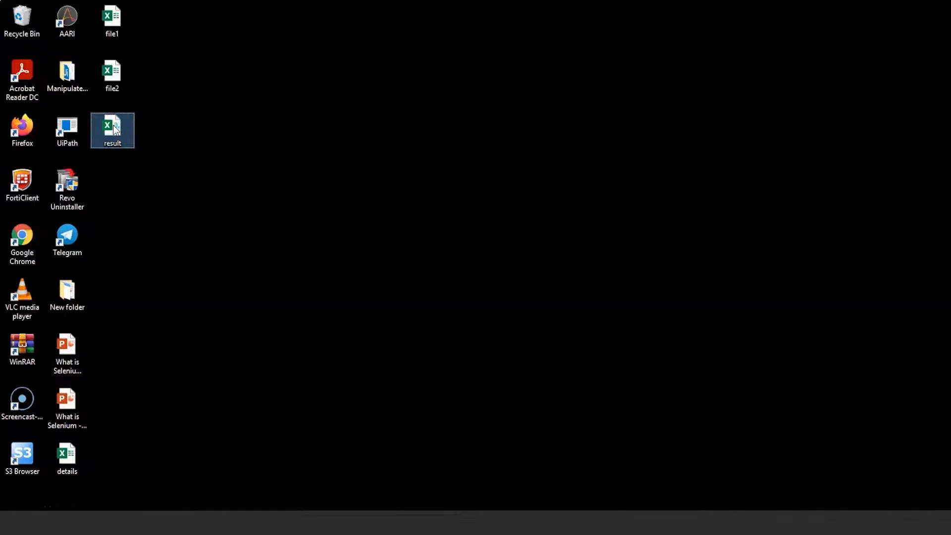
Reopen the result file from the desktop, check whether duplicate rows were removed, and close it
double_click(114, 130)
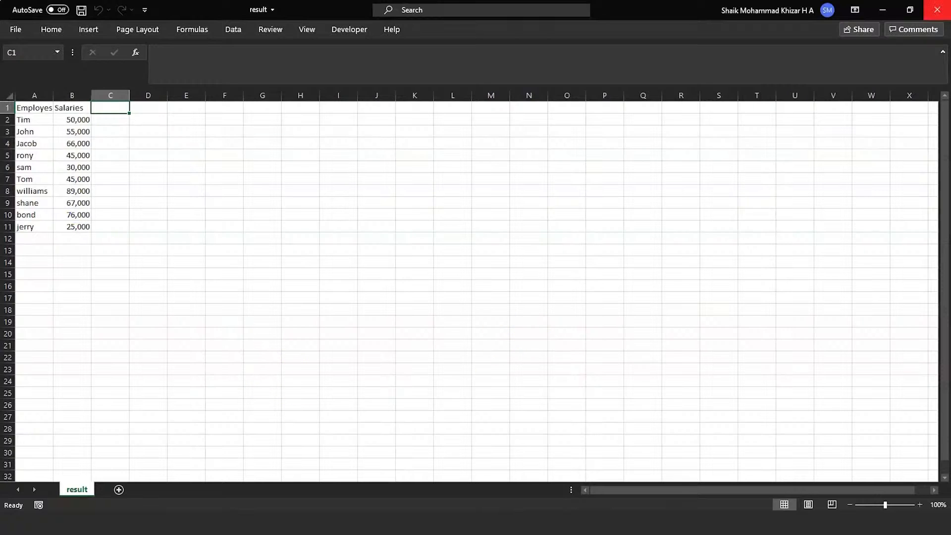
click(941, 7)
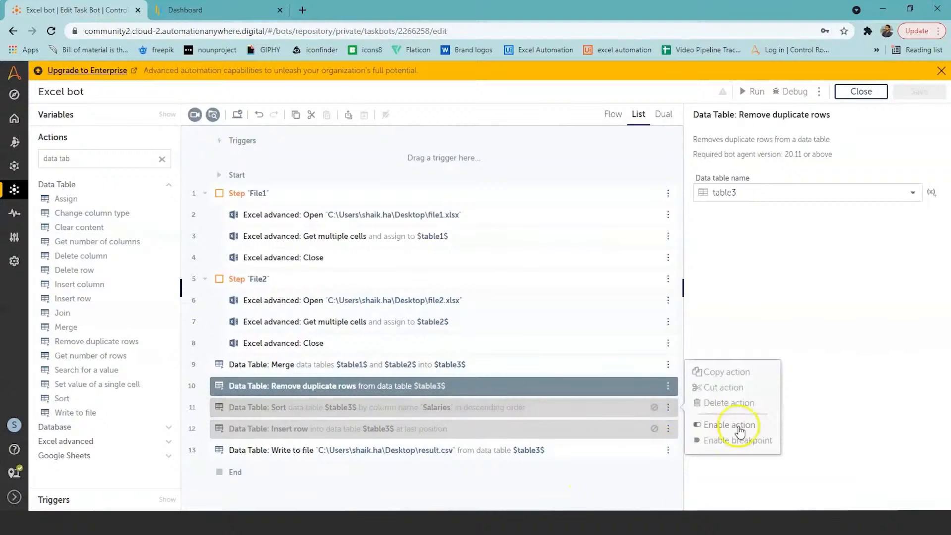
Enable the Data Table: Sort action that orders table3 by Salaries in descending order
click(739, 428)
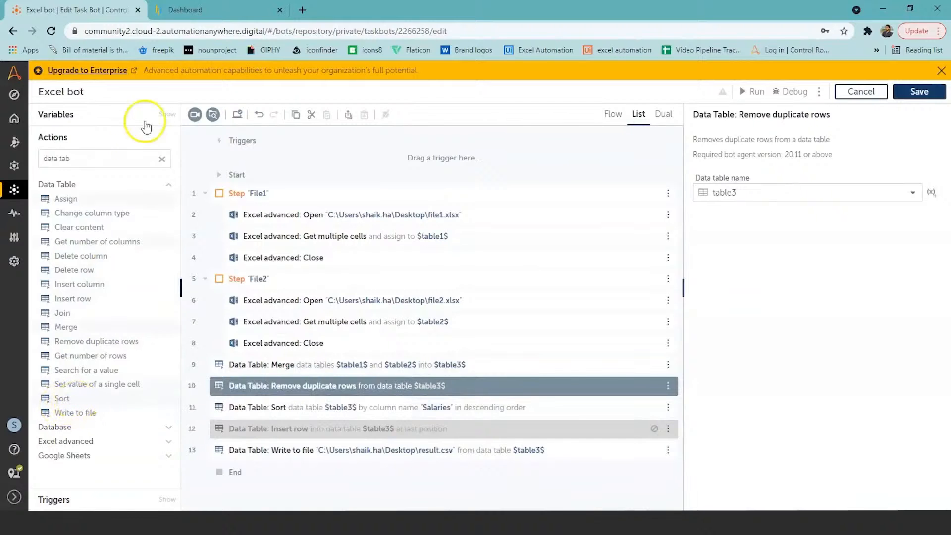
Review the Data Table: Sort action's column and sort order options, and save and run the Excel bot with sorting enabled
click(312, 408)
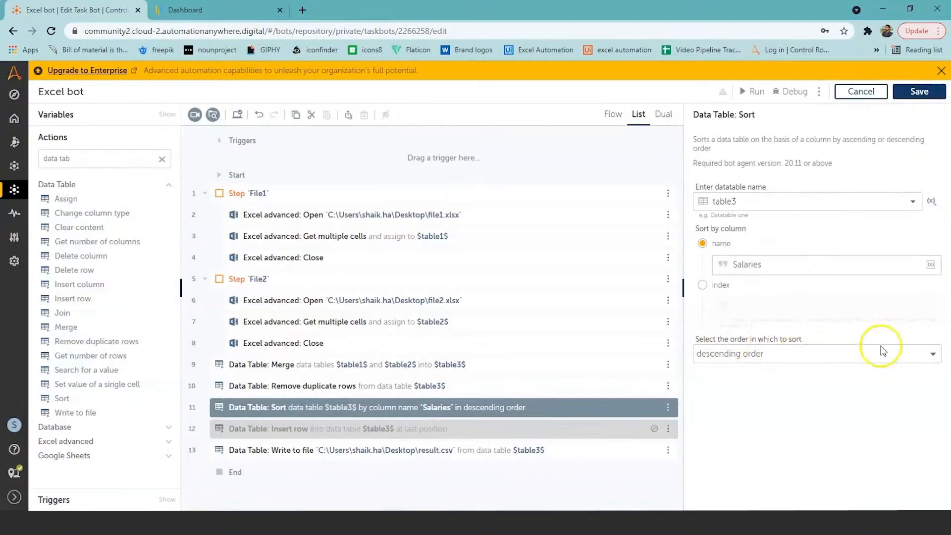
click(940, 354)
click(938, 354)
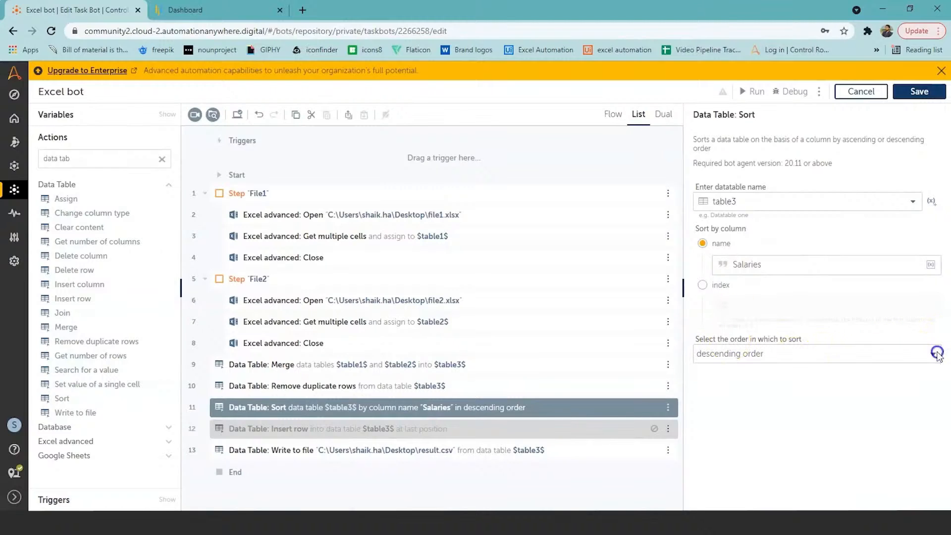
click(916, 92)
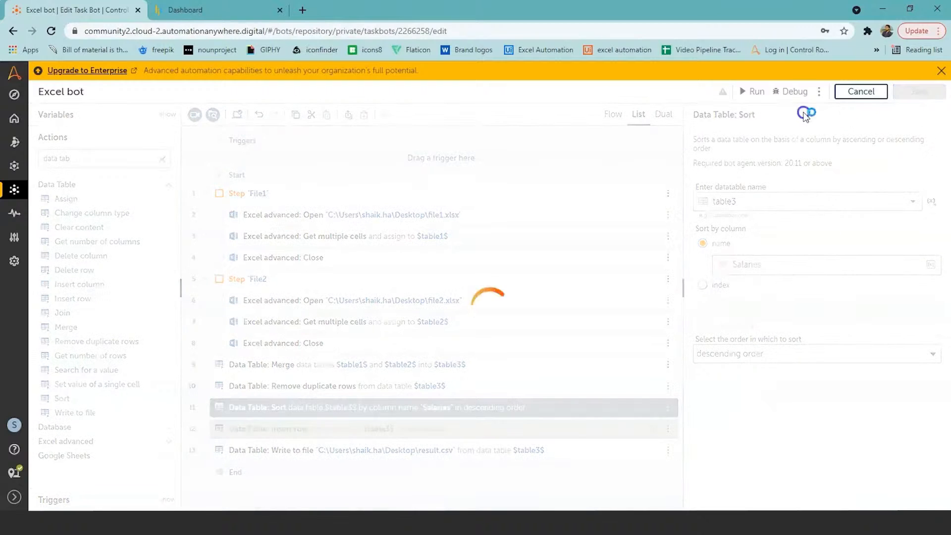
click(756, 93)
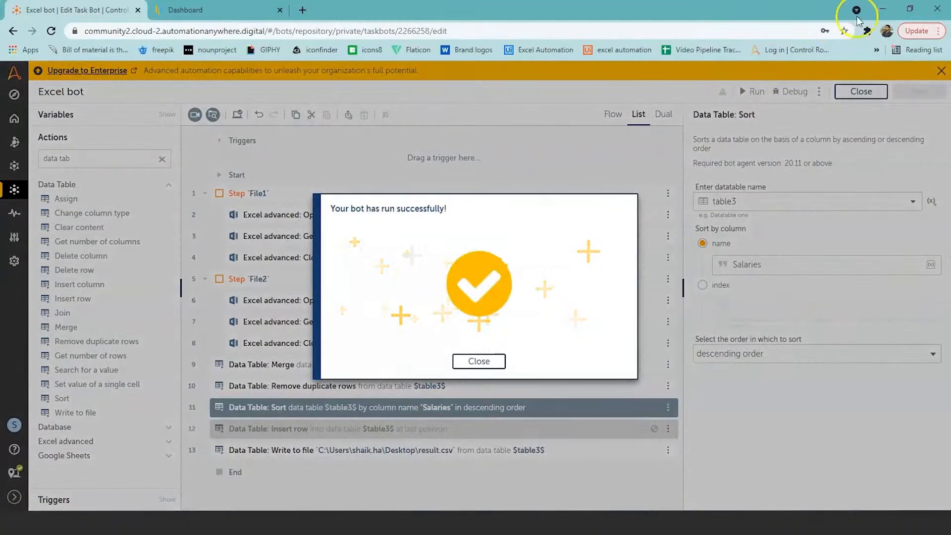
Switch to the desktop and open the result file in Excel to check the order of the Salaries column
click(882, 9)
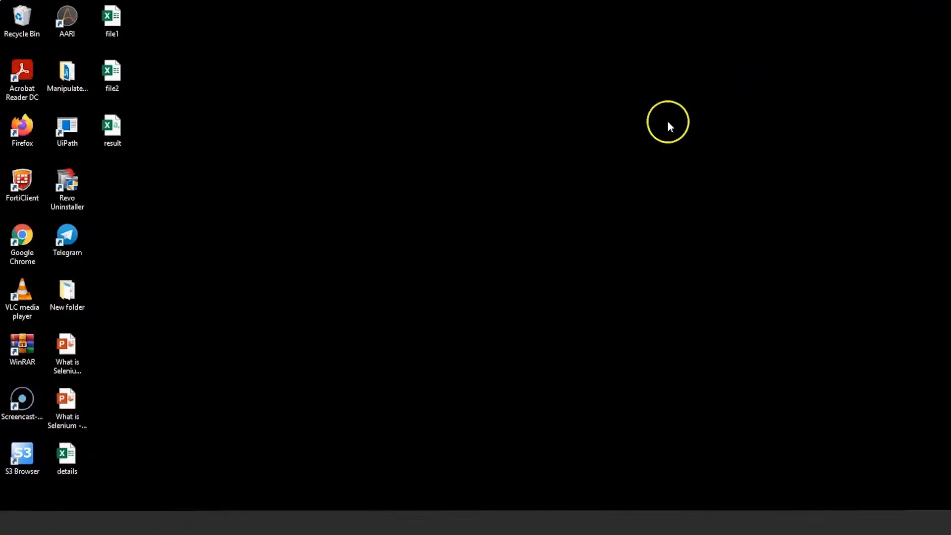
double_click(118, 121)
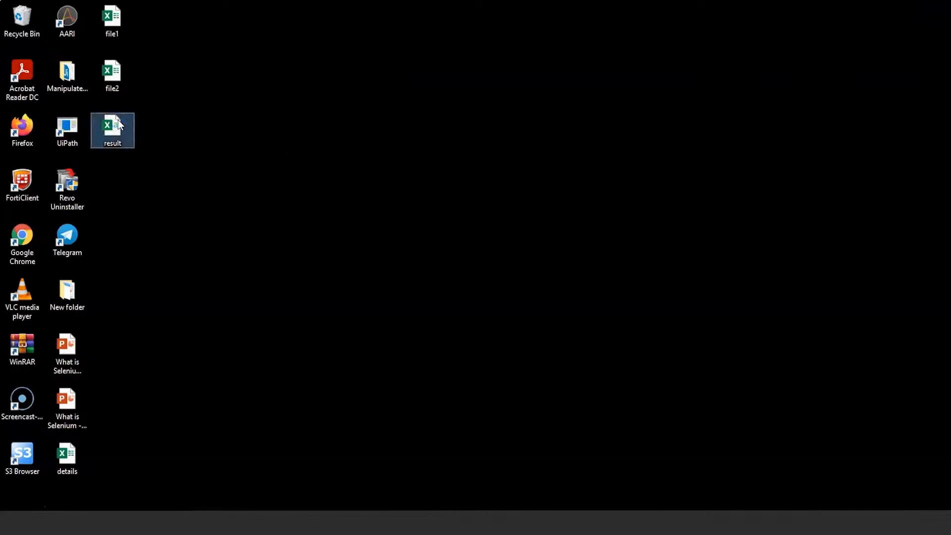